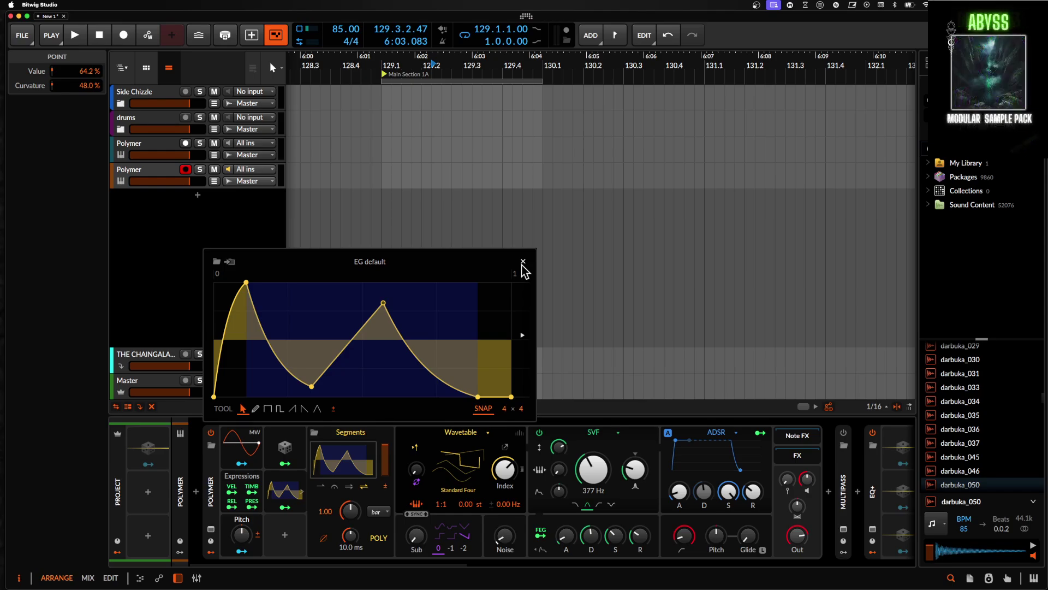
Close the segment curve editor and audition both existing Polymer tracks while trying their Pitch controls
click(523, 262)
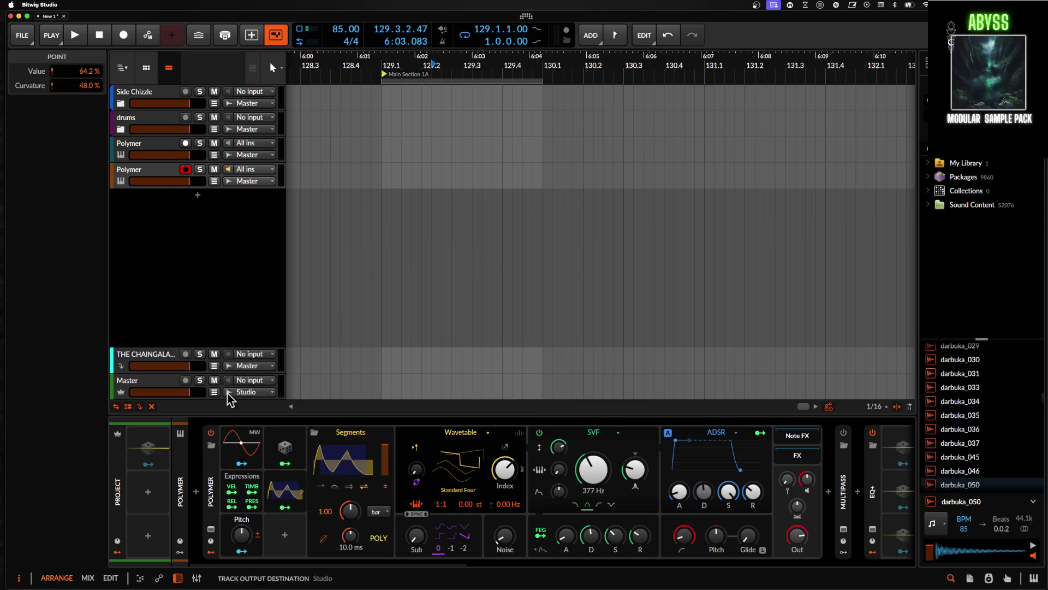
click(134, 143)
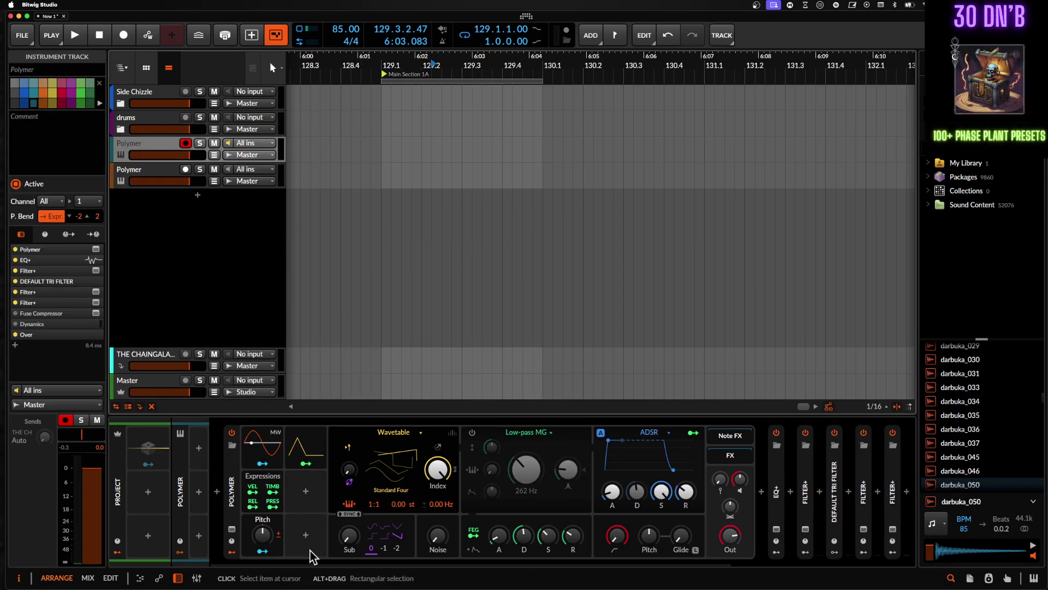
mouse_move(263, 535)
mouse_down()
mouse_move(263, 568)
mouse_move(263, 486)
mouse_move(263, 518)
mouse_up()
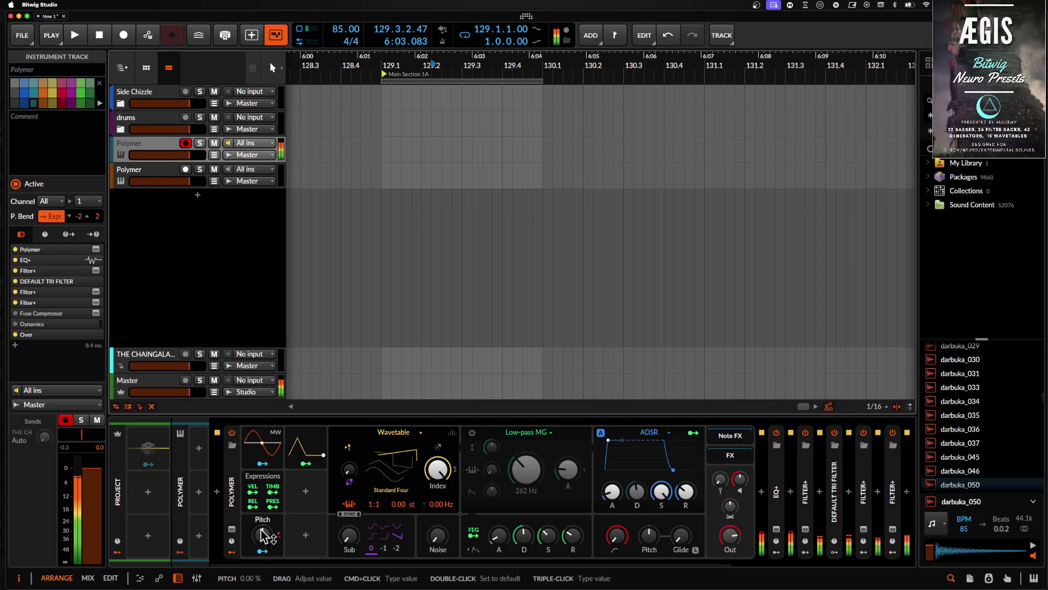
click(135, 174)
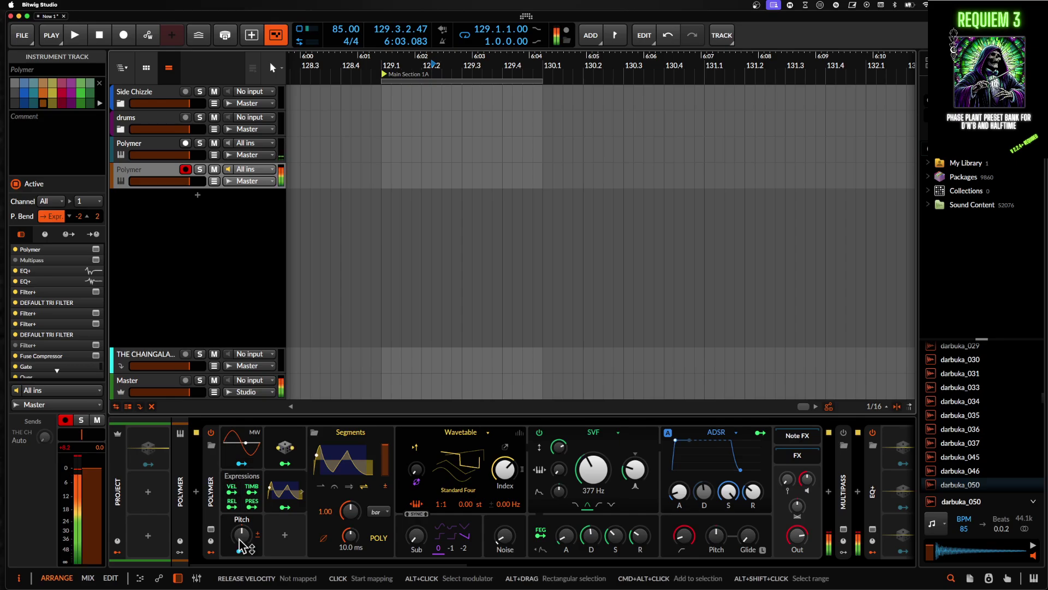
drag(241, 534, 241, 523)
click(213, 484)
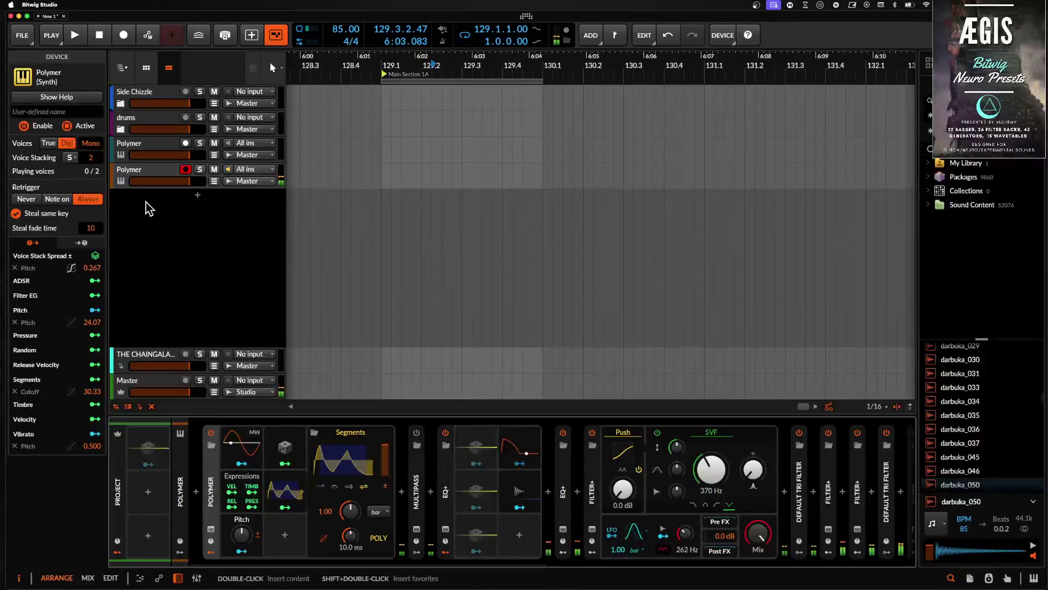
Group the two Polymer tracks and collapse the group in the track list
click(141, 171)
shift+click(137, 147)
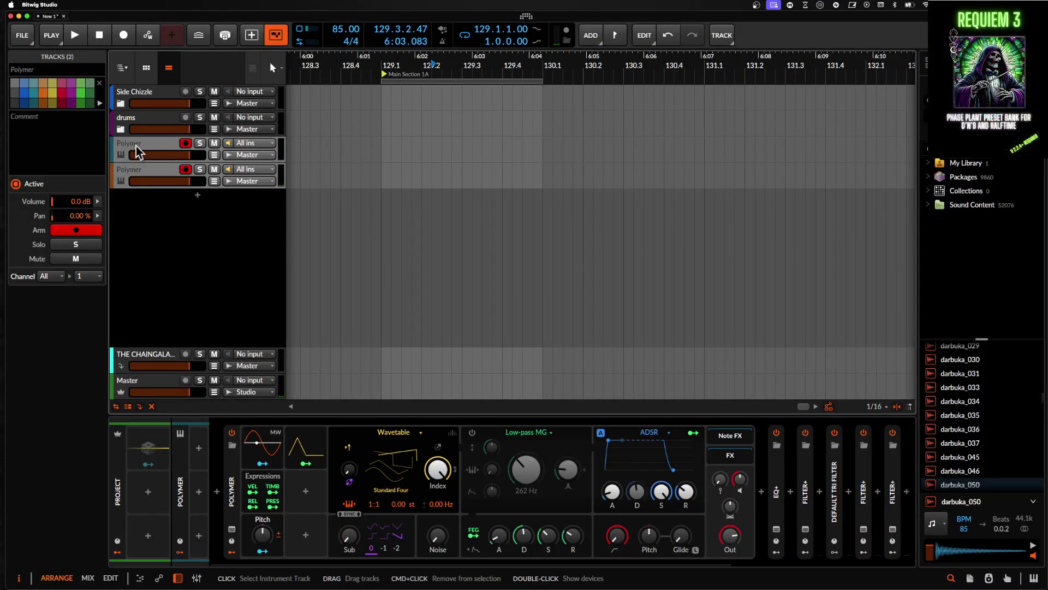
key(super+g)
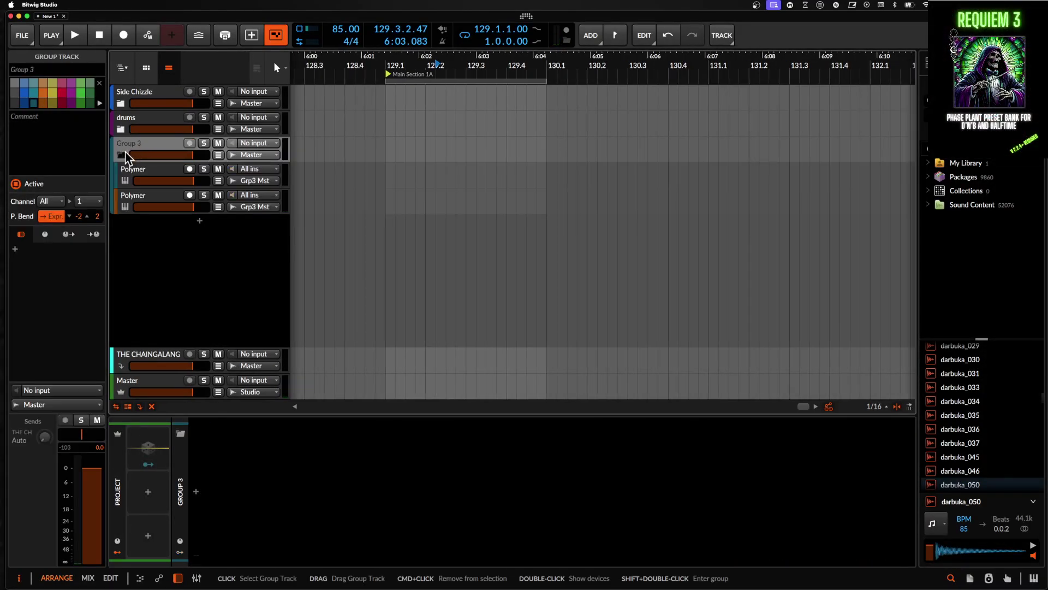
click(121, 155)
Add a new instrument track and load the Polymer synth on it
click(199, 170)
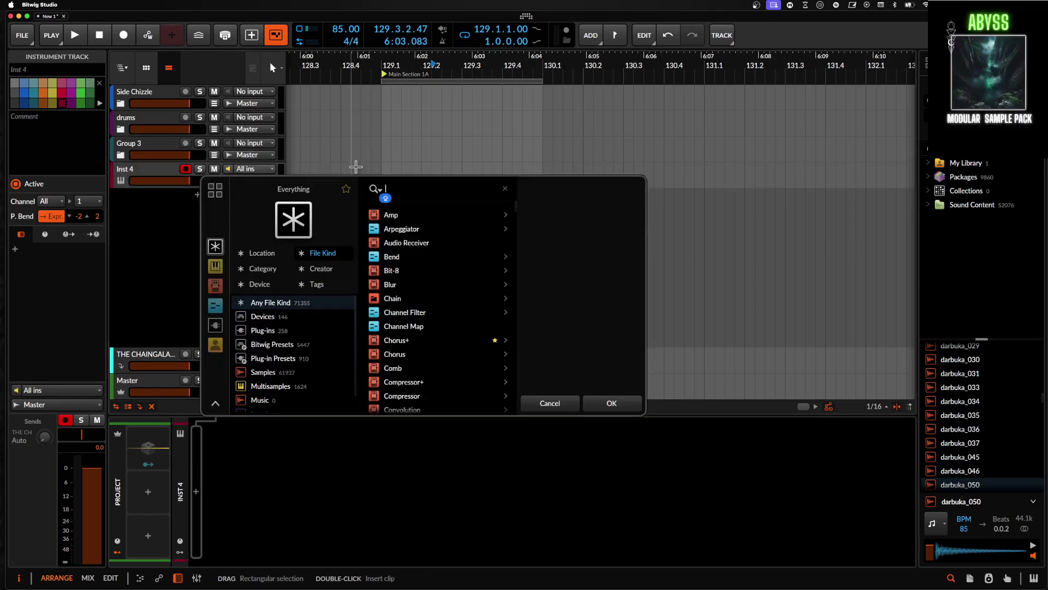
text(POLYMER)
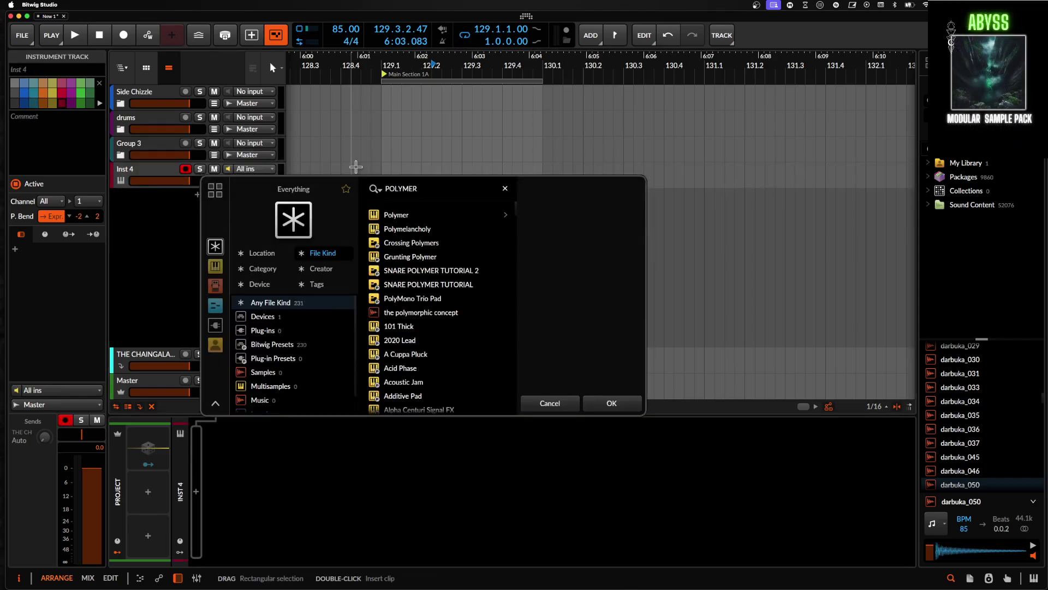
click(396, 215)
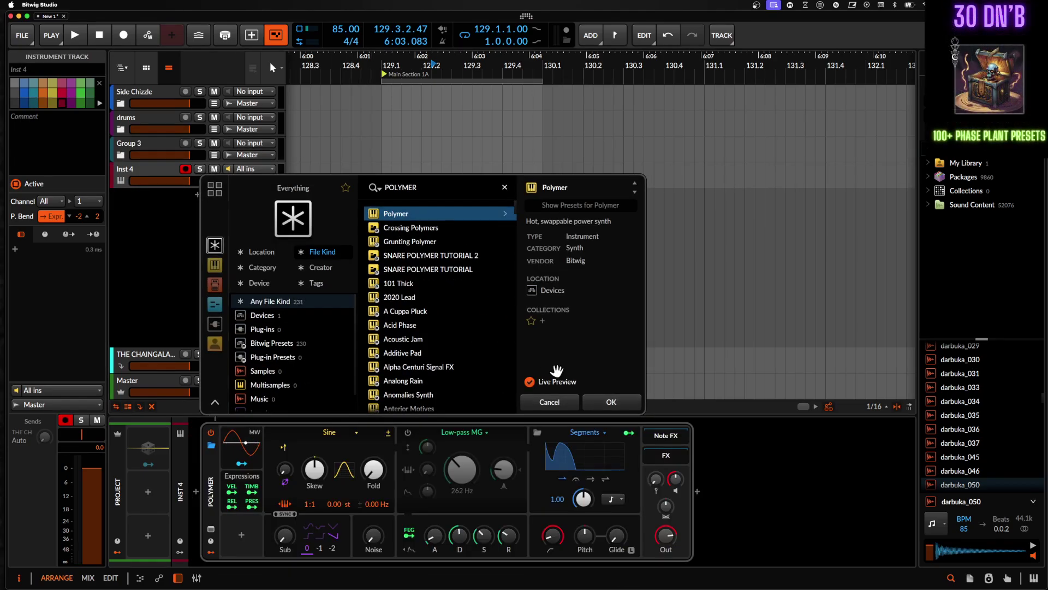
click(606, 402)
Switch the new Polymer's amplitude envelope from Segments to ADSR and raise its sustain to maximum
click(585, 433)
click(616, 462)
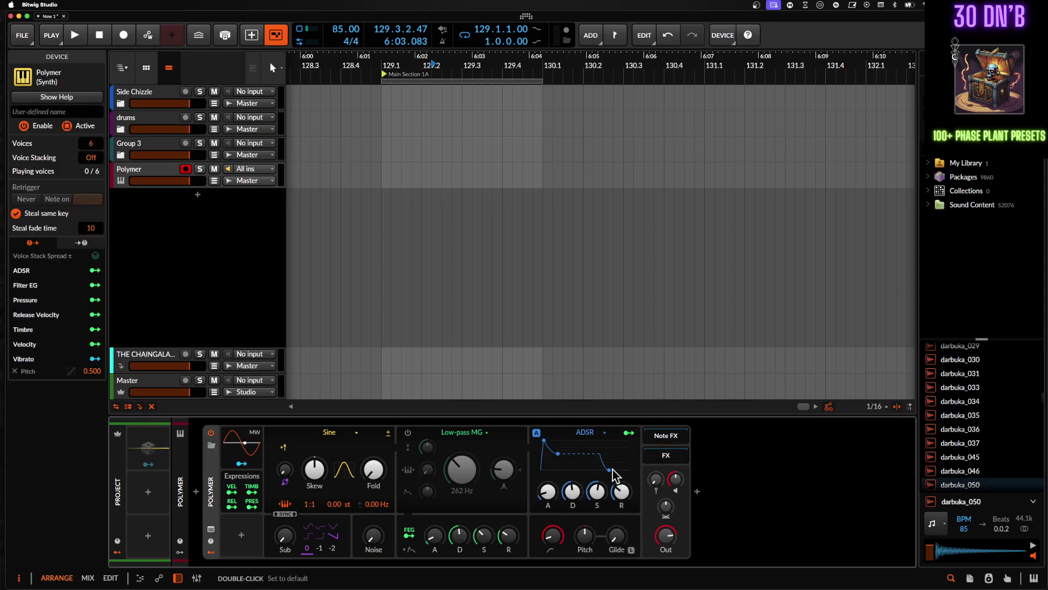
drag(614, 473, 609, 449)
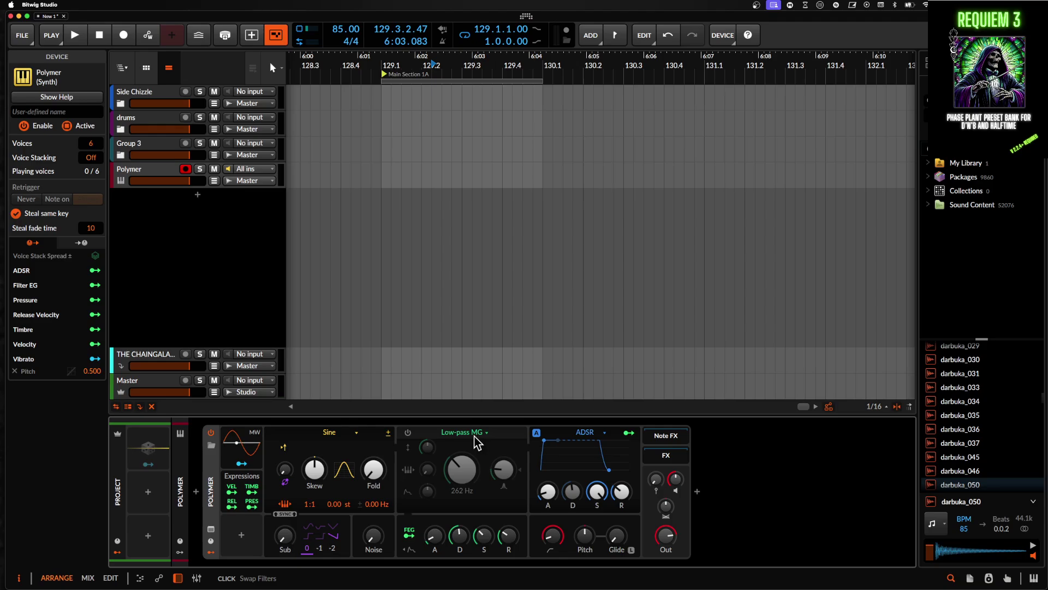
Change Polymer's filter type to SVF and leave the filter switched off
click(409, 434)
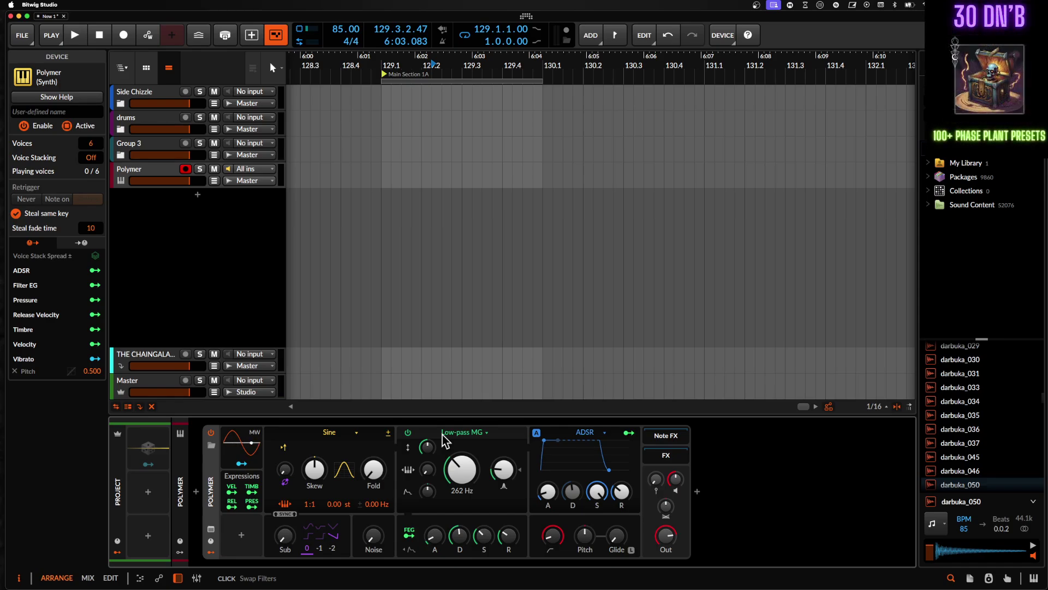
click(443, 434)
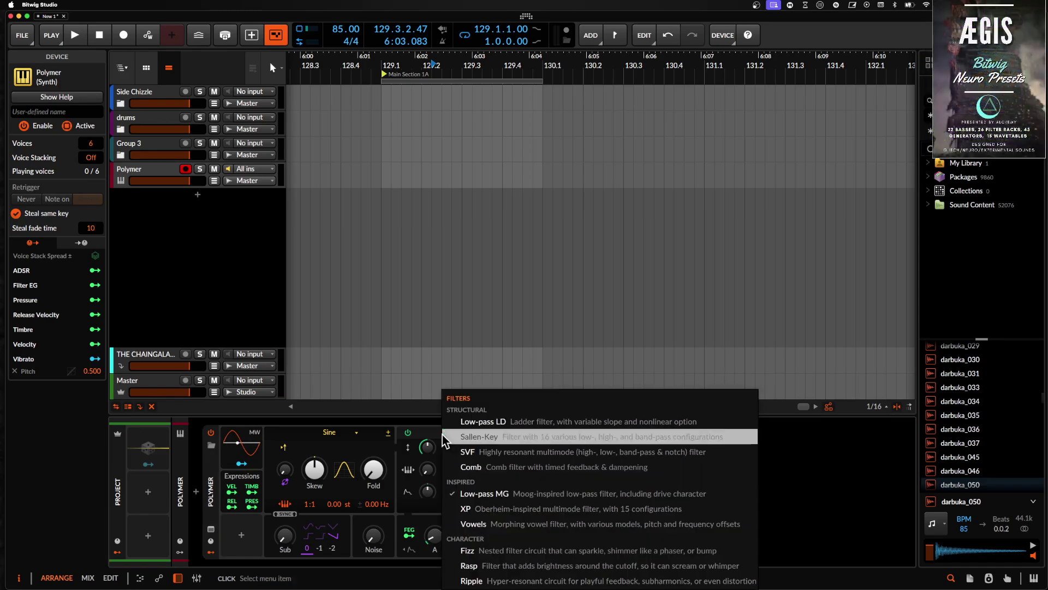
key(Escape)
click(470, 448)
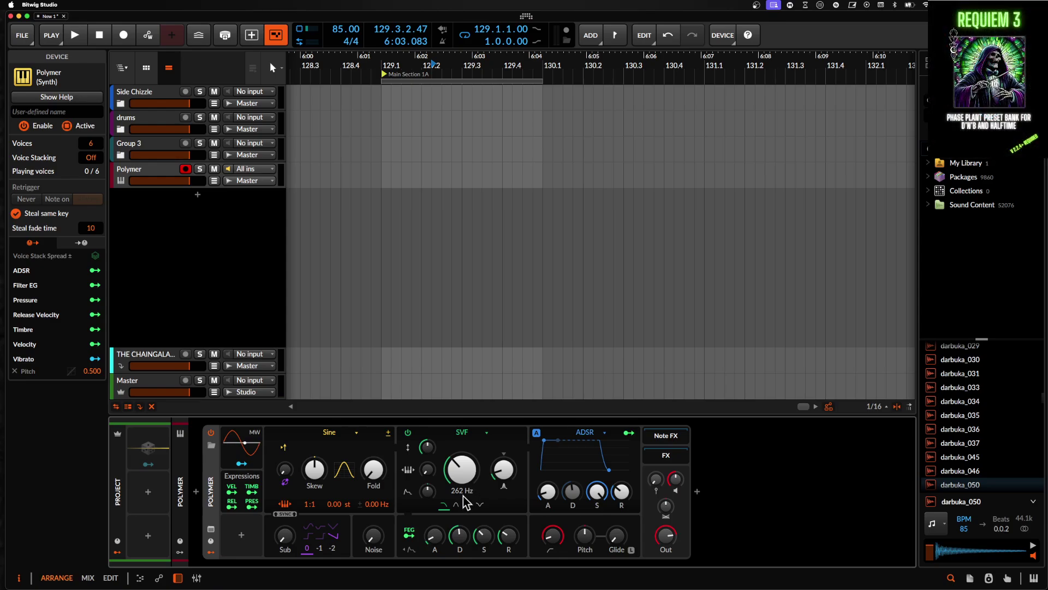
click(408, 432)
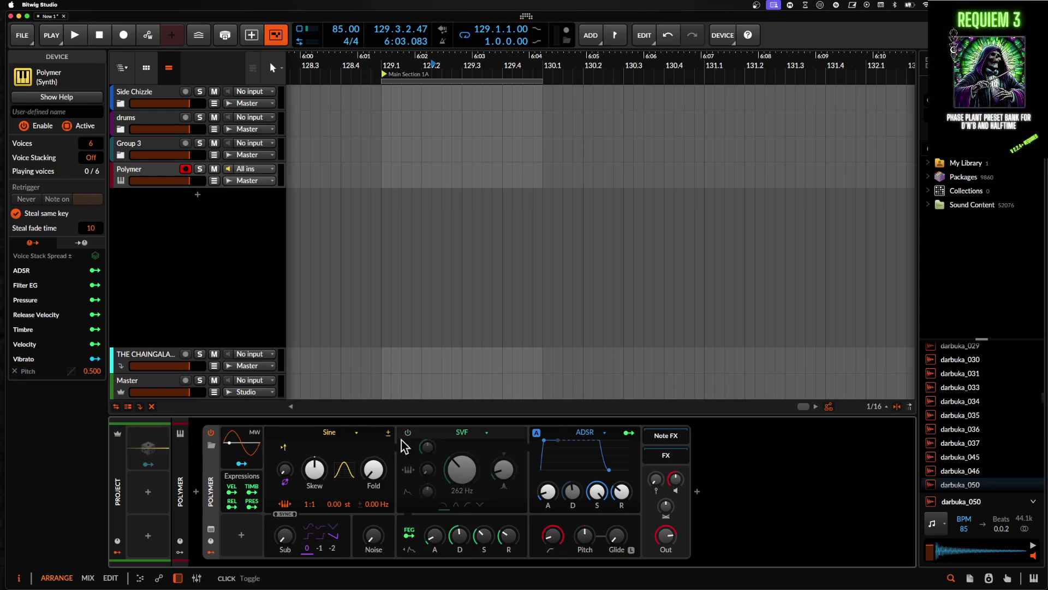
Switch Polymer's oscillator to Wavetable and set its unison to 3 voices in Fat mode
click(347, 435)
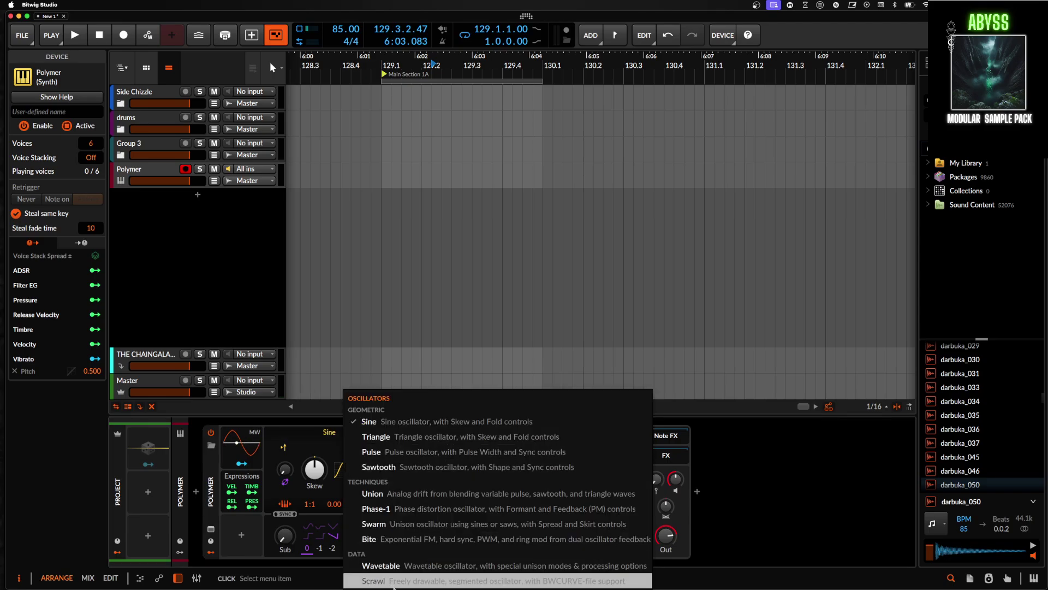
click(382, 566)
click(388, 432)
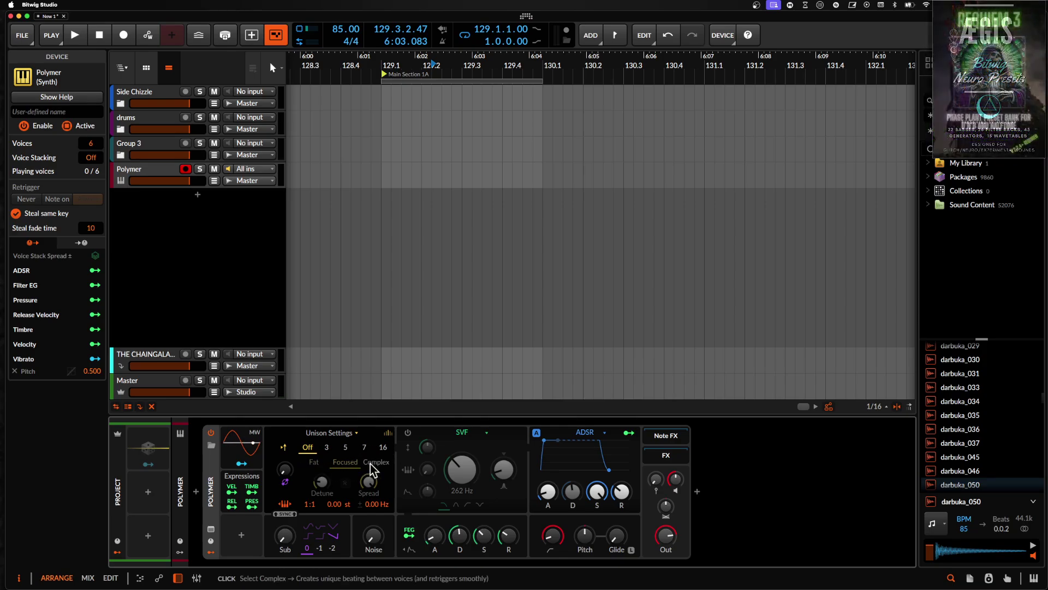
click(327, 446)
click(314, 462)
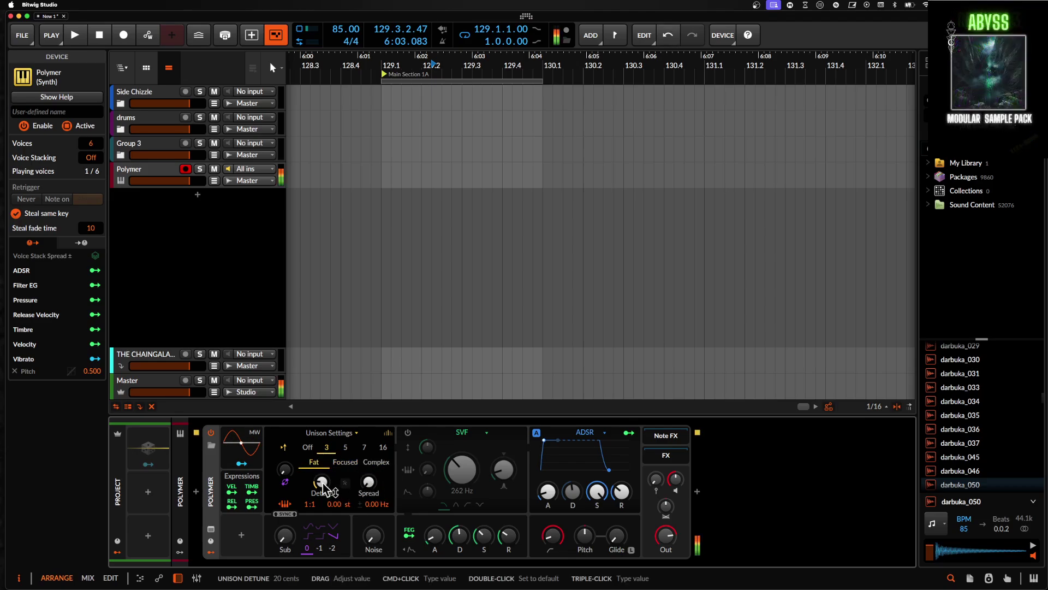
Audition the wavetable unison with 7 and 16 voices, trying the Focused and Complex modes at 16
click(322, 434)
click(301, 441)
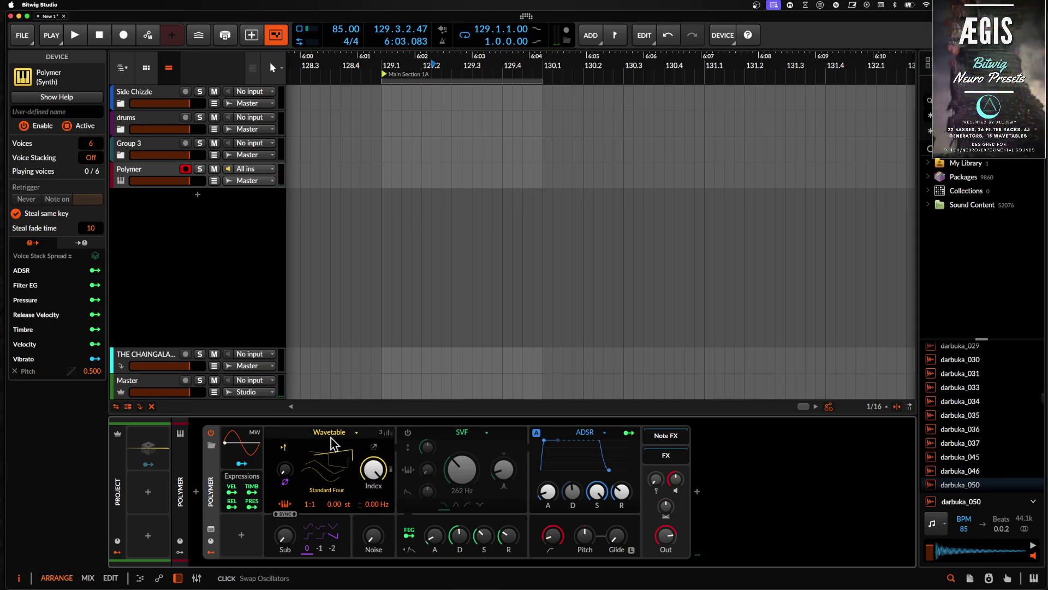
click(386, 432)
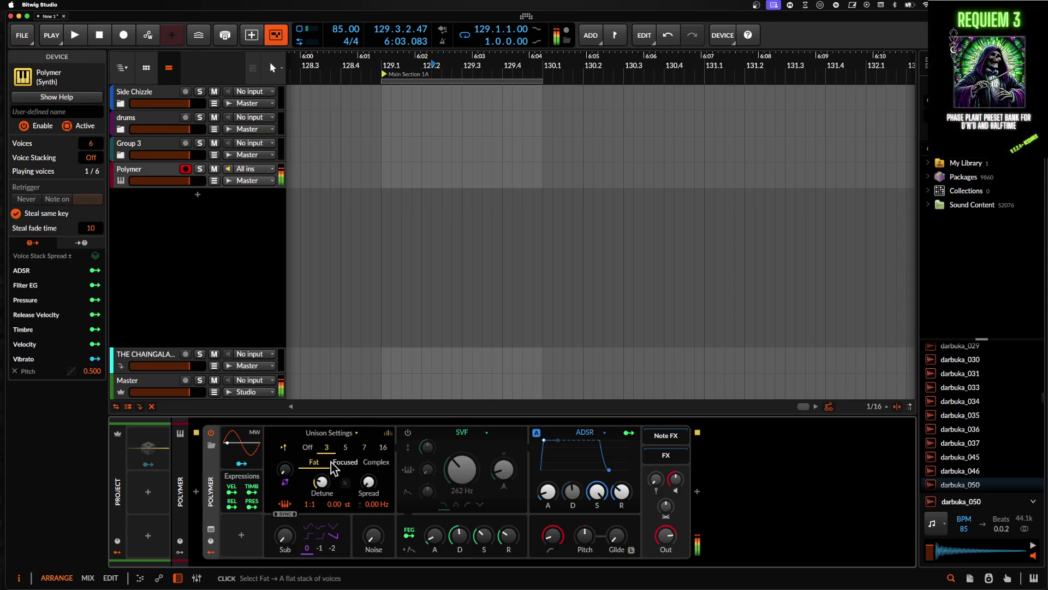
click(365, 449)
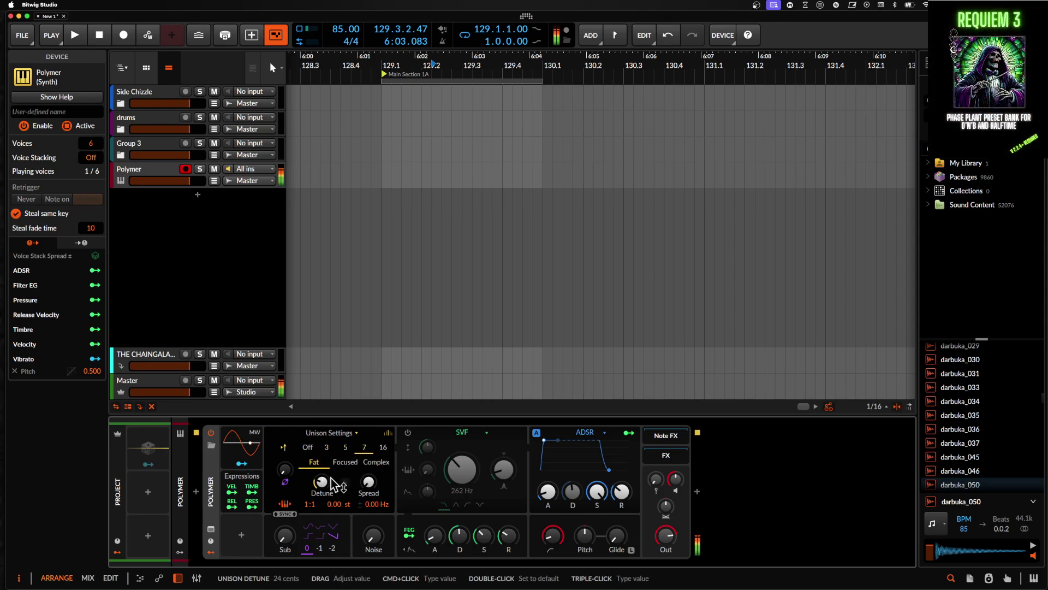
click(384, 449)
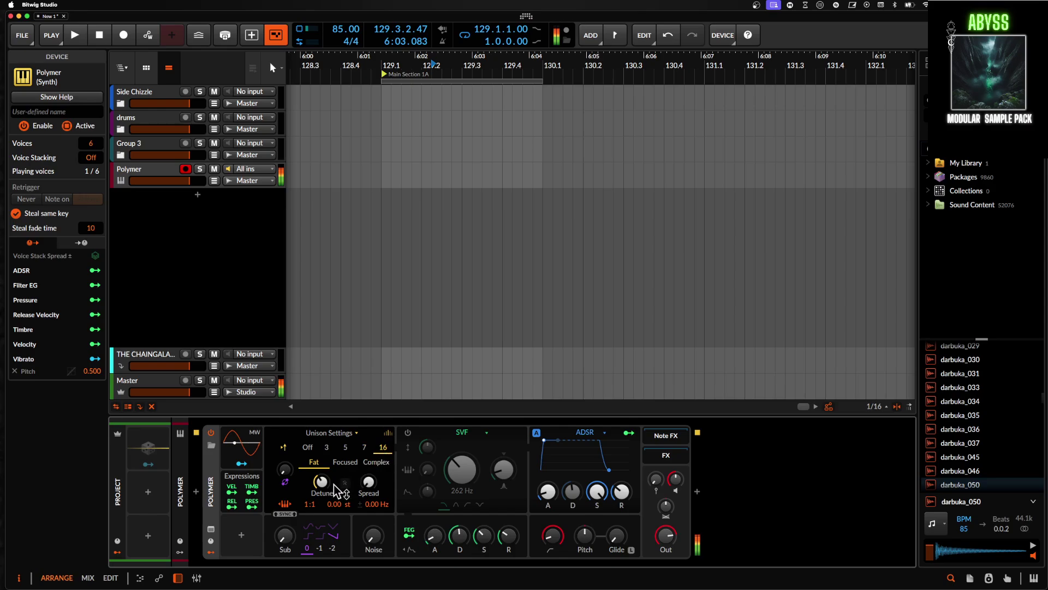
click(347, 463)
click(376, 462)
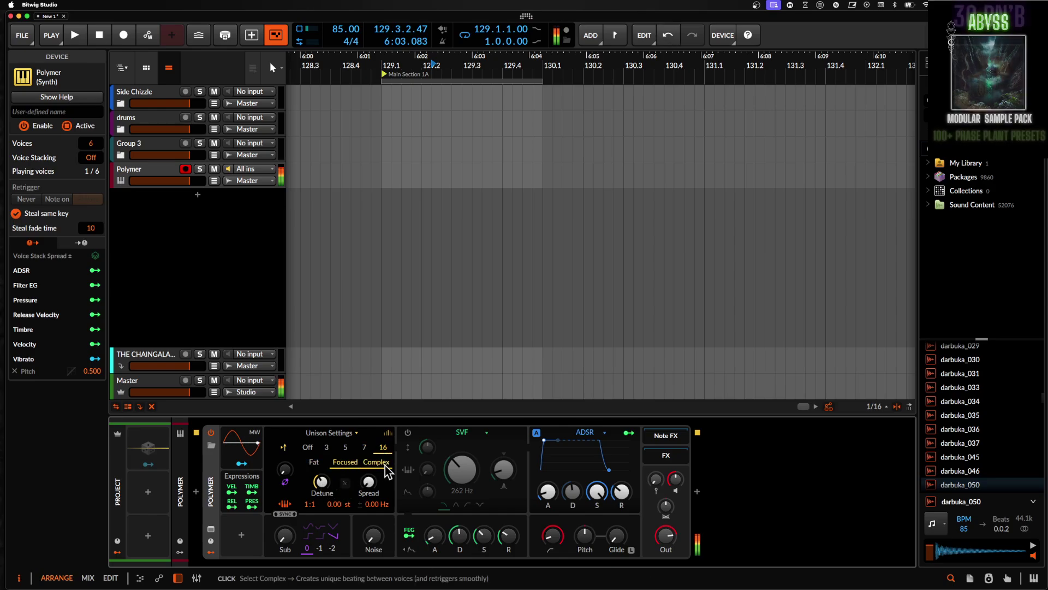
Try fewer unison voices and other modes, settling on 3 voices in Fat mode with a 32-cent detune
click(364, 447)
click(327, 448)
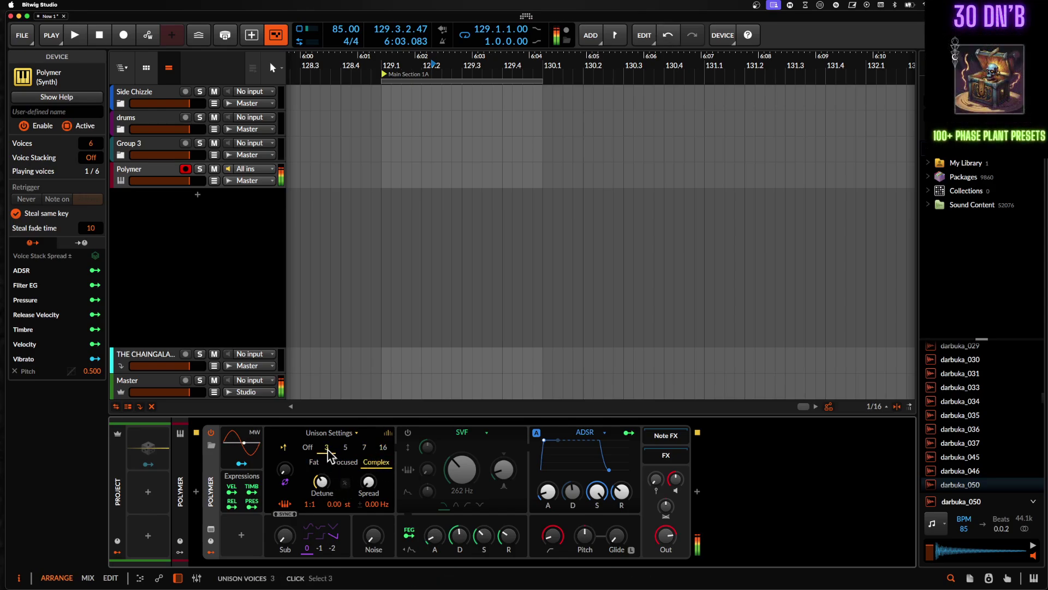
click(345, 448)
click(344, 463)
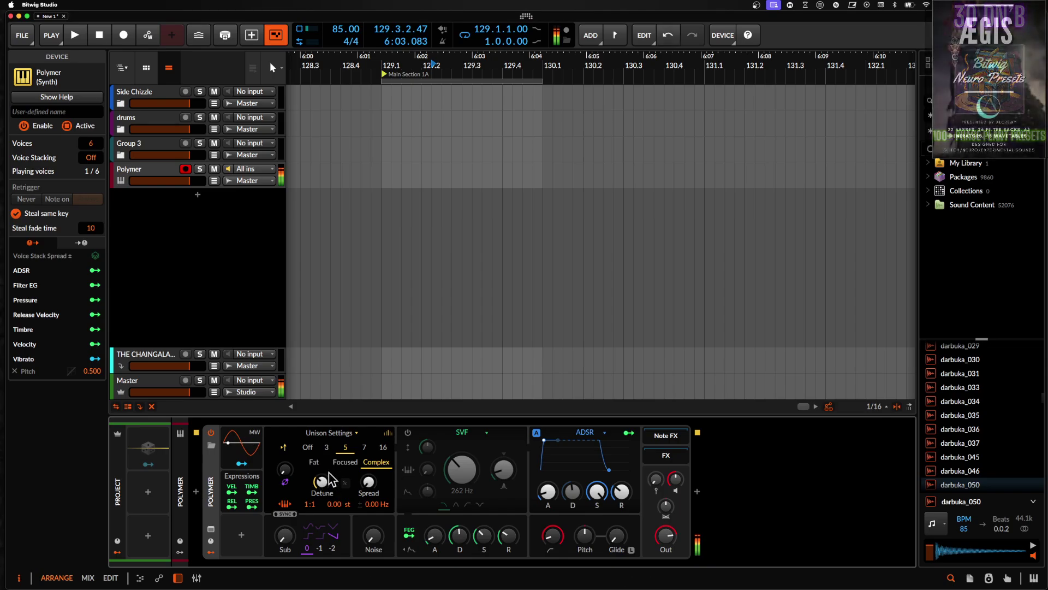
click(314, 463)
click(326, 448)
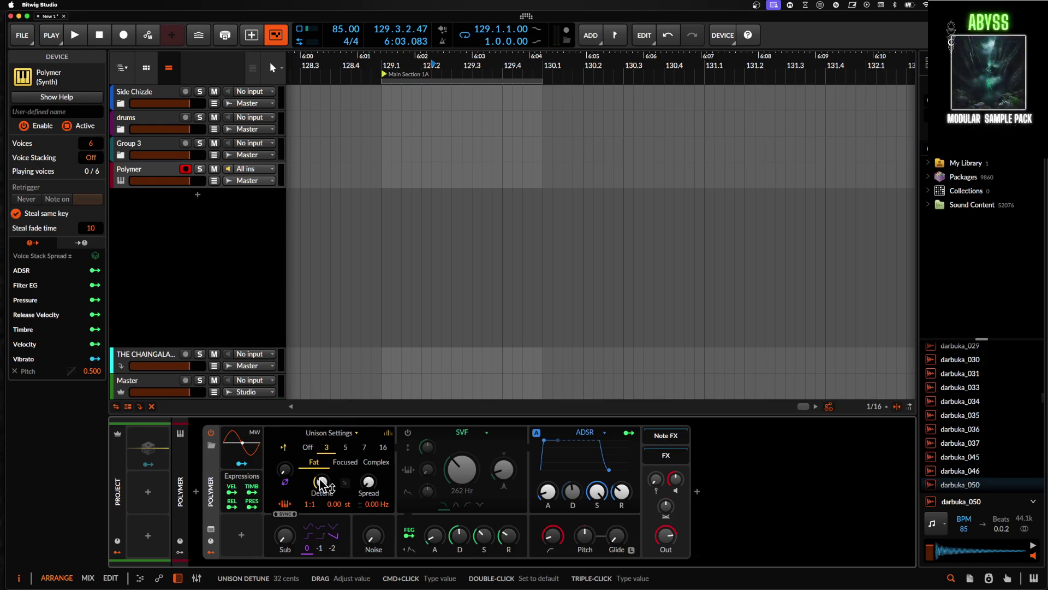
Add a Random modulator to the free modulator slot of the new Polymer
click(242, 536)
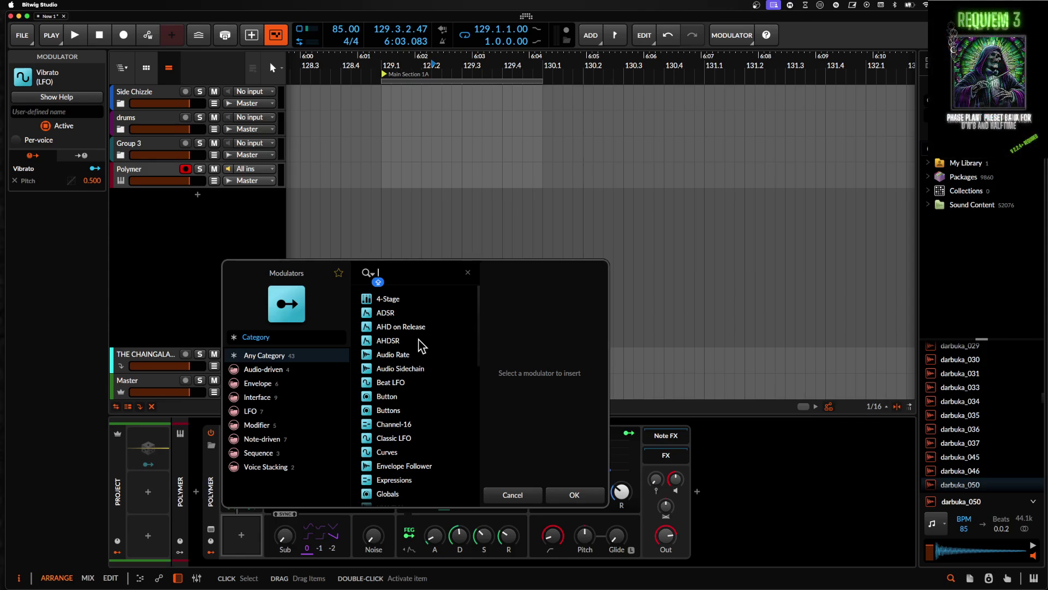
text(random)
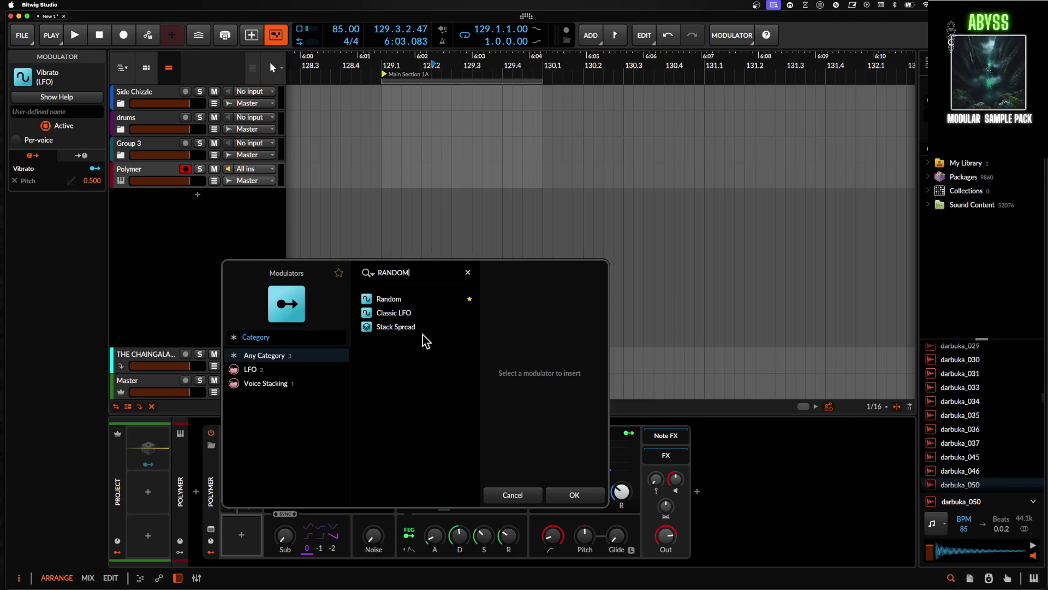
click(573, 494)
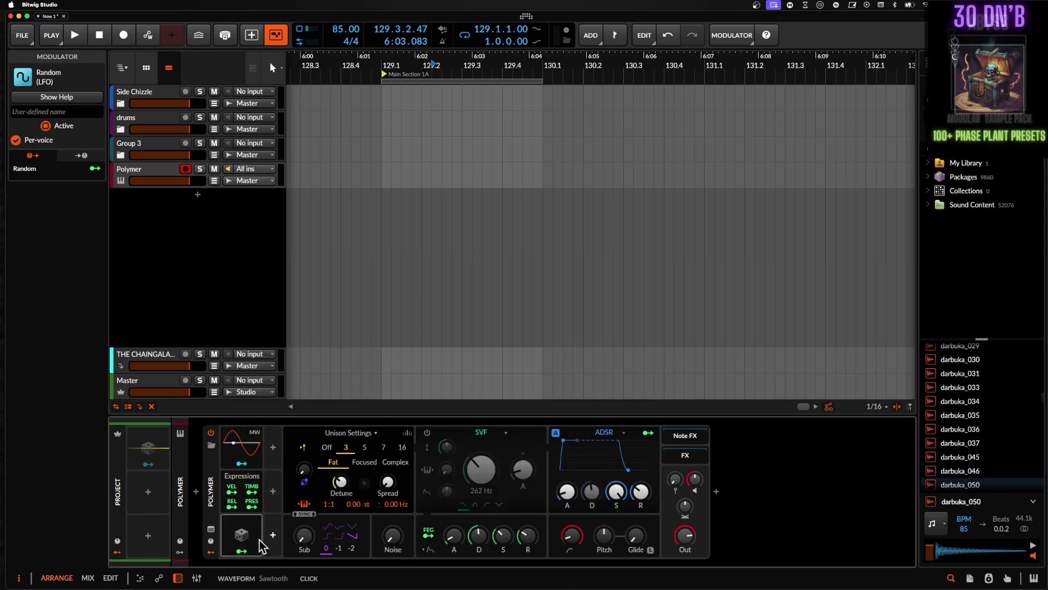
Set the Random modulator's trigger to Note and change its rate unit from Hz to the arc-symbol option
click(309, 549)
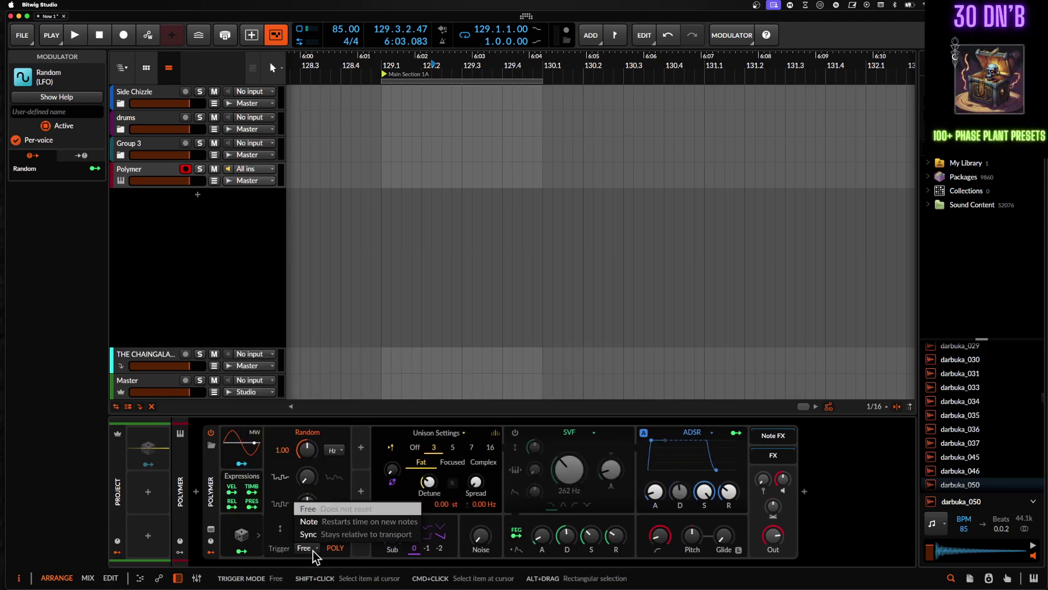
click(309, 522)
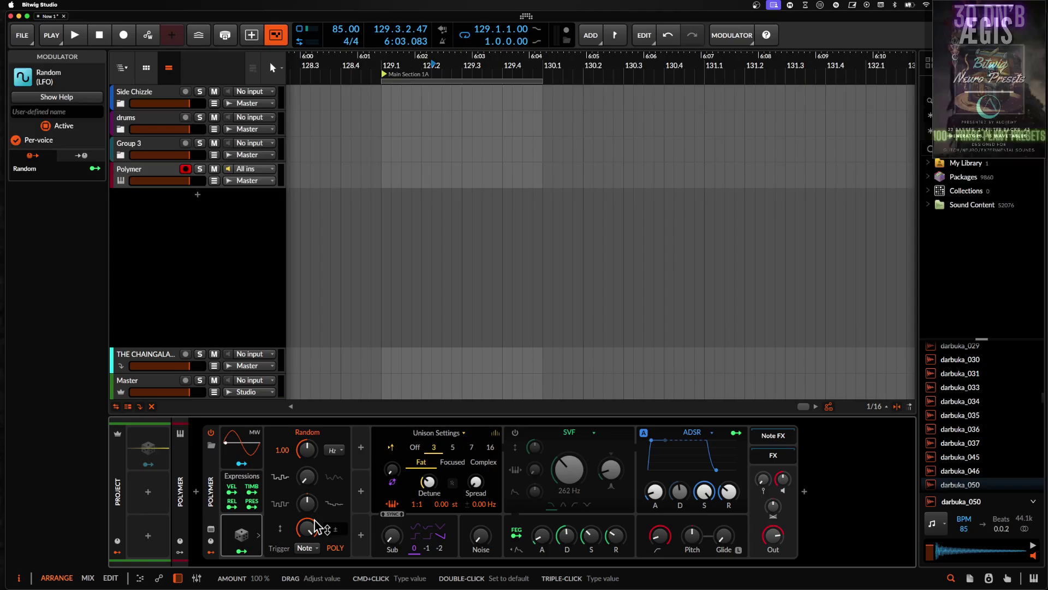
click(342, 445)
click(344, 447)
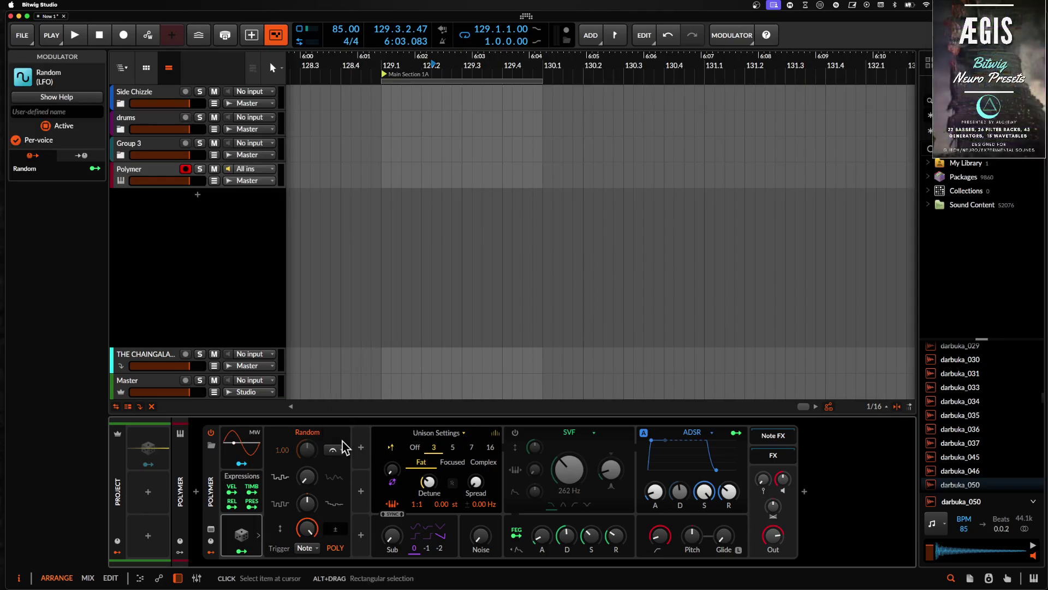
Map the Random modulator to the wavetable's unison voice count with a modulation amount of 4
click(241, 552)
drag(452, 447, 453, 387)
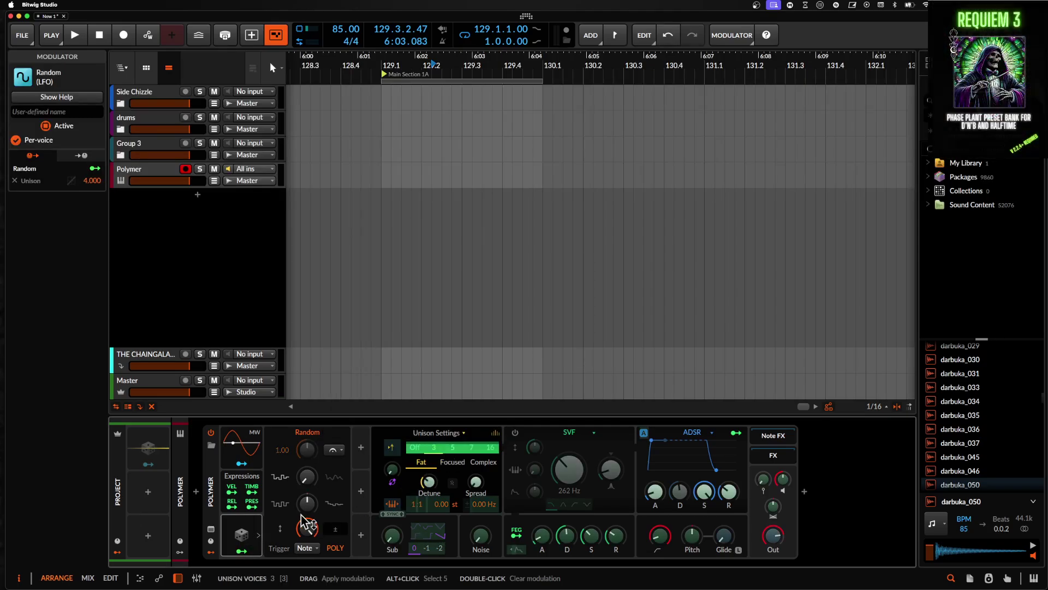
click(243, 552)
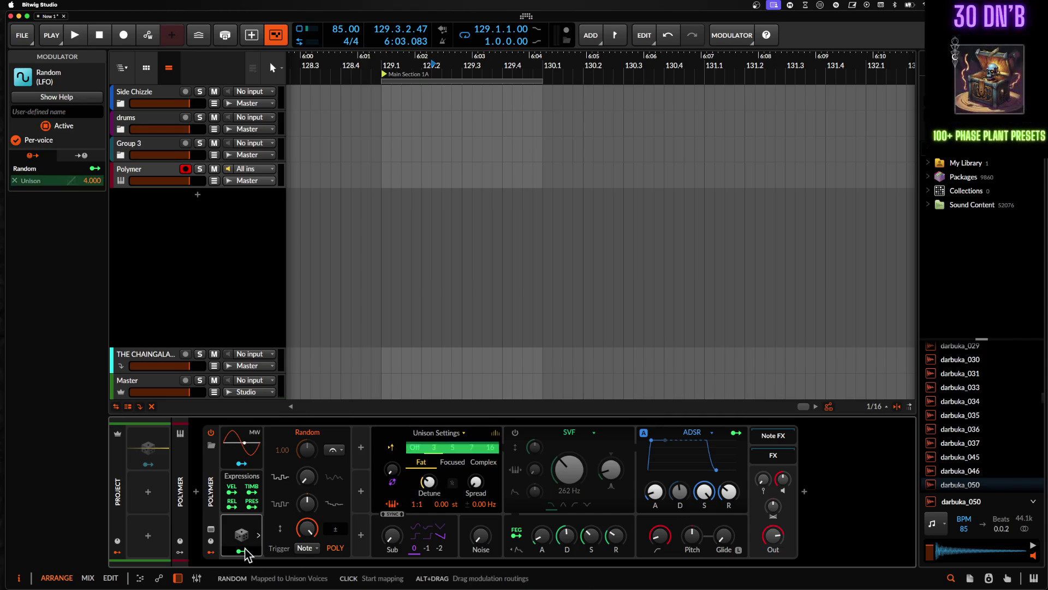
Turn off the wavetable oscillator's base unison and set Polymer to Mono with a voice stacking of 2
click(415, 447)
click(495, 434)
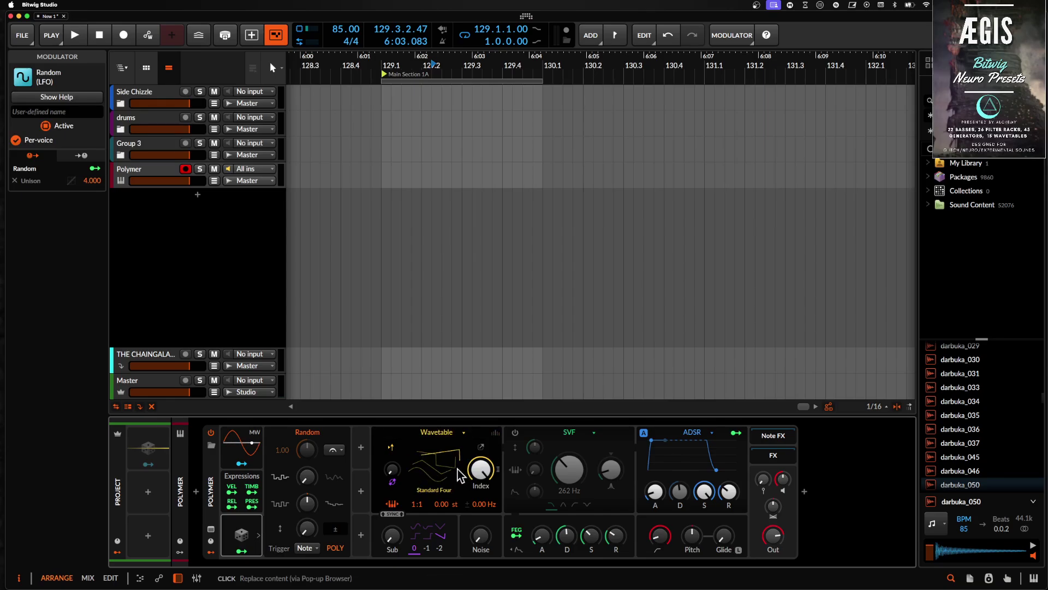
click(216, 463)
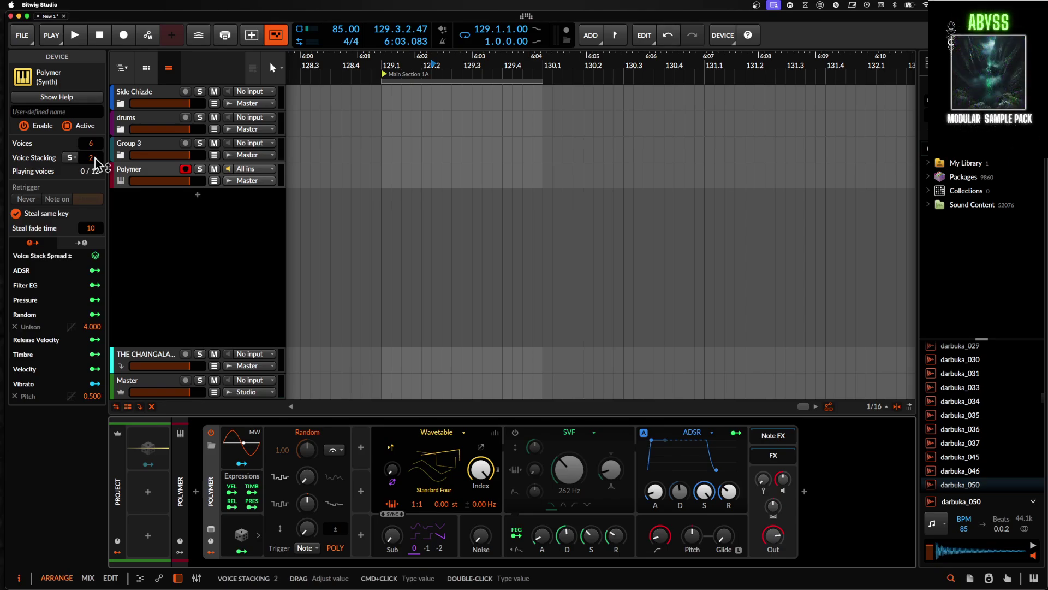
drag(91, 144, 95, 197)
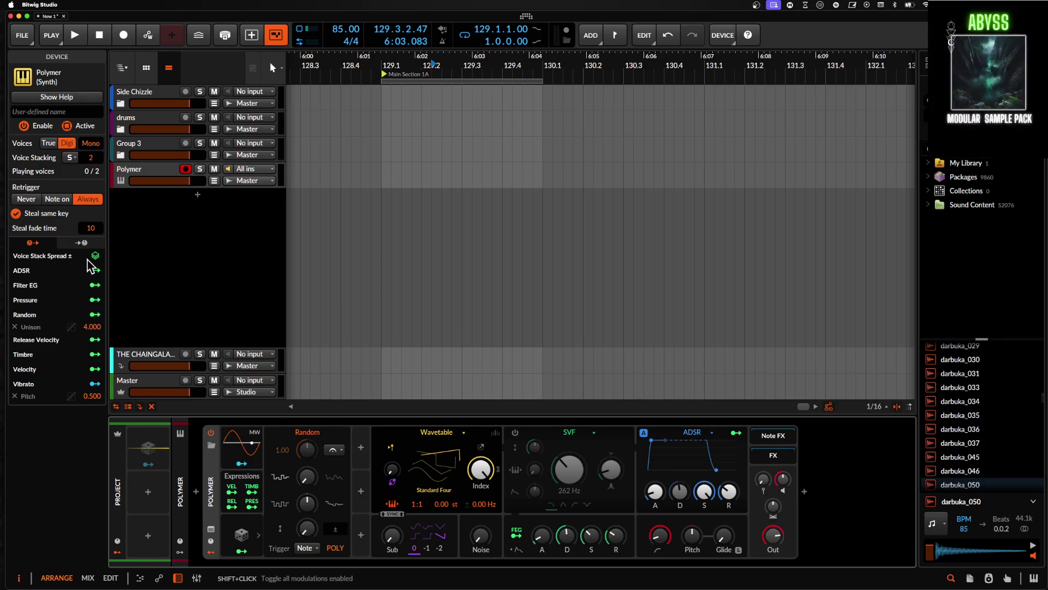
Open the master track's Pro-L 2 window, move it over the arranger, and return to the Polymer track to check its loudness
click(125, 375)
click(309, 529)
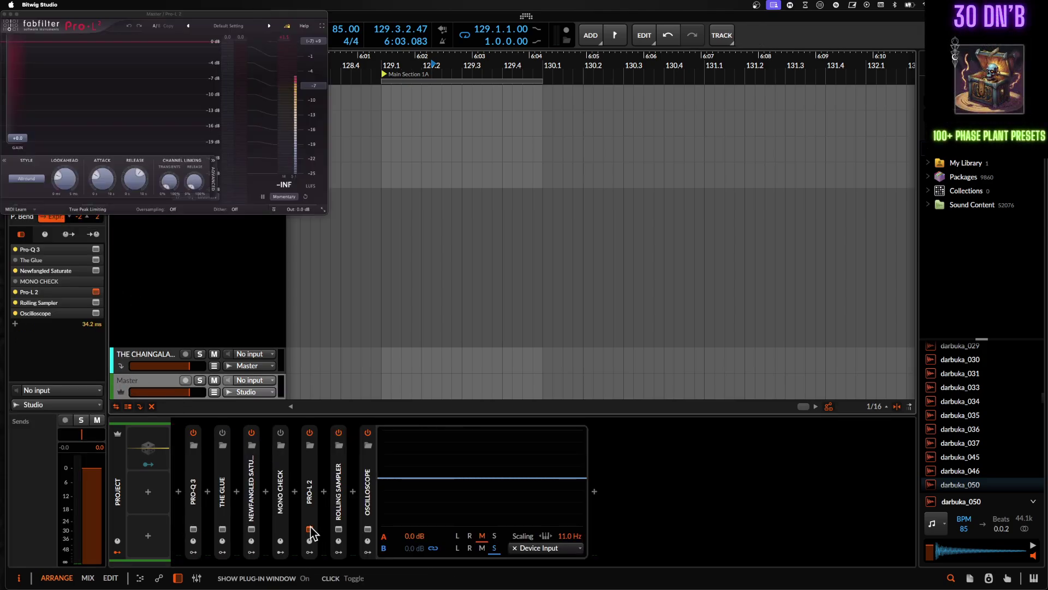
drag(129, 20, 717, 215)
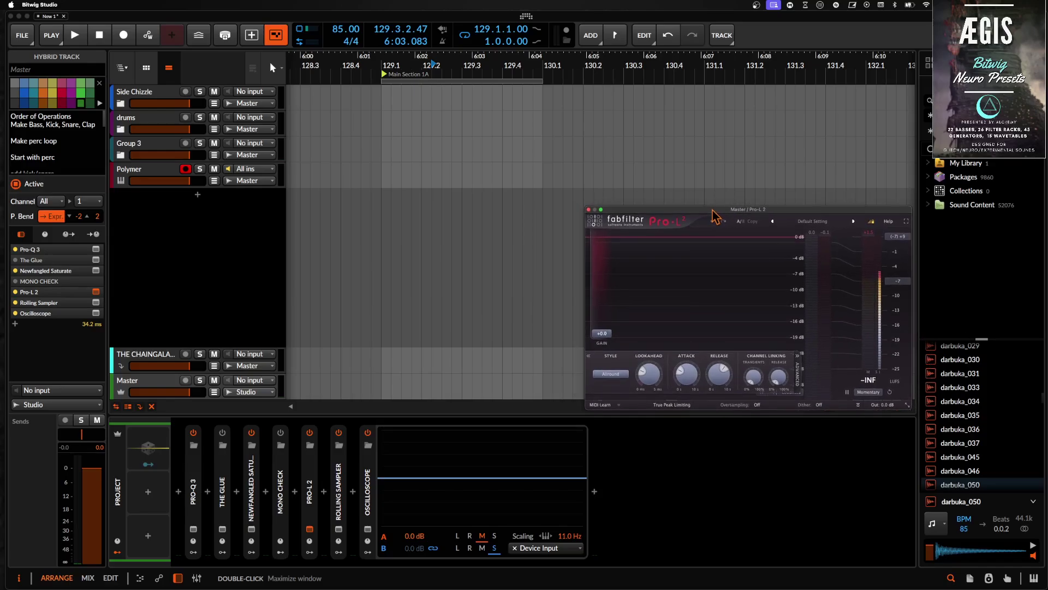
click(144, 174)
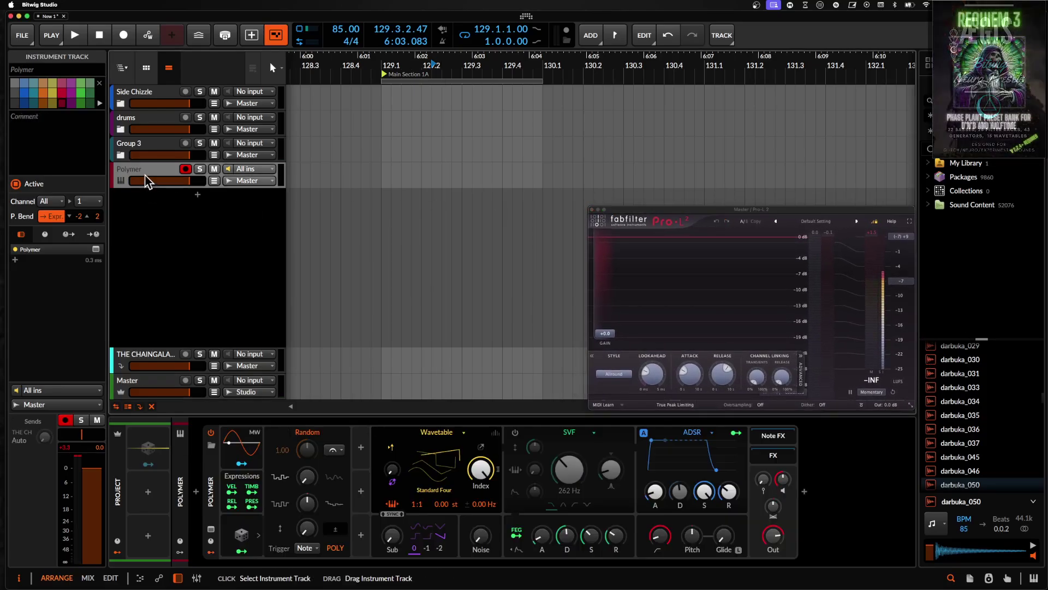
click(673, 218)
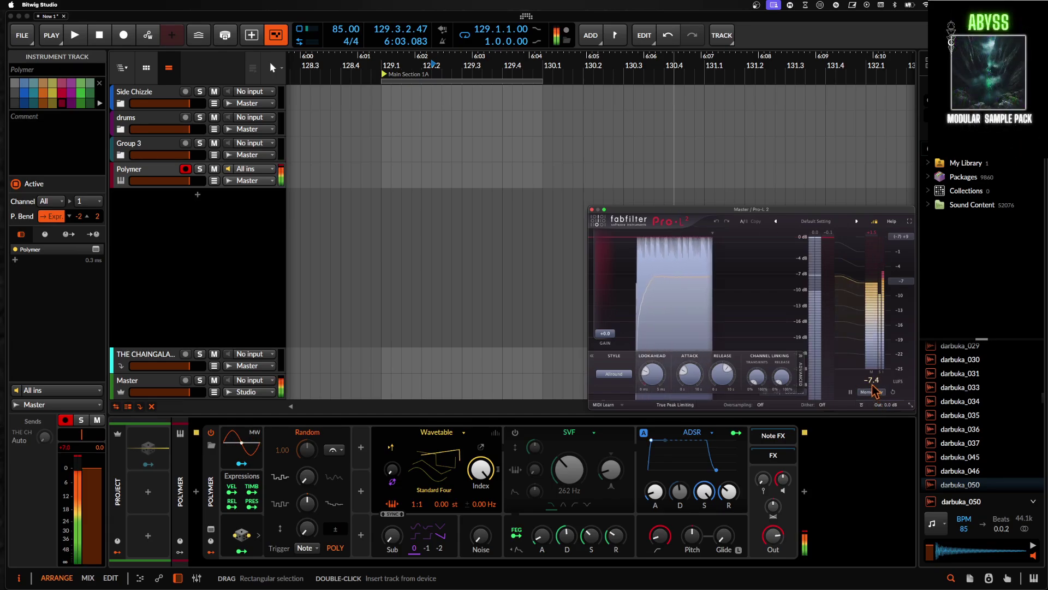
Turn off Polymer's voice stacking
click(212, 463)
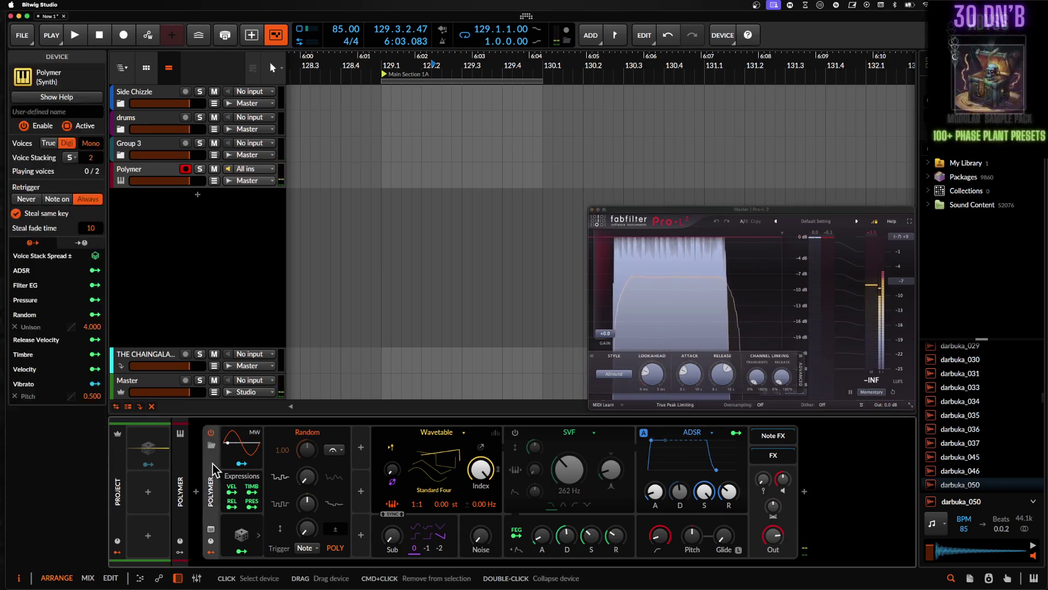
drag(92, 160, 92, 160)
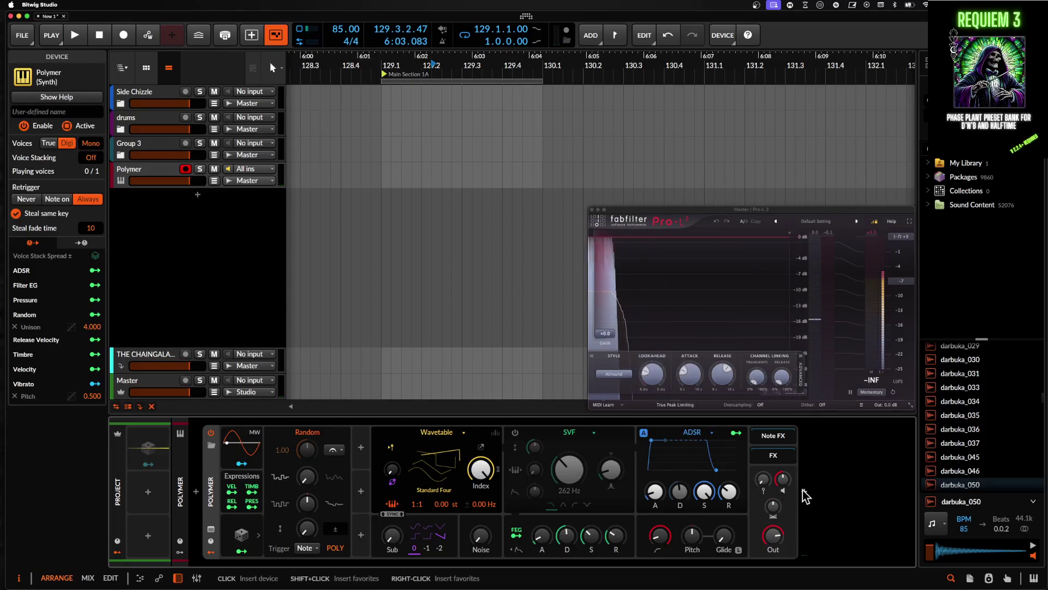
Find the Over distortion device and insert it after Polymer in the device chain
click(804, 493)
text(OVER)
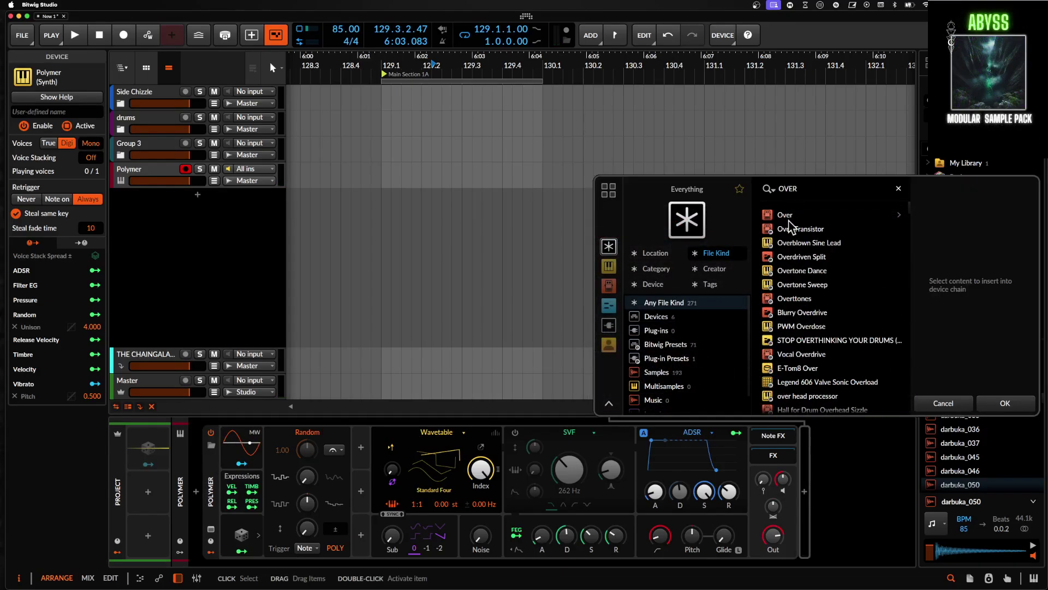
click(789, 217)
click(1006, 403)
scroll(580, 464, left, 3)
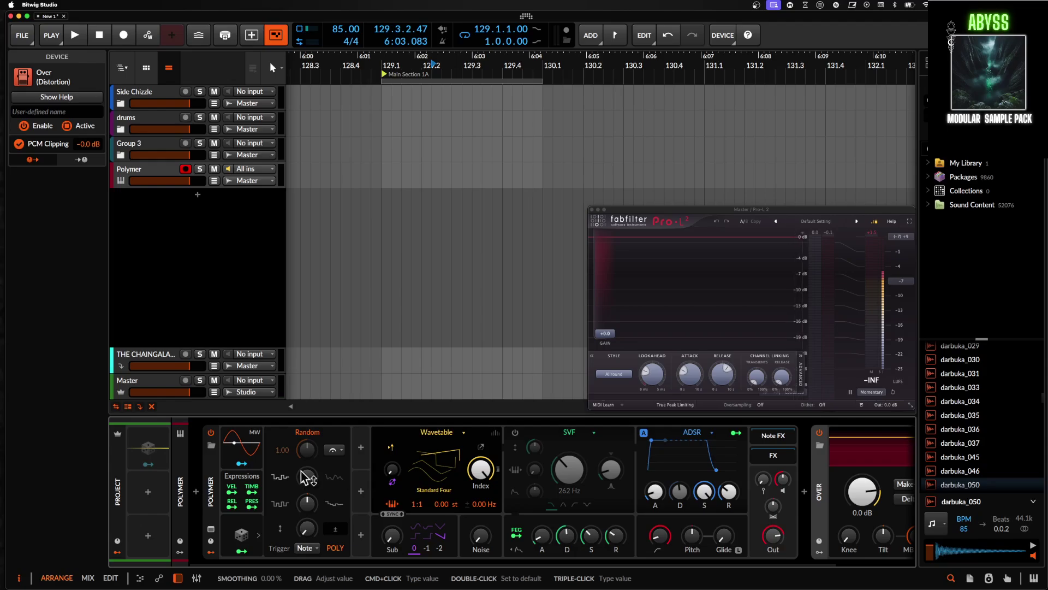
Try Polymer's voice stacking at 16, settle on 2, and map Voice Stack Spread to Pitch with an amount of 0.267
click(211, 467)
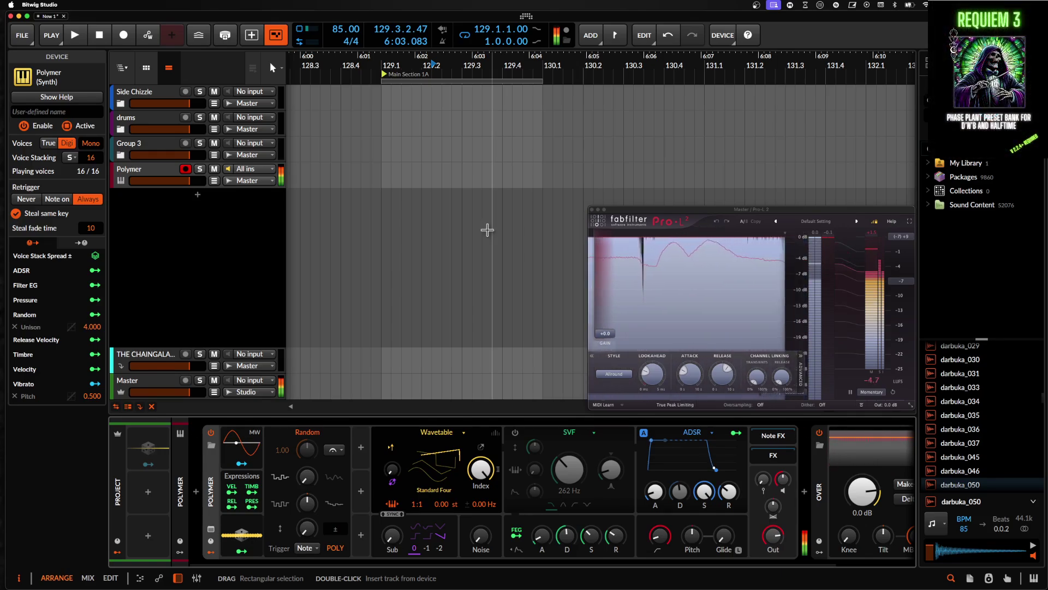
drag(90, 159, 91, 210)
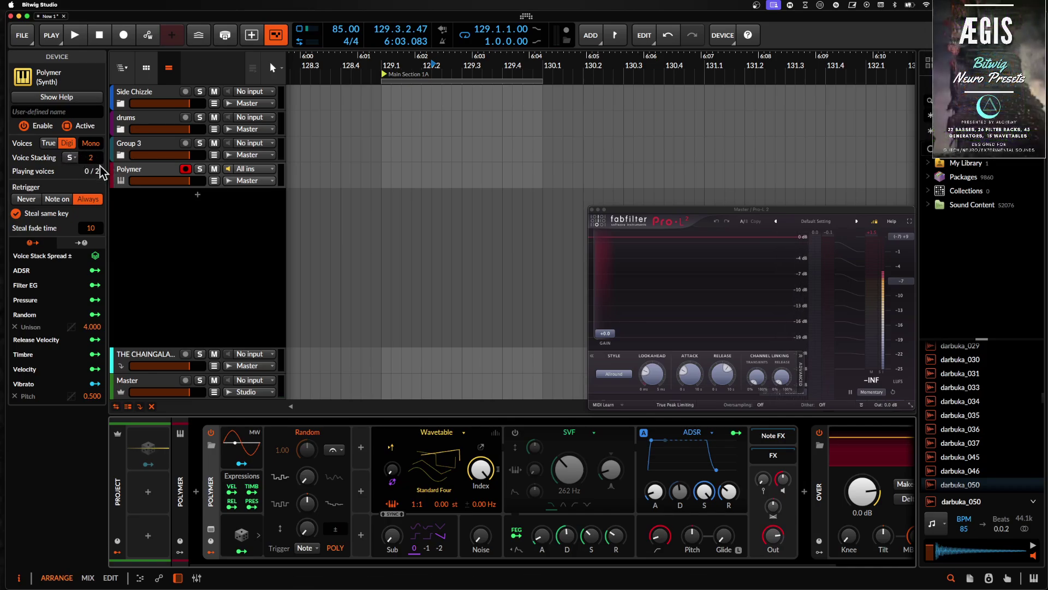
click(96, 256)
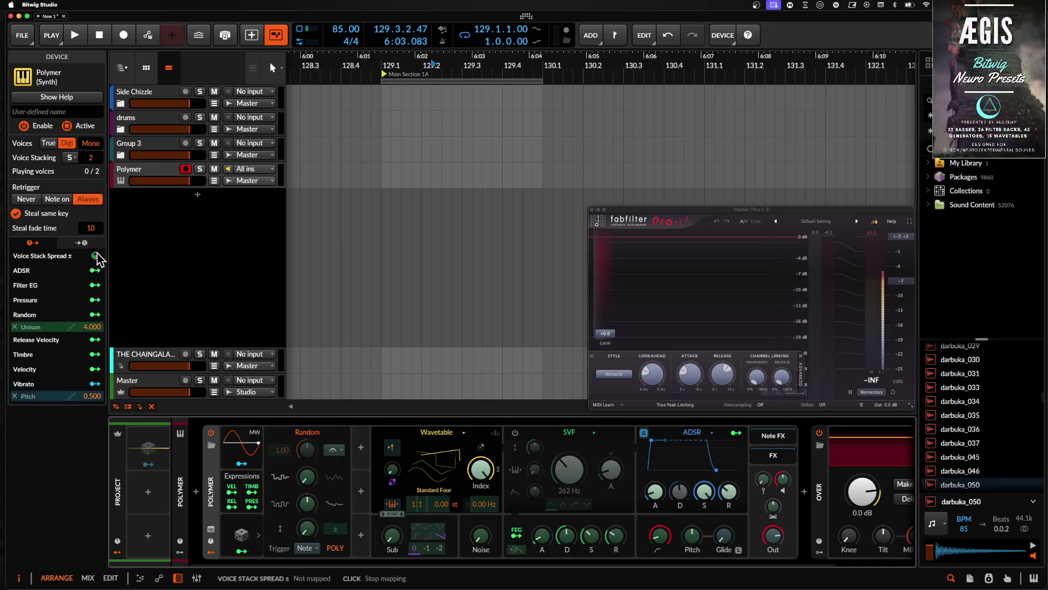
click(692, 537)
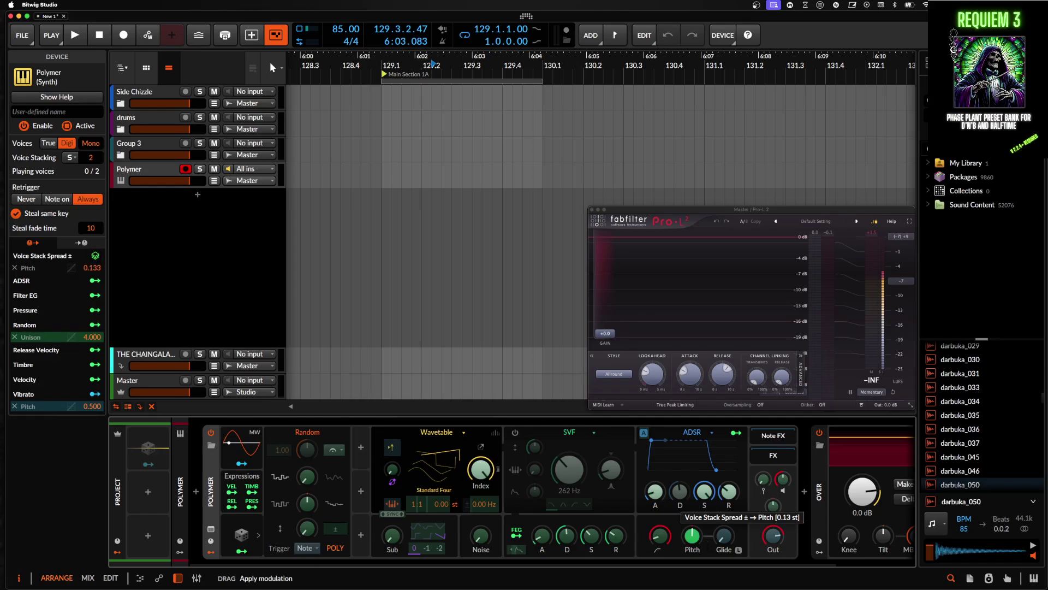
drag(692, 536, 692, 525)
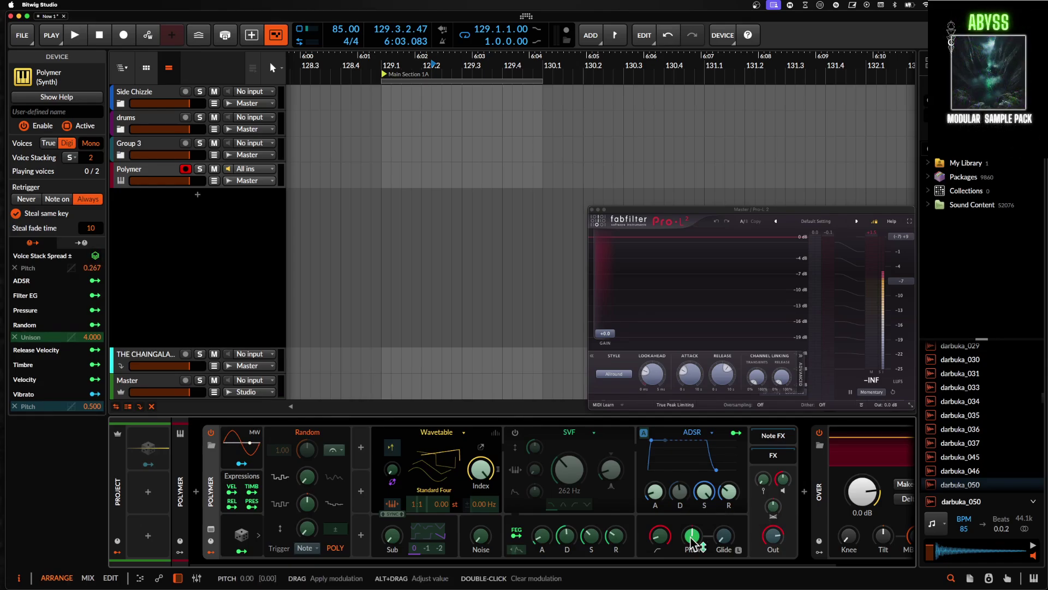
key(Escape)
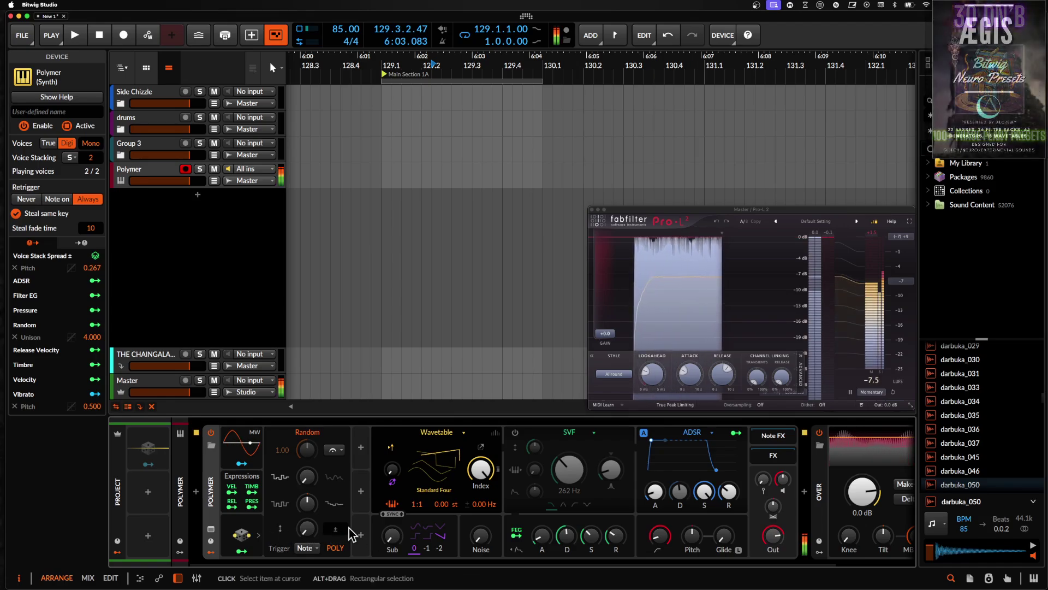
Add a Macro modulator beside Random in Polymer and map it to Pitch with an amount of 24
click(253, 537)
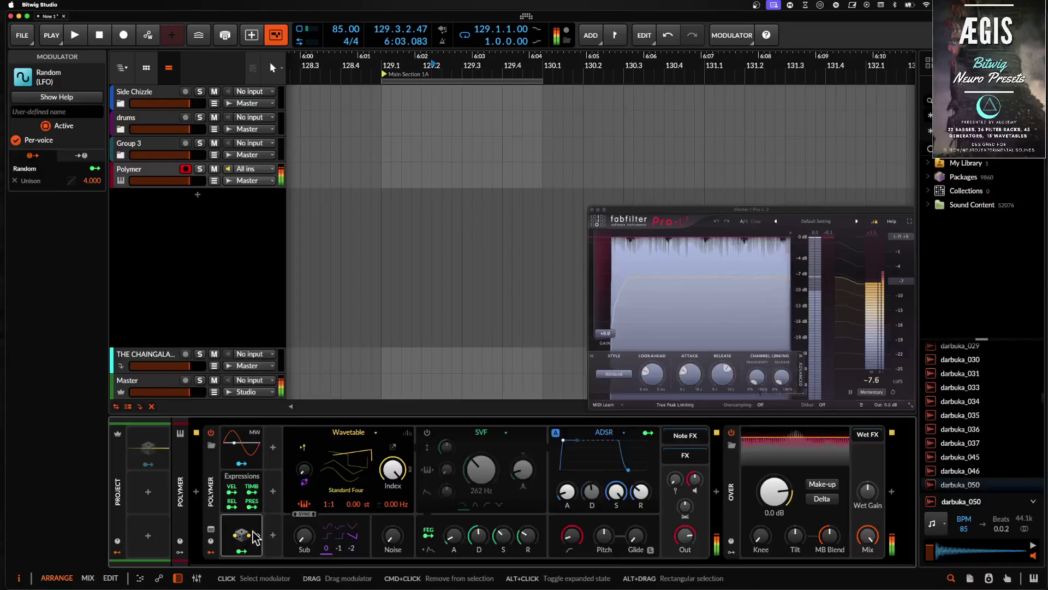
click(273, 535)
text(MAC)
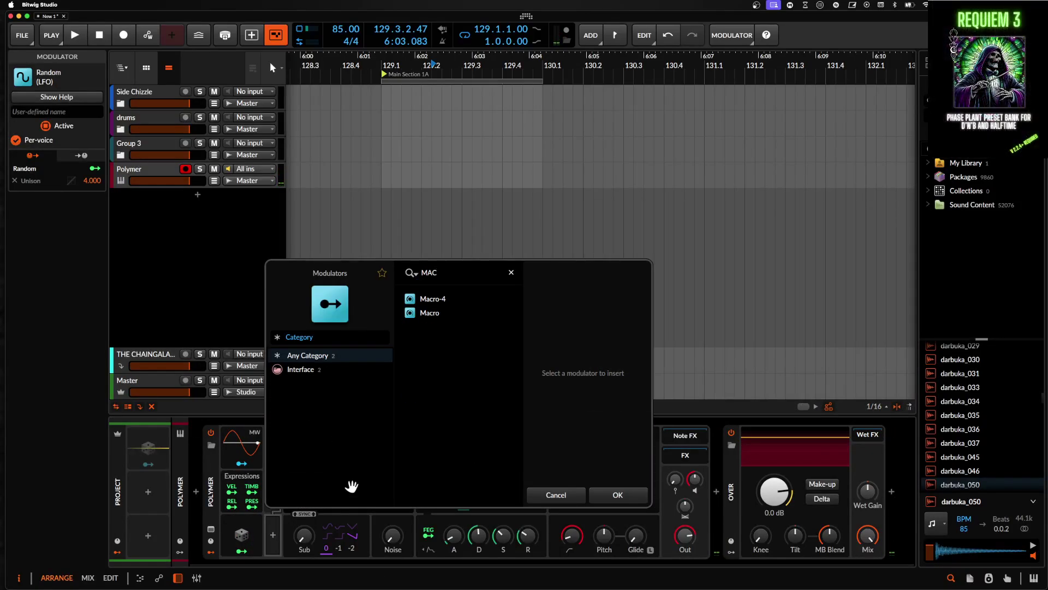
click(431, 315)
click(612, 495)
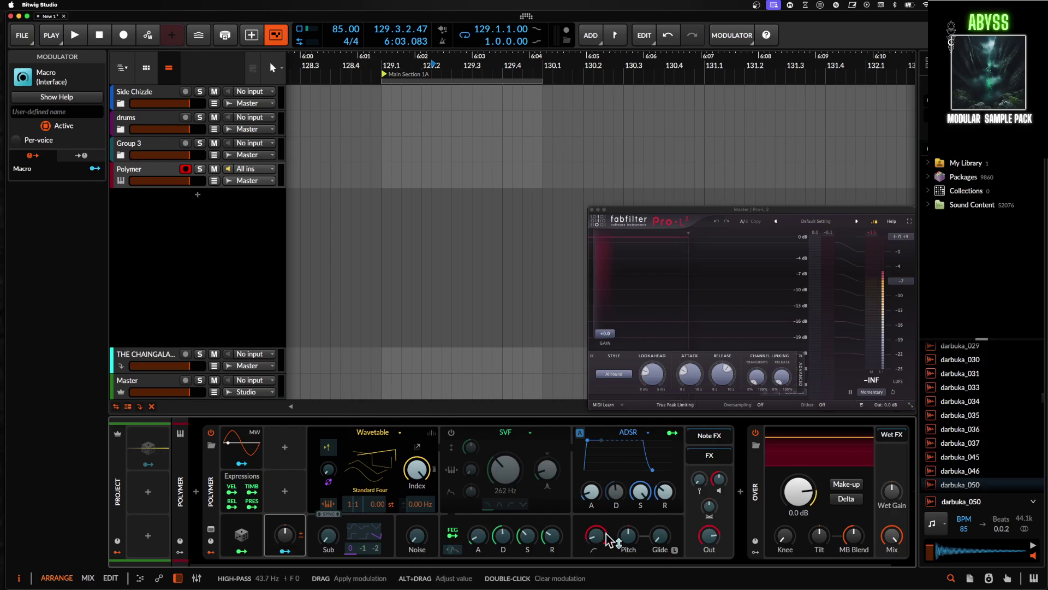
drag(628, 545, 628, 526)
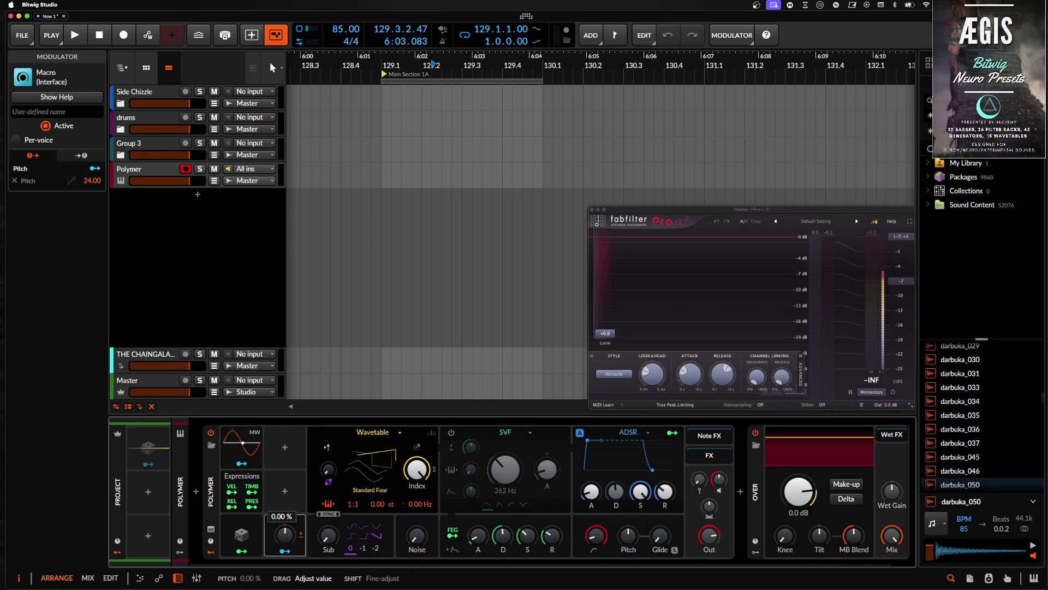
Audition the Pitch macro by raising it to about 74%, and reset it to its default
drag(284, 541, 284, 492)
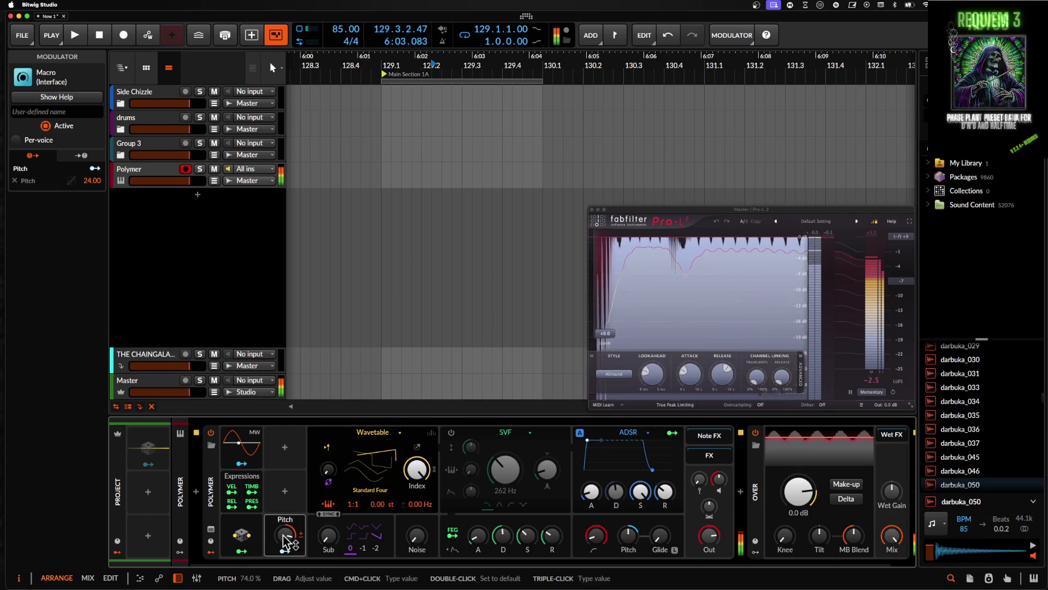
double_click(286, 538)
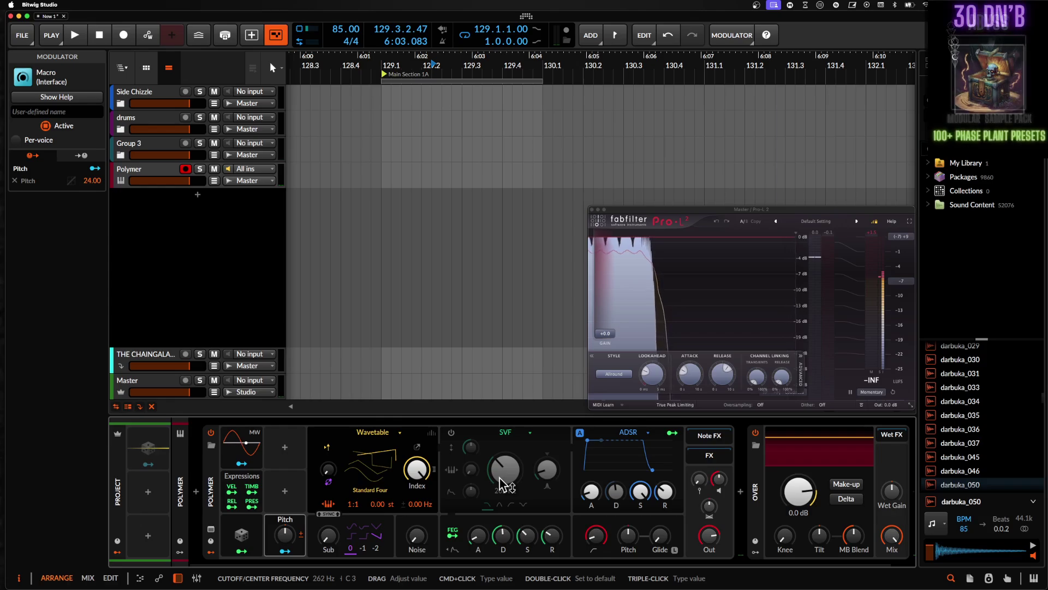
scroll(502, 483, right, 2)
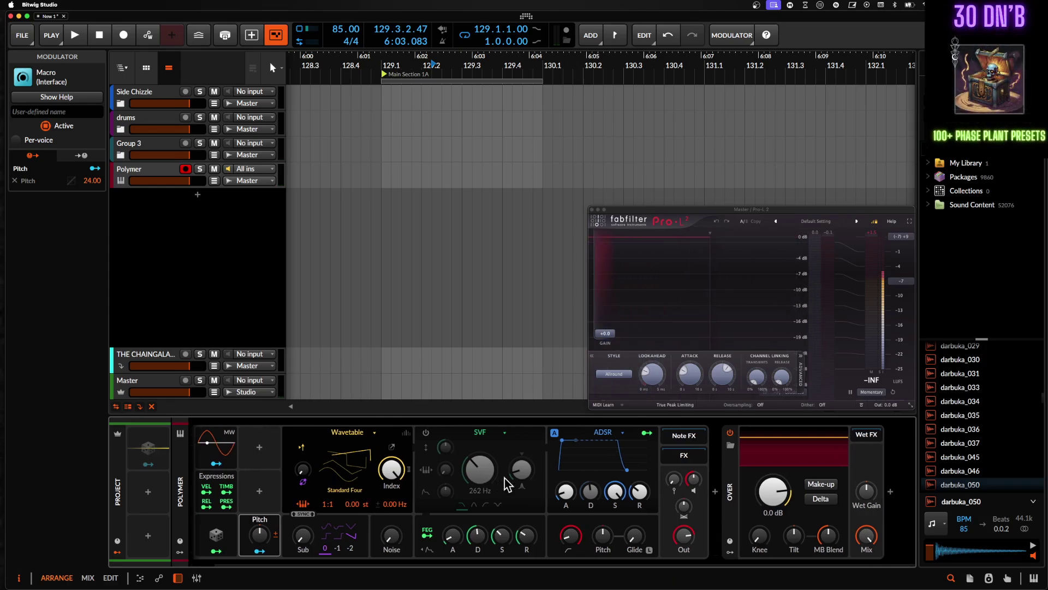
scroll(382, 494, left, 2)
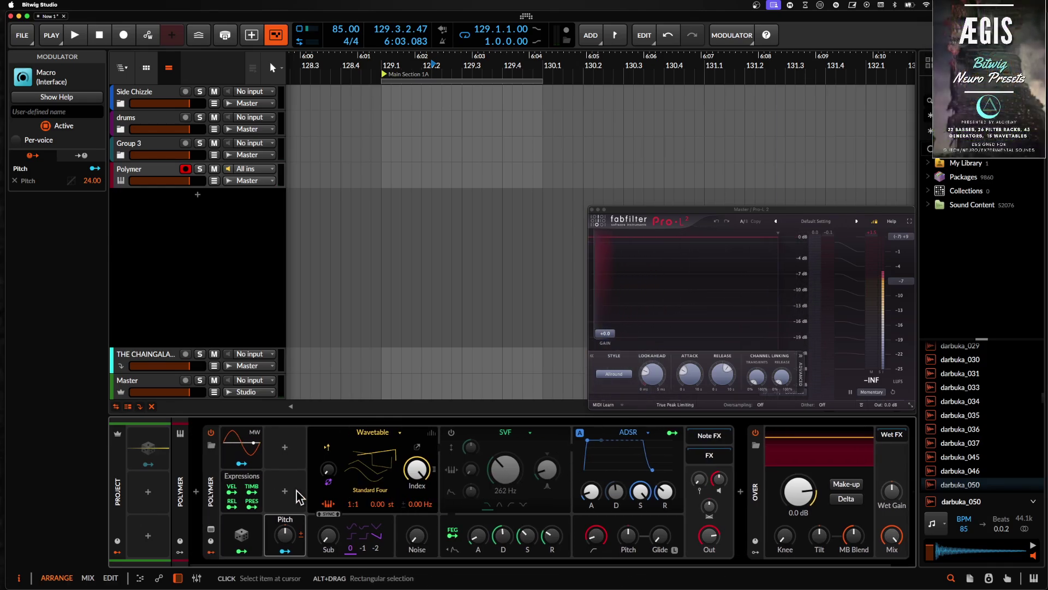
Enable the SVF filter in notch mode, sweep its cutoff up to 31.6 kHz, and adjust its resonance and drive
click(762, 480)
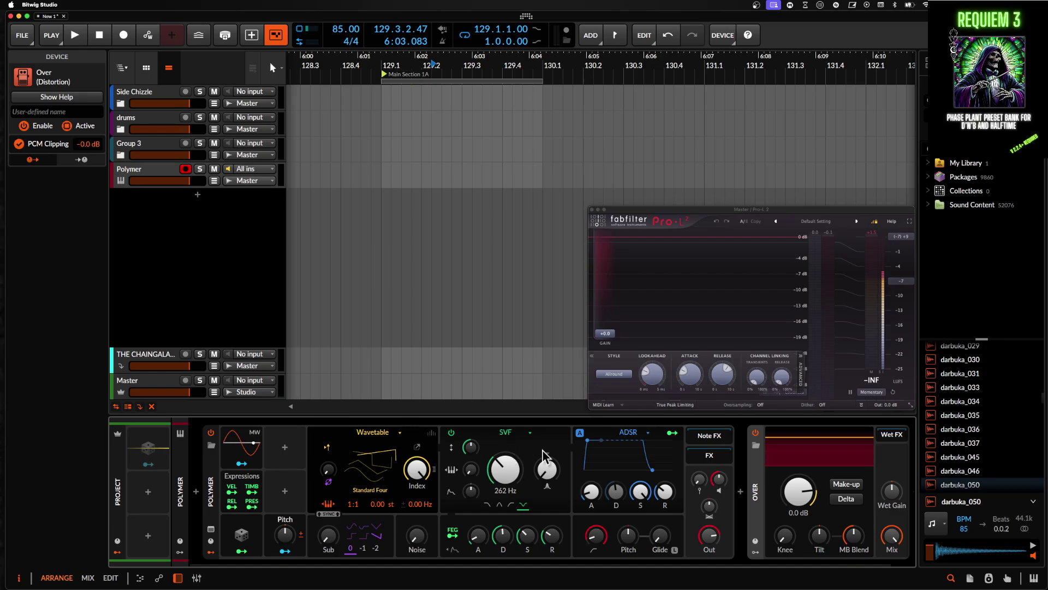
drag(503, 476, 504, 458)
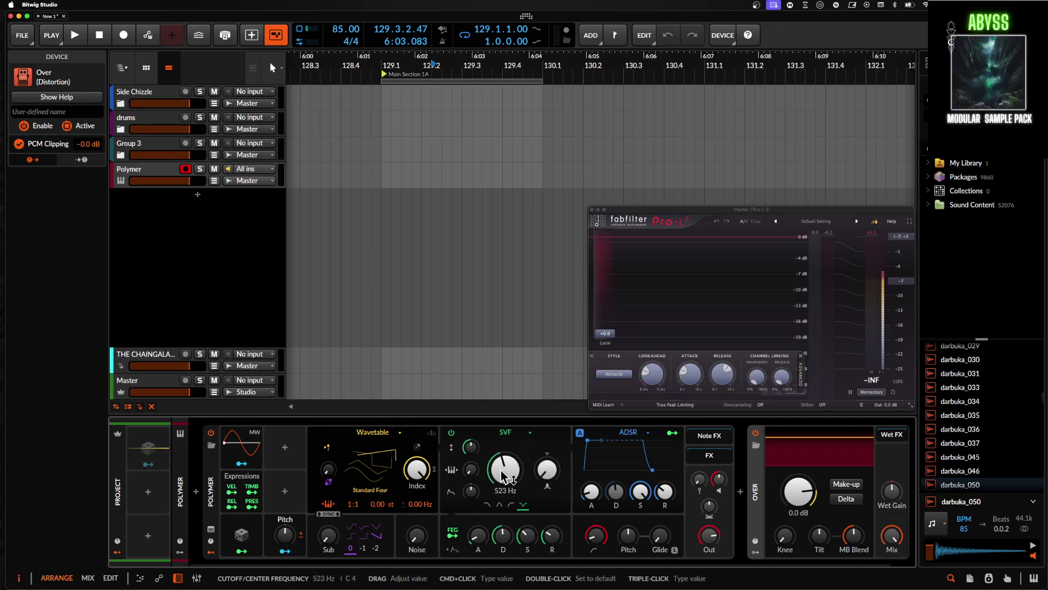
drag(504, 459, 503, 431)
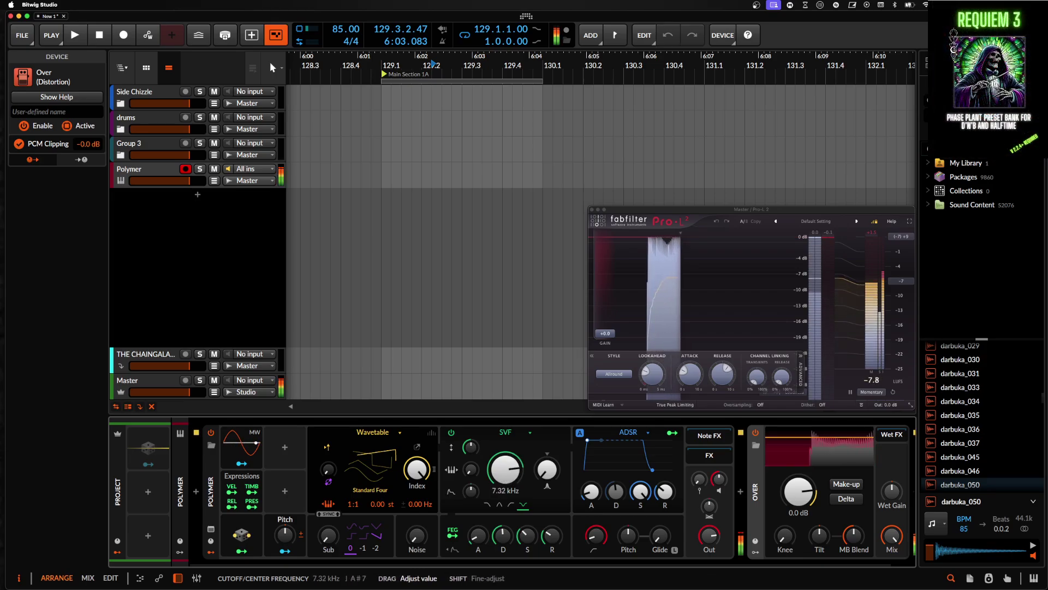
drag(506, 470, 547, 433)
drag(506, 469, 506, 453)
drag(547, 470, 547, 507)
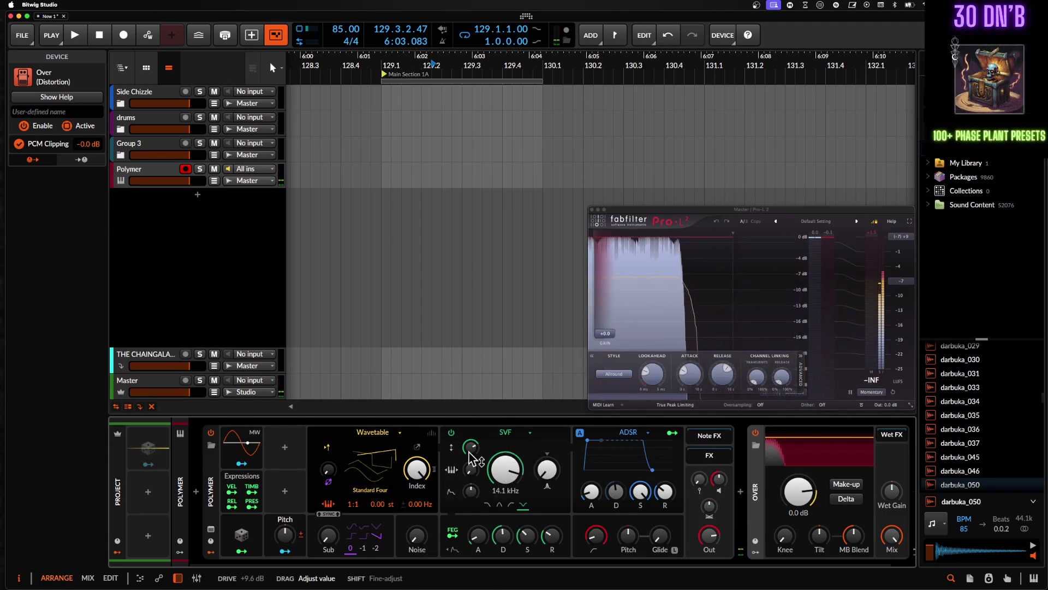
mouse_move(506, 469)
mouse_down()
mouse_move(506, 483)
mouse_move(539, 445)
mouse_move(506, 480)
mouse_move(505, 465)
mouse_up()
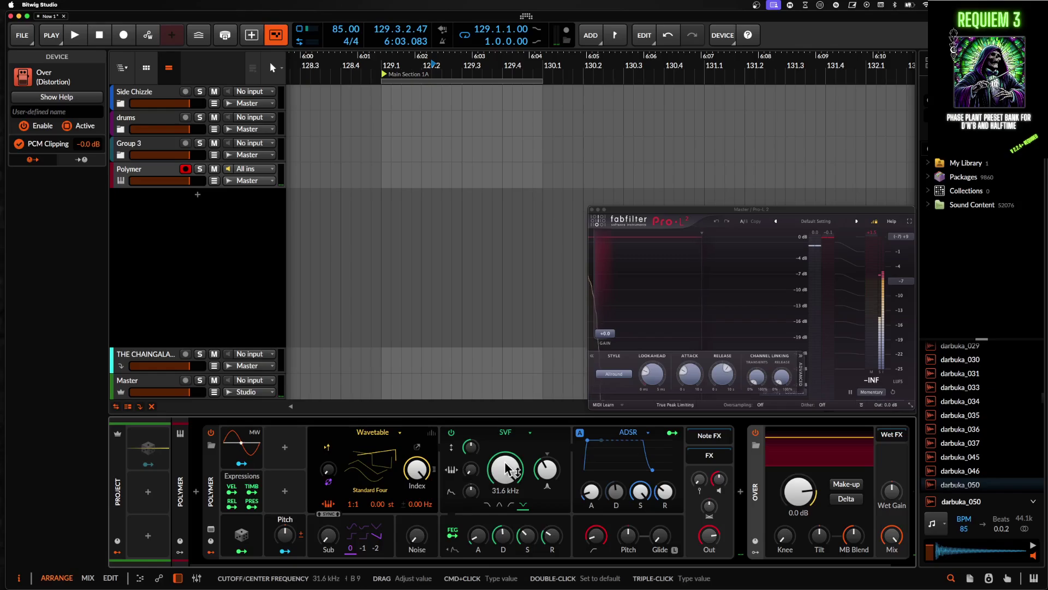
Try the XP filter in Band-pass 4 mode and sweep its cutoff from about 72 Hz upward
drag(505, 469, 508, 495)
click(502, 440)
click(527, 509)
click(523, 504)
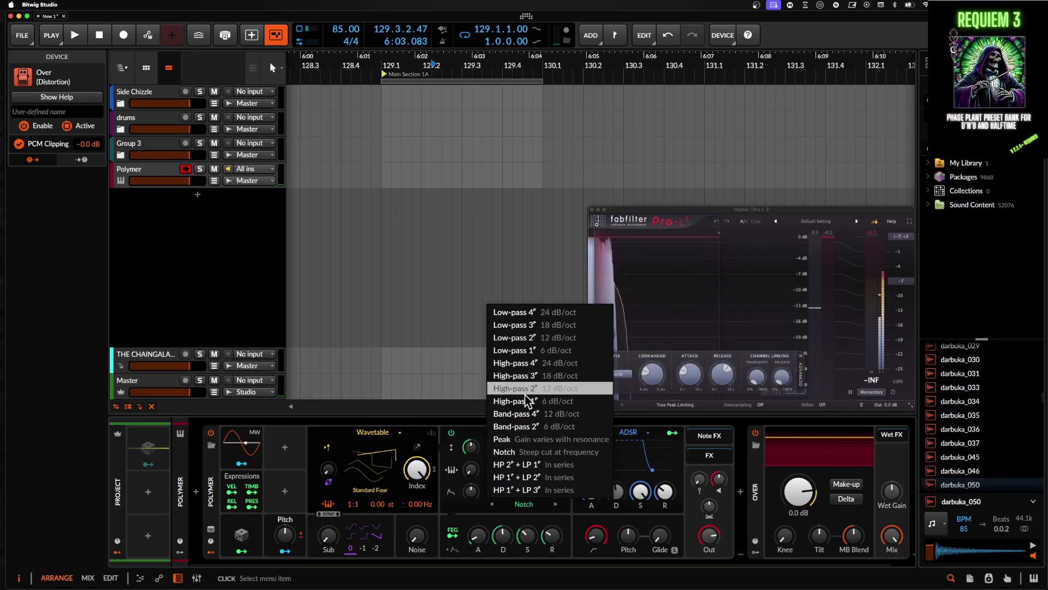
click(518, 414)
mouse_move(505, 468)
mouse_down()
mouse_move(506, 491)
mouse_move(508, 471)
mouse_up()
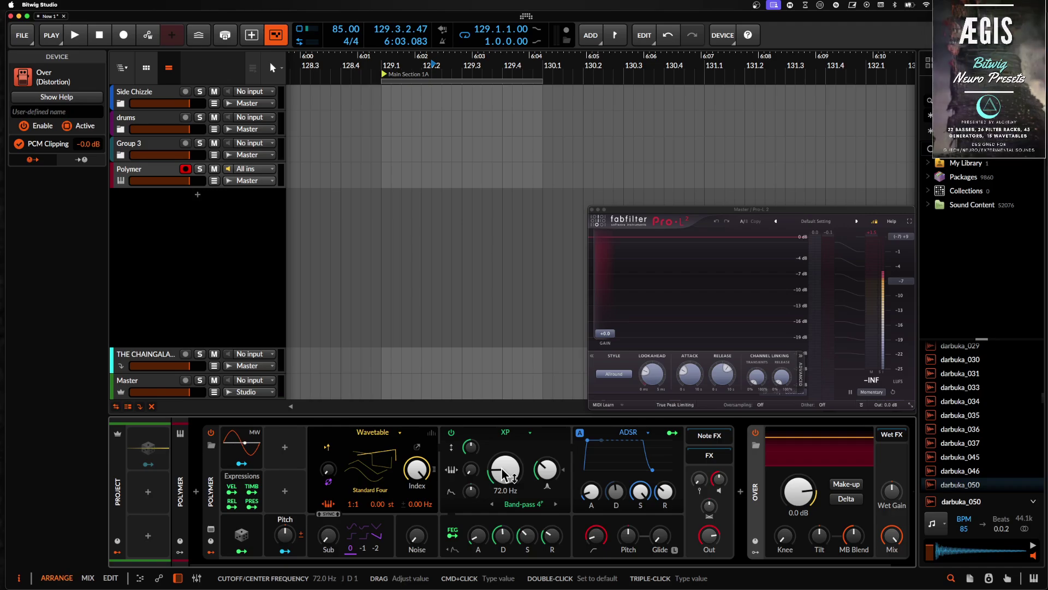
drag(503, 475, 503, 460)
Switch the filter back to SVF in low-pass mode and sweep its cutoff to about 2.74 kHz
click(501, 435)
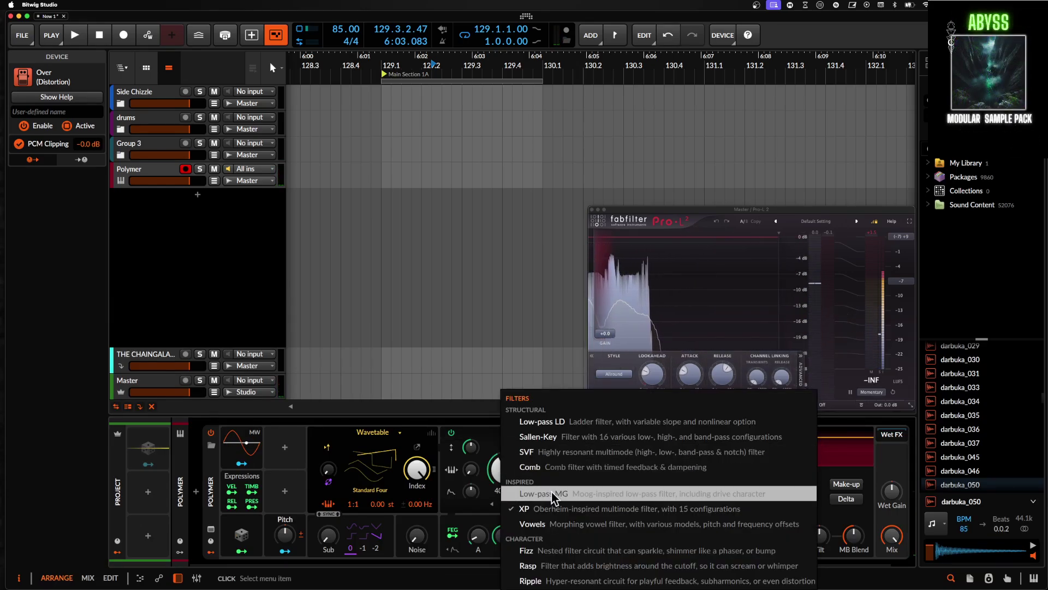
click(552, 451)
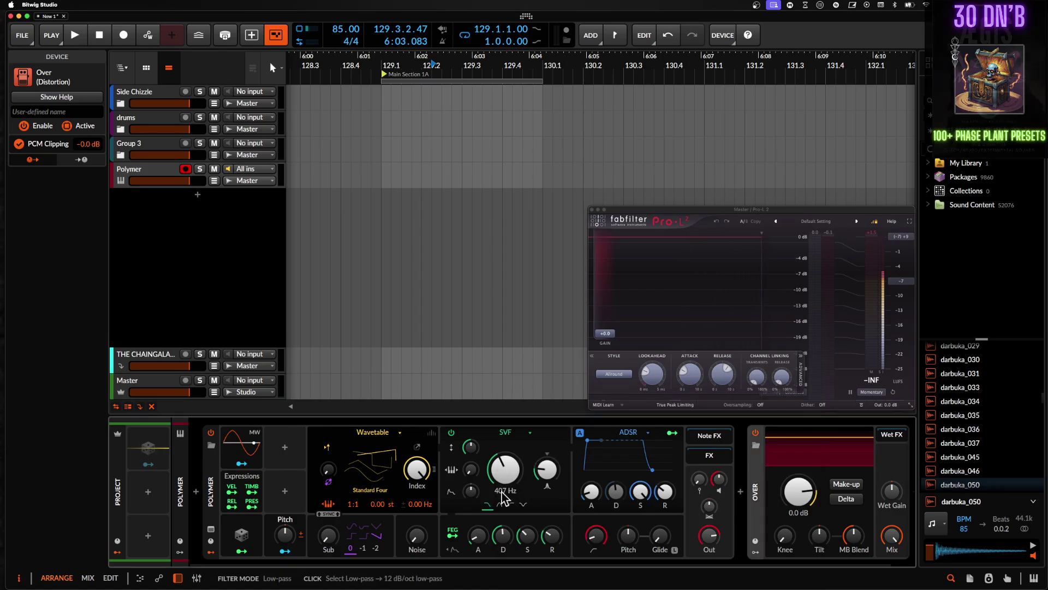
drag(505, 470, 505, 489)
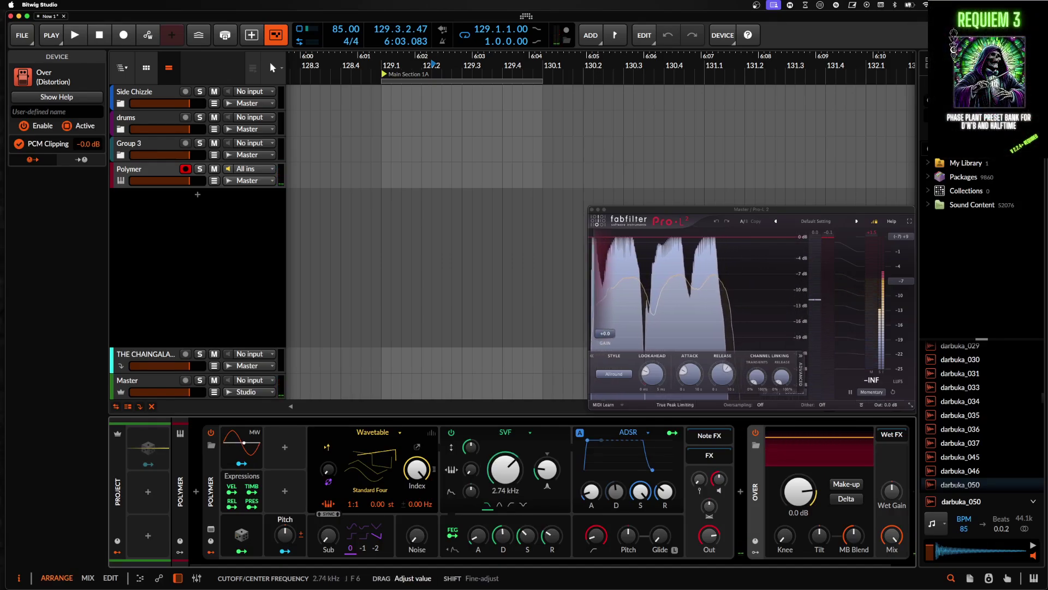
Try the SVF filter's high-pass mode with cutoff down to 19.4 Hz, then switch to band-pass mode with cutoff at about 503 Hz
drag(505, 470, 505, 524)
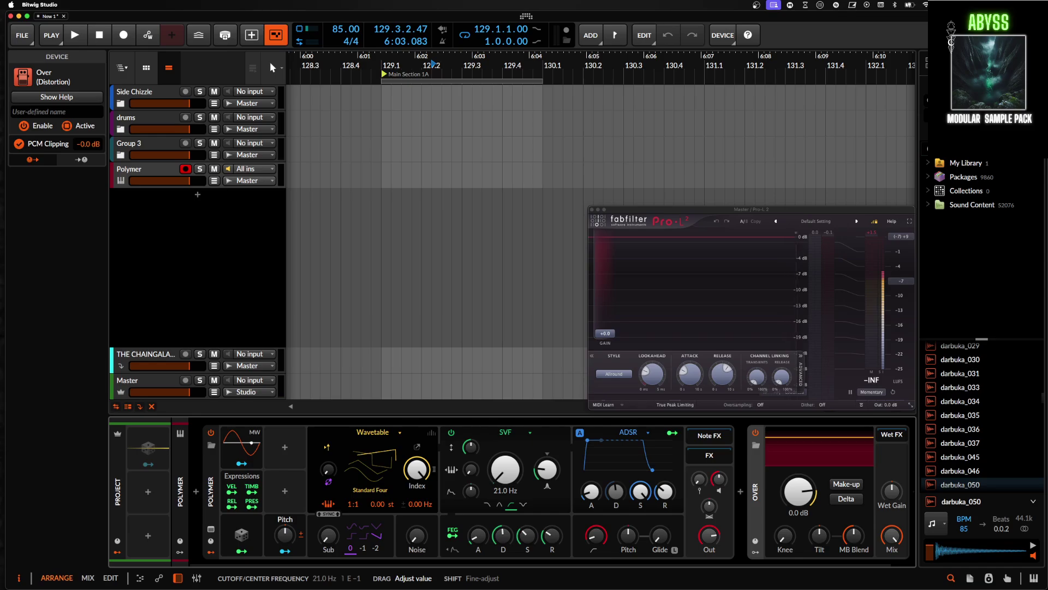
drag(505, 524, 506, 528)
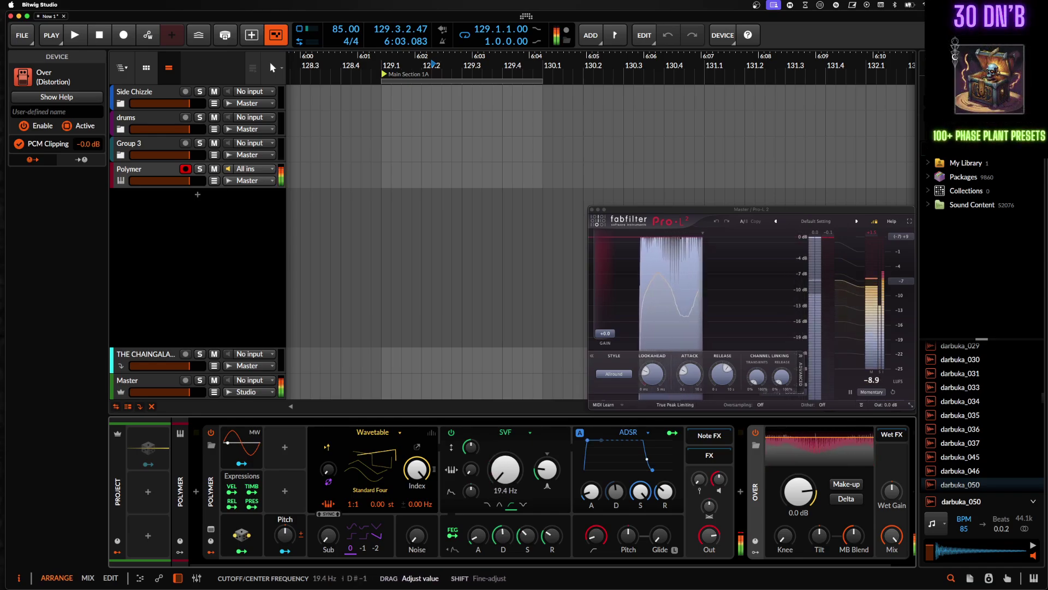
mouse_move(505, 469)
mouse_down()
mouse_move(505, 494)
mouse_move(508, 483)
mouse_up()
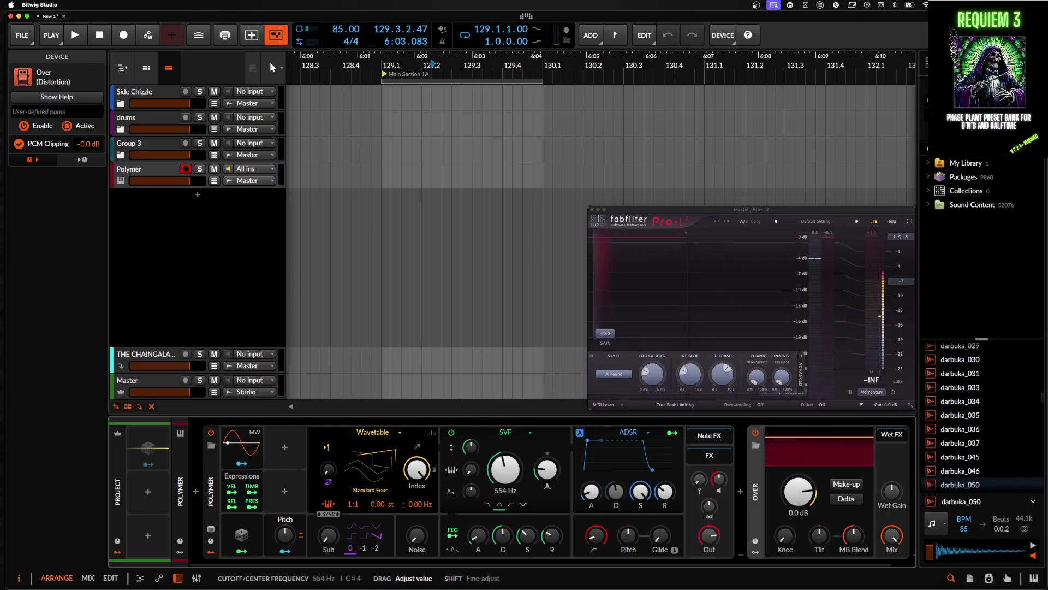
Add a Segments modulator to Polymer and open its envelope curve for editing
click(285, 497)
text(SE)
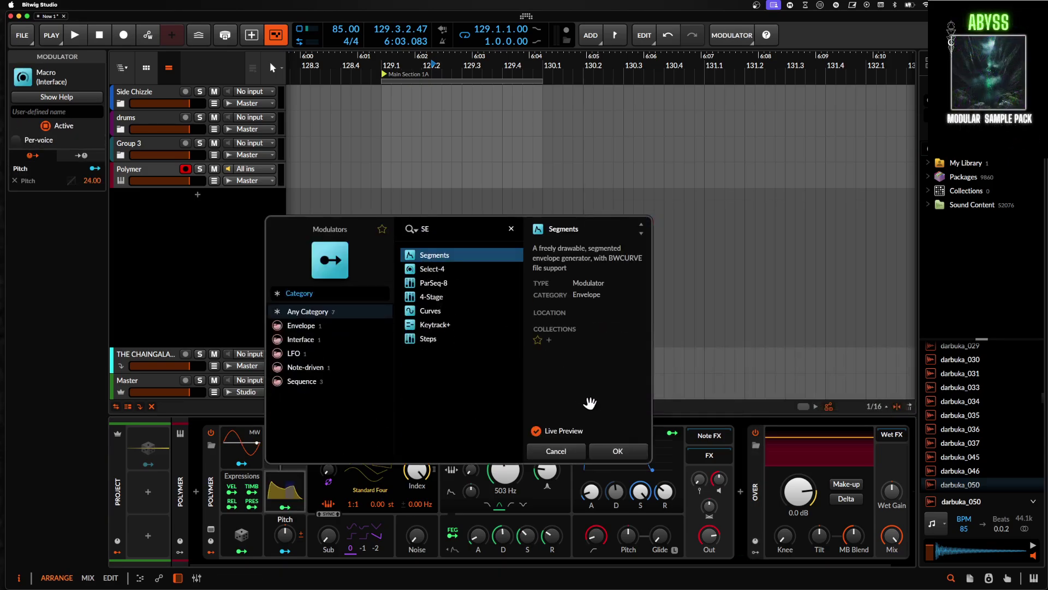
click(623, 452)
click(297, 492)
click(336, 461)
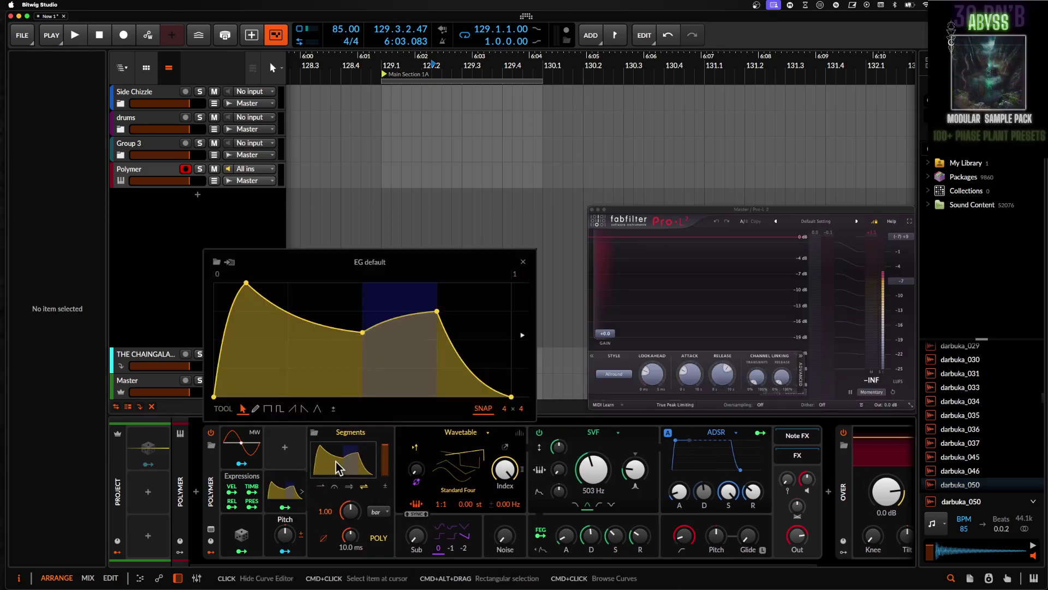
Insert a valley point at 19.3% after the envelope's first peak and move the loop-start point just beyond it at 87.9%
double_click(297, 376)
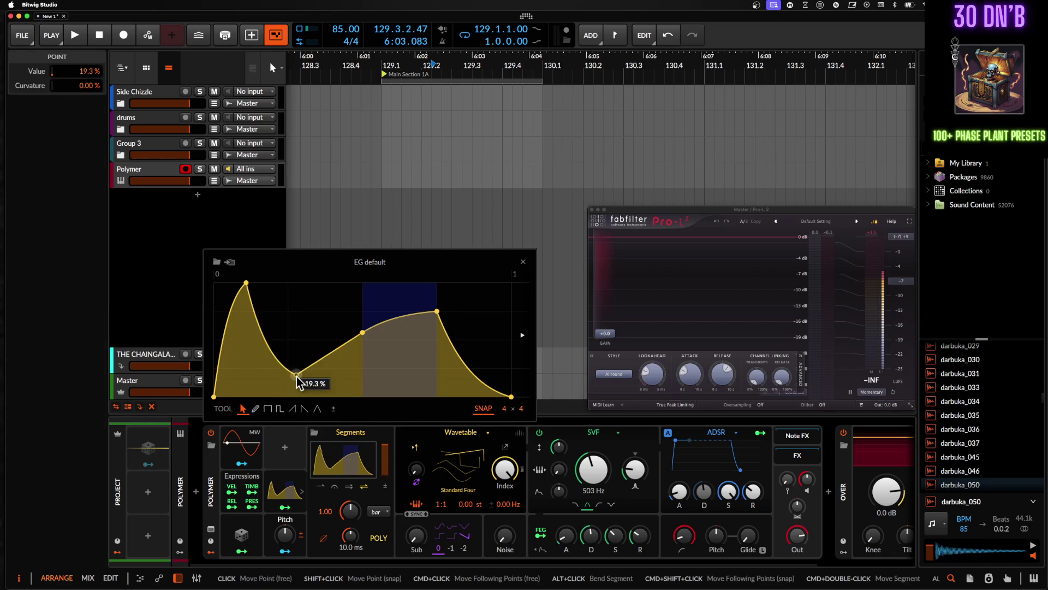
double_click(363, 333)
drag(363, 333, 302, 296)
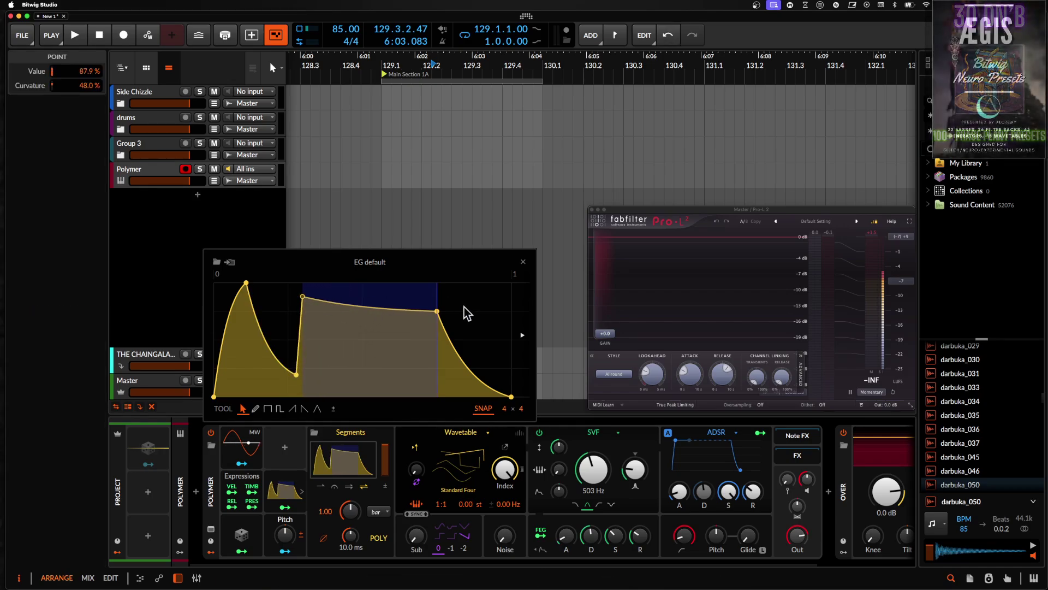
Lower the third envelope peak into a second valley and add a new peak at 89.4% where the loop ends
drag(437, 311, 390, 373)
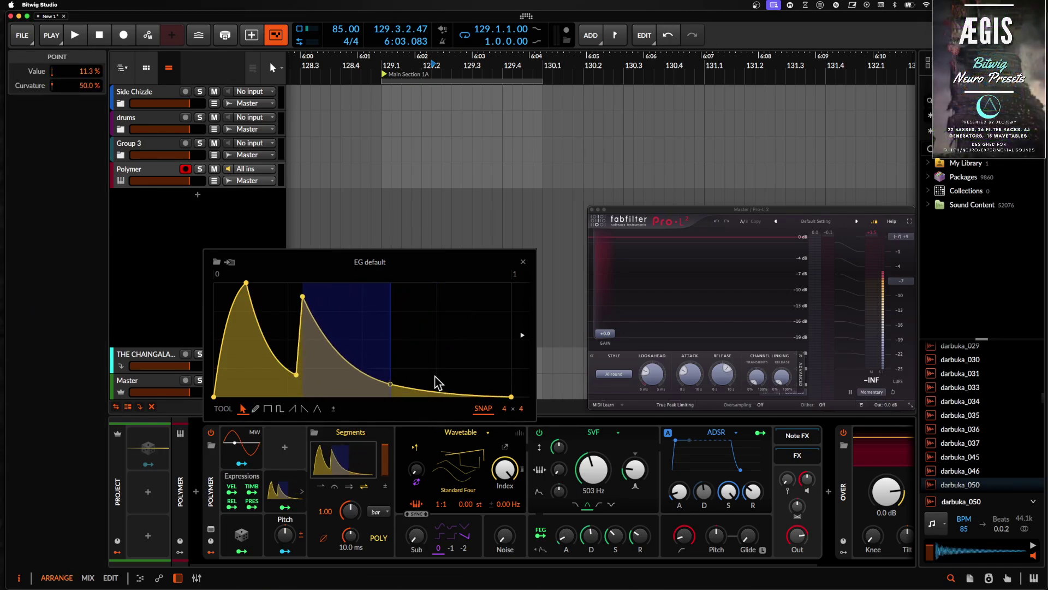
double_click(451, 387)
drag(391, 309, 473, 317)
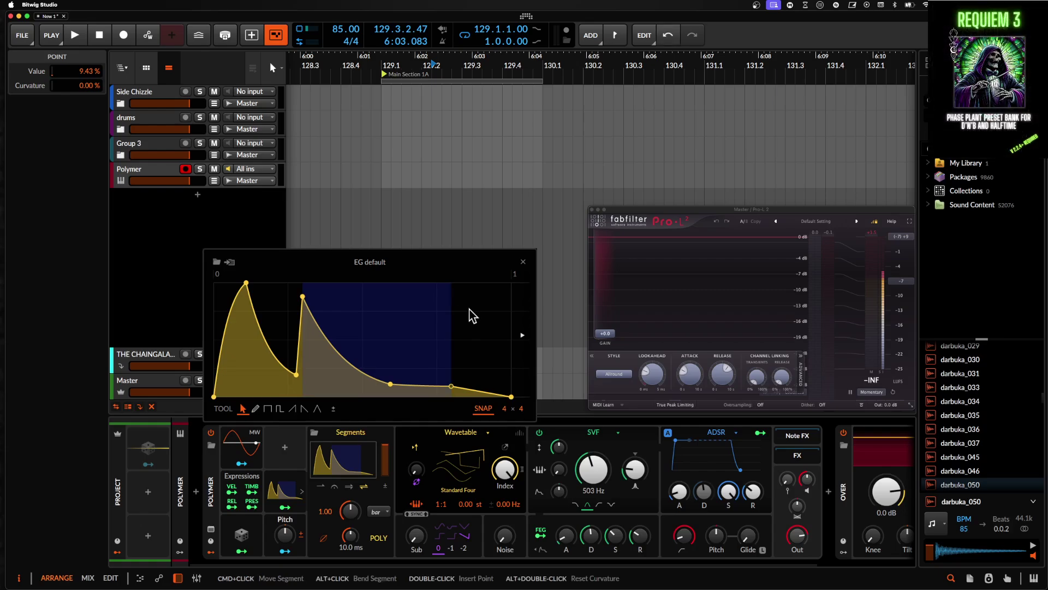
drag(385, 396, 379, 388)
drag(451, 386, 452, 295)
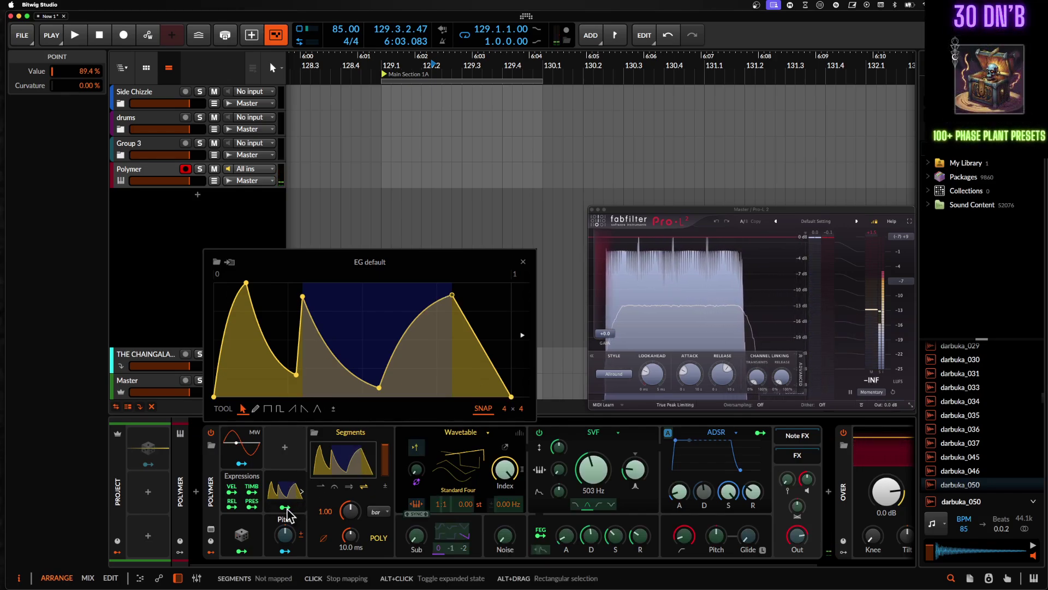
Modulate the SVF cutoff with Segments by 21.67, and make the curve bipolar with its first valley at -85.5%
drag(593, 478, 593, 455)
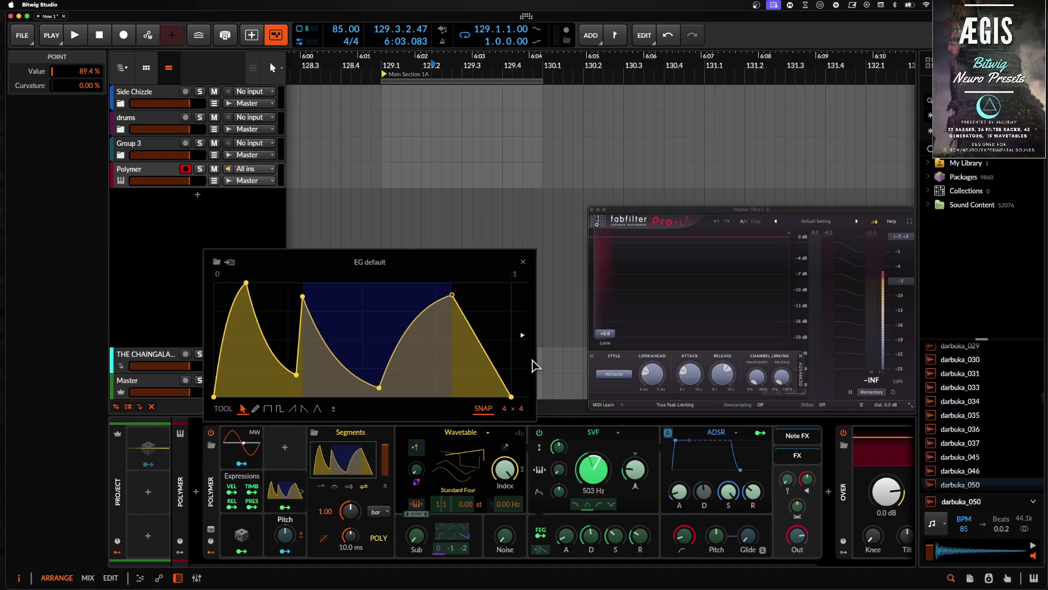
click(334, 409)
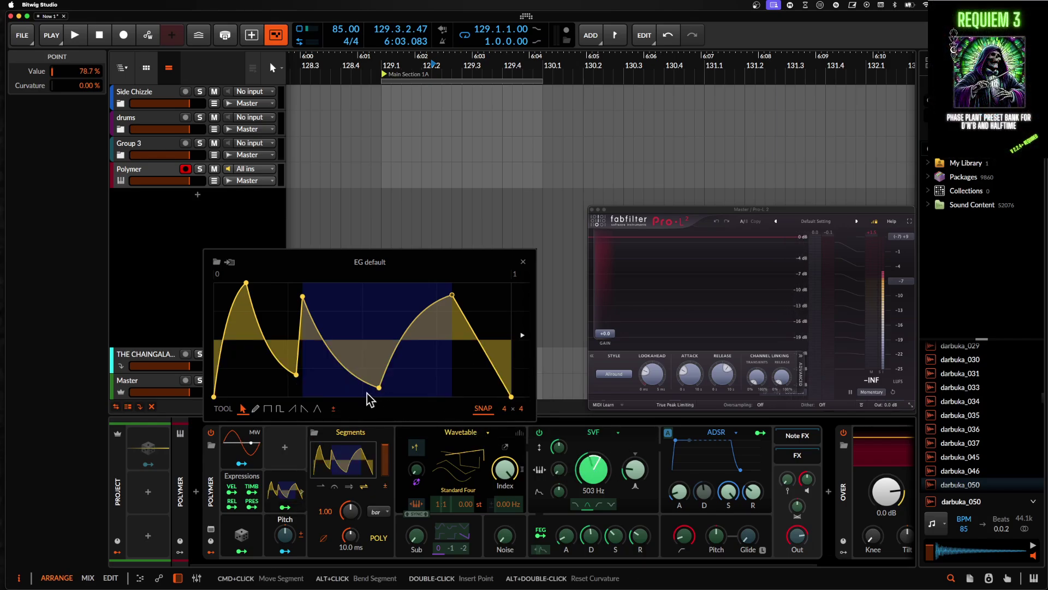
drag(296, 375, 302, 389)
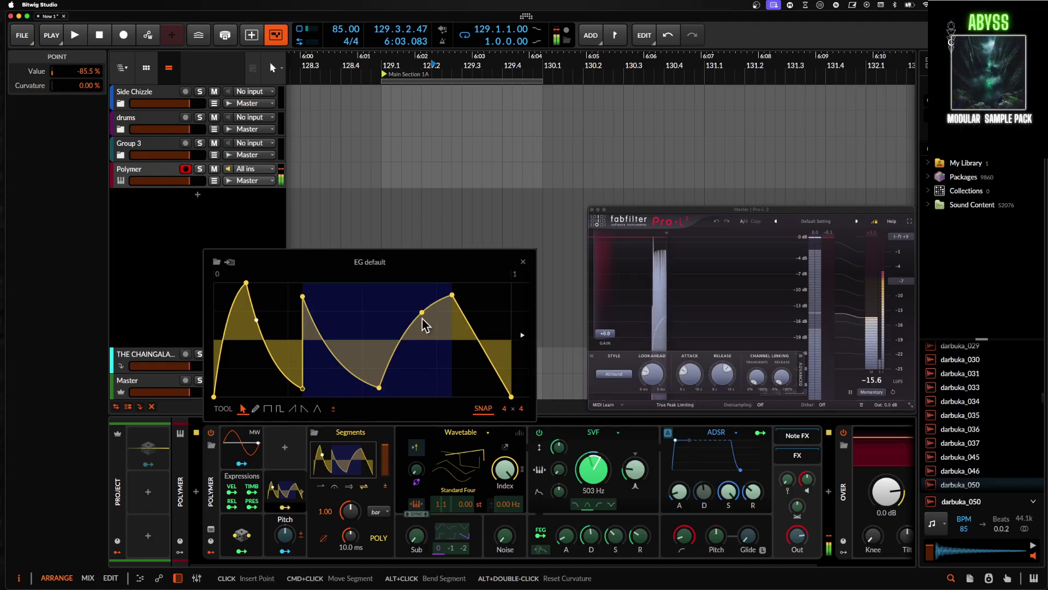
click(523, 261)
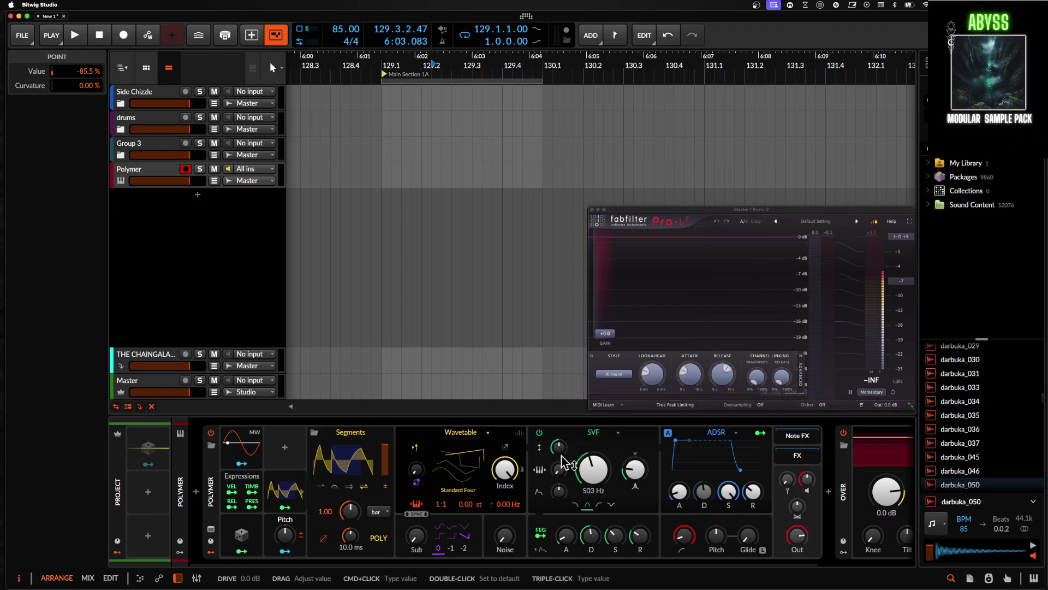
Audition the SVF drive at +15.6 dB and return it to its default, and raise the resonance to 84%
drag(552, 431, 552, 404)
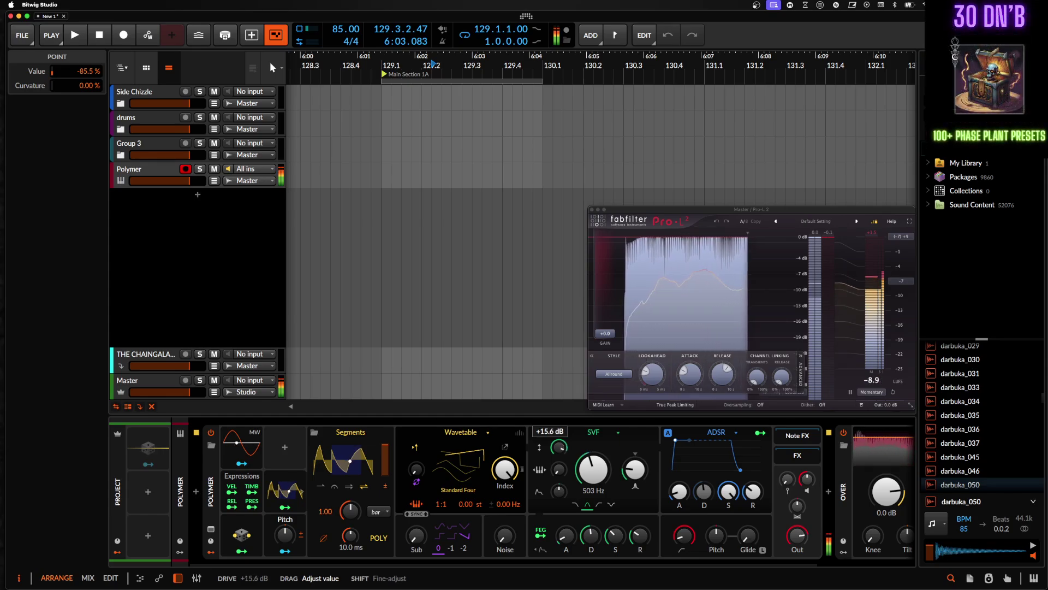
mouse_move(558, 448)
mouse_down()
mouse_move(558, 492)
mouse_move(558, 447)
mouse_up()
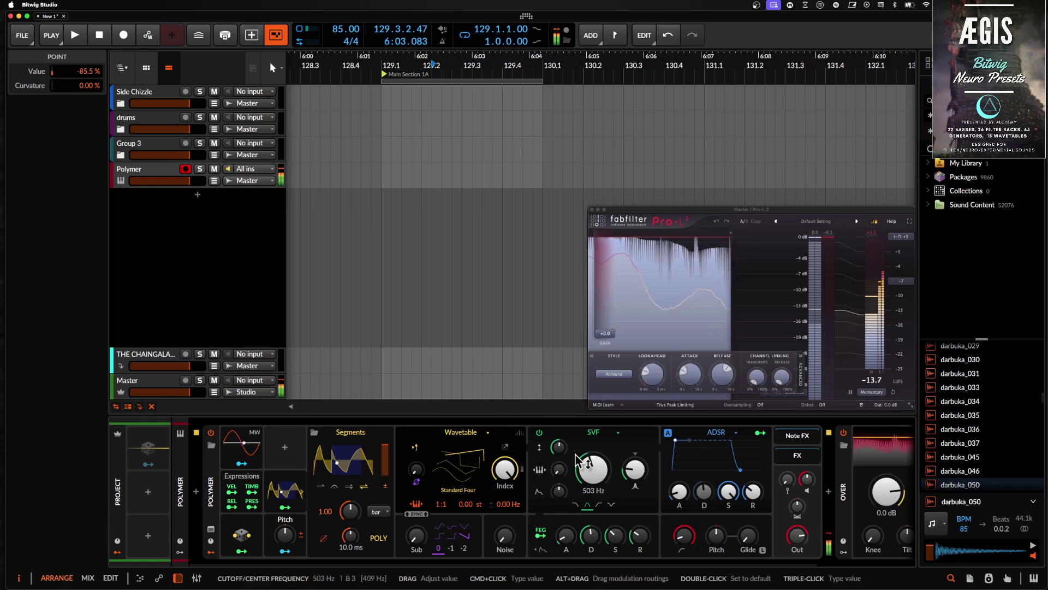
scroll(590, 463, right, 1)
mouse_move(612, 469)
mouse_down()
mouse_move(613, 458)
mouse_move(613, 487)
mouse_move(612, 451)
mouse_move(622, 476)
mouse_up()
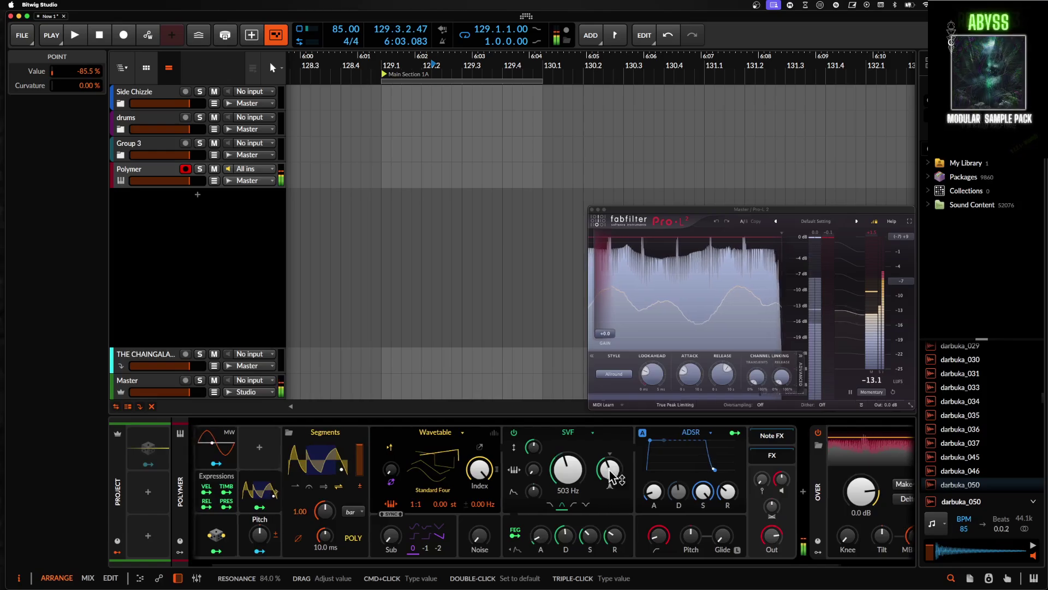
Collapse the Polymer and Over devices and insert an EQ+ between them
scroll(615, 479, right, 4)
scroll(577, 484, left, 5)
double_click(214, 483)
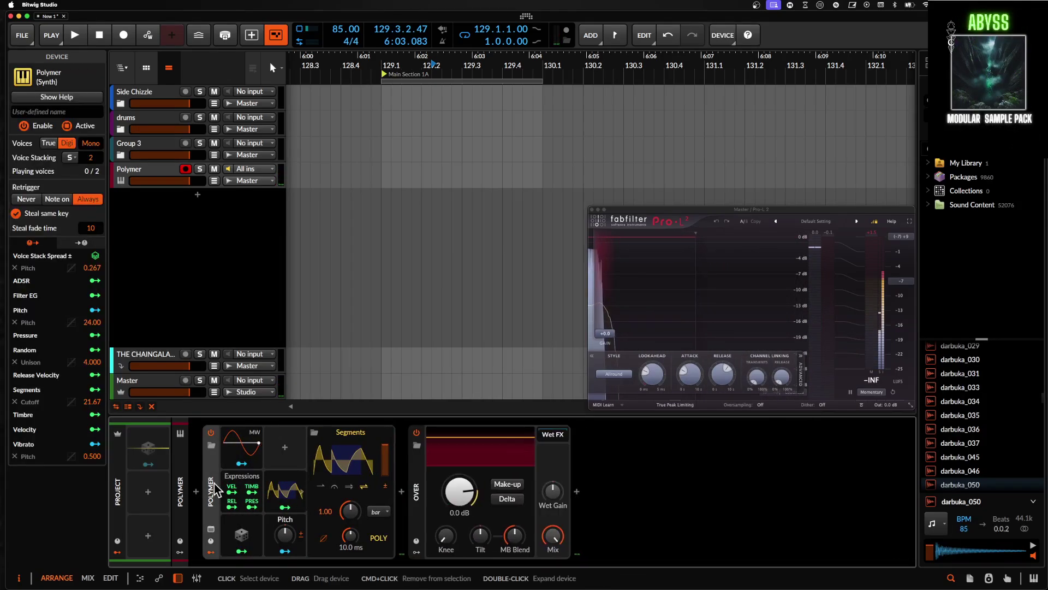
double_click(418, 483)
click(403, 493)
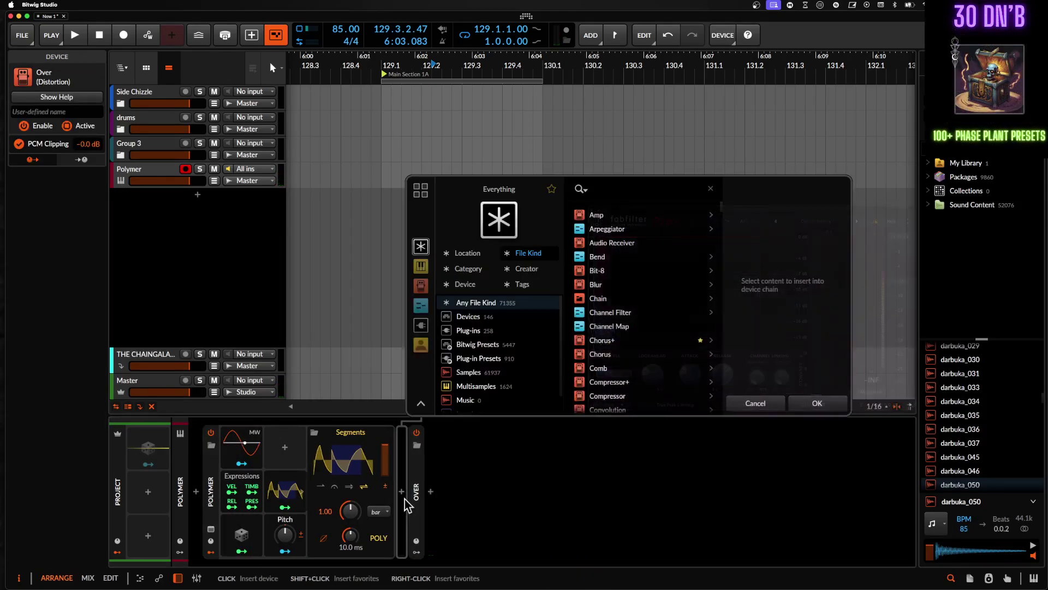
text(EQ)
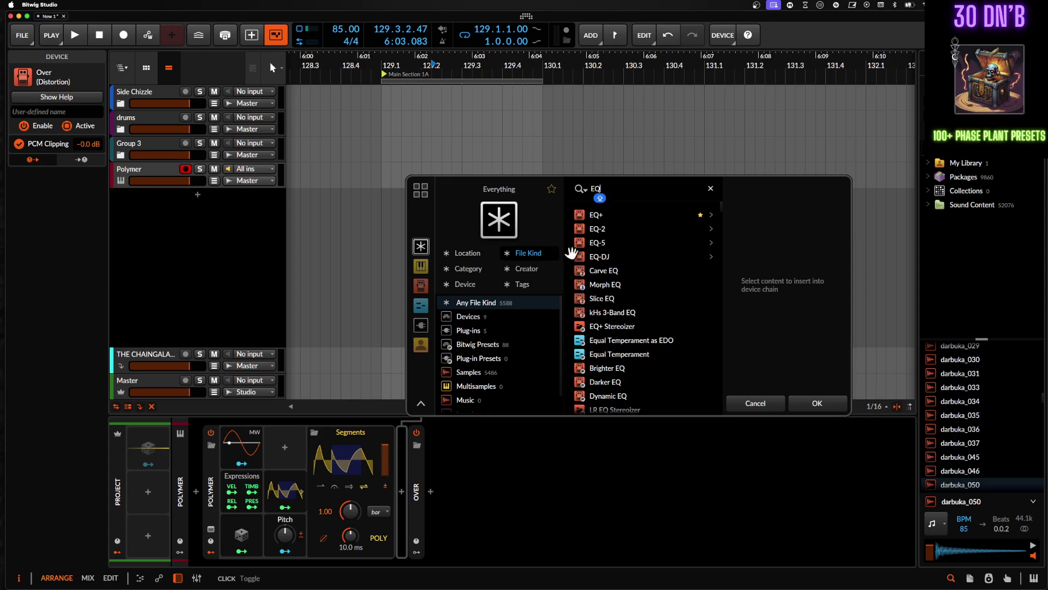
click(595, 215)
click(817, 403)
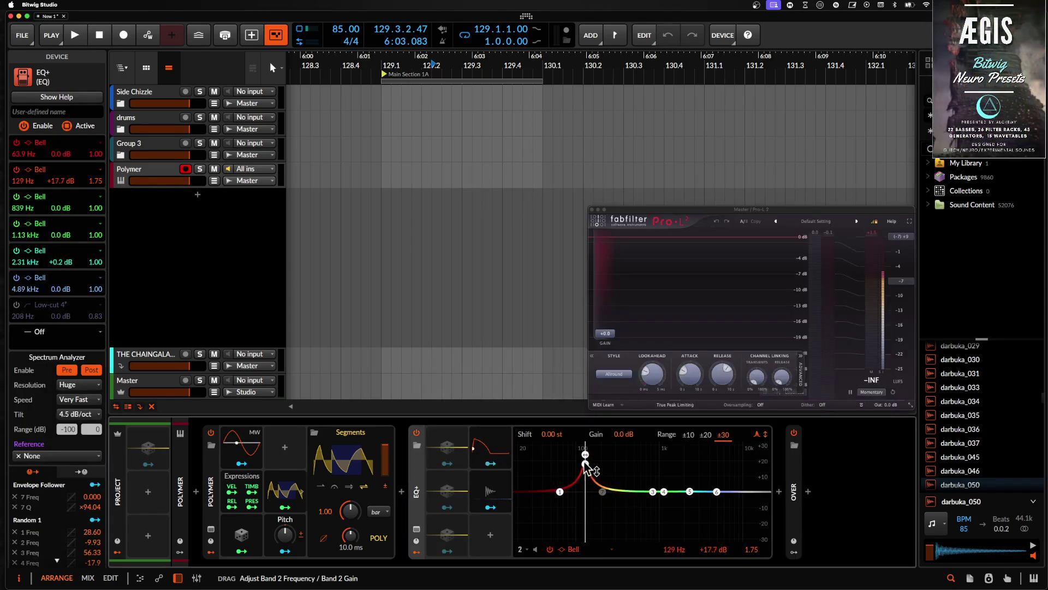
Set EQ+ band 2 to 119 Hz, +19.2 dB, band 3 to 197 Hz, -25.3 dB and band 4 to 279 Hz, +8.5 dB
drag(587, 470, 585, 467)
drag(653, 492, 633, 550)
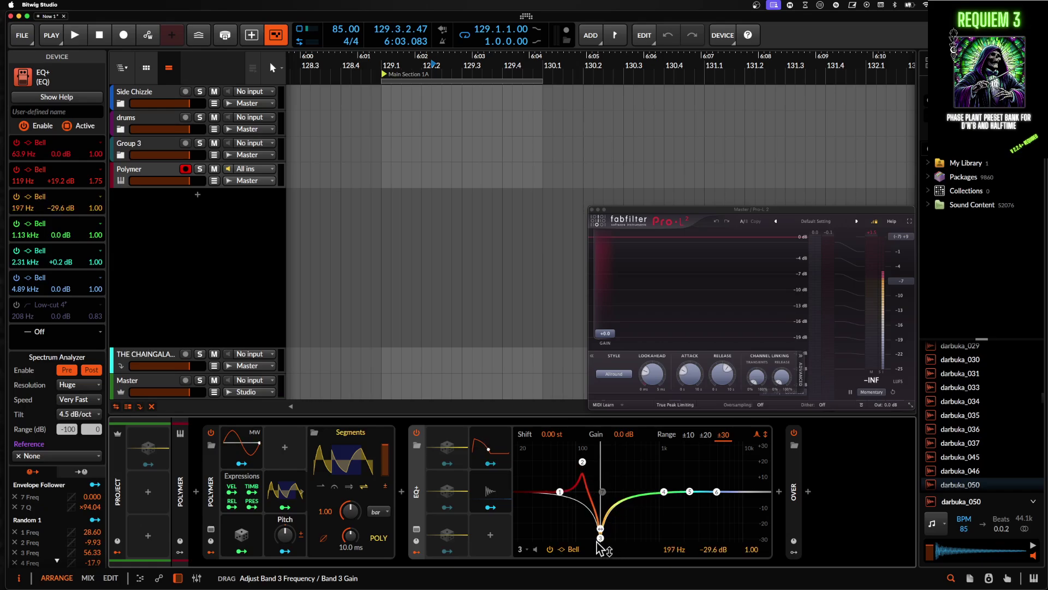
drag(665, 493, 617, 453)
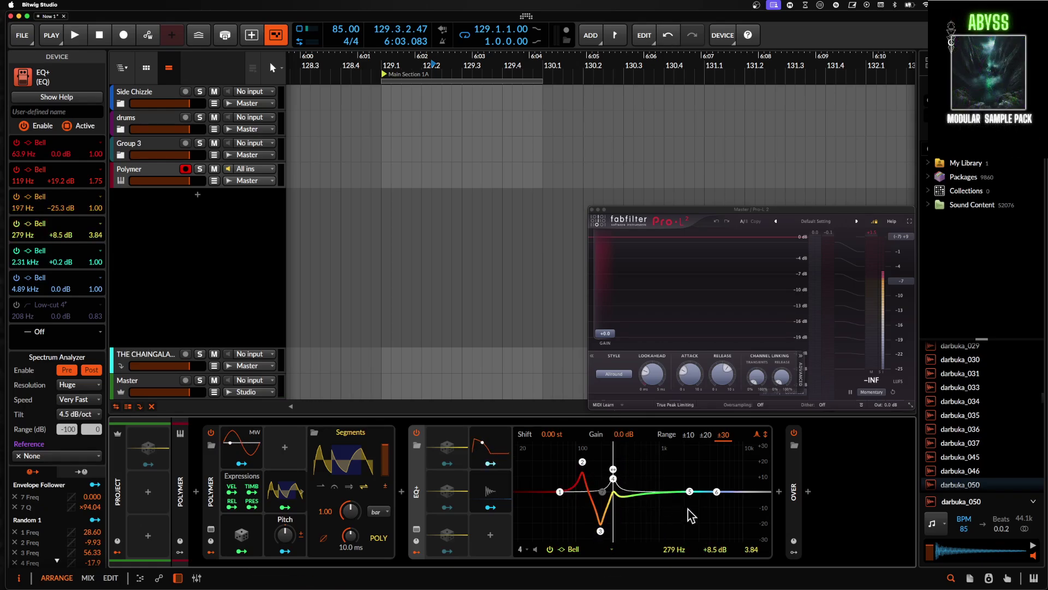
Set bands 5, 6 and 1 to 426 Hz -18 dB, 941 Hz +8.7 dB and 63.2 Hz +20.6 dB, and band 2 to +12.6 dB
drag(630, 528, 628, 489)
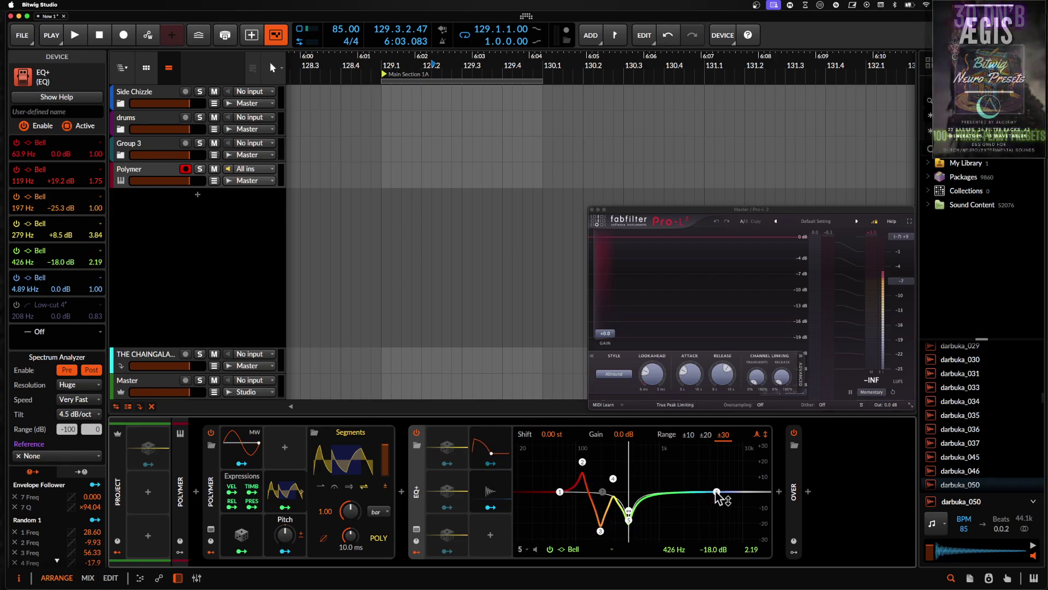
drag(716, 493, 662, 483)
drag(560, 492, 582, 473)
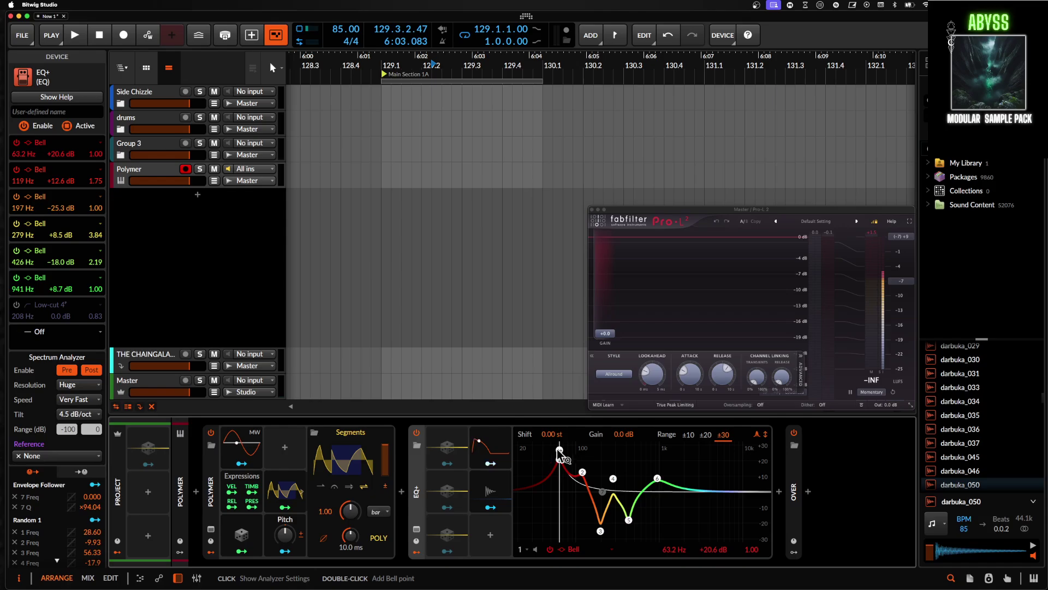
Sweep the EQ+ global Shift up to about +10 st while playing, and leave it at +1.27 st
click(539, 488)
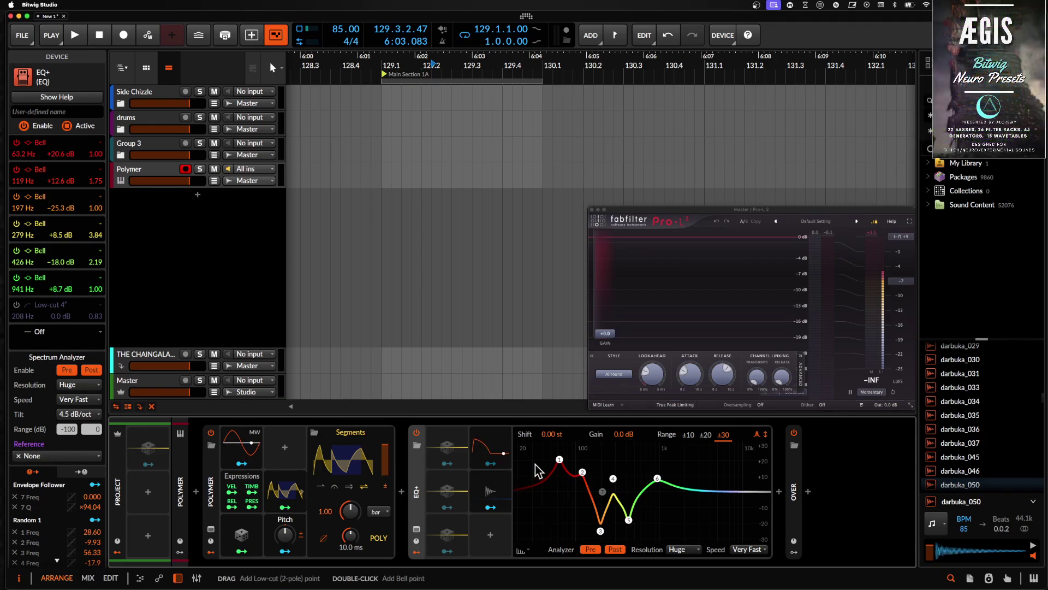
drag(551, 441, 551, 409)
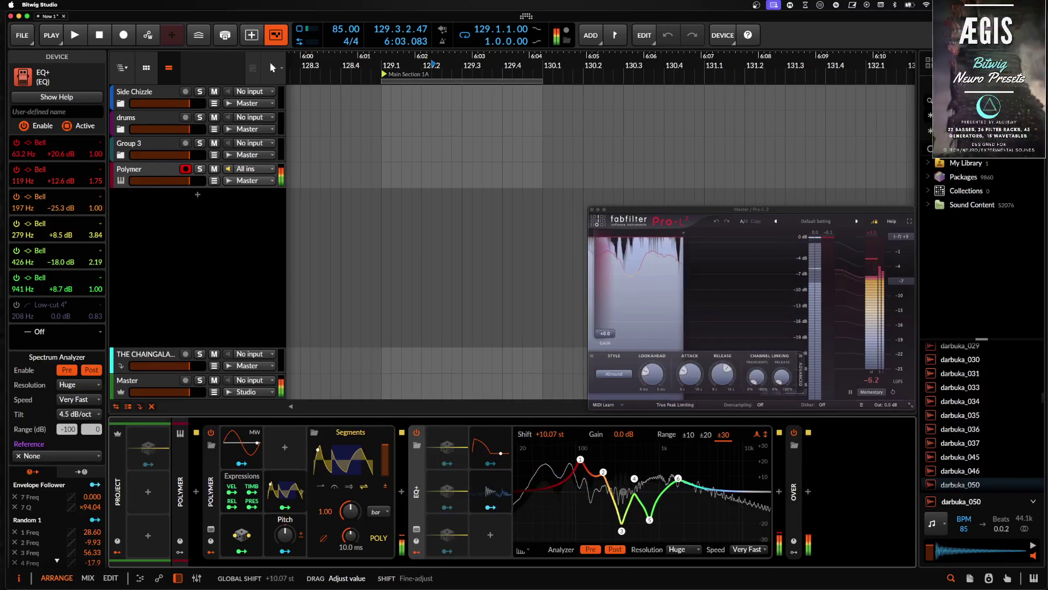
Add a Segments modulator to EQ+ and open its envelope curve for editing
click(490, 534)
text(SEG)
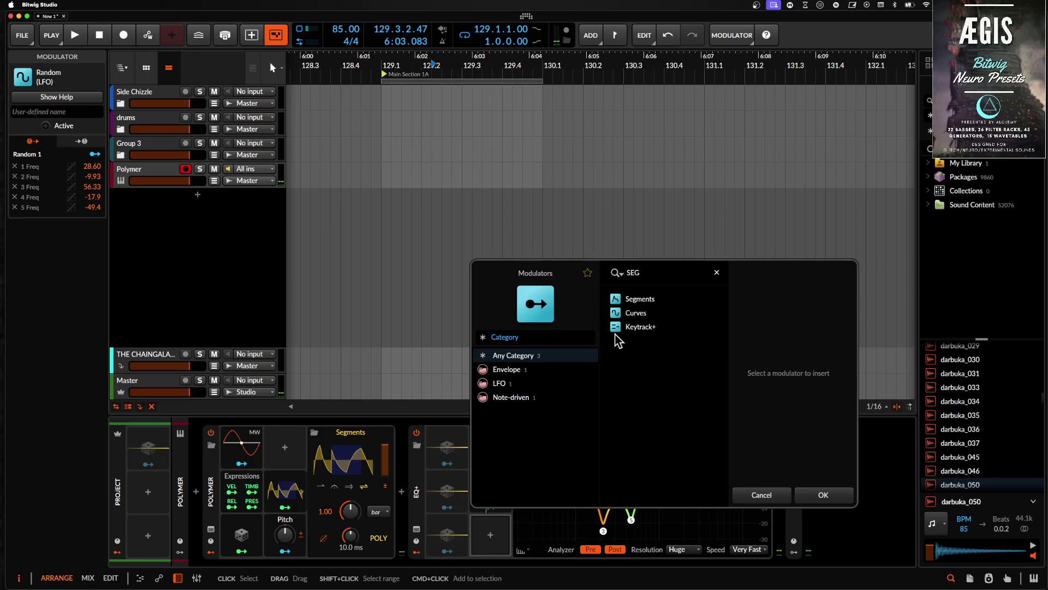
click(639, 298)
click(819, 495)
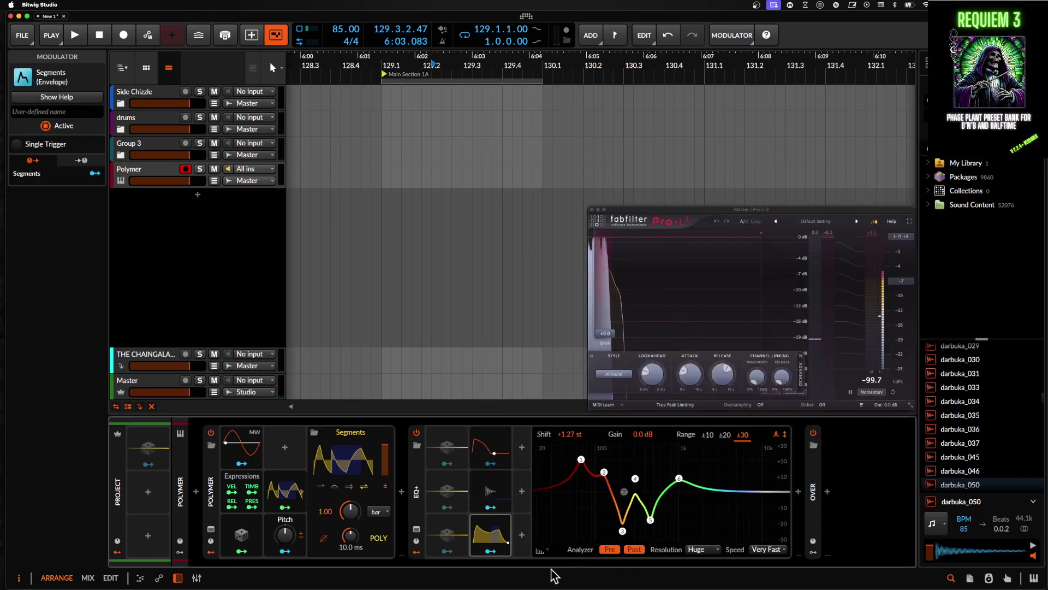
click(549, 462)
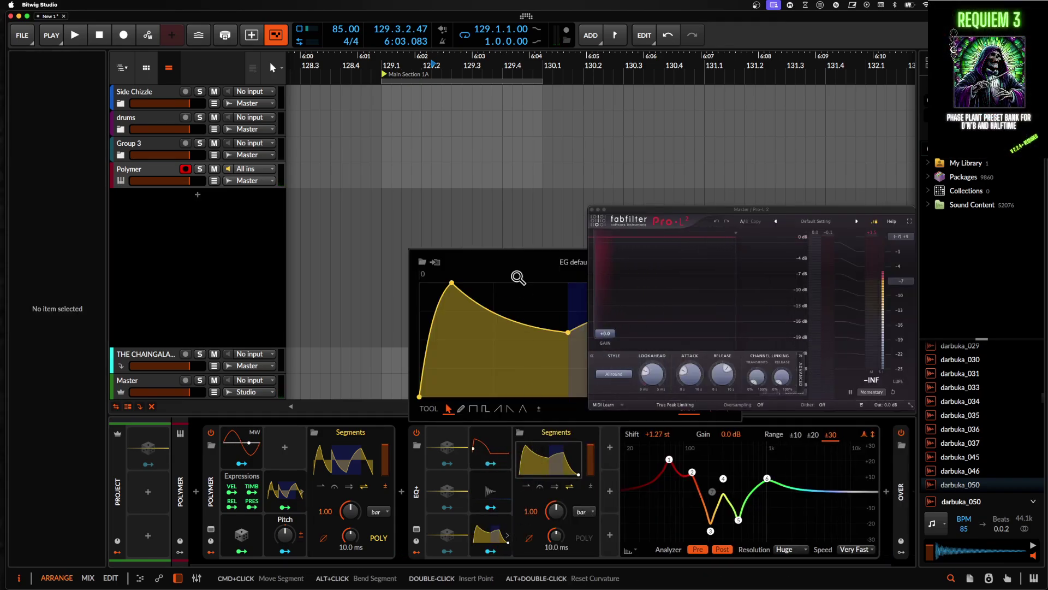
Loop the EQ Segments curve from its first peak, drop its valley to 0%, and map it to the EQ's global Shift by 18.67 st
drag(627, 217, 138, 121)
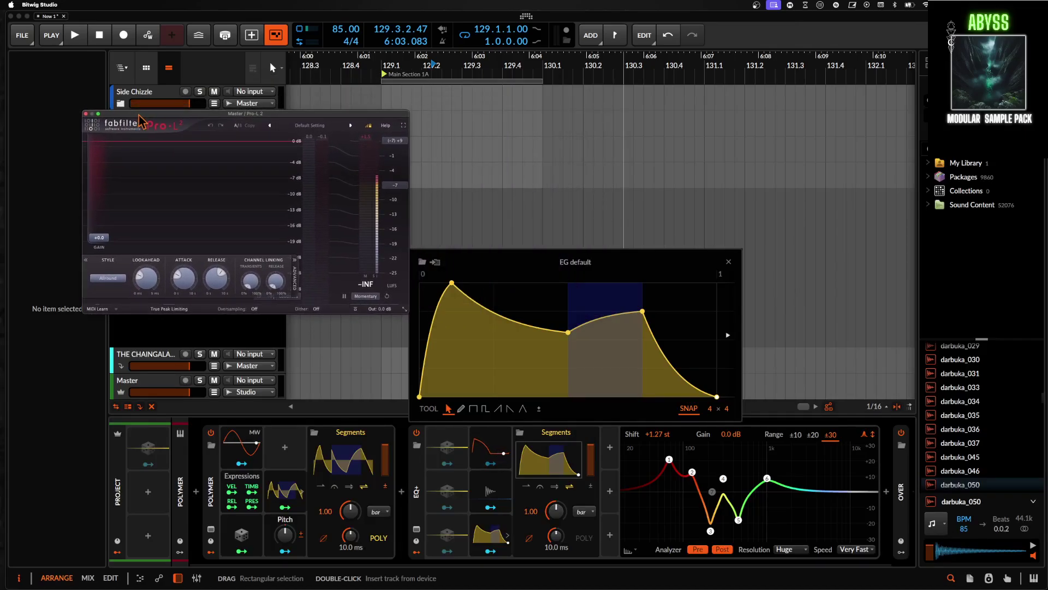
drag(569, 309, 542, 305)
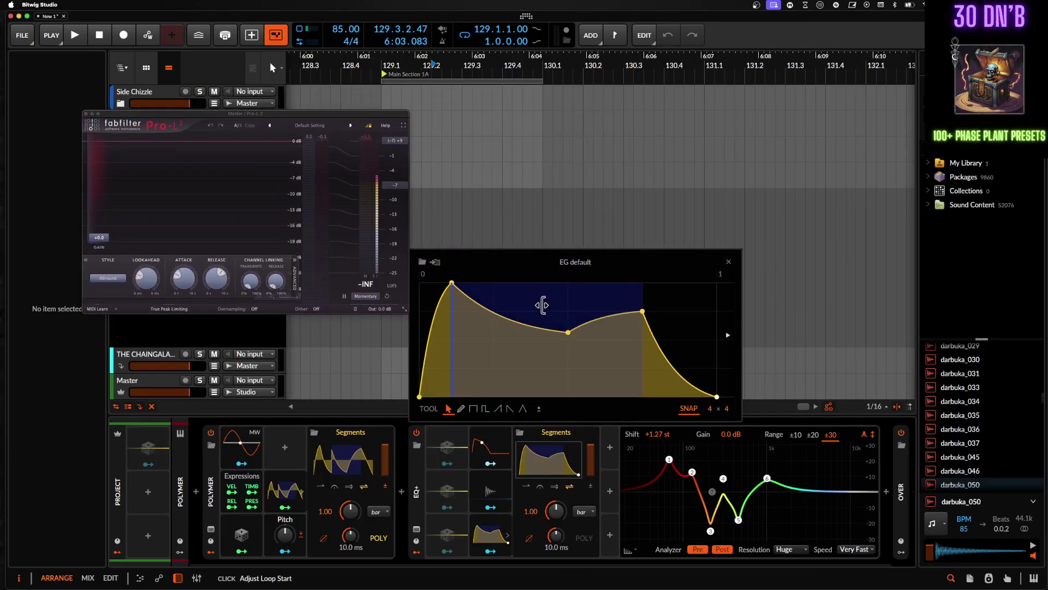
drag(570, 339, 537, 397)
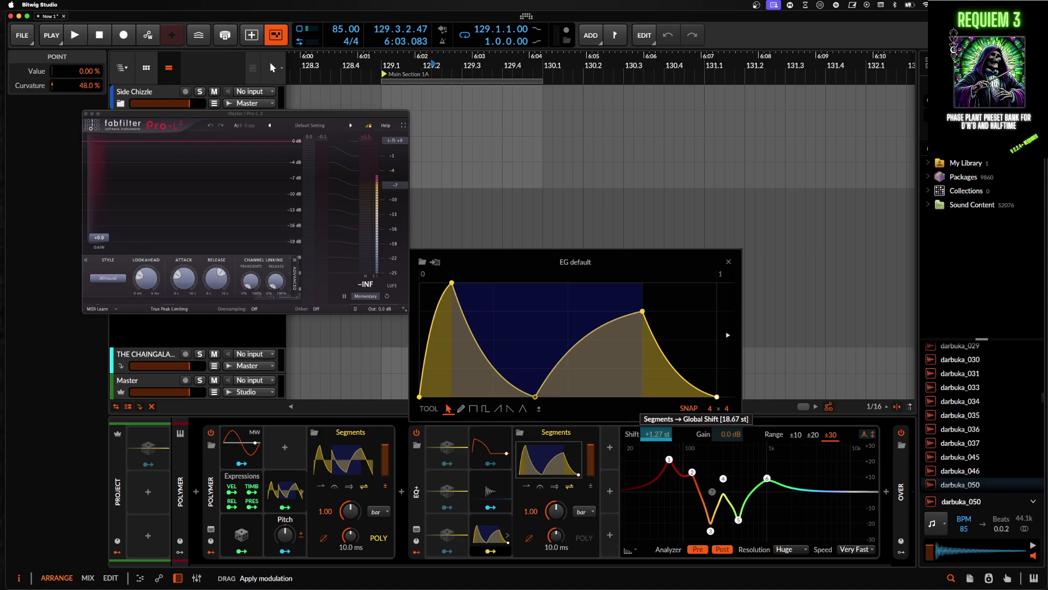
key(space)
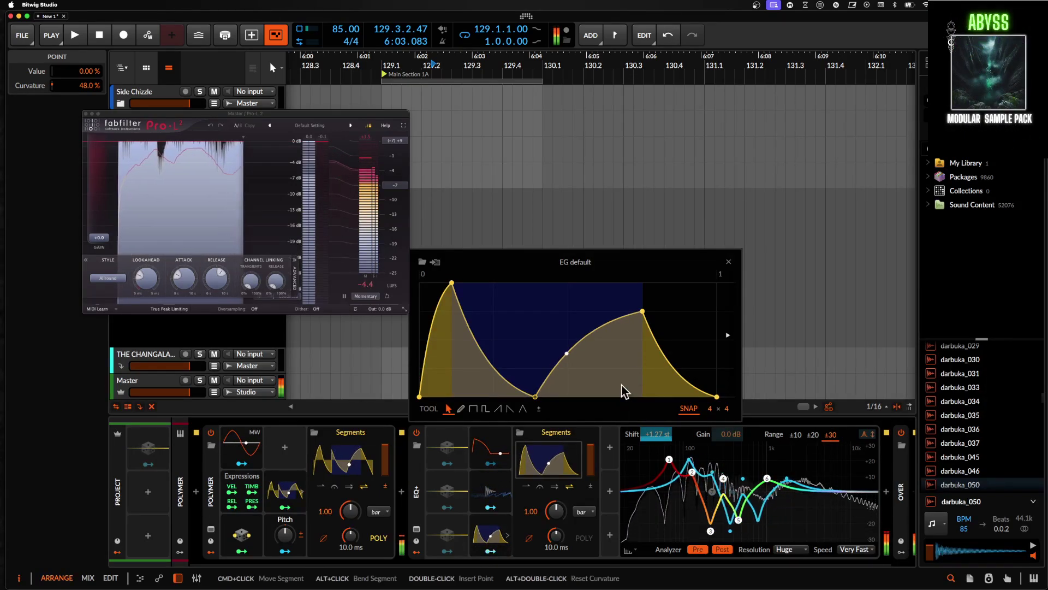
click(728, 262)
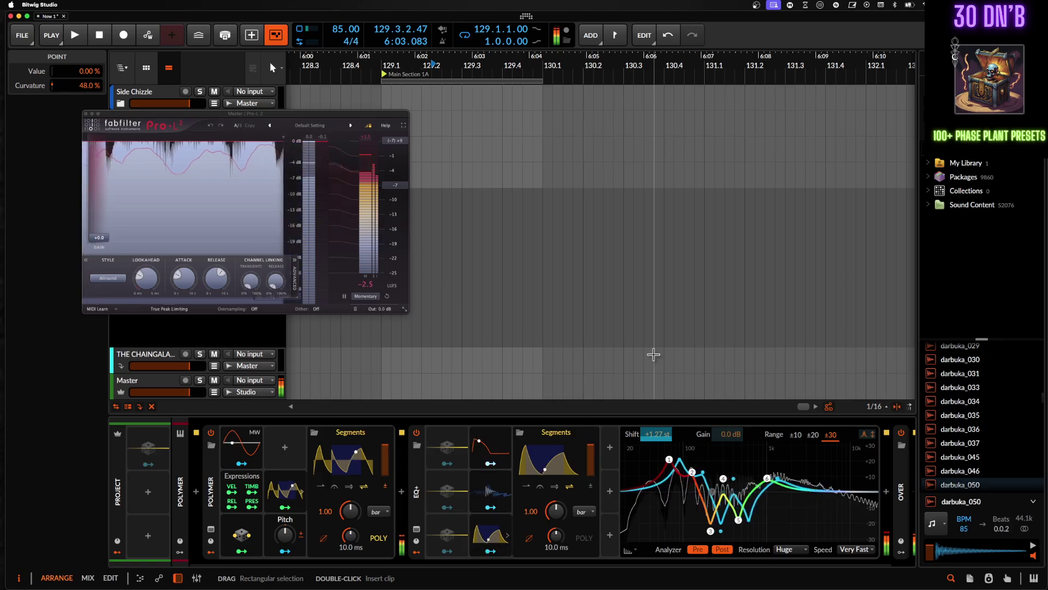
Show the controls of EQ+'s Random 2 modulator instead of Segments, and move the Pro-L 2 window clear of the track list
click(492, 541)
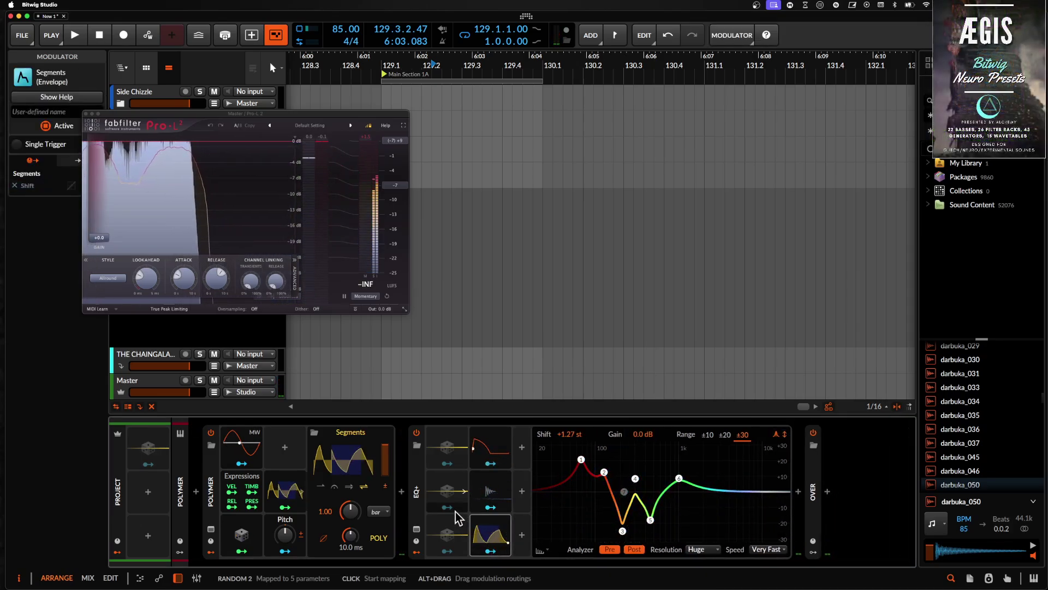
click(448, 493)
key(alt+a)
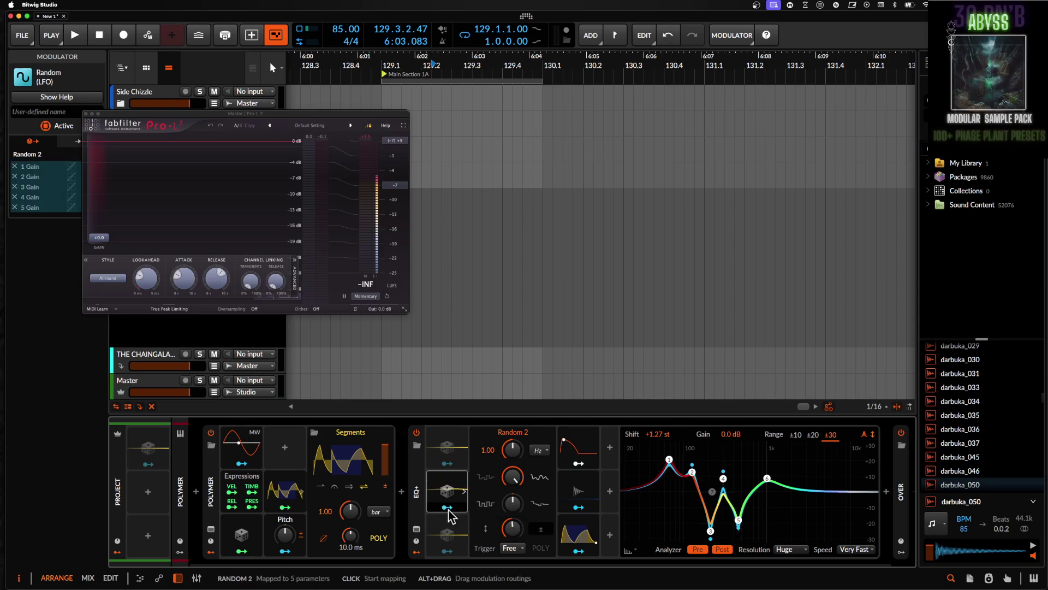
drag(188, 113, 707, 179)
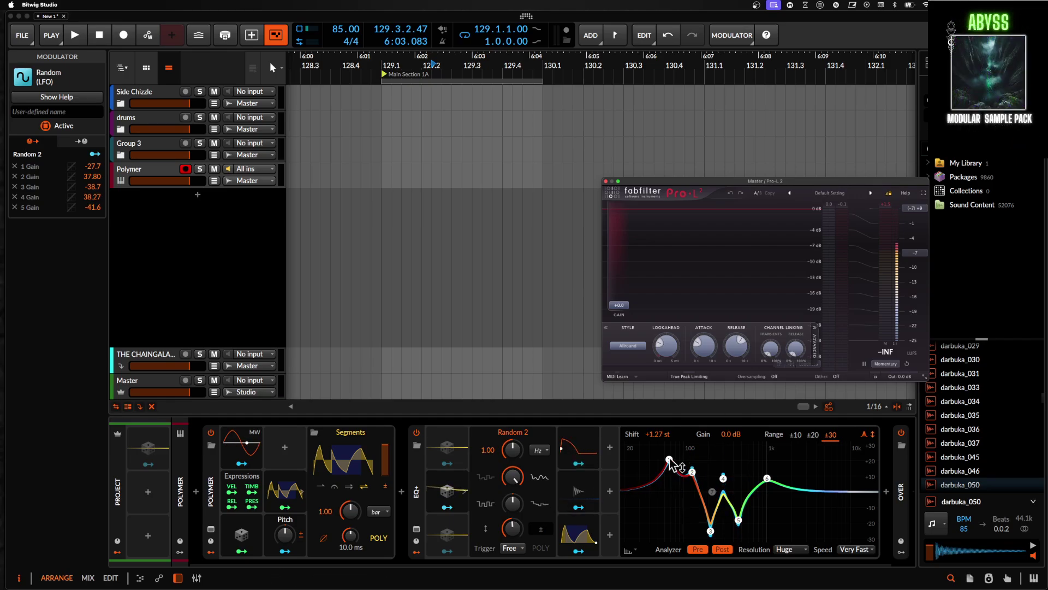
Set Random 2's amount to 26%, and move EQ+ band 1 to 61.9 Hz +23.8 dB and band 2 to 98 Hz +2.7 dB
click(693, 472)
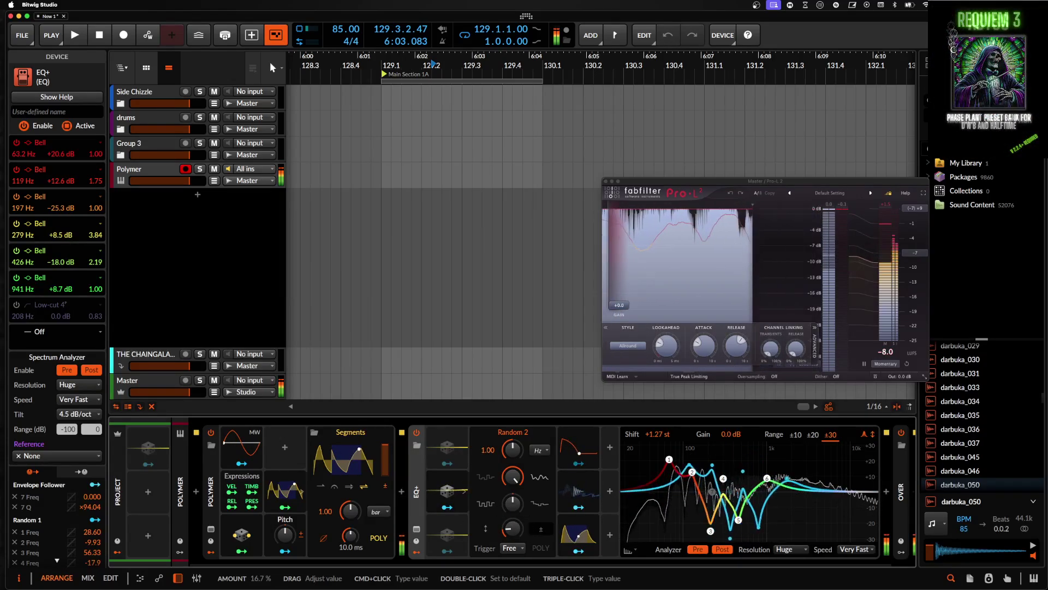
drag(519, 528, 520, 515)
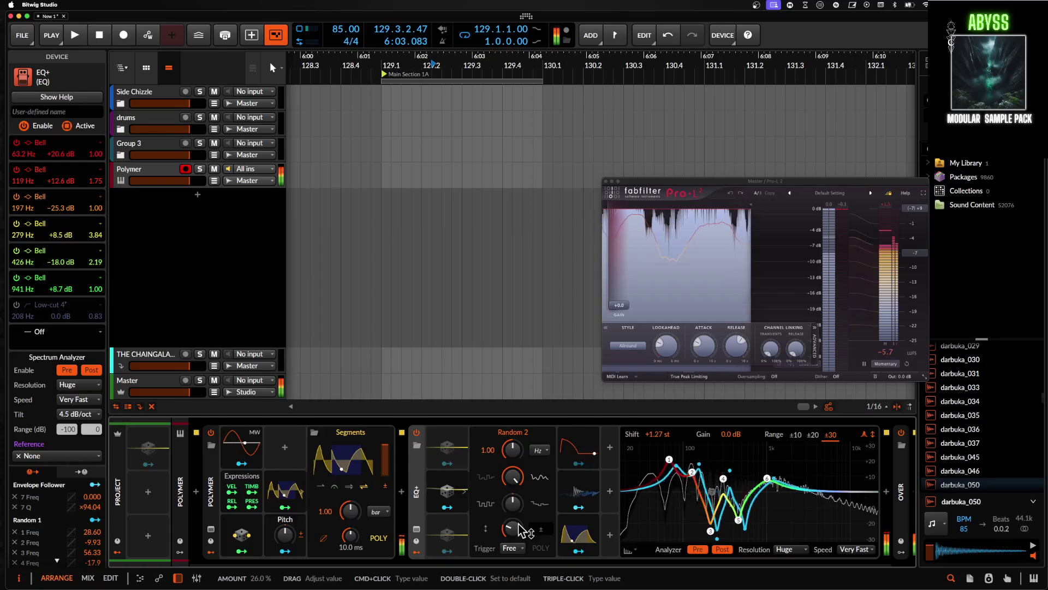
drag(669, 459, 669, 455)
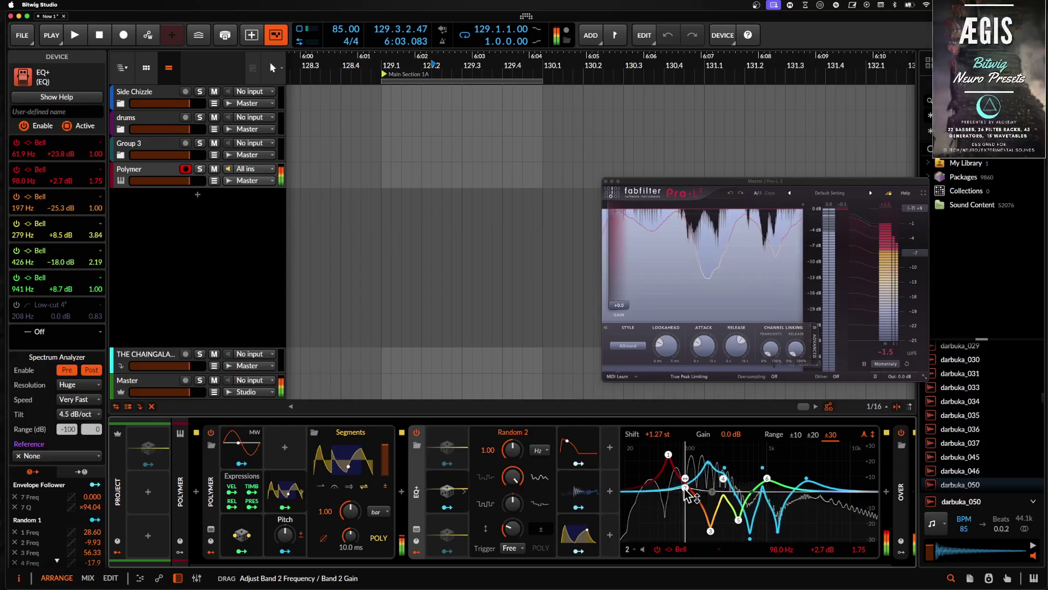
Add EQ+ band 8 as a bell at 12.5 kHz +3.6 dB, and lower band 1 to 60.5 Hz +16 dB
double_click(865, 491)
mouse_move(865, 490)
mouse_down()
mouse_move(860, 462)
mouse_move(859, 484)
mouse_up()
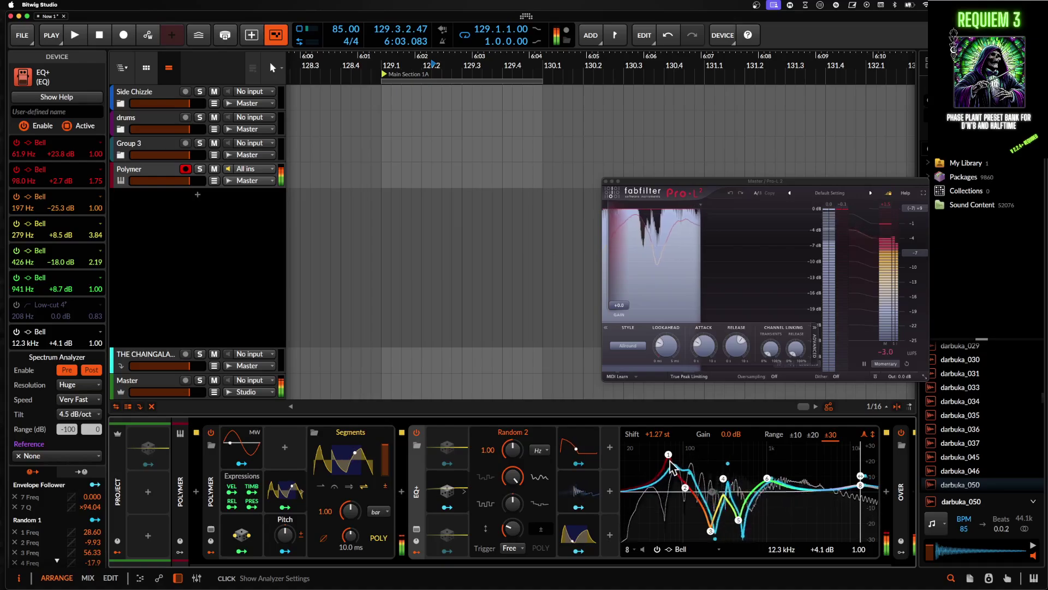
drag(669, 454, 672, 470)
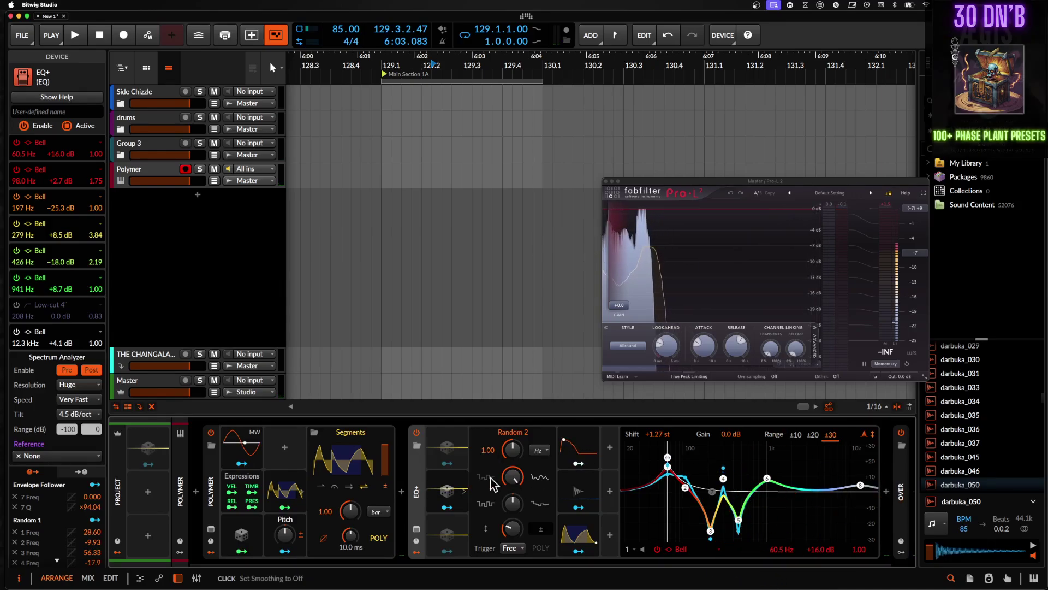
scroll(663, 486, right, 2)
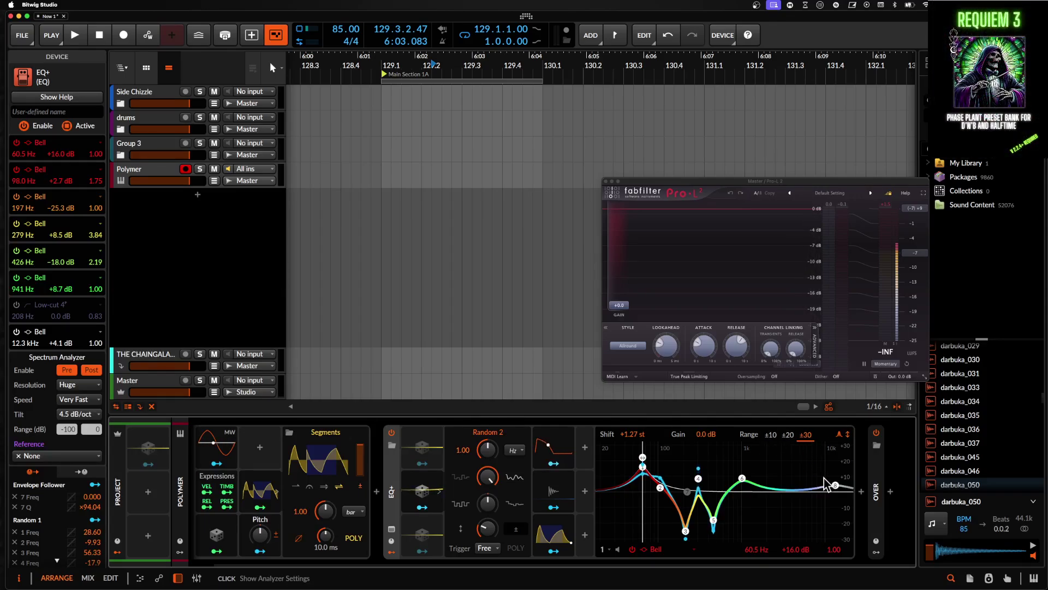
drag(838, 487, 840, 487)
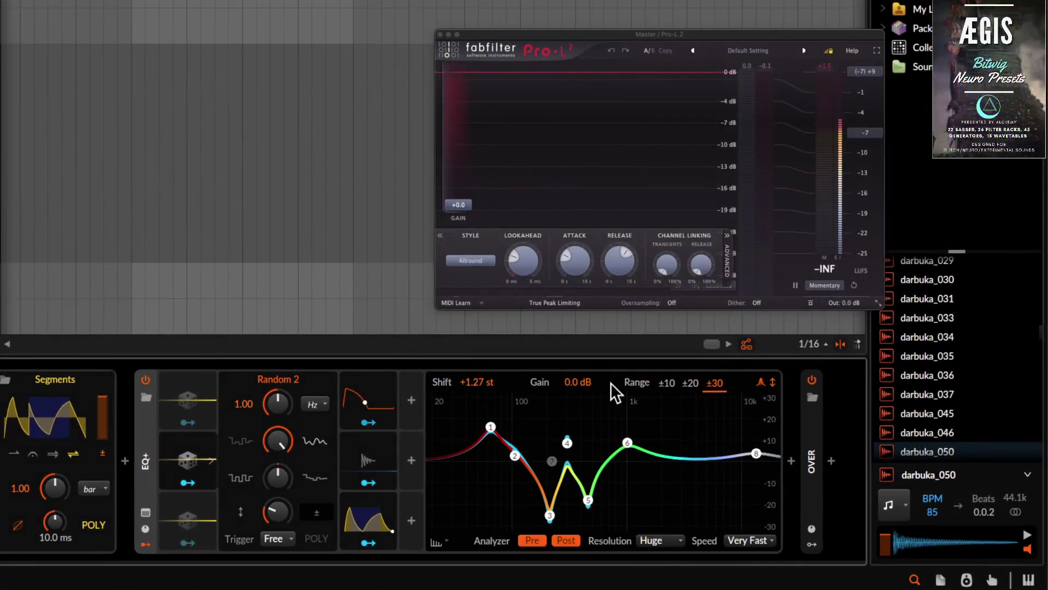
Set the EQ+ range to ±20, then band 4 to 276 Hz +5.7 dB, band 6 to 816 Hz +10.9 dB, band 1 to 52.5 Hz +15.1 dB
click(666, 383)
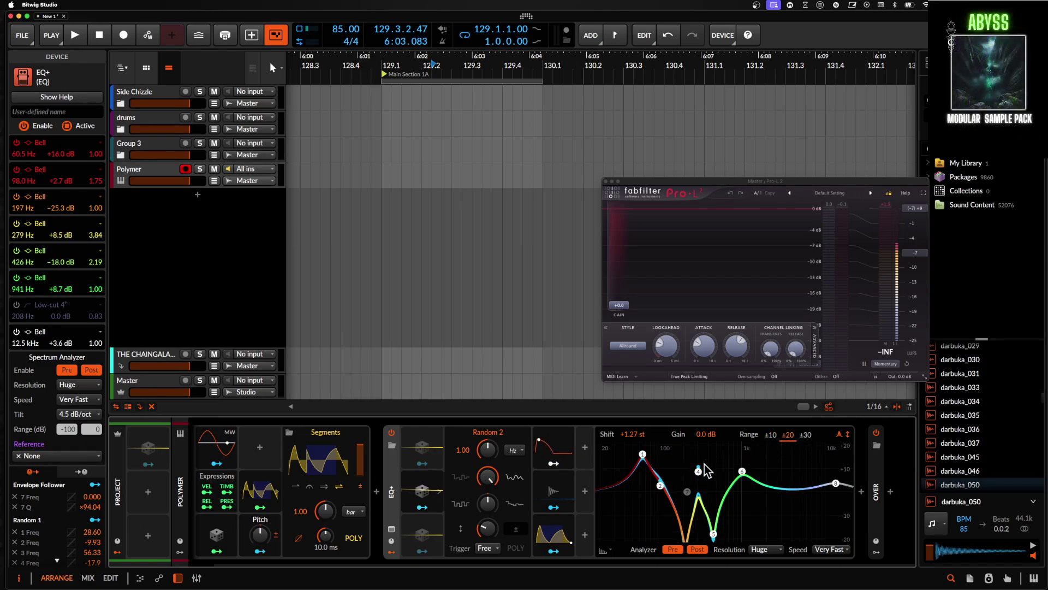
click(701, 474)
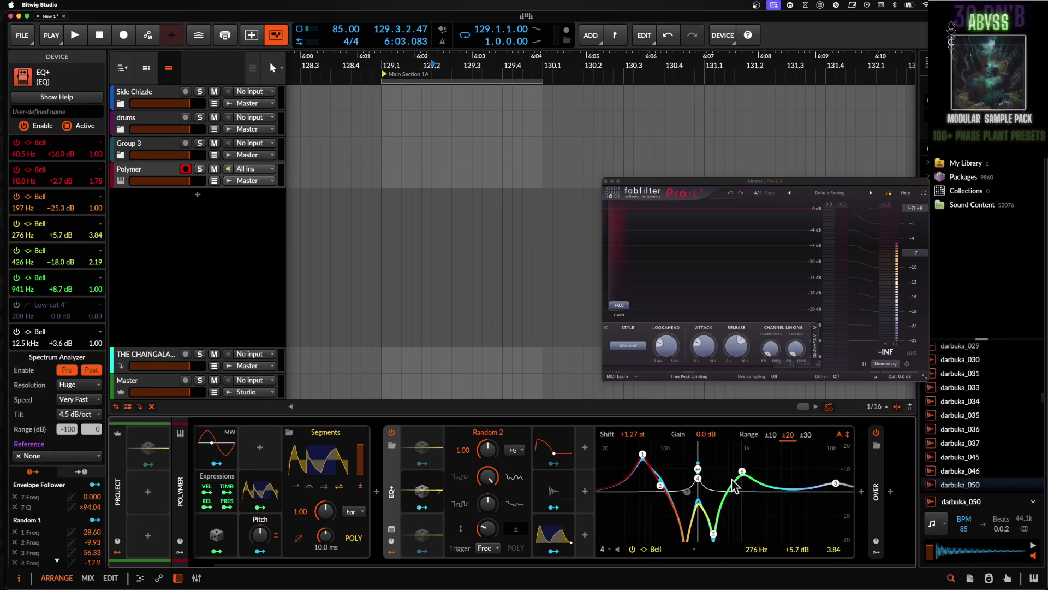
drag(742, 471, 742, 458)
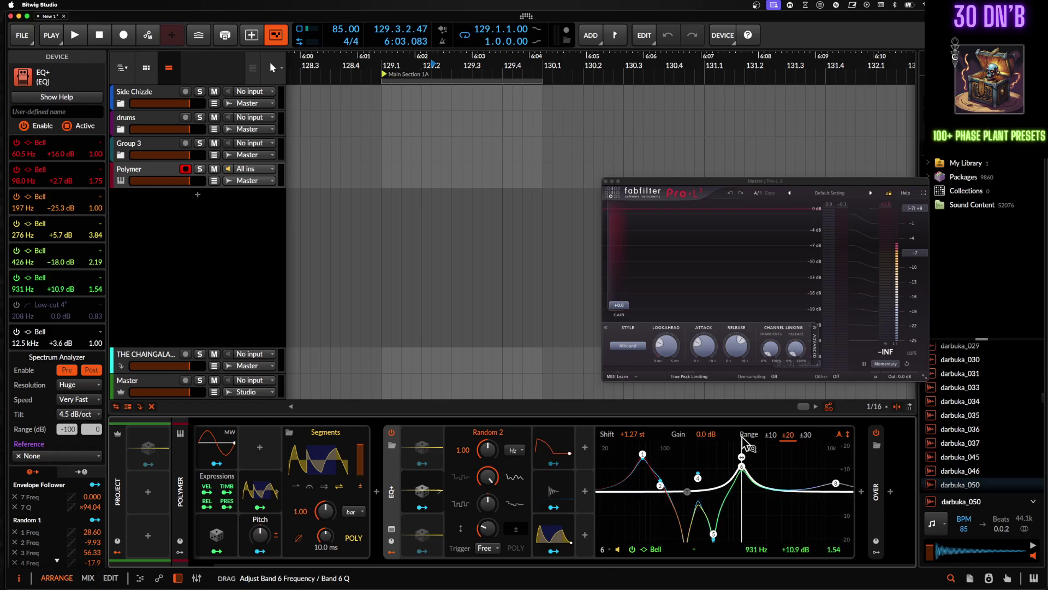
drag(645, 460, 643, 402)
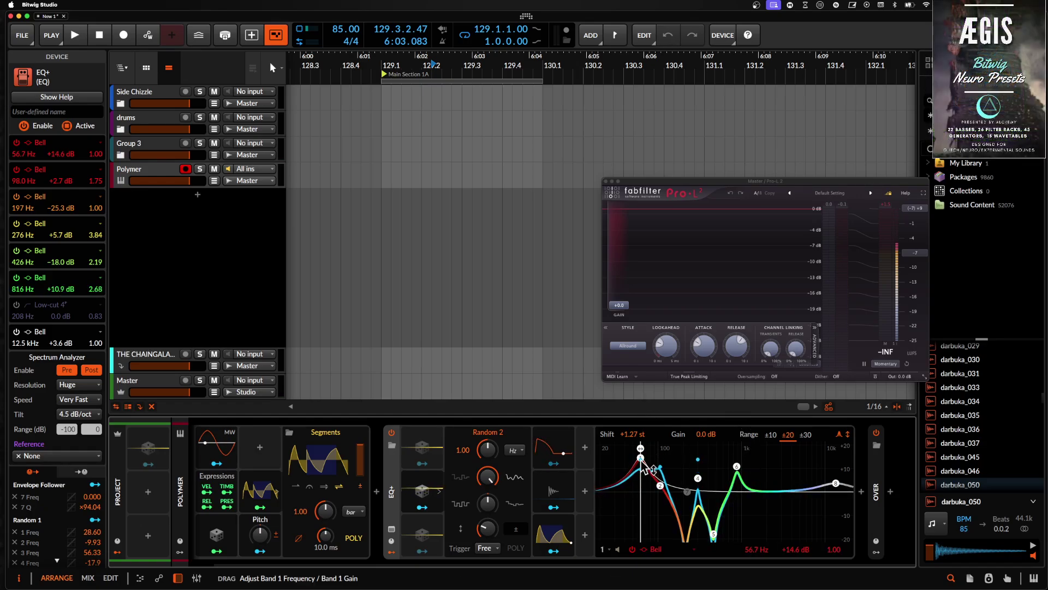
drag(638, 462, 638, 462)
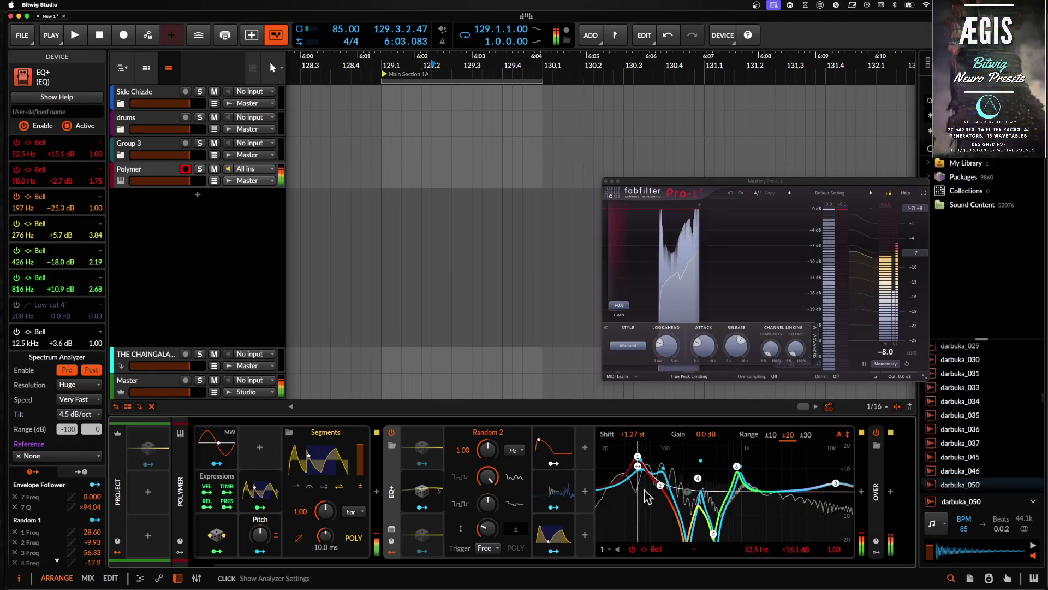
Insert a Filter+ between EQ+ and Over, and set its SVF filter to notch mode at 168 Hz
double_click(395, 469)
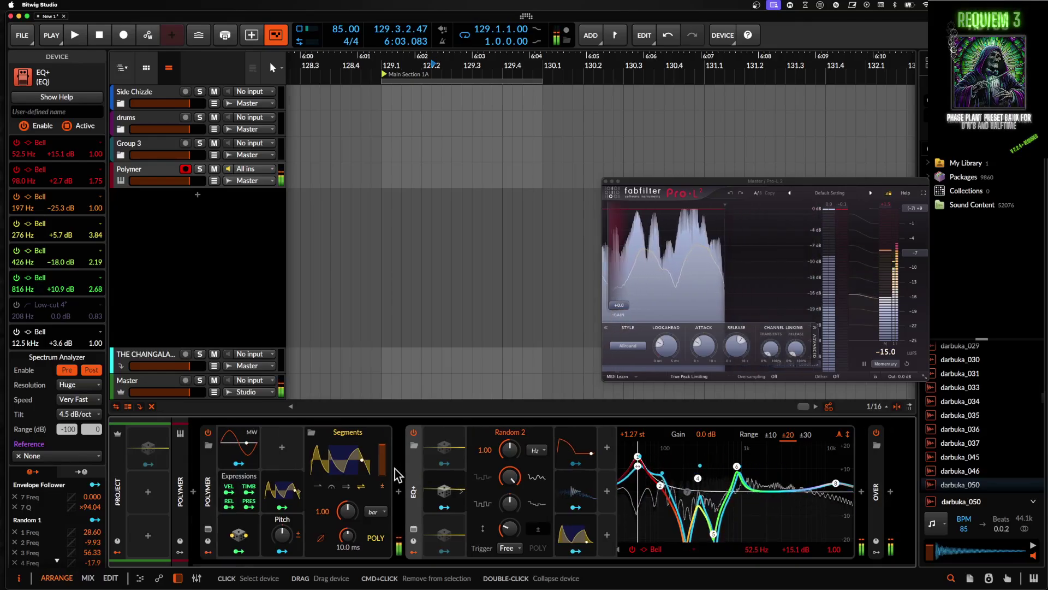
click(626, 491)
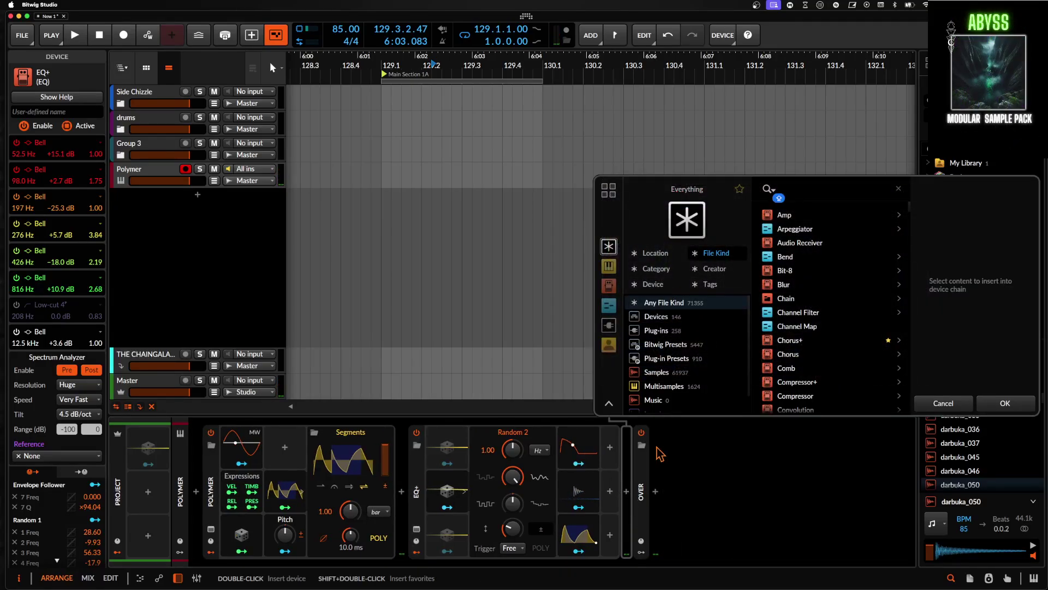
text(filte)
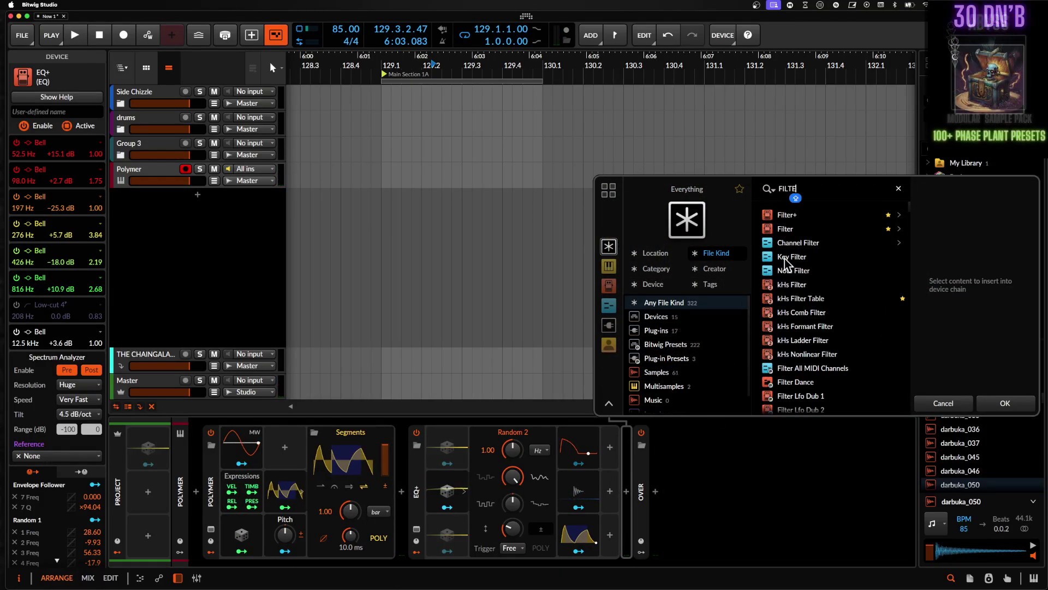
click(1016, 404)
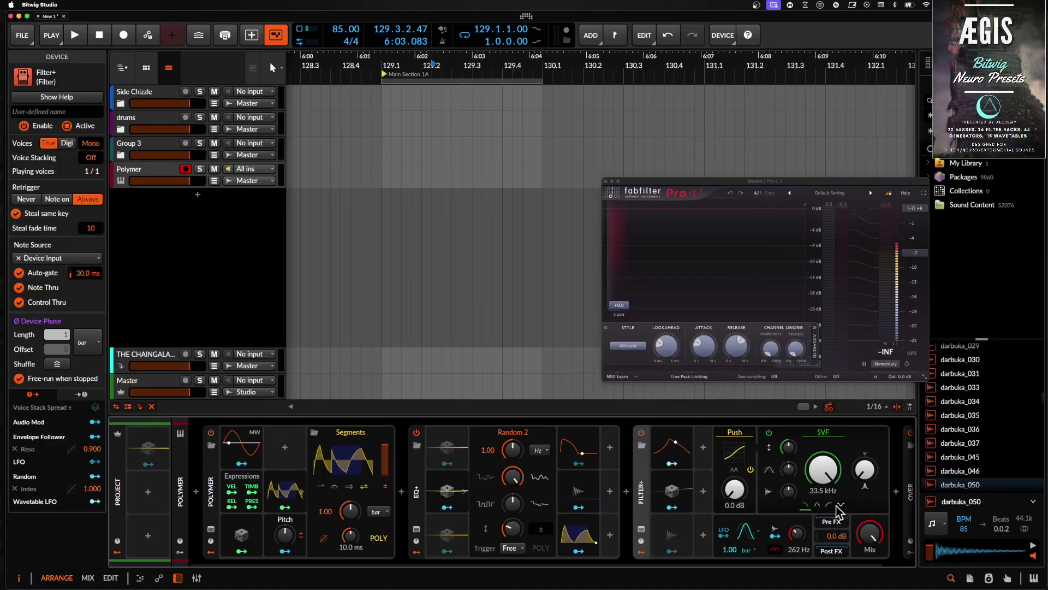
drag(830, 481, 827, 478)
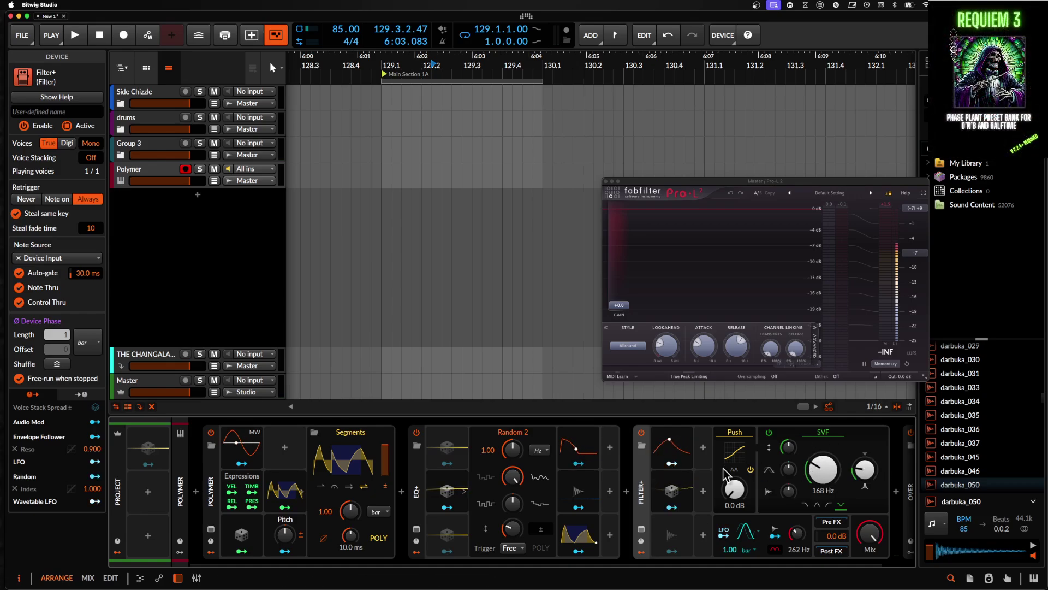
click(703, 448)
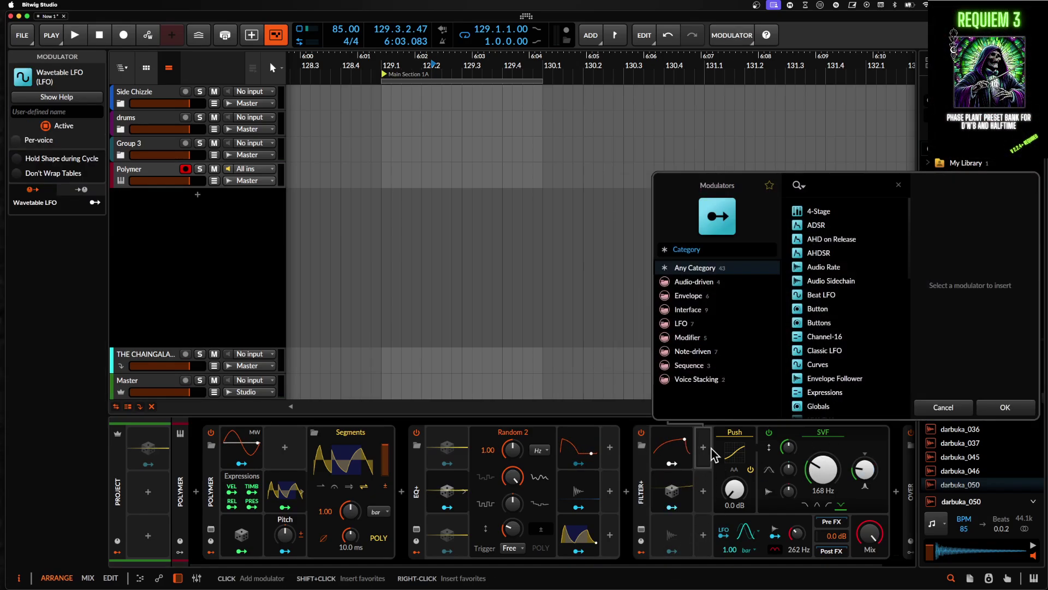
text(SEGT)
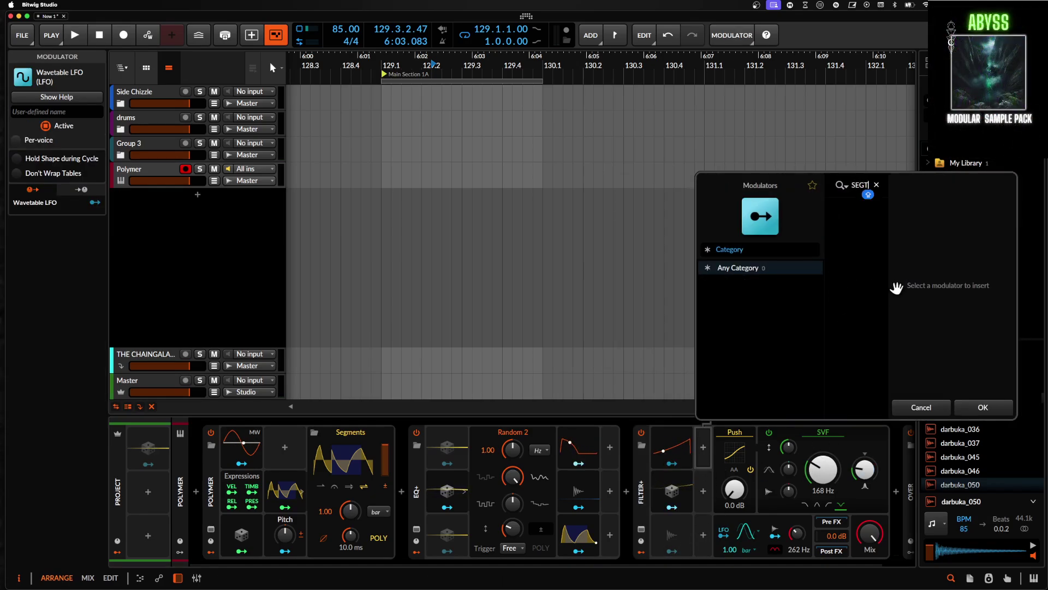
key(BackSpace)
click(827, 225)
click(821, 211)
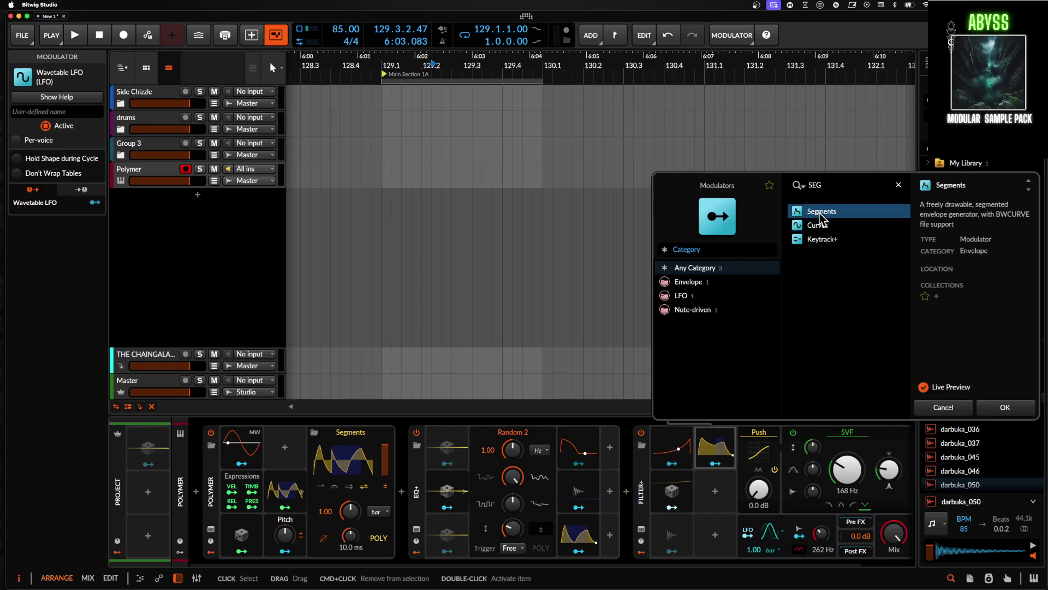
click(999, 406)
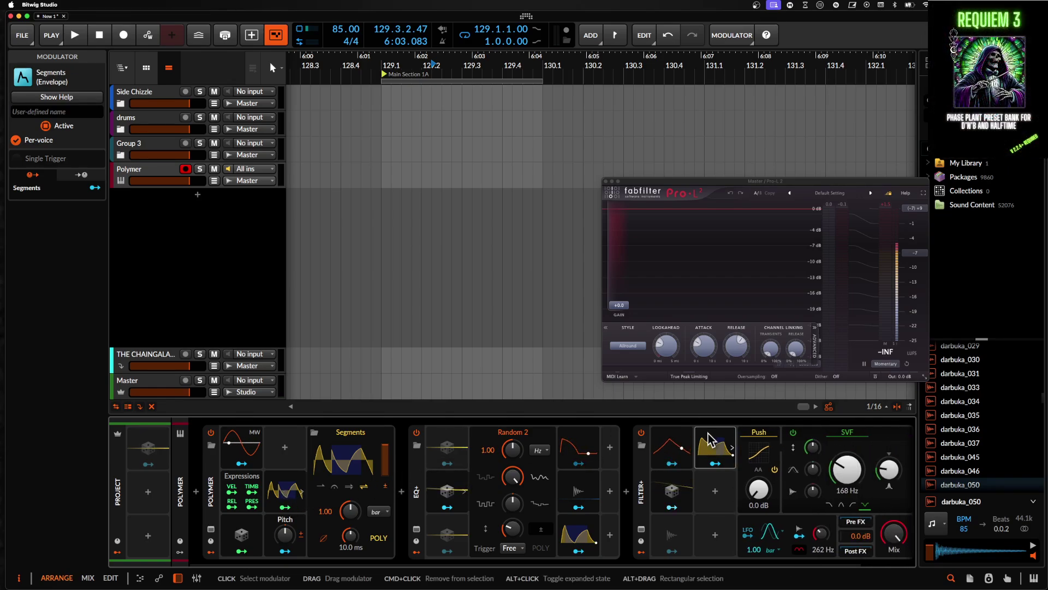
key(Delete)
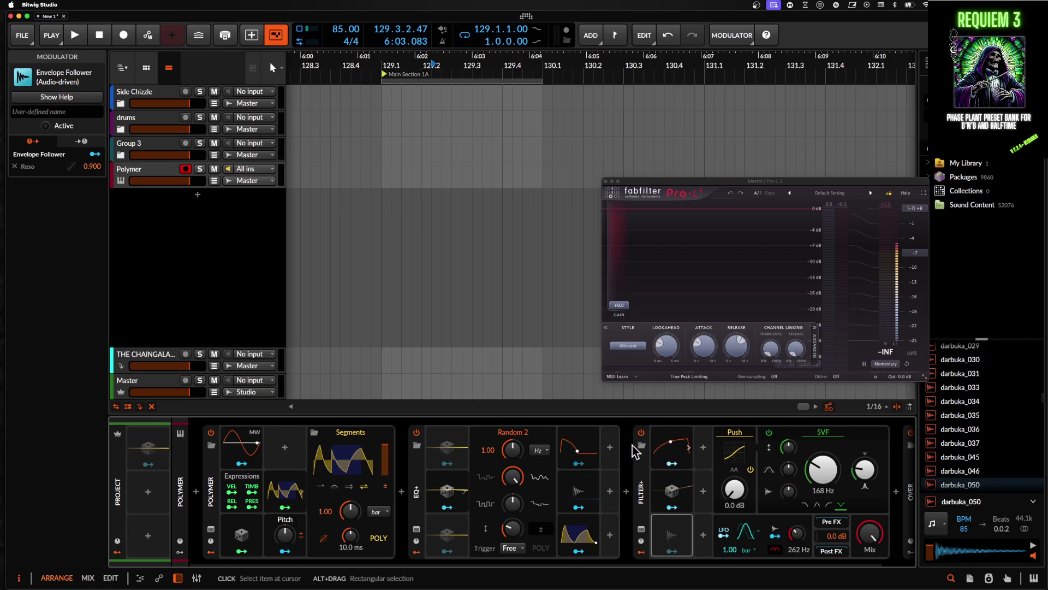
Expand Polymer and EQ+, hide EQ+'s modulators, and collapse the Filter+ controls
double_click(285, 482)
click(211, 488)
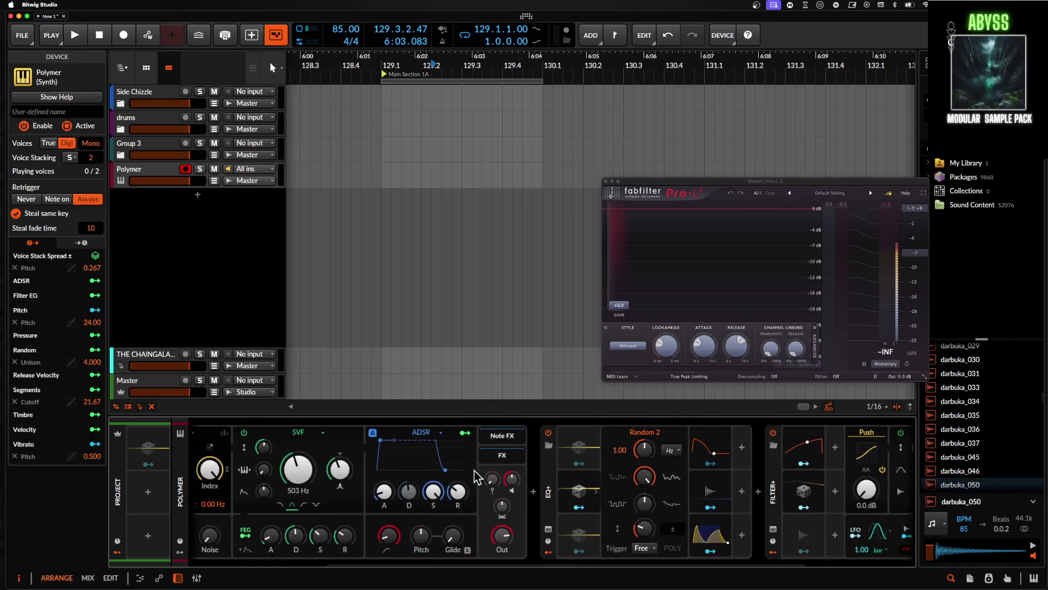
click(410, 490)
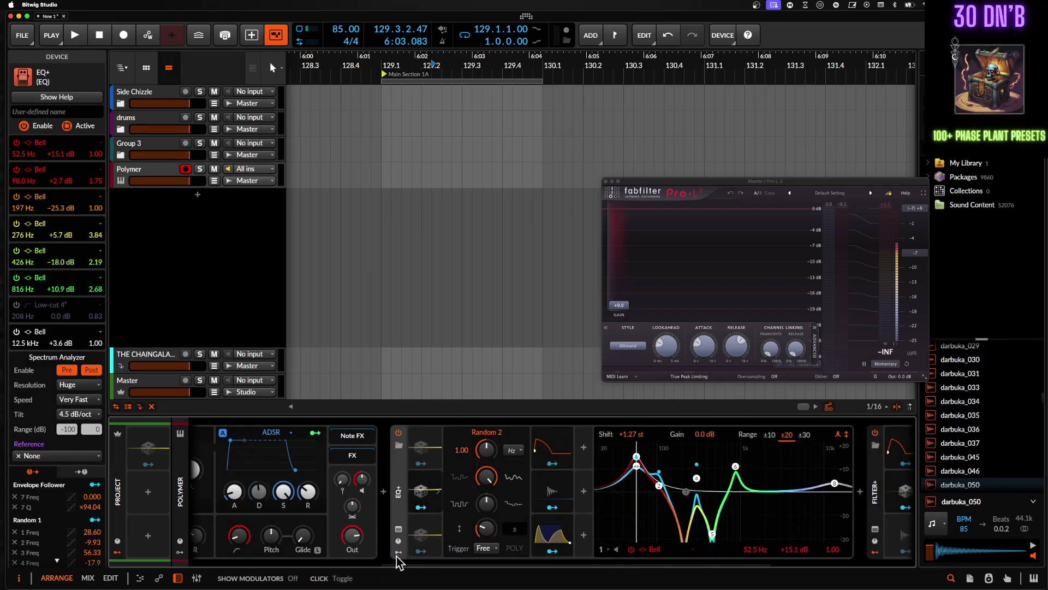
click(693, 485)
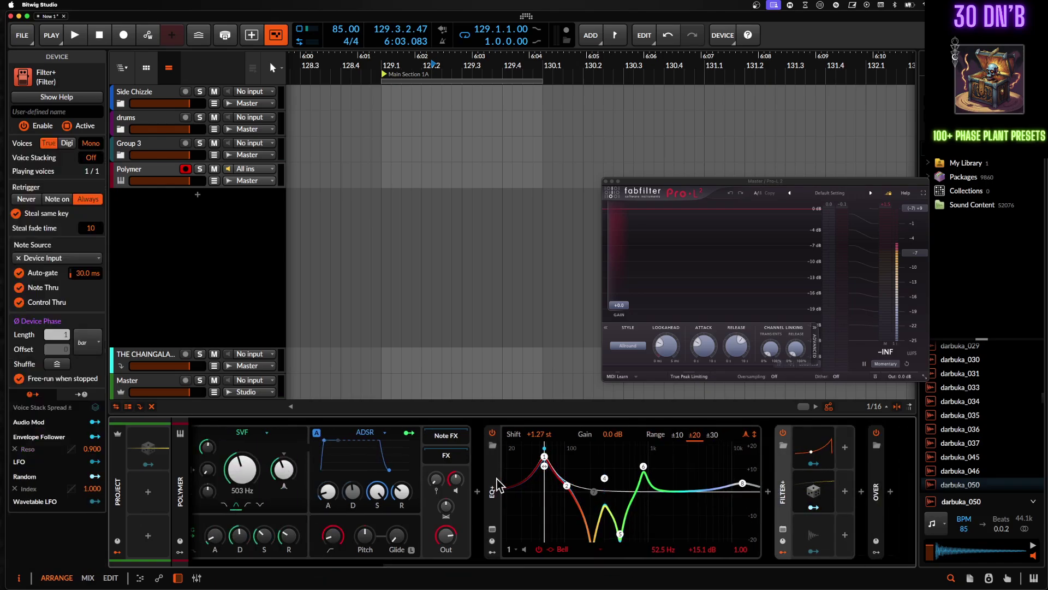
Move EQ+ and Filter+ together into Polymer's FX chain
click(495, 482)
shift+click(784, 479)
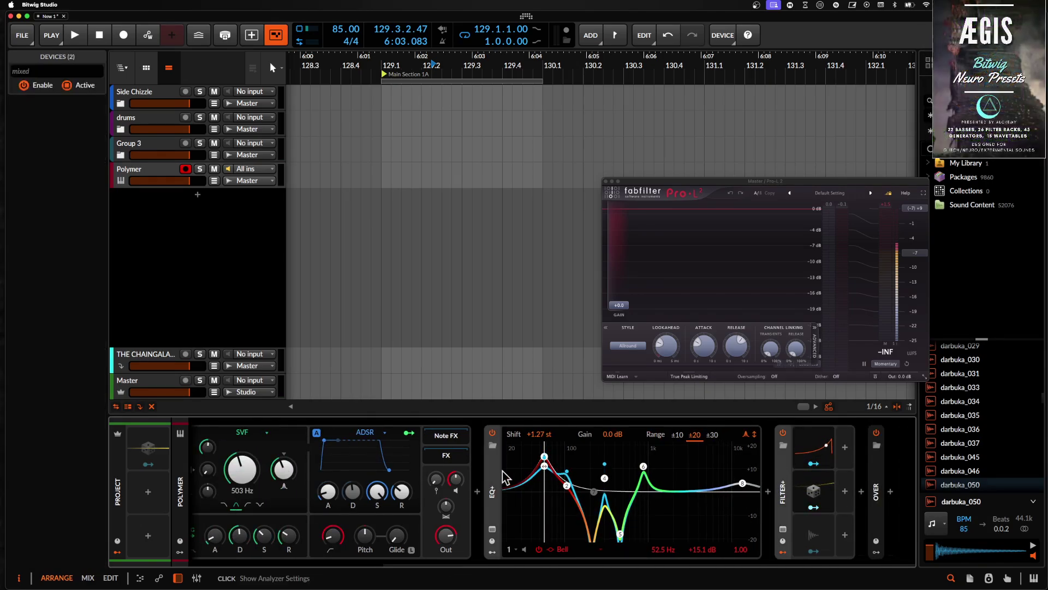
key(Delete)
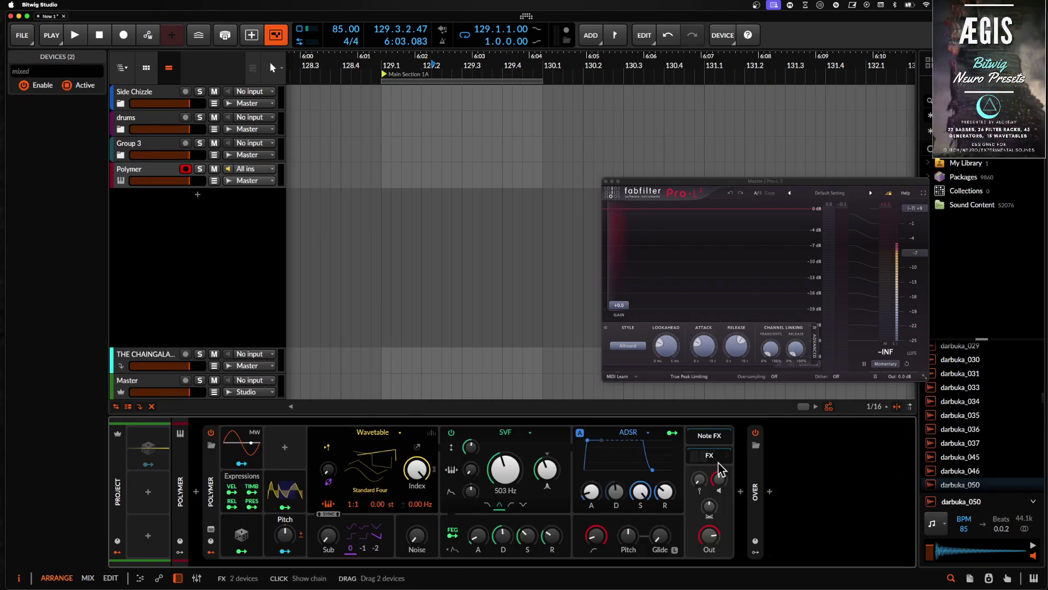
key(super+z)
Map Polymer's Segments modulator to the Filter+ cutoff by 44 st
click(277, 509)
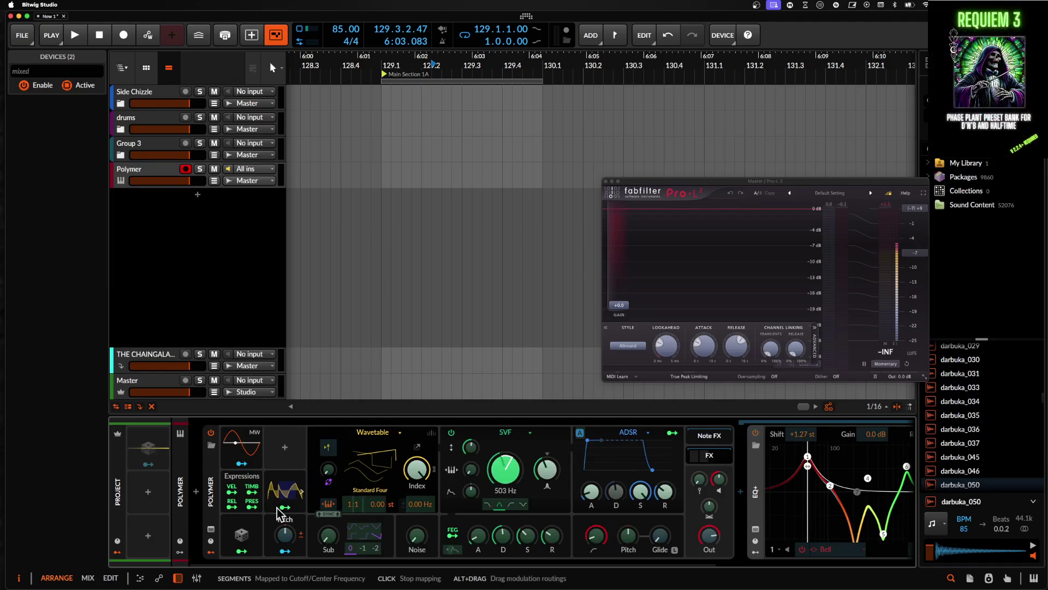
key(super+z)
click(765, 486)
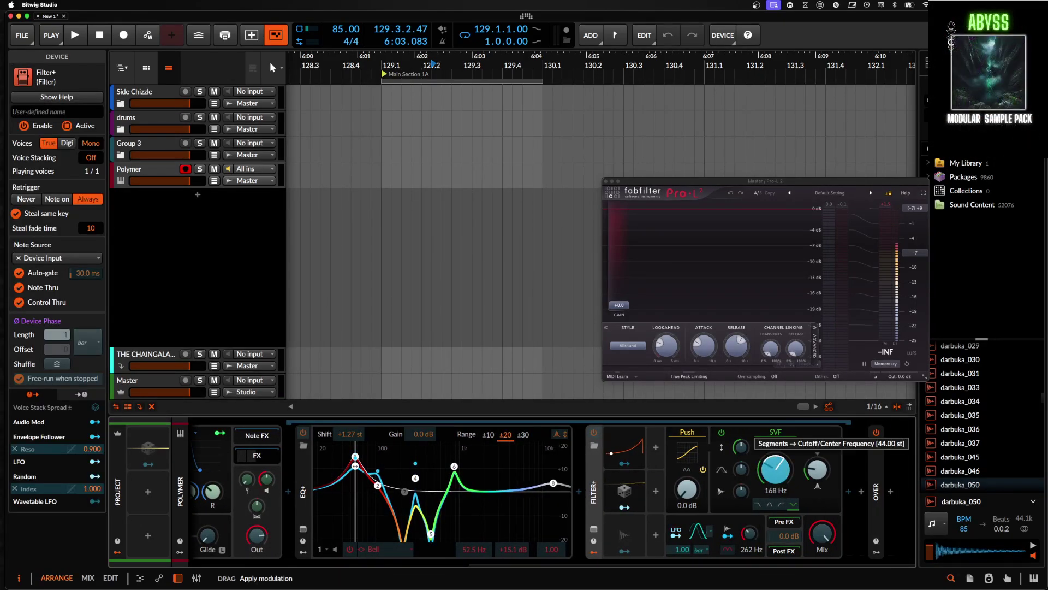
drag(772, 475, 772, 469)
Collapse the EQ+ in Polymer's FX chain to make room for the neighbouring devices
scroll(494, 513, left, 8)
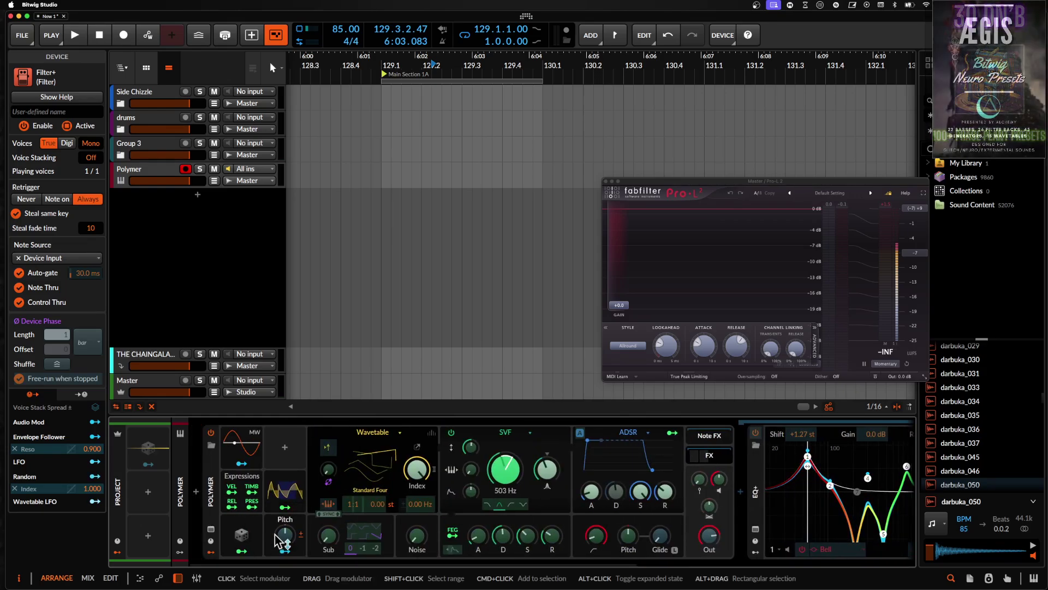
scroll(306, 519, right, 10)
scroll(339, 502, left, 10)
scroll(370, 484, right, 5)
scroll(370, 484, right, 5)
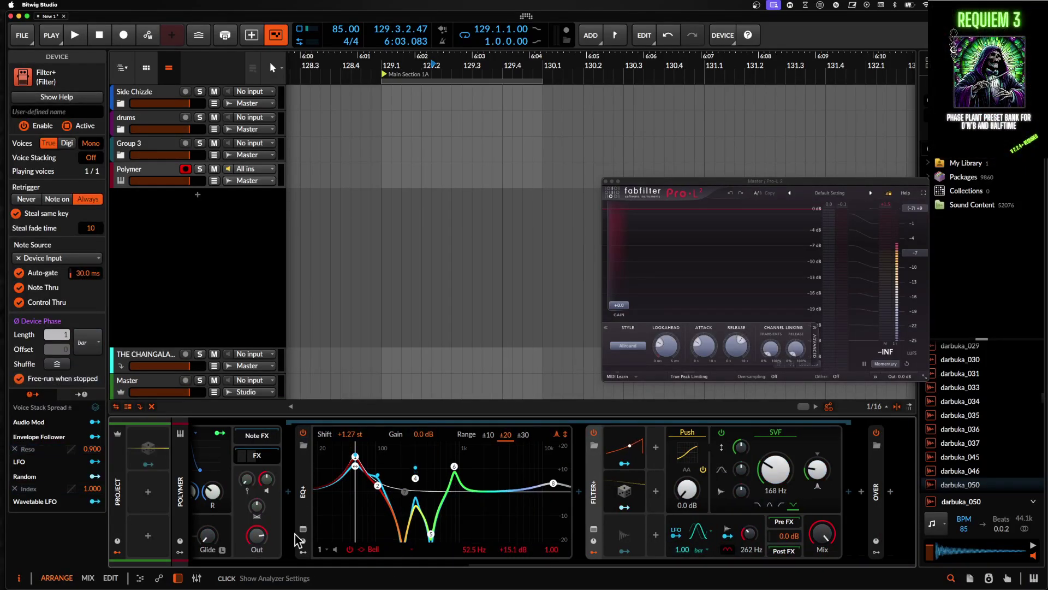
click(297, 514)
scroll(306, 505, left, 7)
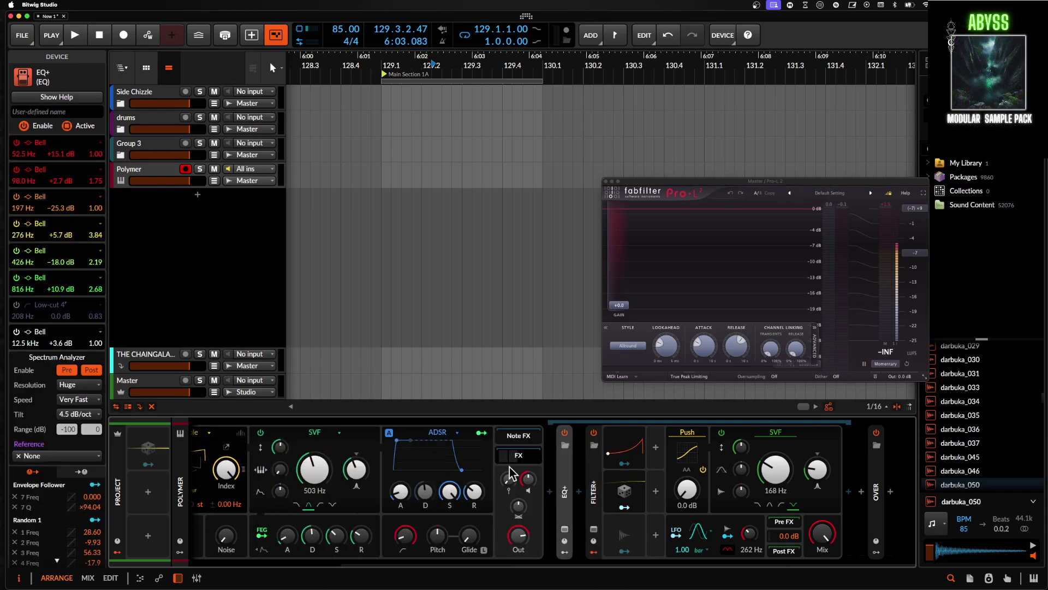
Raise the cutoff of the notch Filter+ in Polymer's FX chain to 400 Hz
click(595, 467)
scroll(597, 475, left, 4)
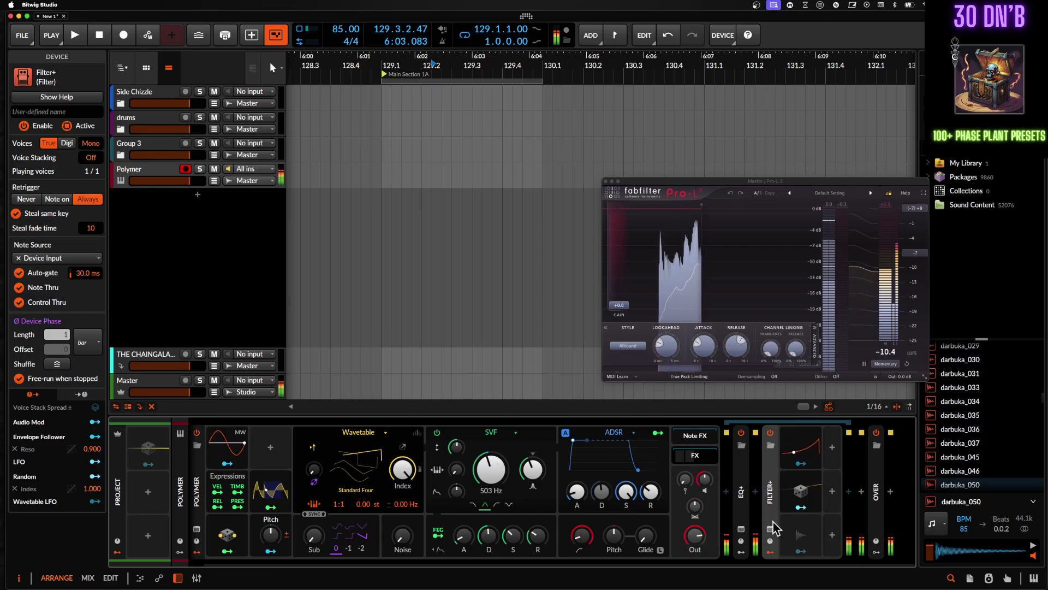
scroll(778, 546, right, 4)
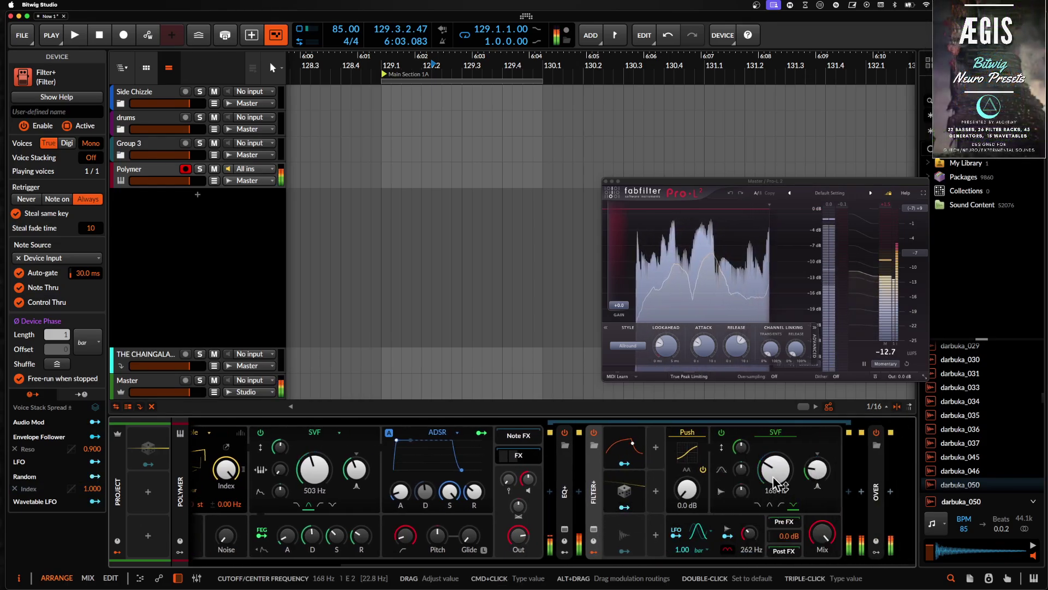
drag(775, 470, 775, 450)
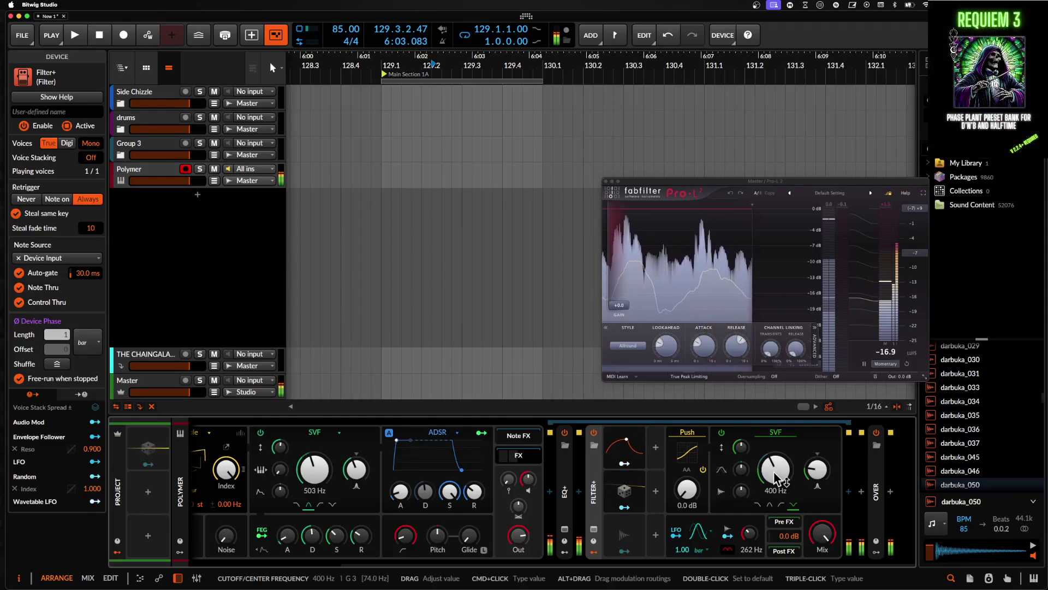
Set the Segments modulation amount on the Filter+ cutoff to 10 st
right_click(774, 470)
click(832, 578)
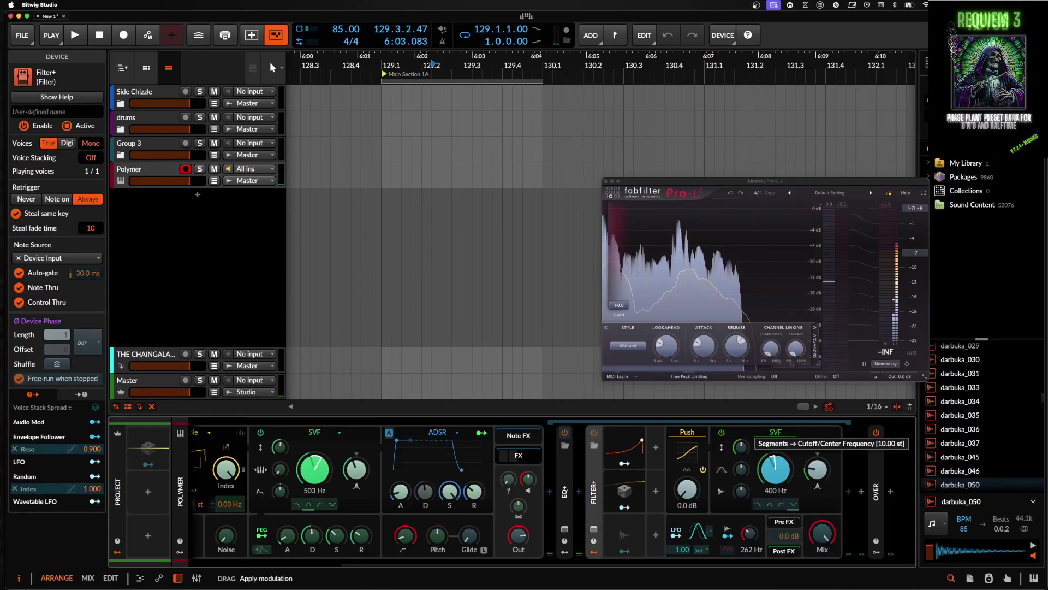
key(Escape)
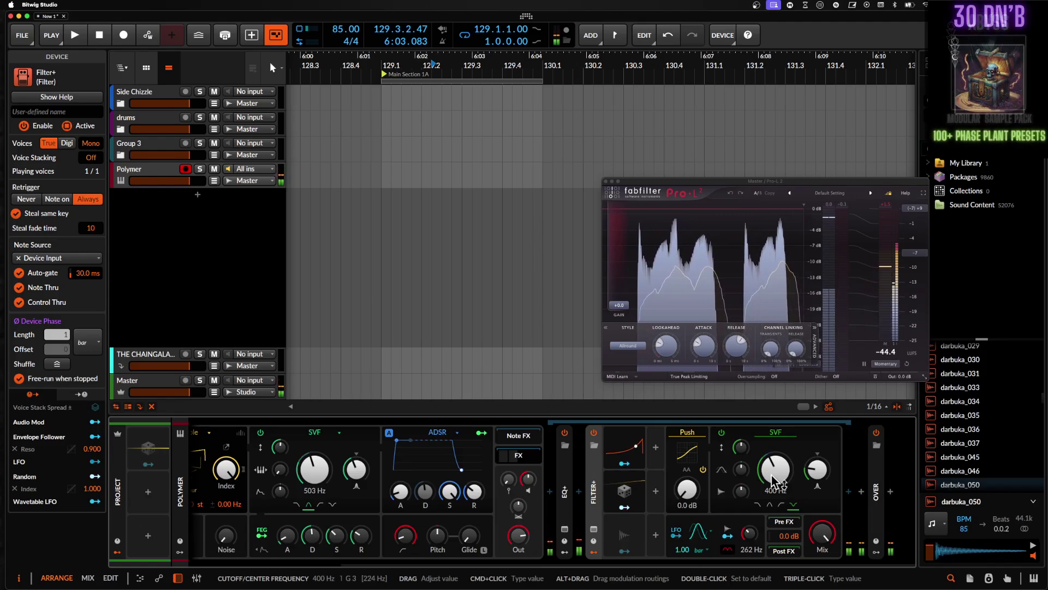
right_click(774, 481)
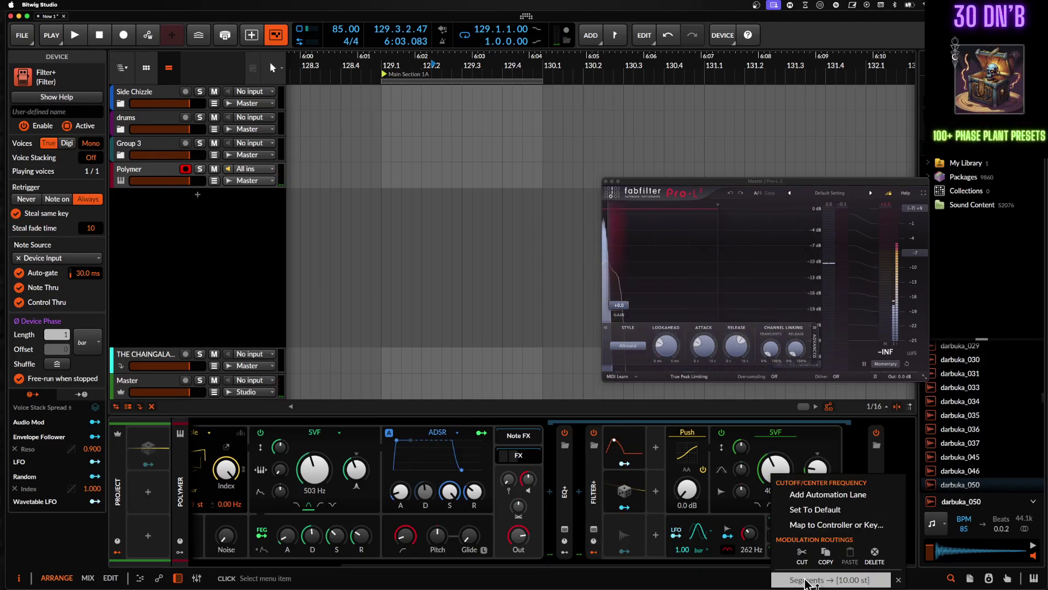
click(774, 457)
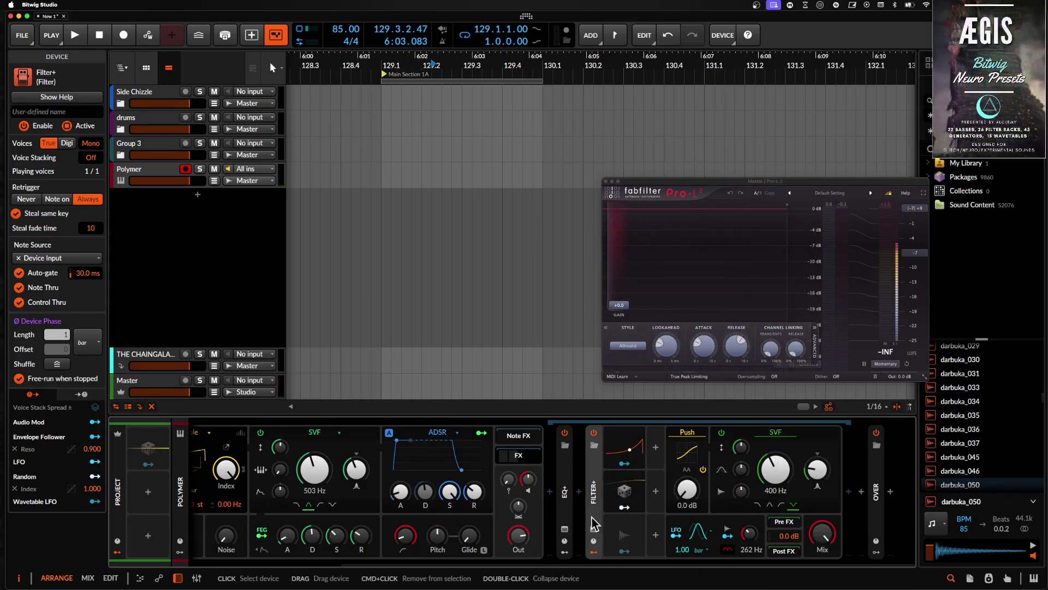
Collapse the Filter+ and insert a second Filter+ directly after it in Polymer's FX chain
scroll(602, 525, left, 5)
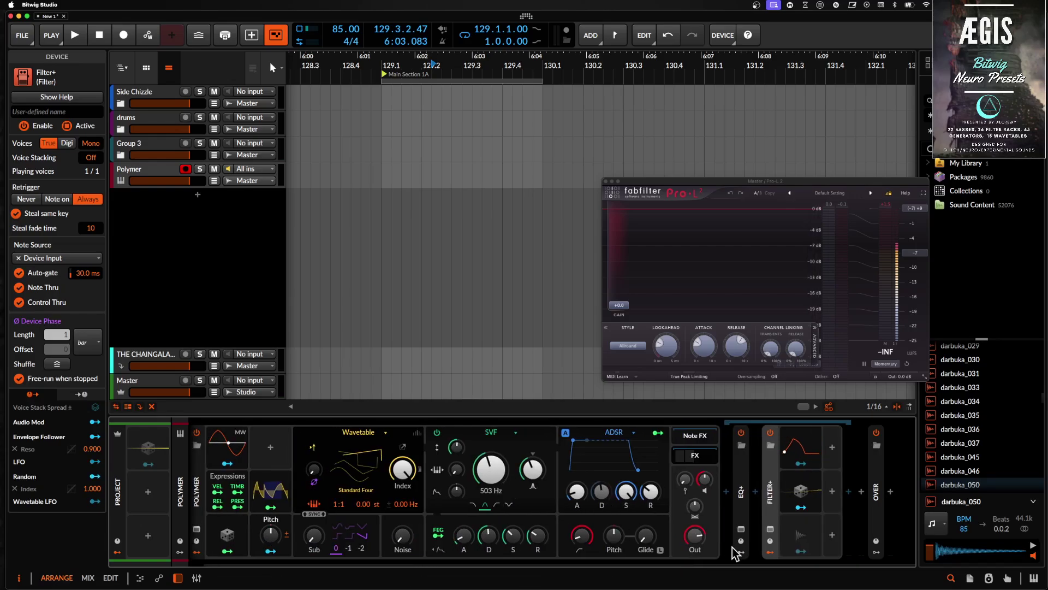
click(769, 553)
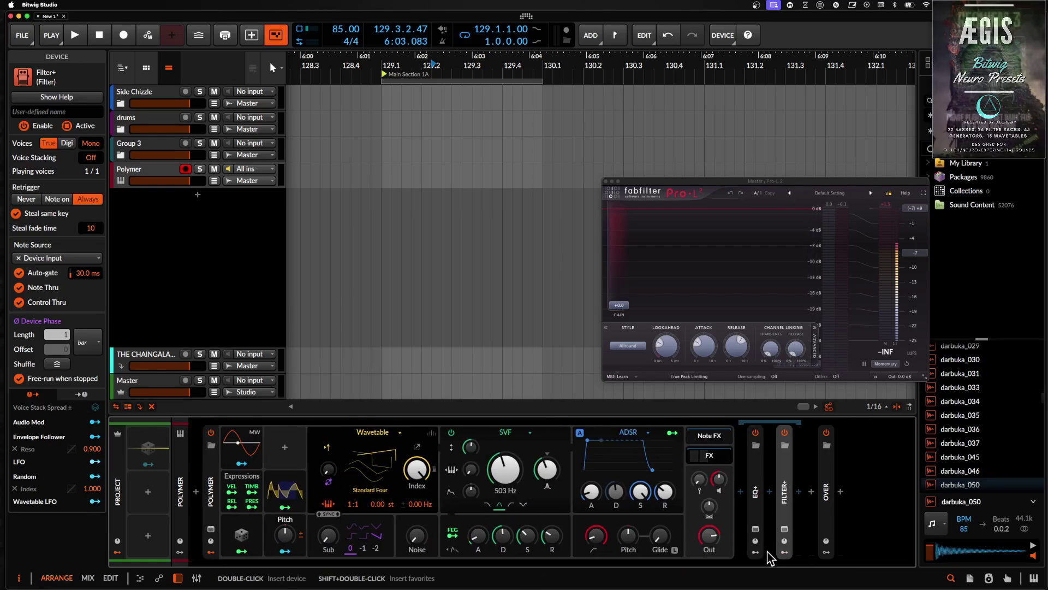
click(800, 491)
text(FILTER)
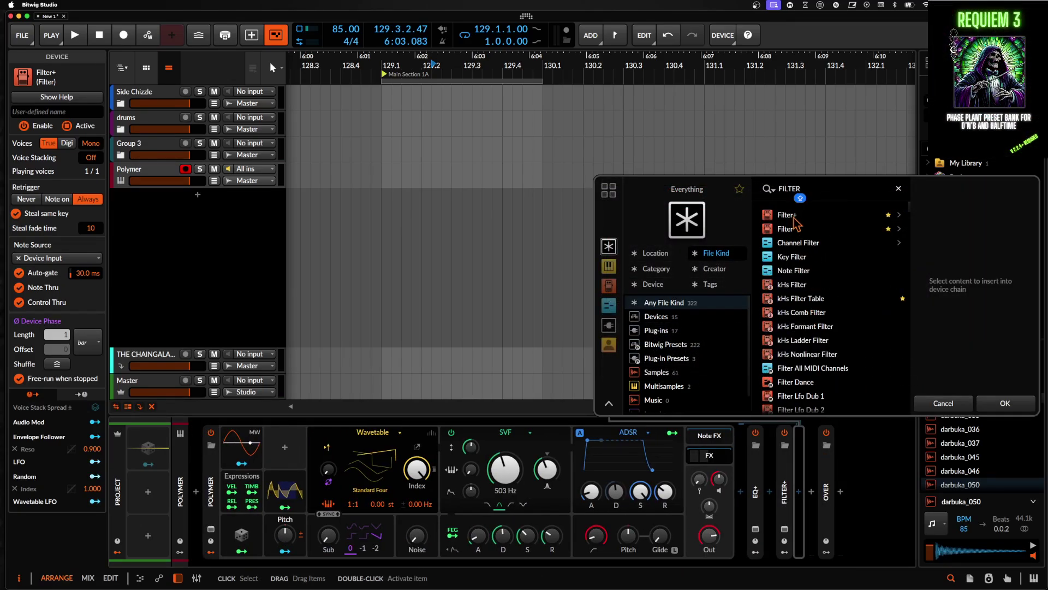
click(790, 216)
click(1006, 403)
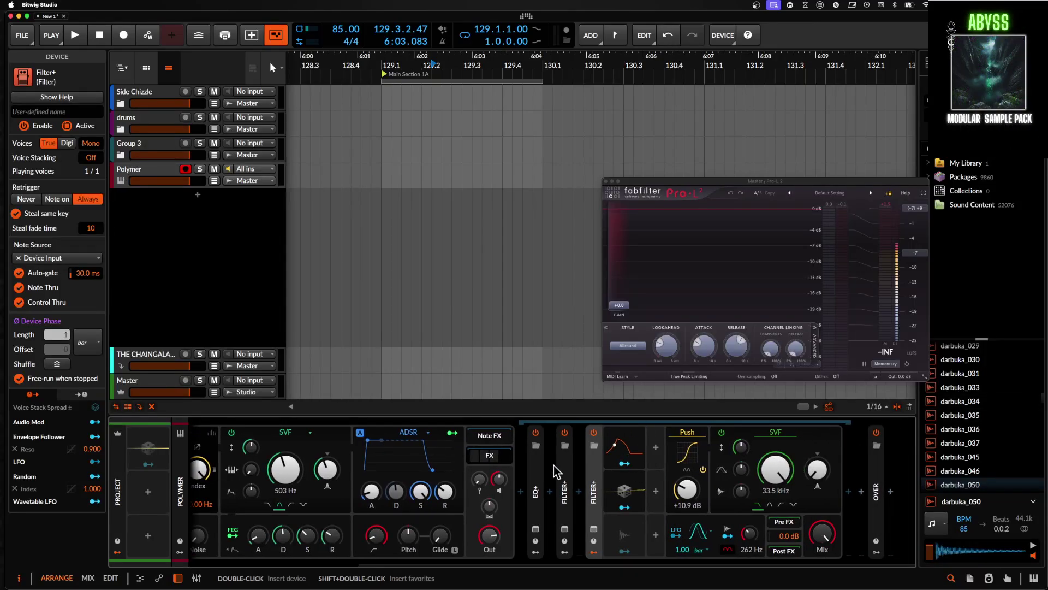
Map Polymer's Segments modulator to the second Filter+ cutoff and reset that device's Push drive to 0.0 dB
scroll(553, 465, left, 4)
click(289, 509)
scroll(399, 509, right, 4)
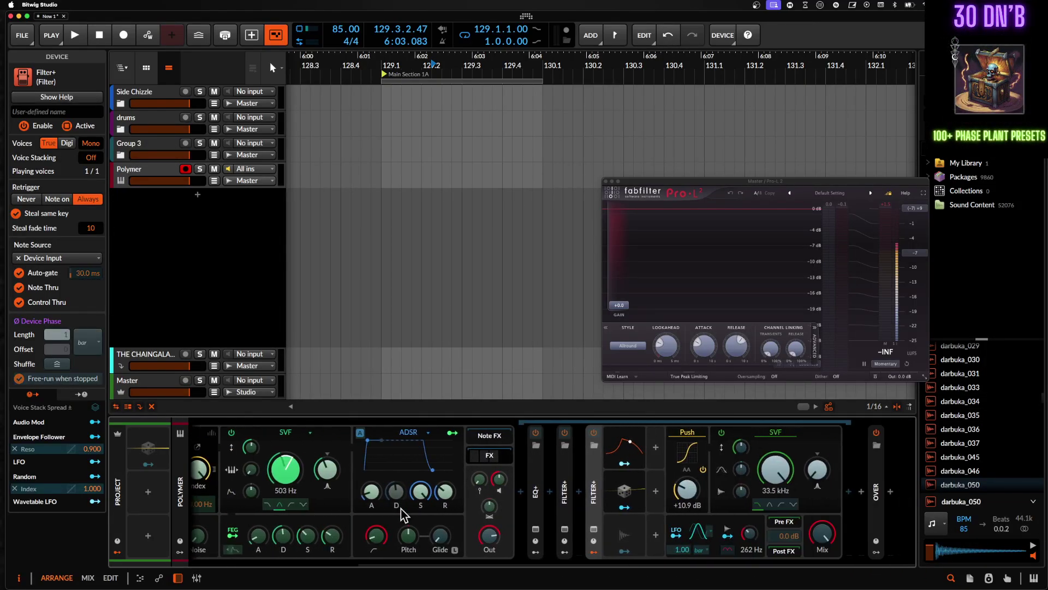
drag(791, 483, 768, 481)
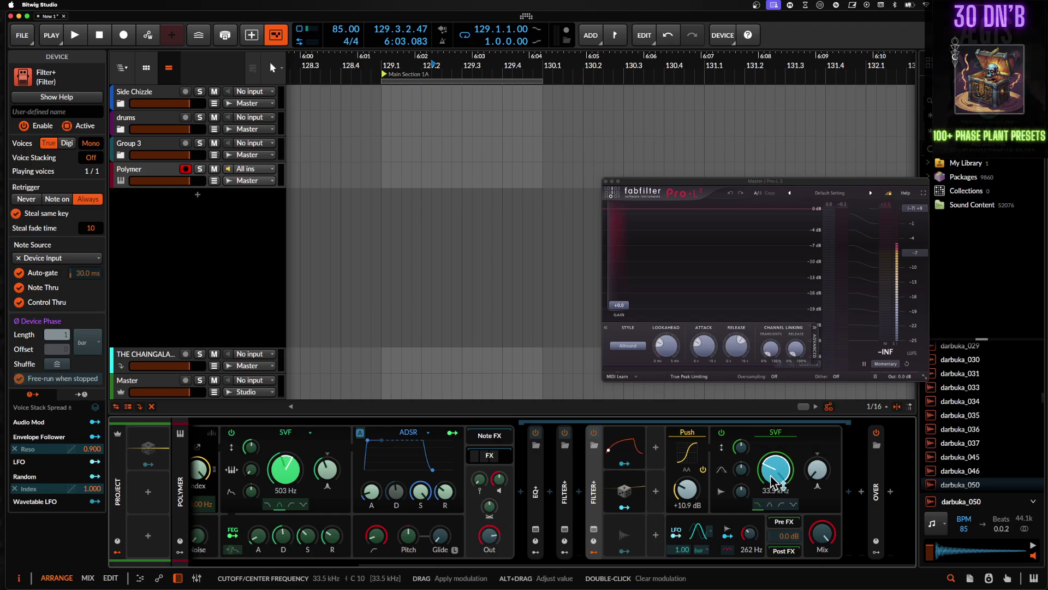
key(Escape)
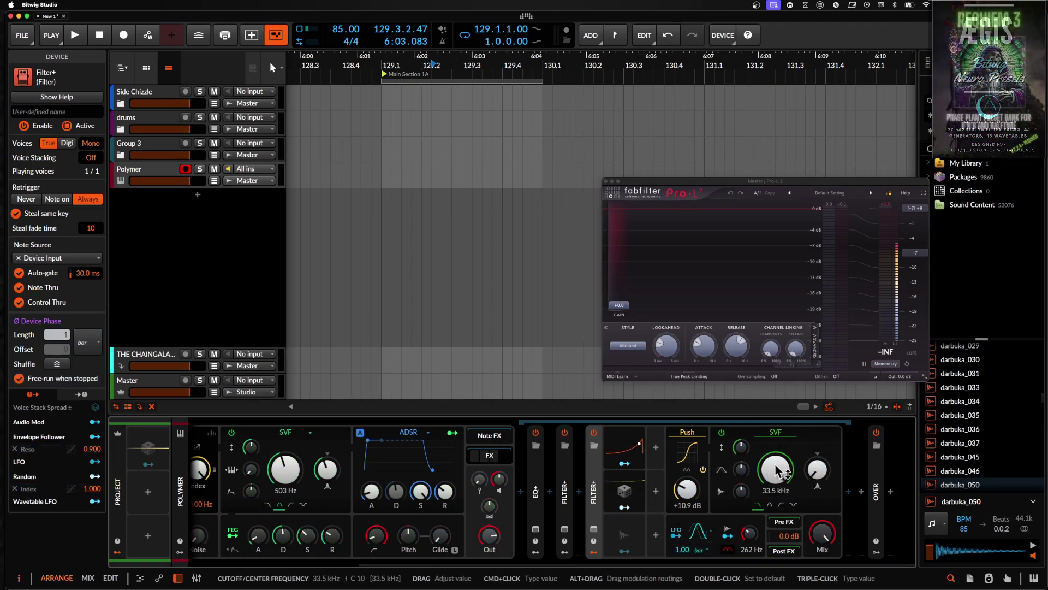
double_click(682, 495)
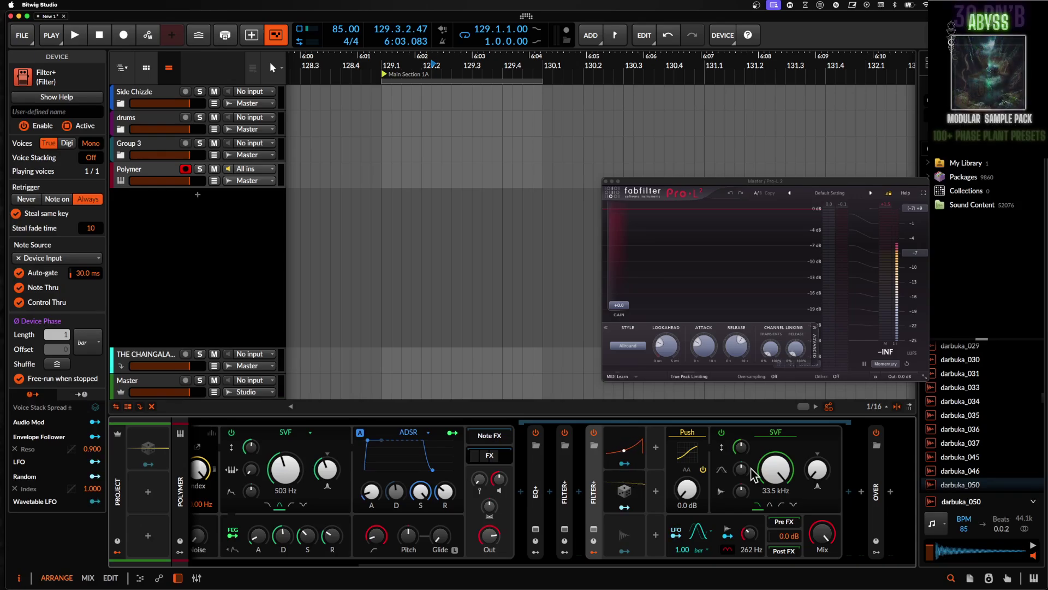
Add a third Filter+ at the end of Polymer's FX chain with its SVF off and Push set to +11.9 dB
click(846, 498)
text(FILTER)
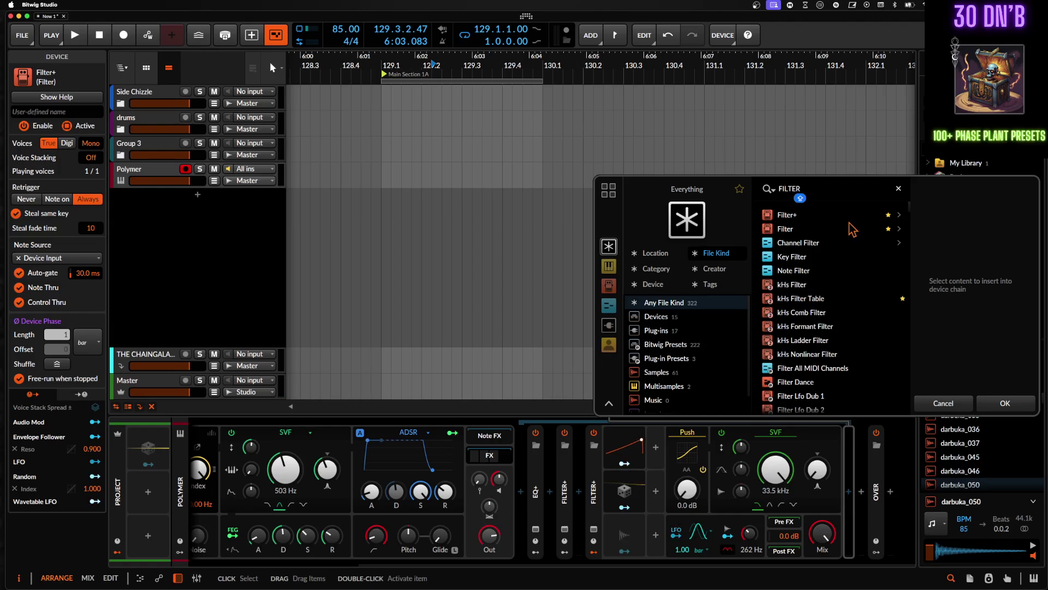
click(811, 218)
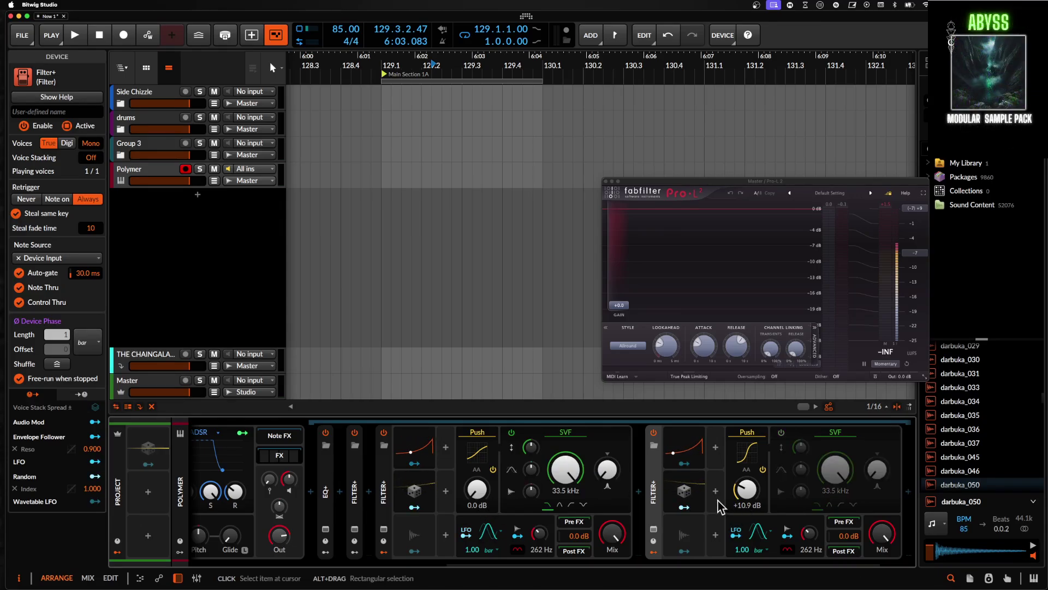
scroll(722, 506, right, 3)
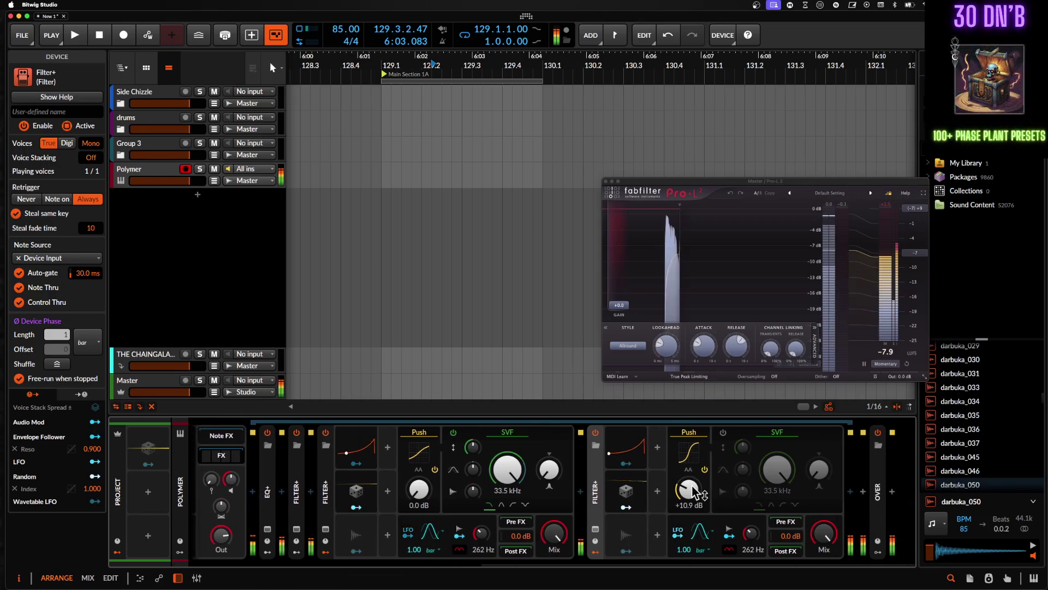
mouse_move(681, 484)
mouse_down()
mouse_move(681, 498)
mouse_move(682, 477)
mouse_up()
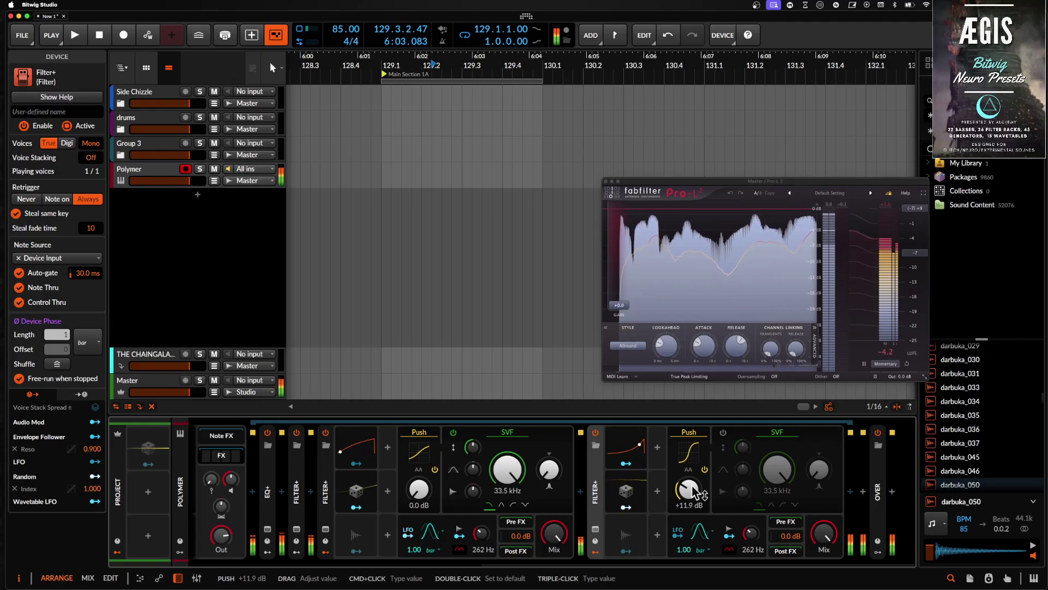
Set Polymer's noise level to about 13% and adjust its Pitch macro
scroll(697, 491, left, 15)
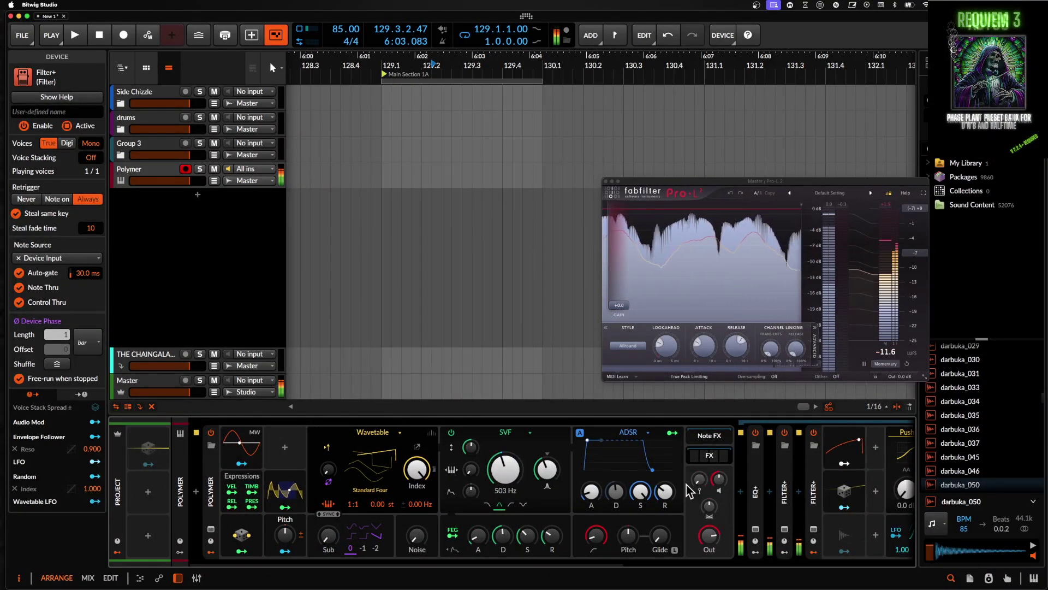
scroll(686, 483, right, 2)
scroll(686, 484, left, 2)
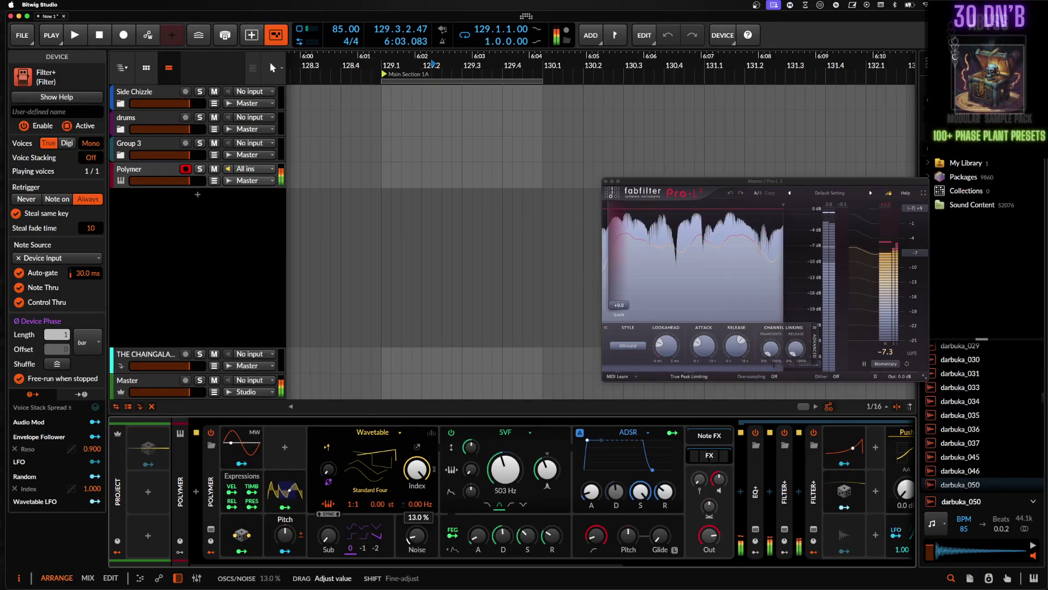
drag(417, 535, 420, 544)
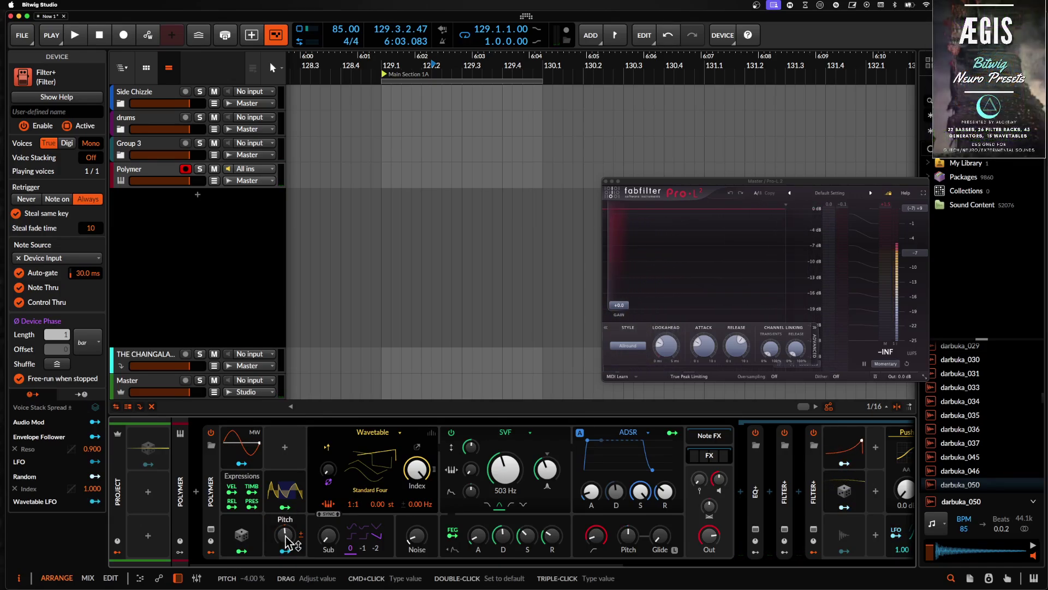
mouse_move(285, 538)
mouse_down()
mouse_move(286, 489)
mouse_move(286, 538)
mouse_up()
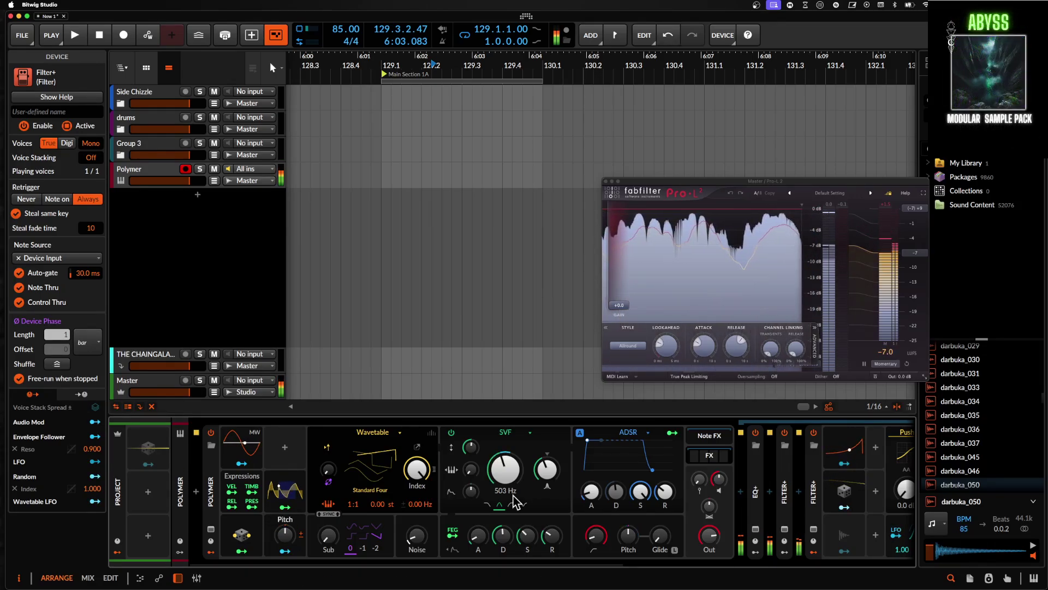
Lower the third Filter+'s Push to +6.4 dB and collapse both expanded Filter+ devices in the FX chain
scroll(513, 499, right, 10)
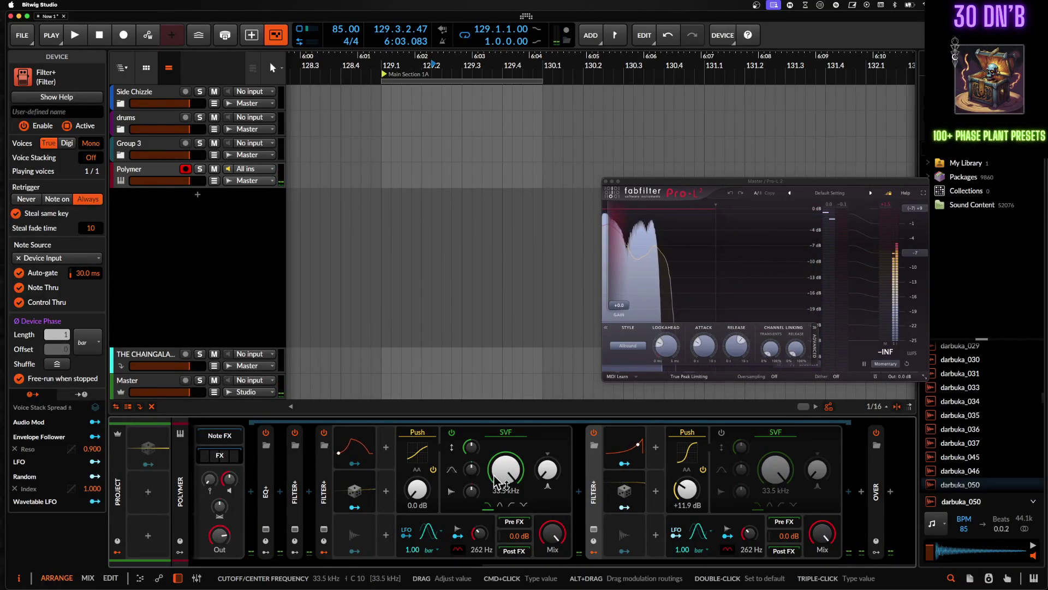
drag(687, 489, 687, 501)
scroll(695, 493, left, 3)
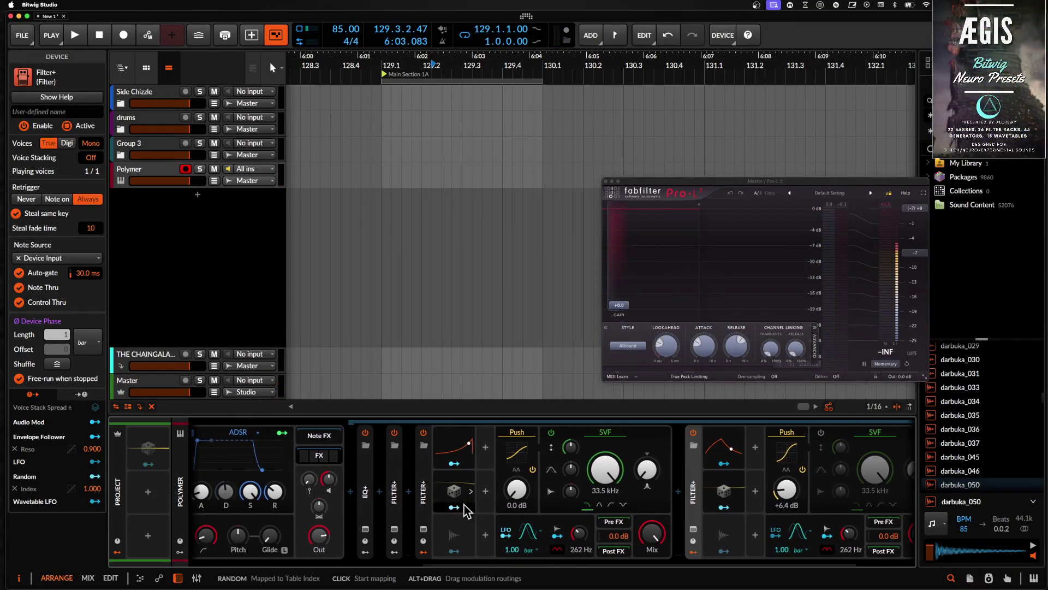
scroll(453, 505, left, 3)
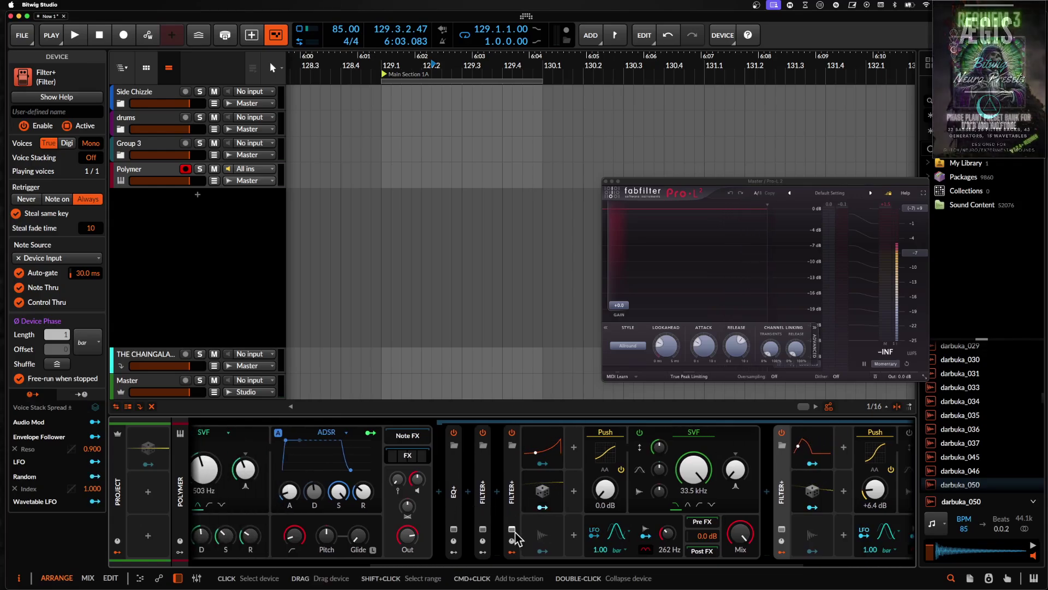
scroll(605, 507, right, 2)
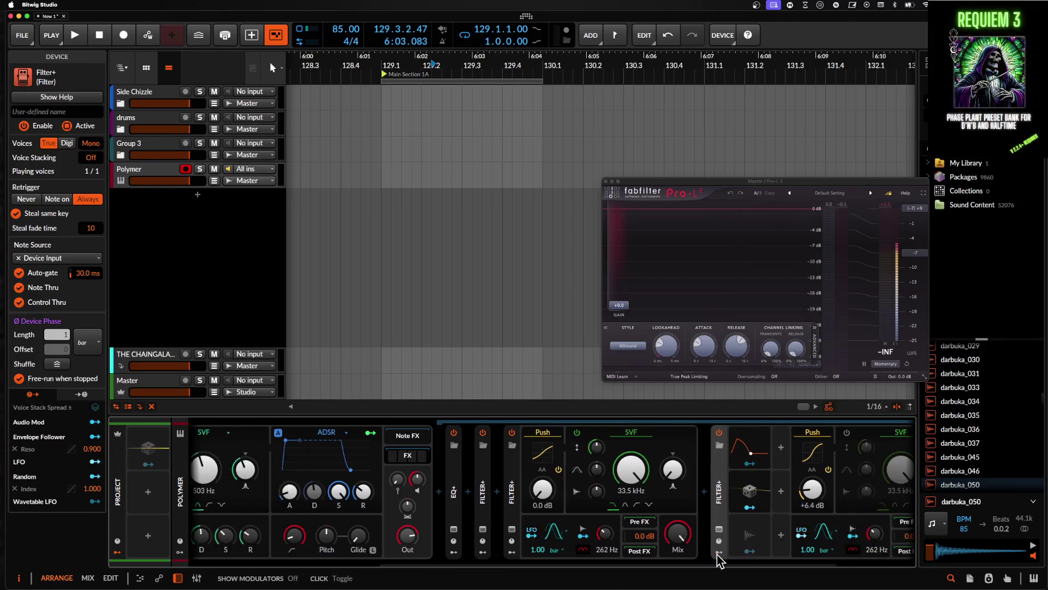
scroll(626, 478, left, 10)
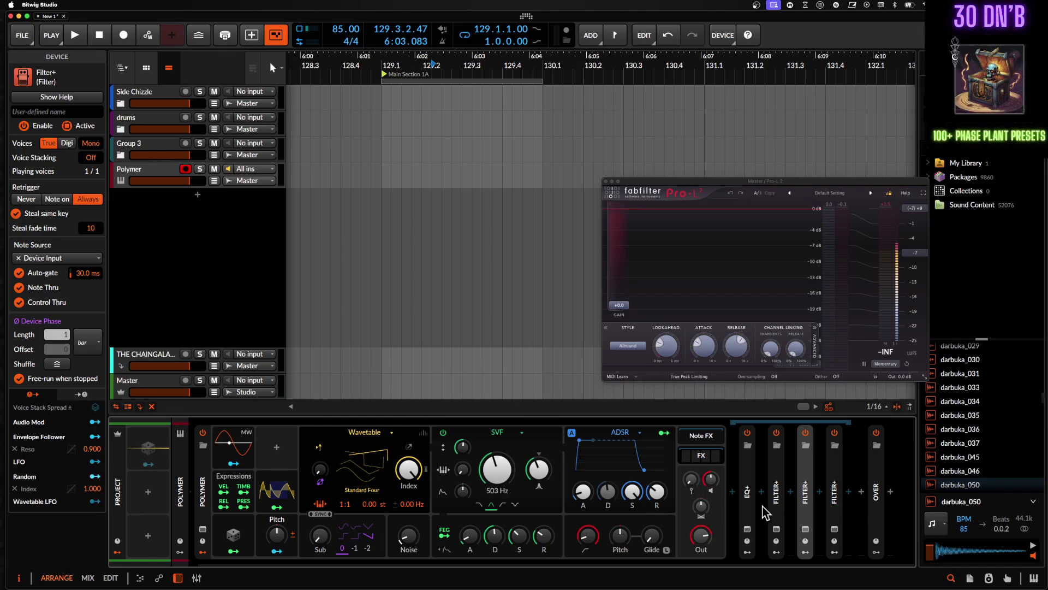
Insert a Multiband FX-3 between the first and second Filter+ in Polymer's FX chain
click(791, 497)
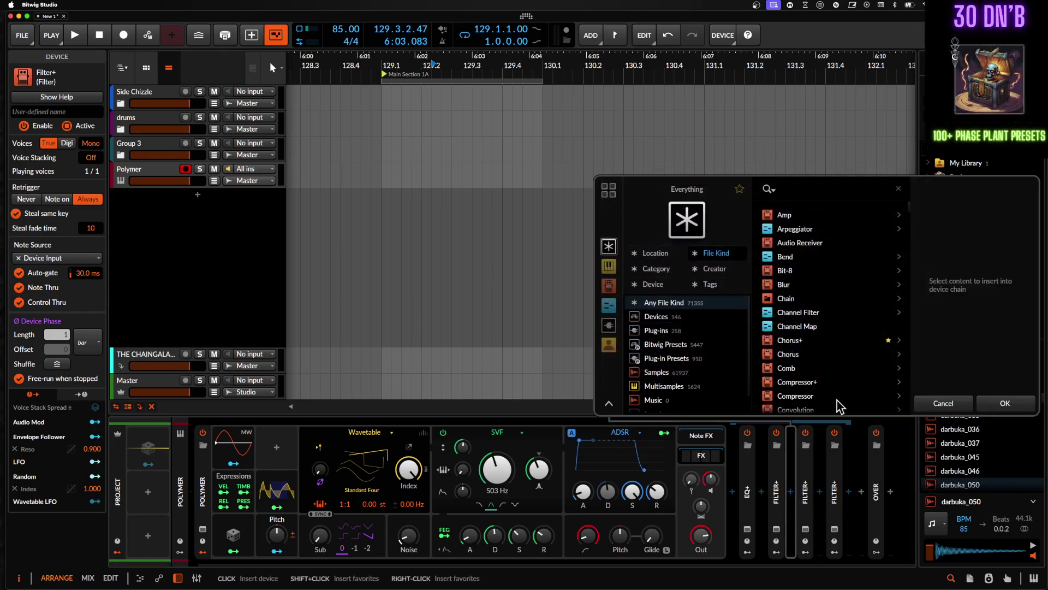
text(FX)
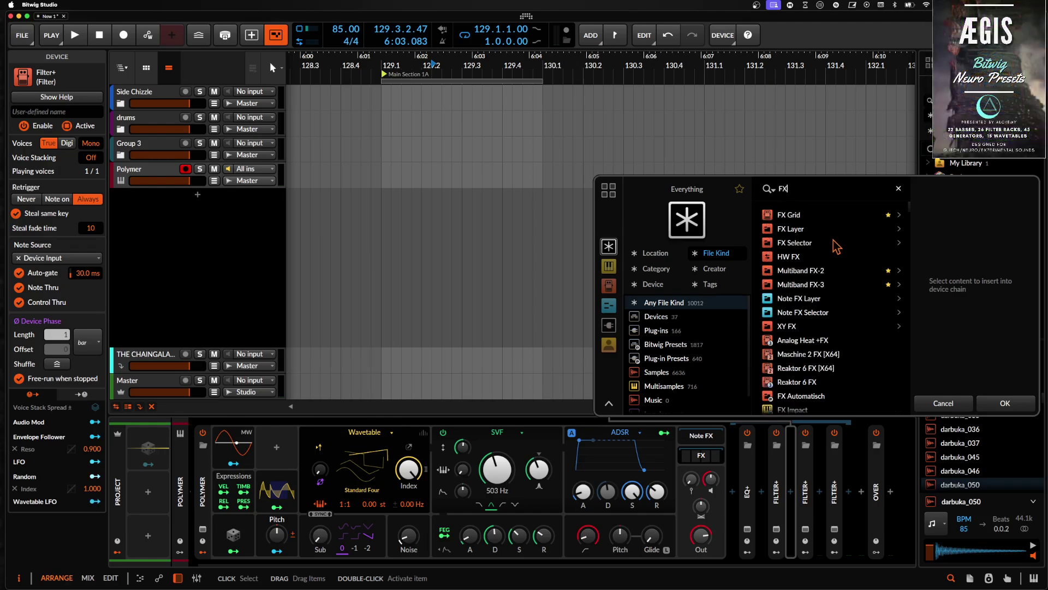
click(797, 285)
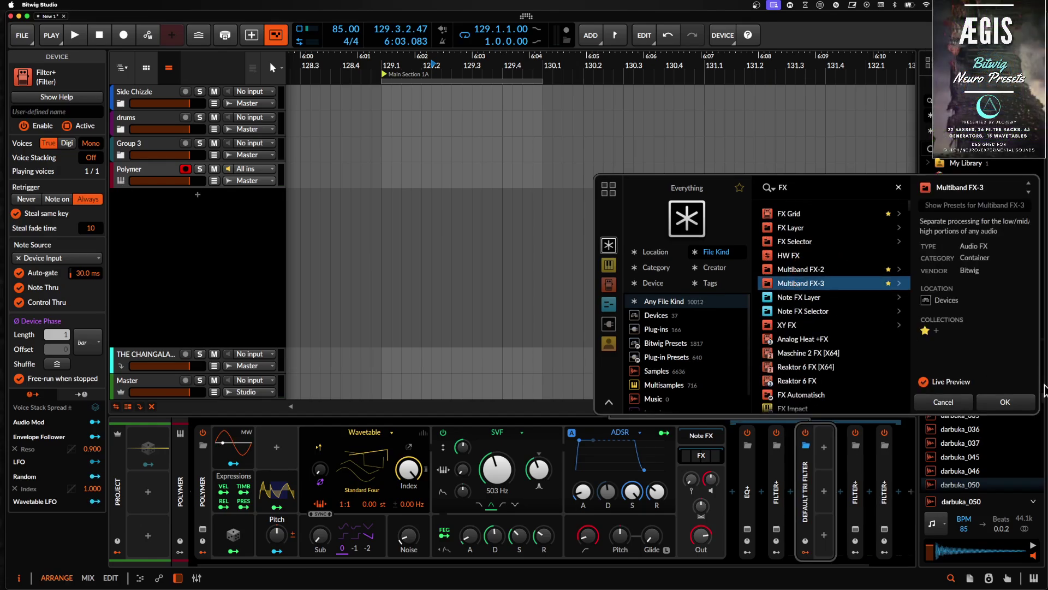
click(1016, 406)
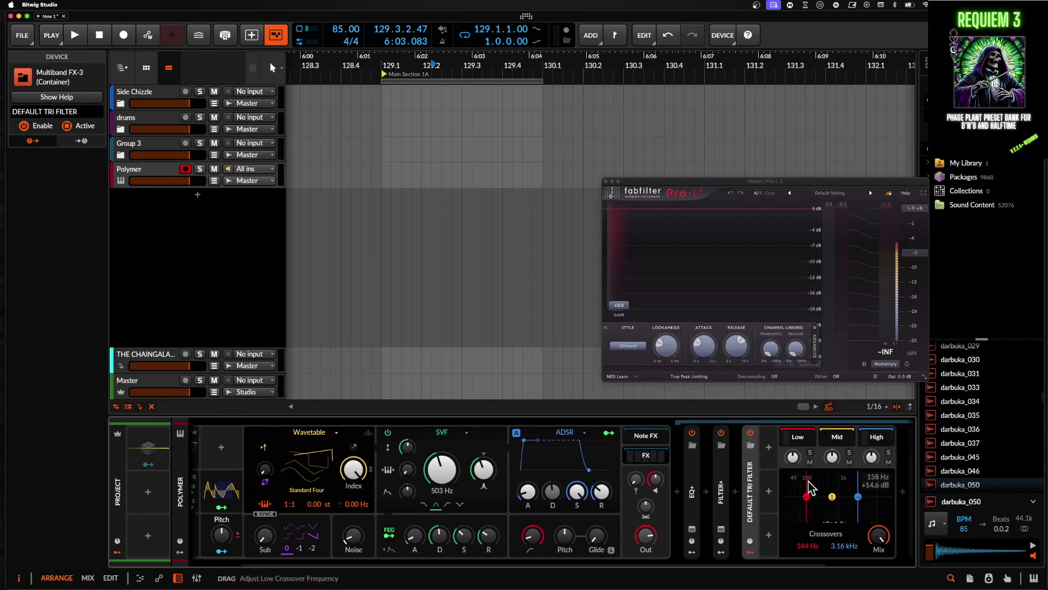
Open the Mid band chain of the Multiband FX-3 and insert a Phaser+ into it
scroll(808, 485, right, 4)
click(712, 442)
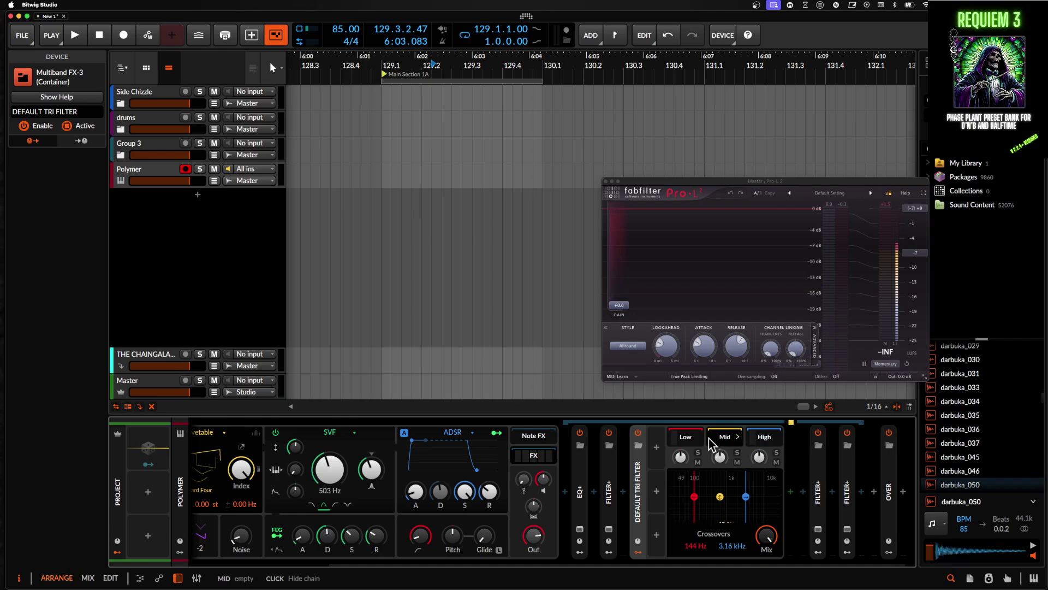
click(778, 492)
text(PHASER)
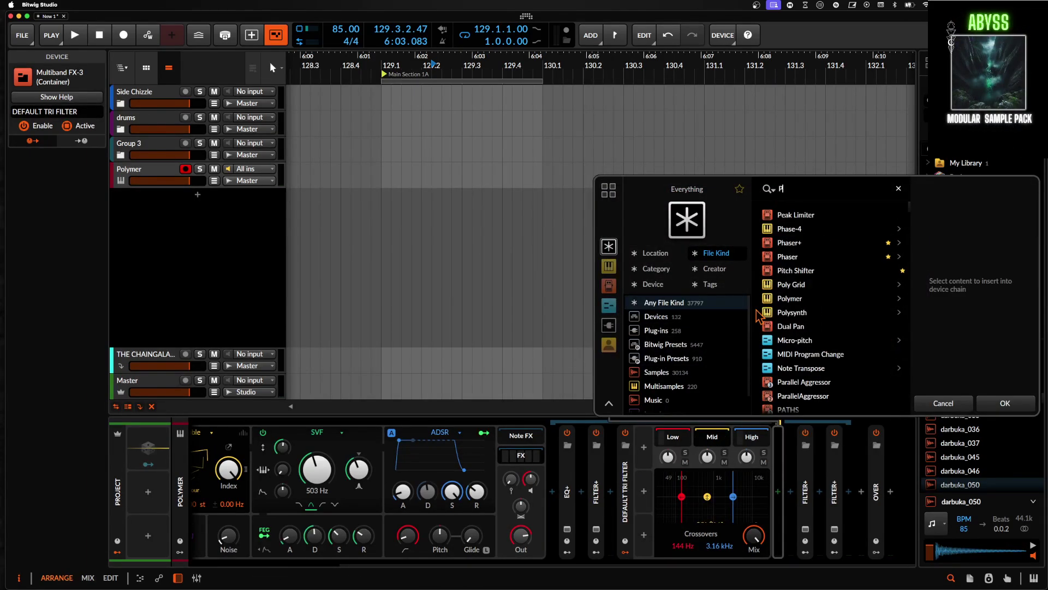
click(1003, 401)
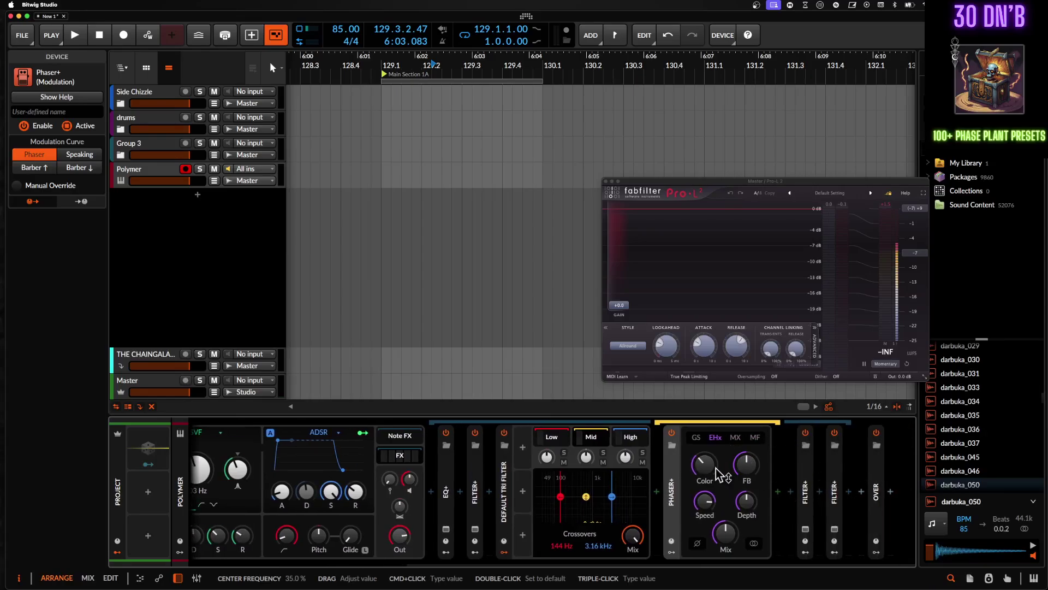
Insert a Comb after the Phaser+ in the Mid band chain of the multiband device
click(791, 493)
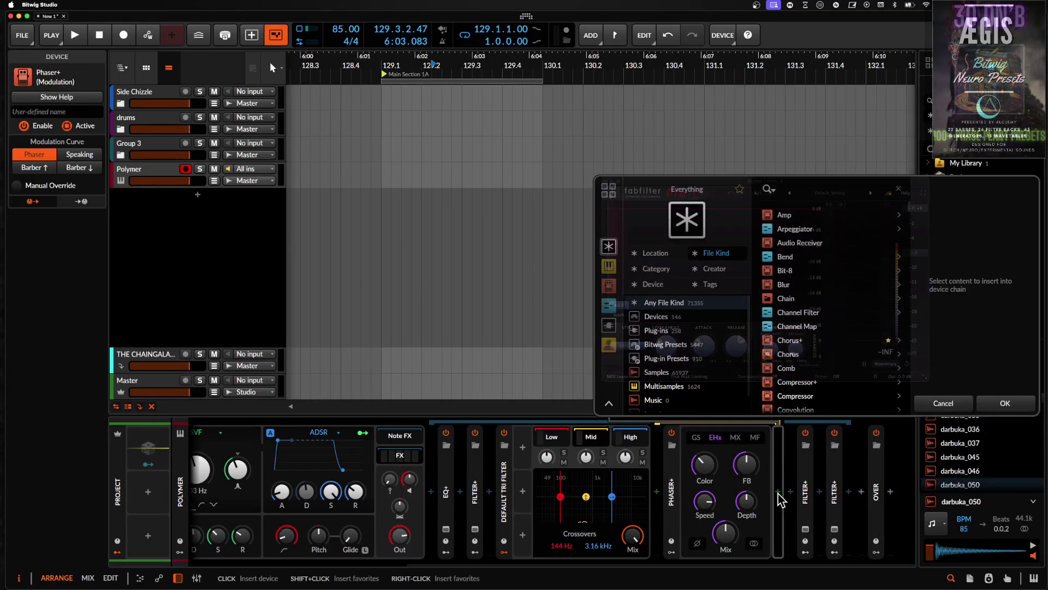
text(COMB)
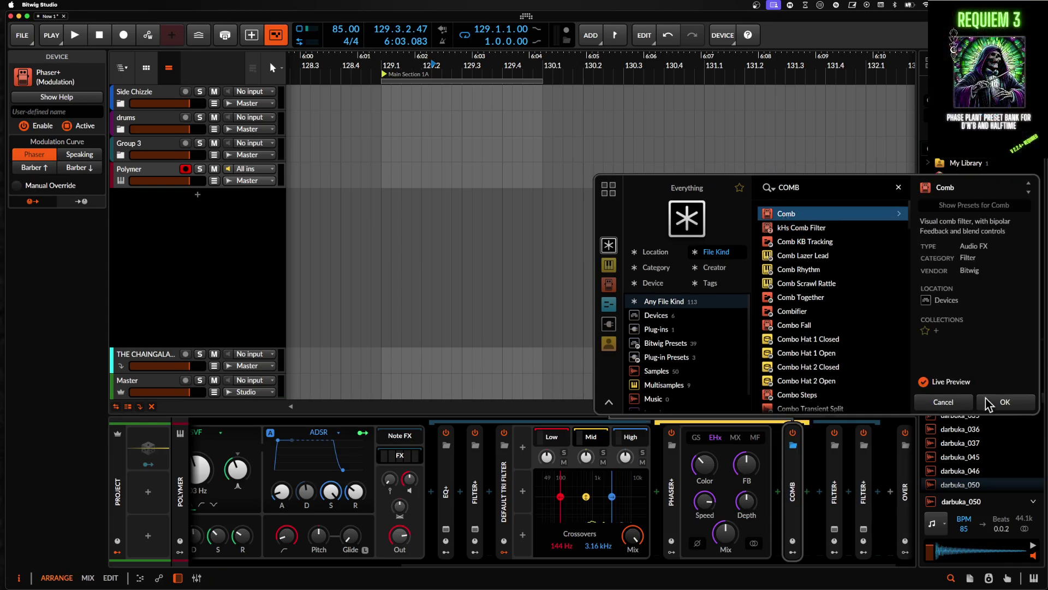
click(1003, 402)
scroll(667, 523, left, 2)
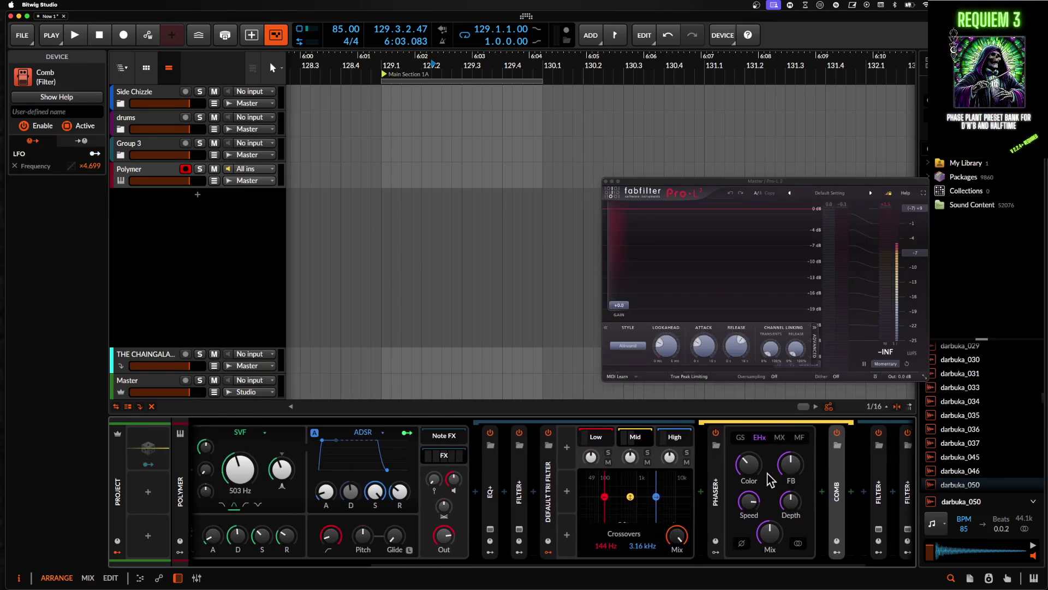
scroll(771, 480, right, 2)
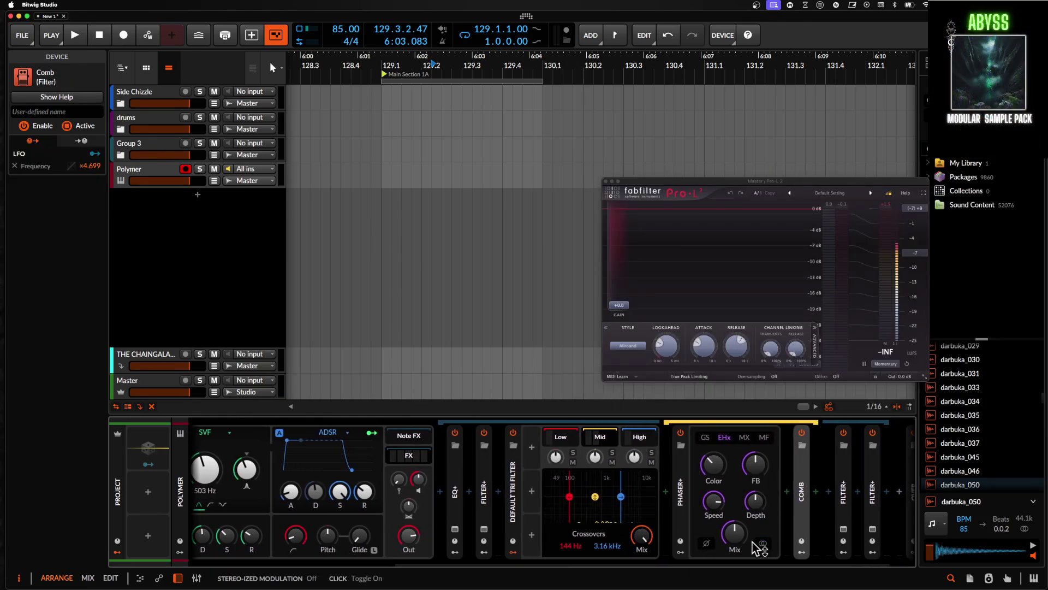
scroll(729, 505, right, 2)
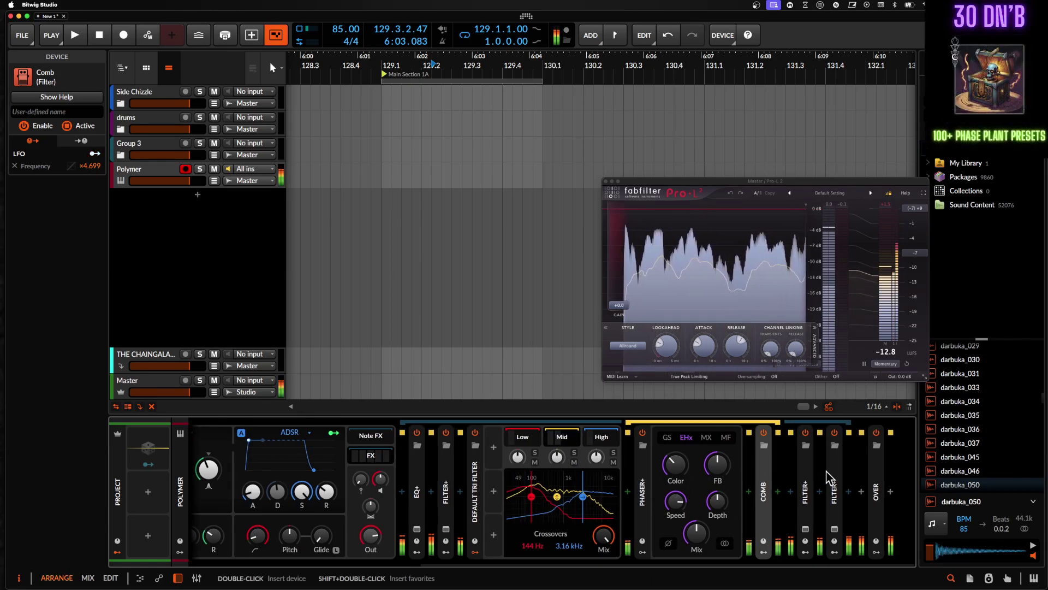
Adjust Polymer's Pitch macro while auditioning the patch with the Phaser+ and Comb
scroll(356, 520, left, 8)
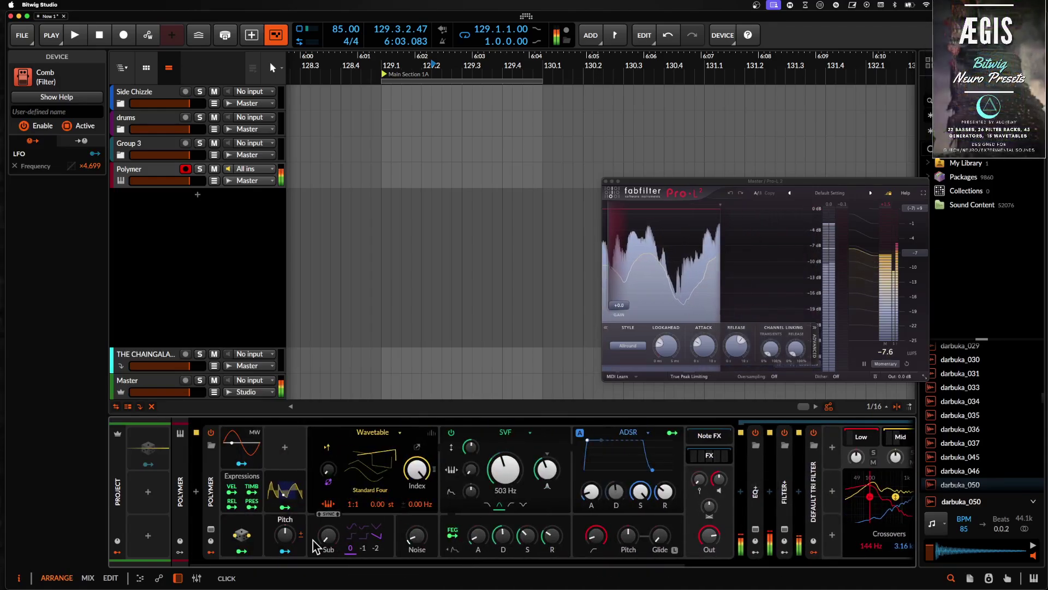
drag(284, 535, 285, 533)
scroll(488, 528, right, 5)
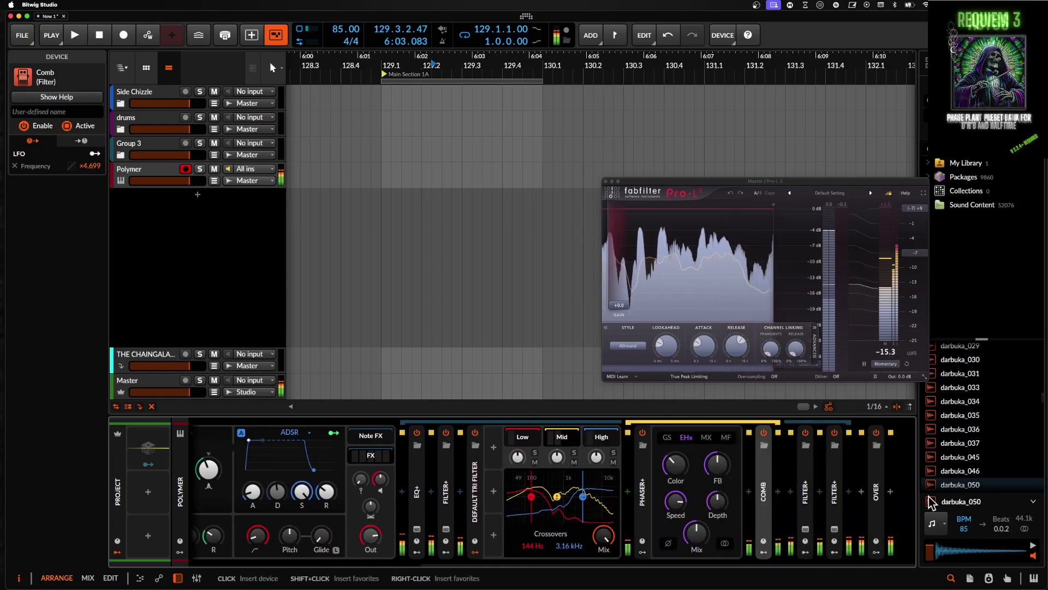
Raise the Push of the last Filter+ before Over to +13.1 dB and collapse the device
click(838, 479)
scroll(838, 479, right, 2)
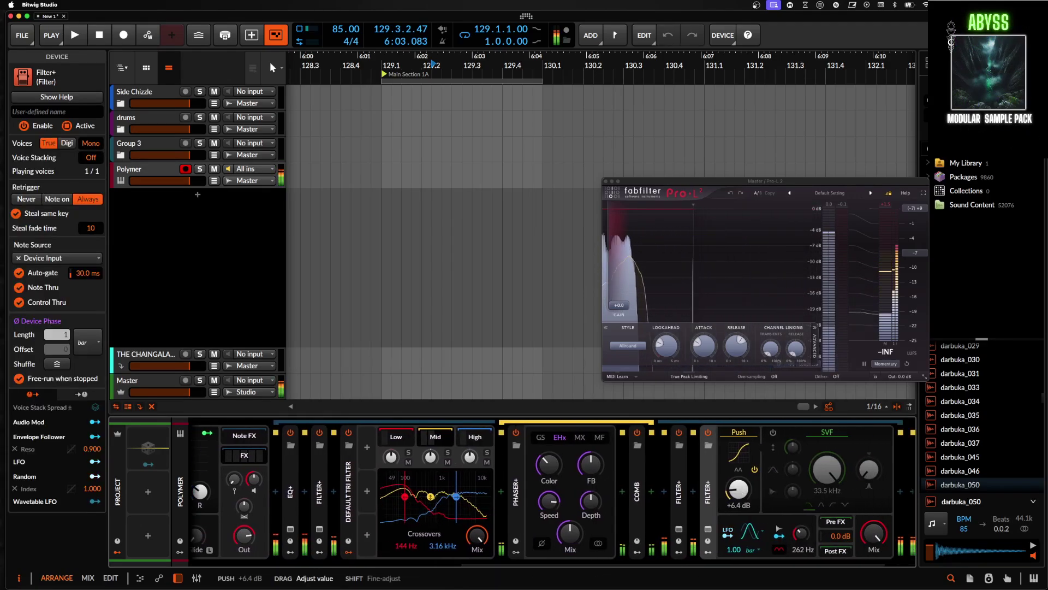
drag(737, 490, 738, 469)
double_click(706, 487)
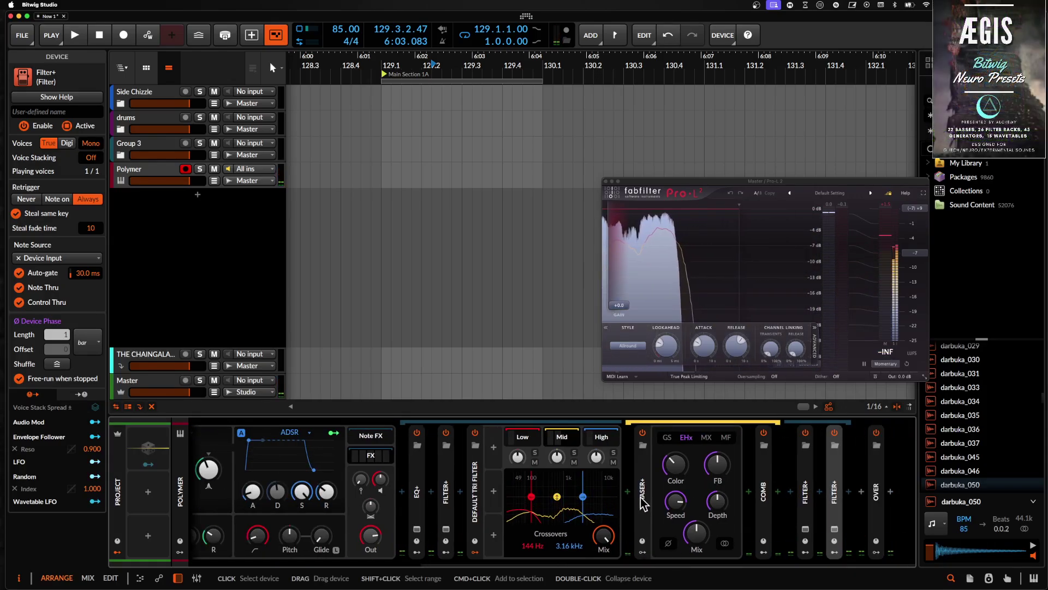
Set the Color of the Phaser+ in the Mid band chain to 55%
scroll(642, 497, left, 1)
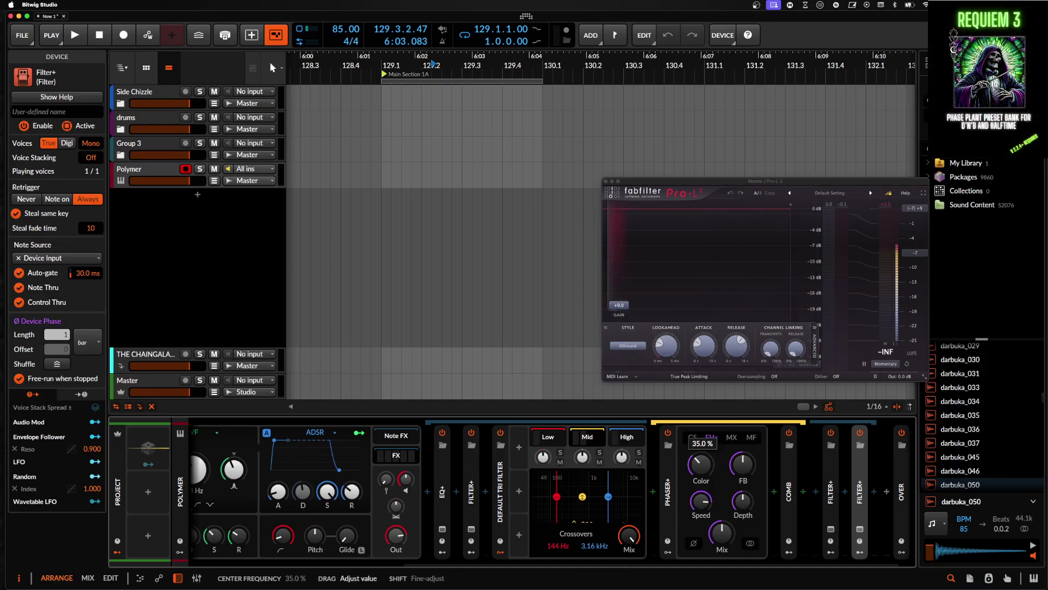
drag(705, 474, 704, 476)
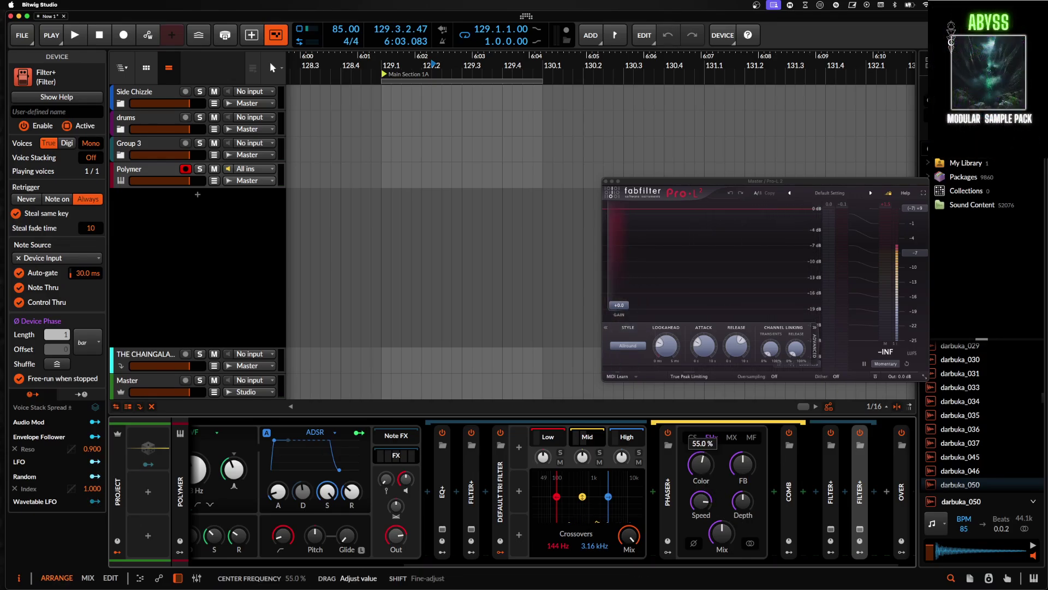
scroll(703, 471, left, 3)
scroll(394, 527, left, 7)
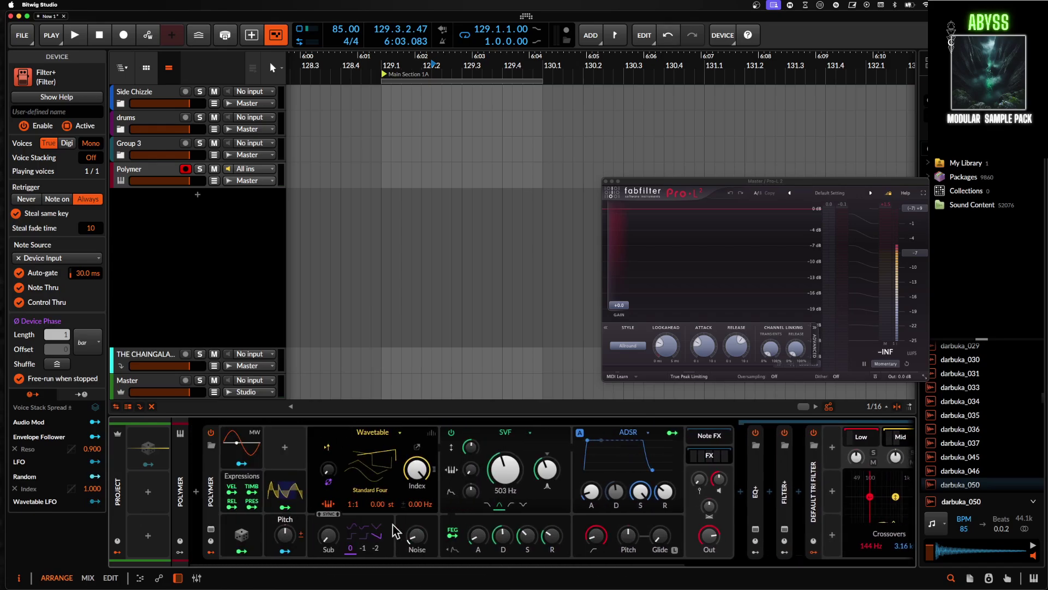
click(287, 508)
click(288, 513)
scroll(289, 511, right, 6)
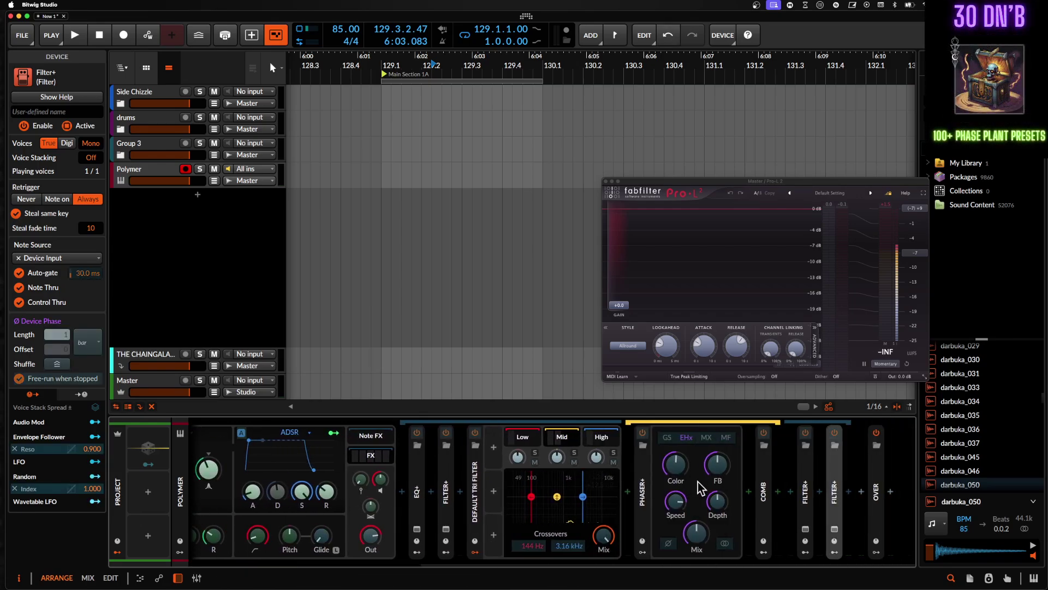
drag(676, 464, 676, 466)
Expand the Comb in the Mid band chain and bypass the neighbouring Phaser+
scroll(581, 499, left, 3)
scroll(581, 500, right, 3)
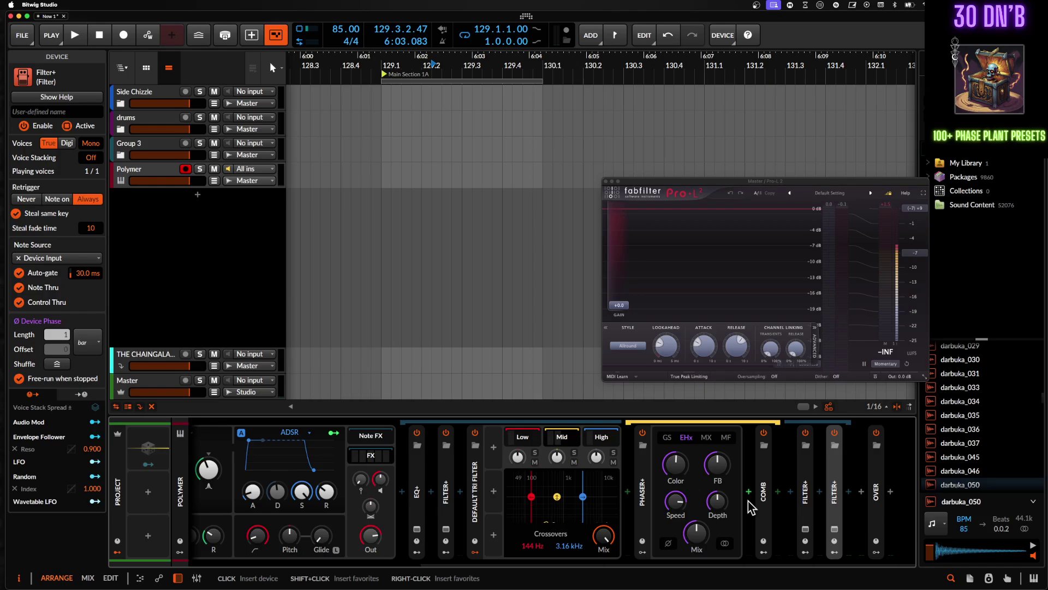
double_click(763, 494)
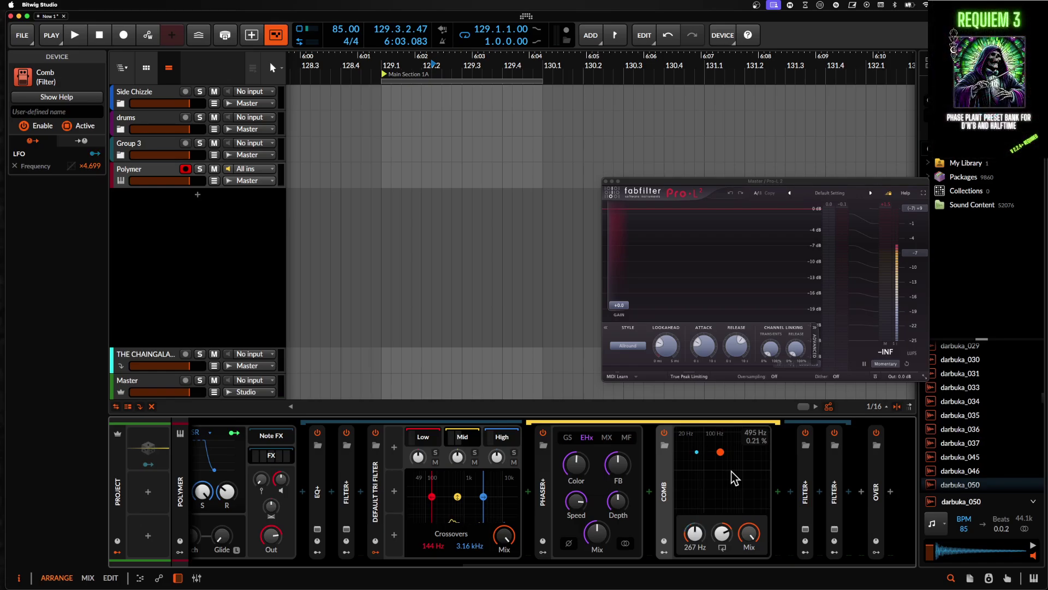
click(542, 440)
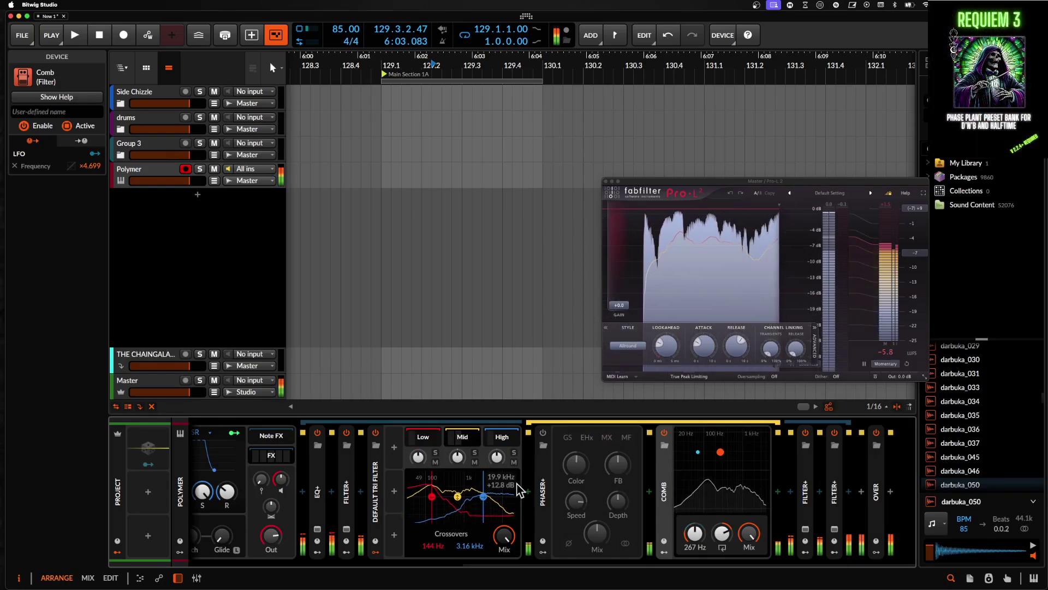
Enable Make-up on the Over distortion and lower its threshold to -2.2 dB
click(876, 480)
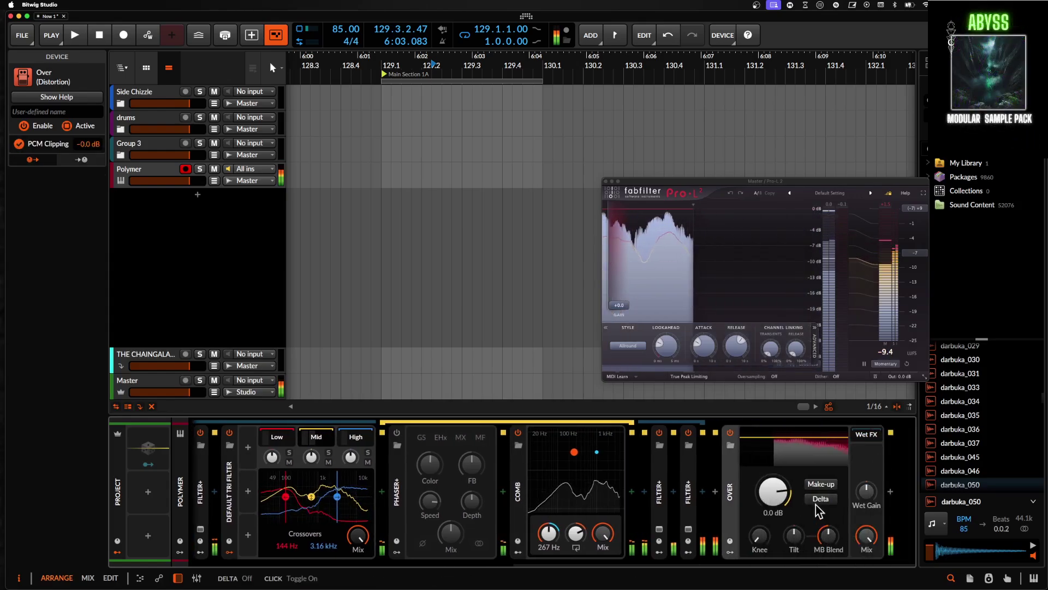
click(821, 484)
drag(773, 491, 773, 500)
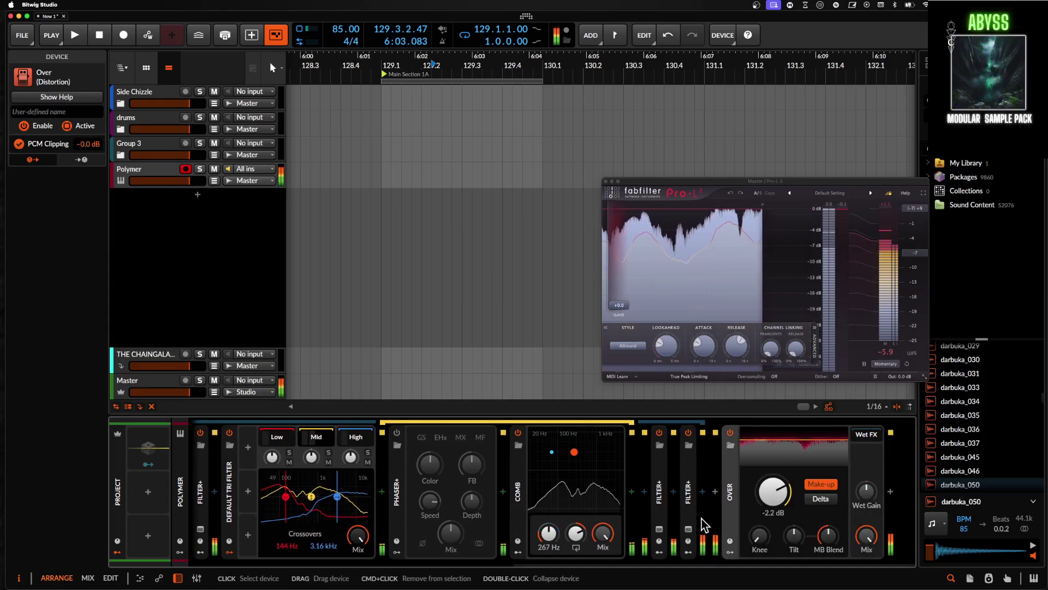
Collapse the Phaser+ and Comb, and expand the Filter+ in the High band chain
click(400, 489)
double_click(399, 482)
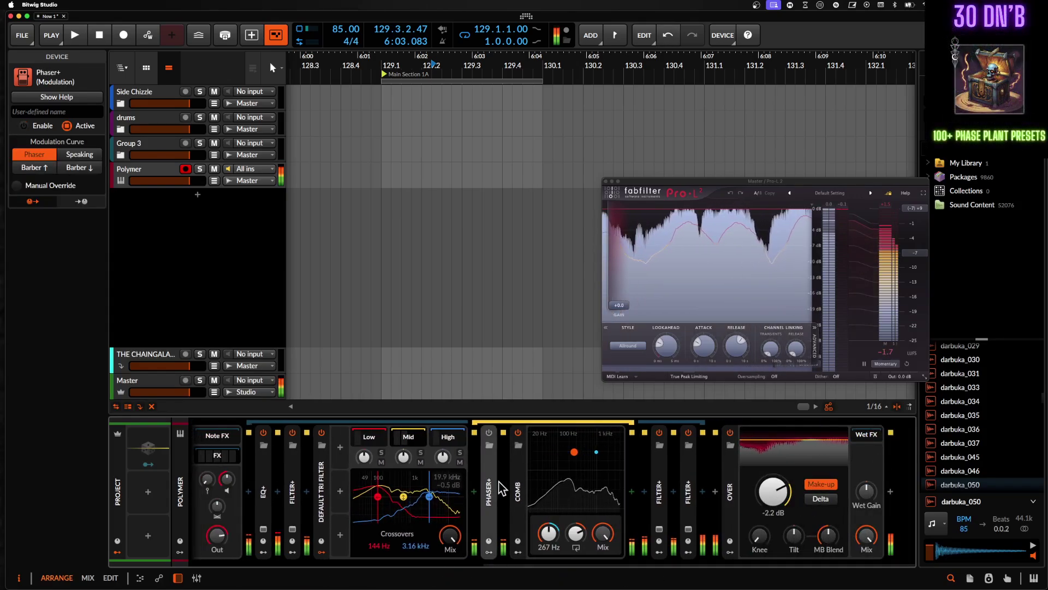
double_click(518, 485)
click(541, 434)
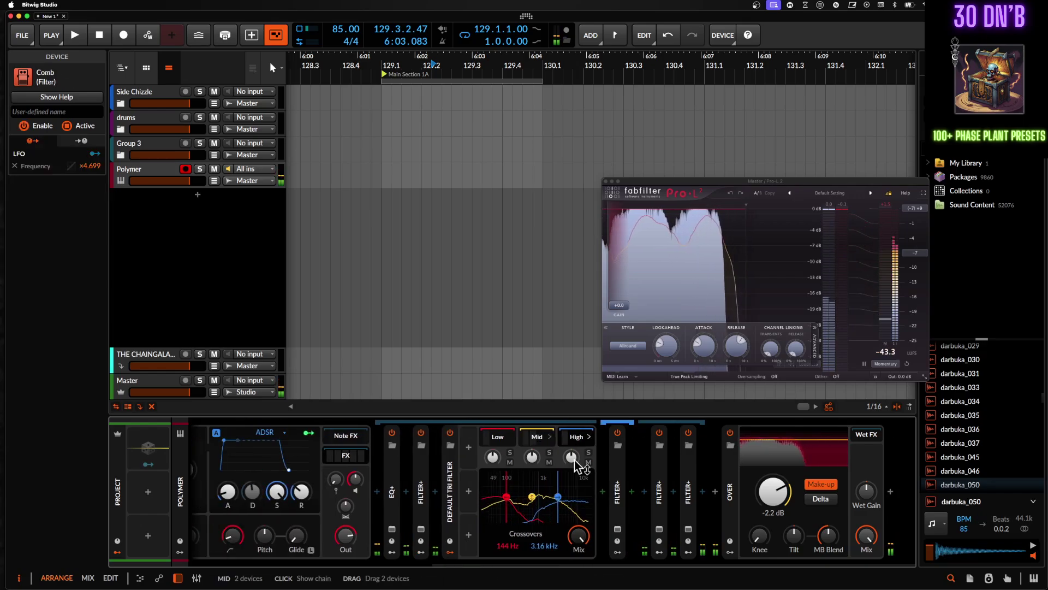
click(619, 475)
double_click(619, 475)
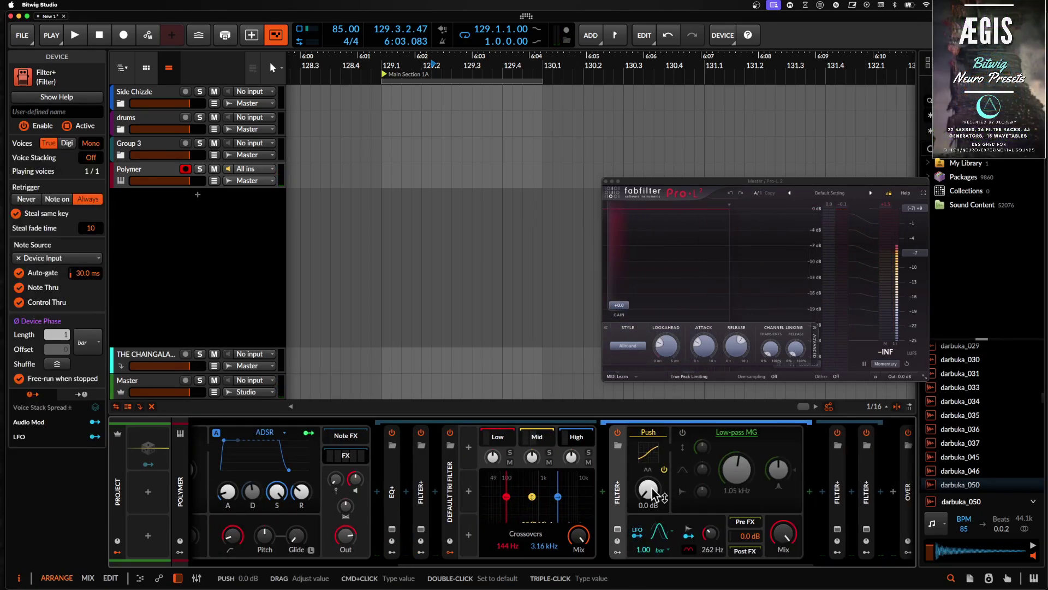
Try a Push of +15.1 dB on the High band's Filter+ and reset it to 0.0 dB
mouse_move(652, 491)
mouse_down()
mouse_move(653, 470)
mouse_move(647, 490)
mouse_up()
scroll(647, 489, right, 1)
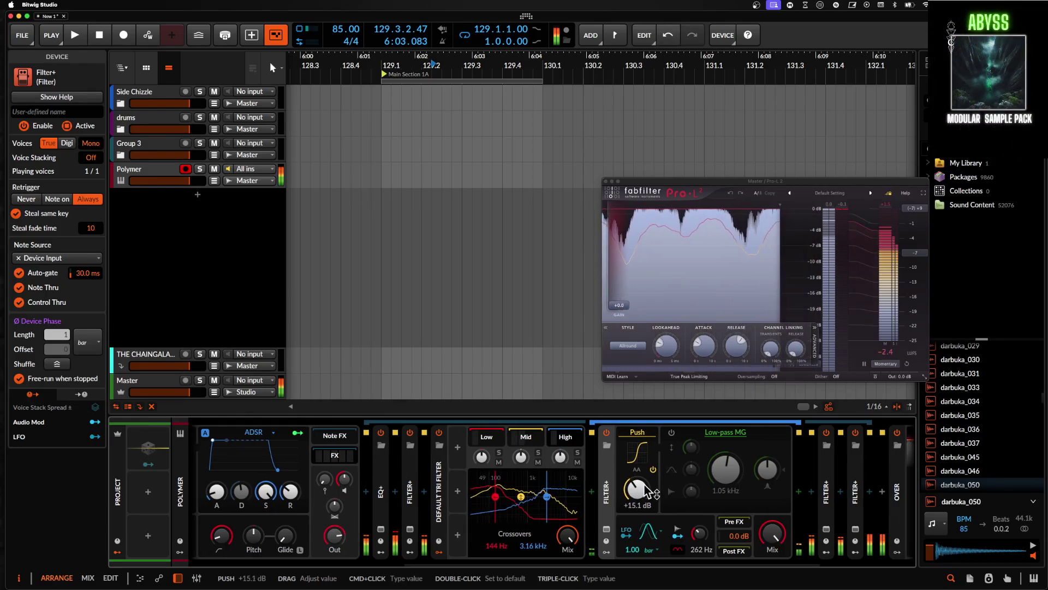
double_click(647, 490)
Insert an EQ+ after the High band's Filter+ and set its band 8 bell to 11.4 kHz, +13.8 dB and Q 0.27
click(799, 493)
text(EQ)
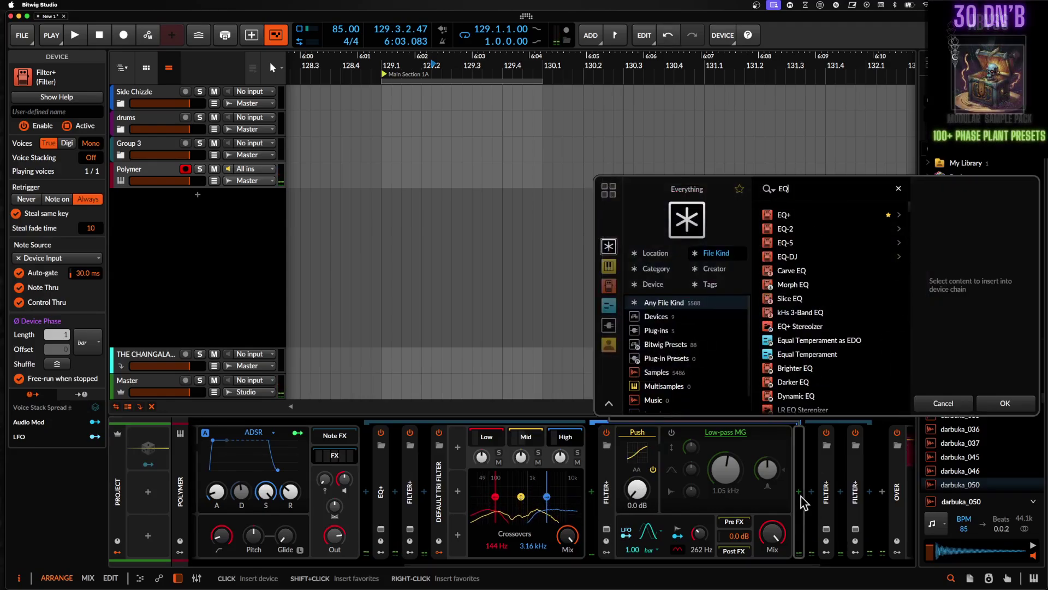
click(784, 215)
click(1005, 403)
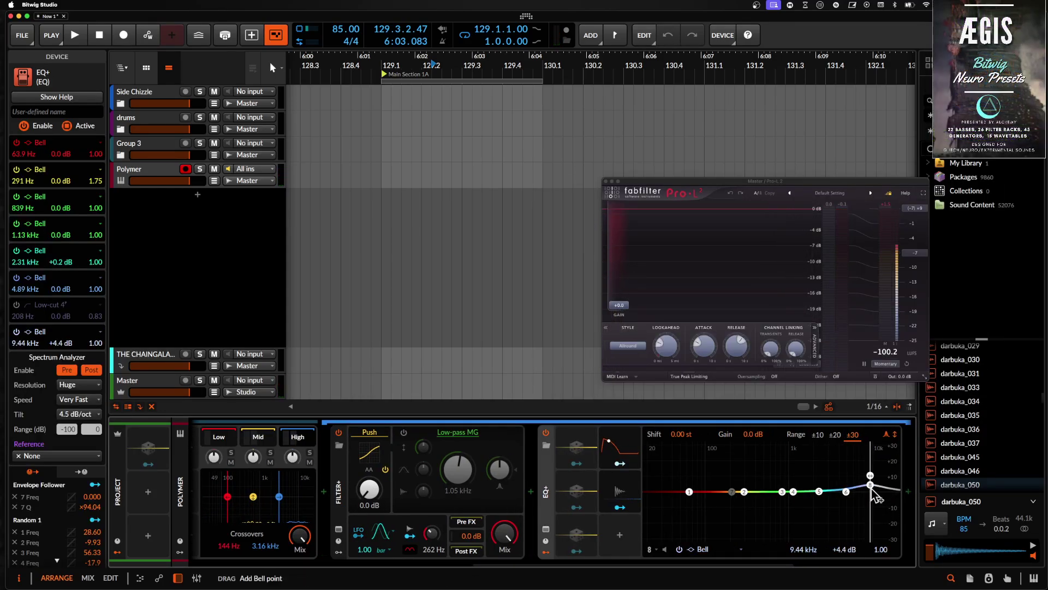
drag(871, 489, 878, 526)
drag(877, 478, 880, 477)
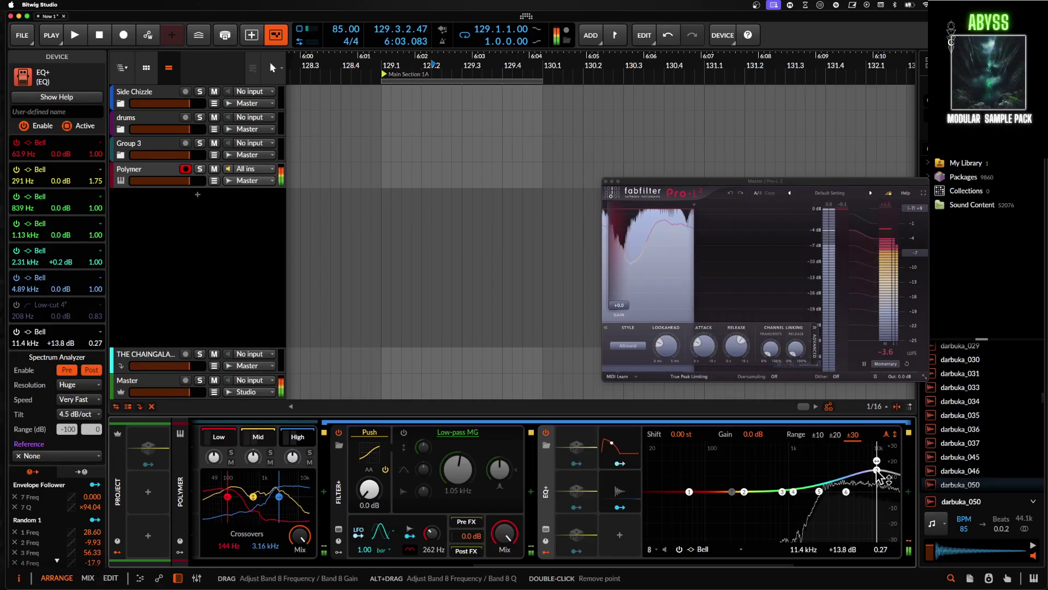
Bypass the High band's EQ+ and raise the Push of the Filter+ before it to +16.1 dB
click(546, 433)
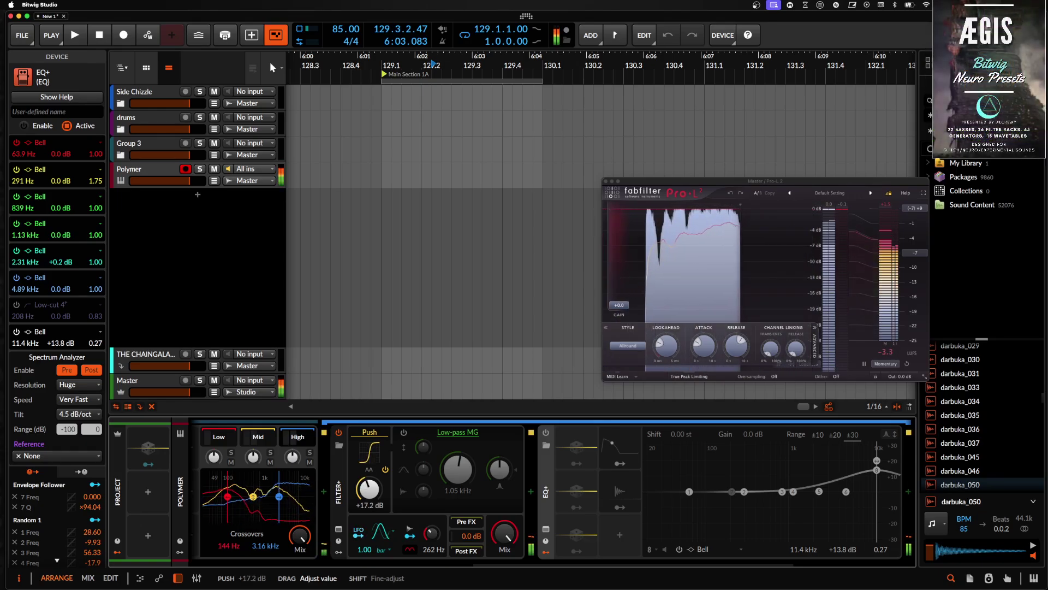
scroll(369, 495, left, 10)
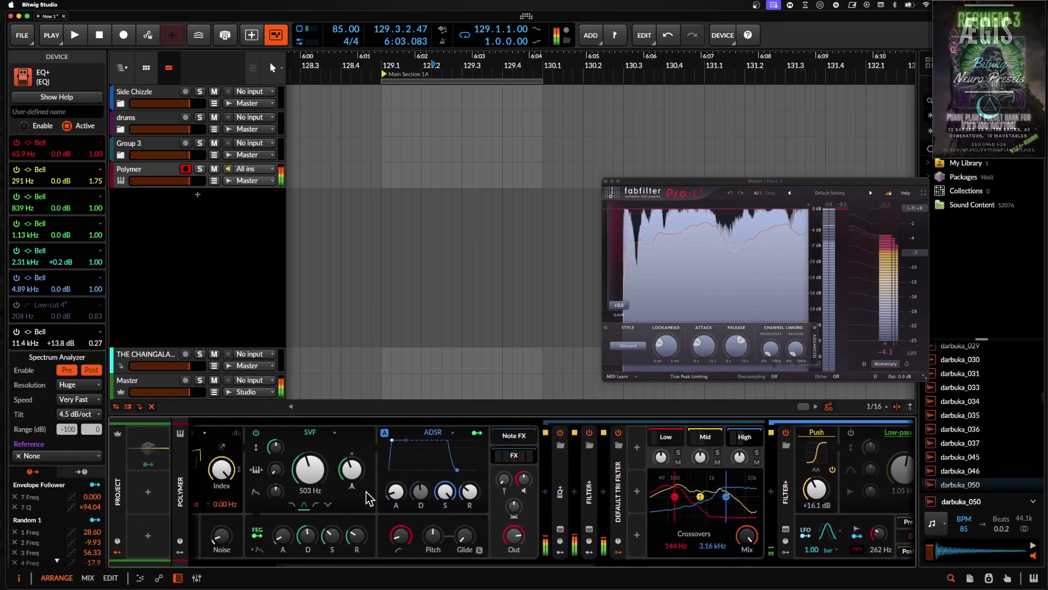
scroll(369, 495, right, 8)
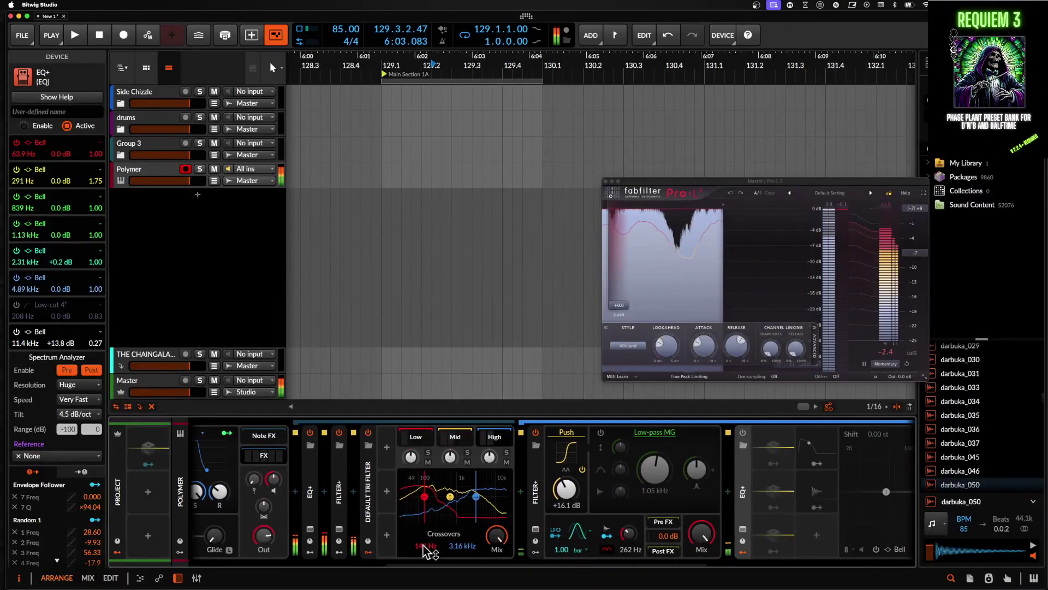
Collapse the Filter+ and the EQ+ in the High band chain
click(368, 553)
double_click(516, 512)
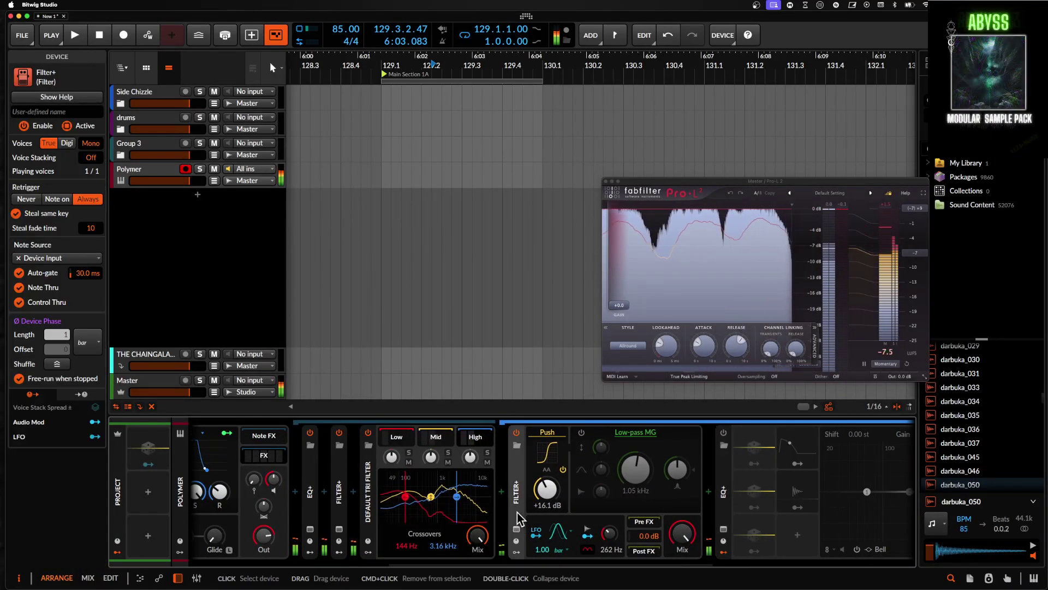
scroll(517, 512, right, 5)
scroll(517, 512, right, 3)
double_click(358, 520)
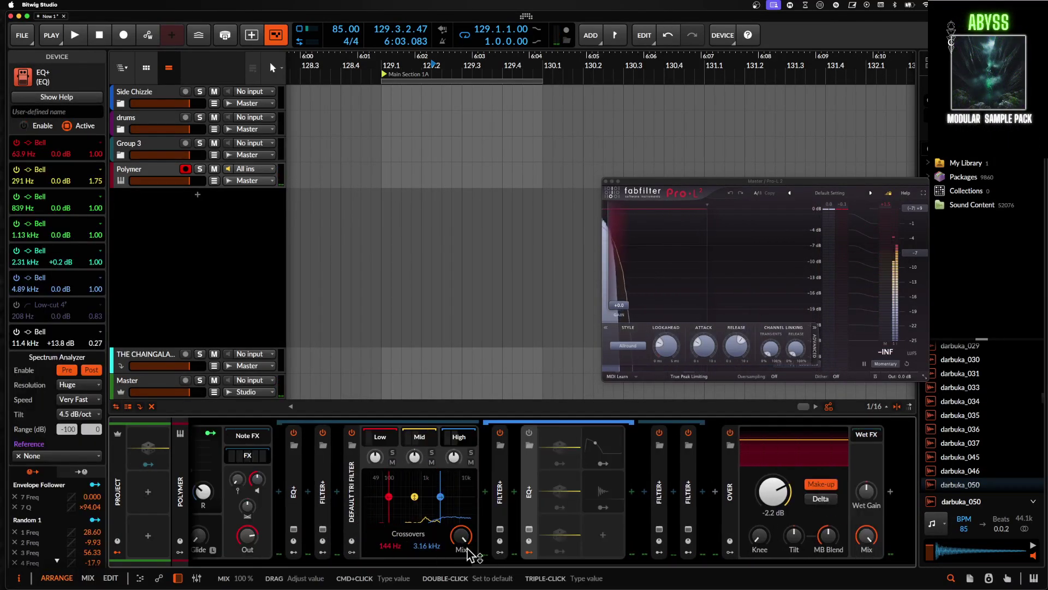
Expand the two Filter+ devices after the multiband device and lower the first one's SVF cutoff to 29.3 kHz
double_click(691, 493)
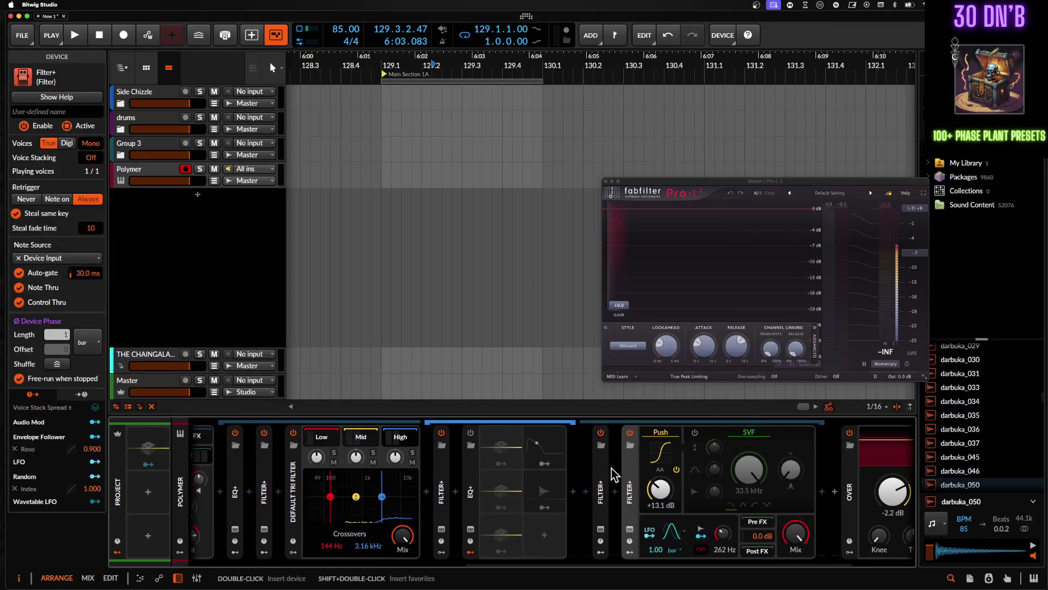
double_click(612, 469)
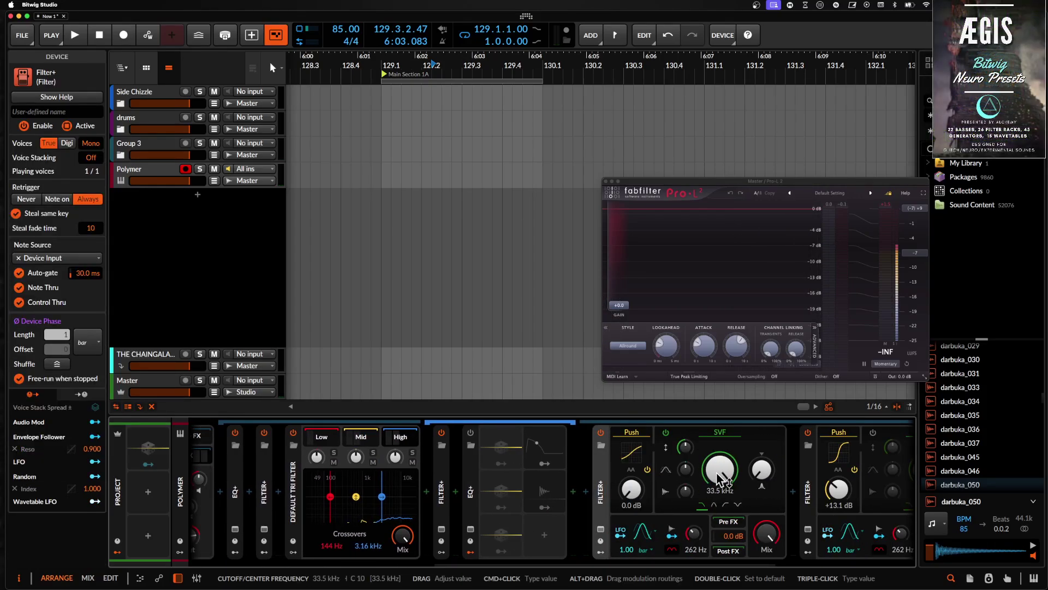
drag(721, 480, 721, 480)
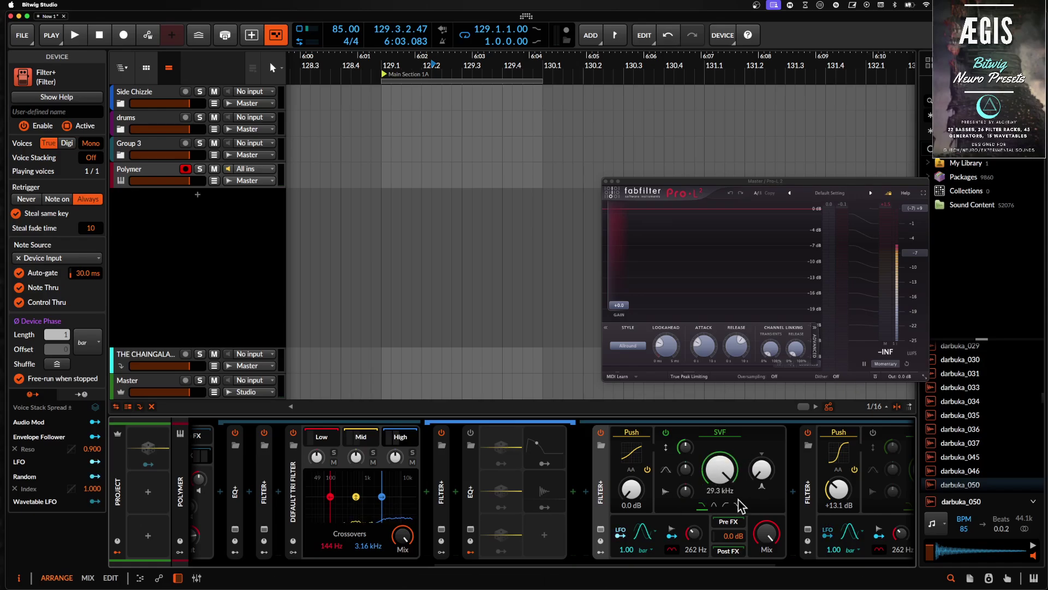
click(601, 553)
click(601, 554)
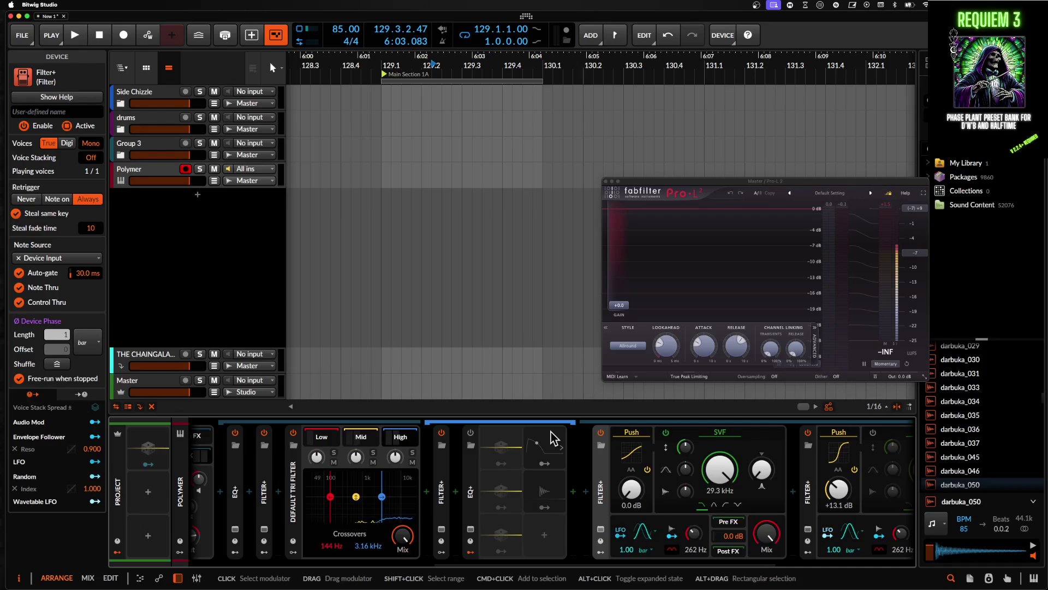
Expand the bypassed EQ+ in the High band chain
double_click(466, 476)
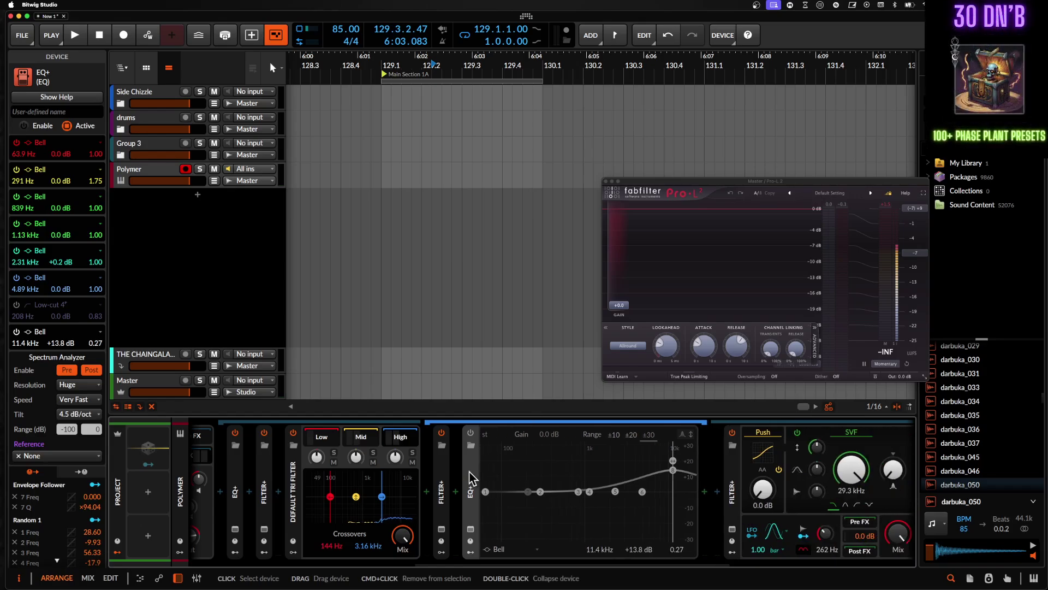
Collapse the High band's EQ+ and the DEFAULT TRI FILTER multiband device
double_click(471, 480)
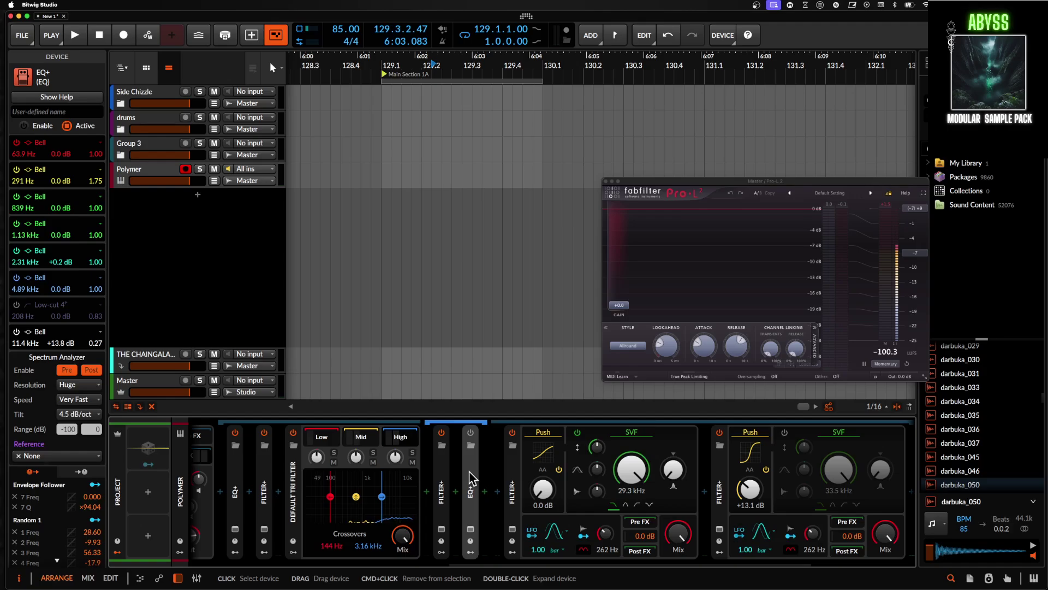
scroll(423, 480, left, 10)
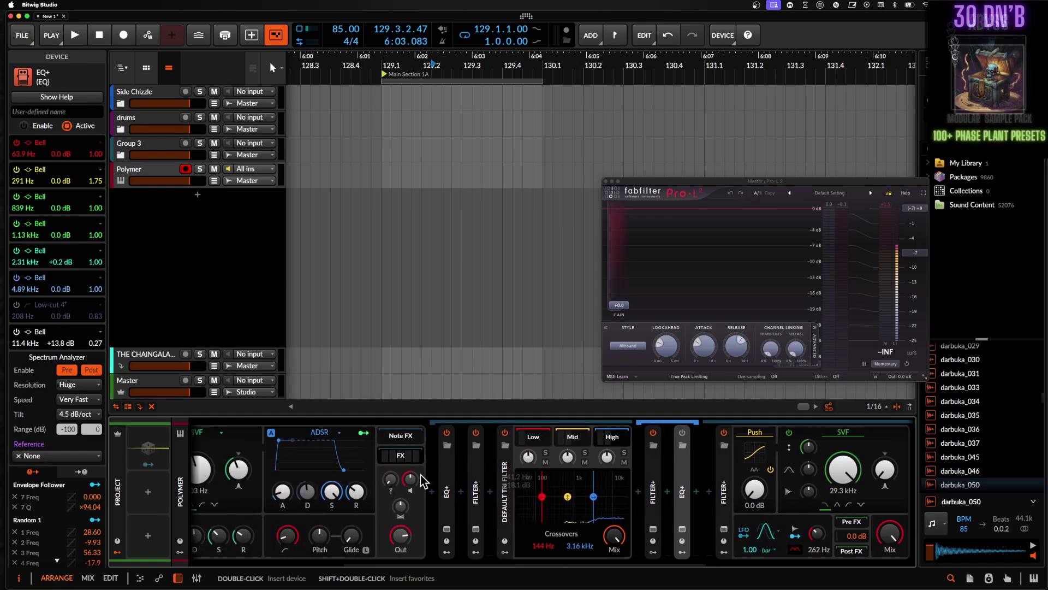
scroll(422, 480, right, 10)
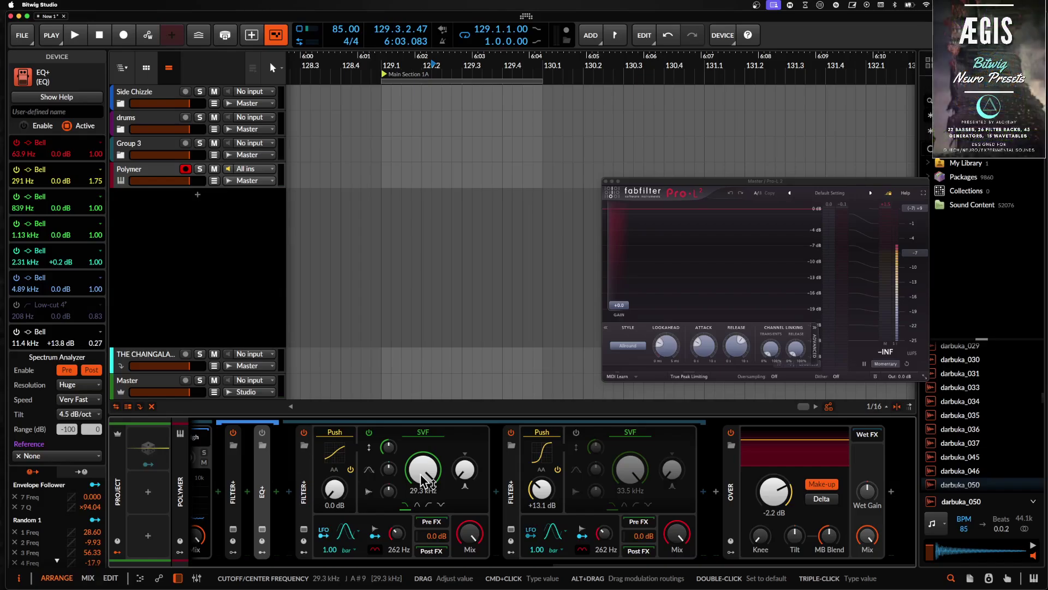
scroll(422, 481, left, 8)
double_click(440, 511)
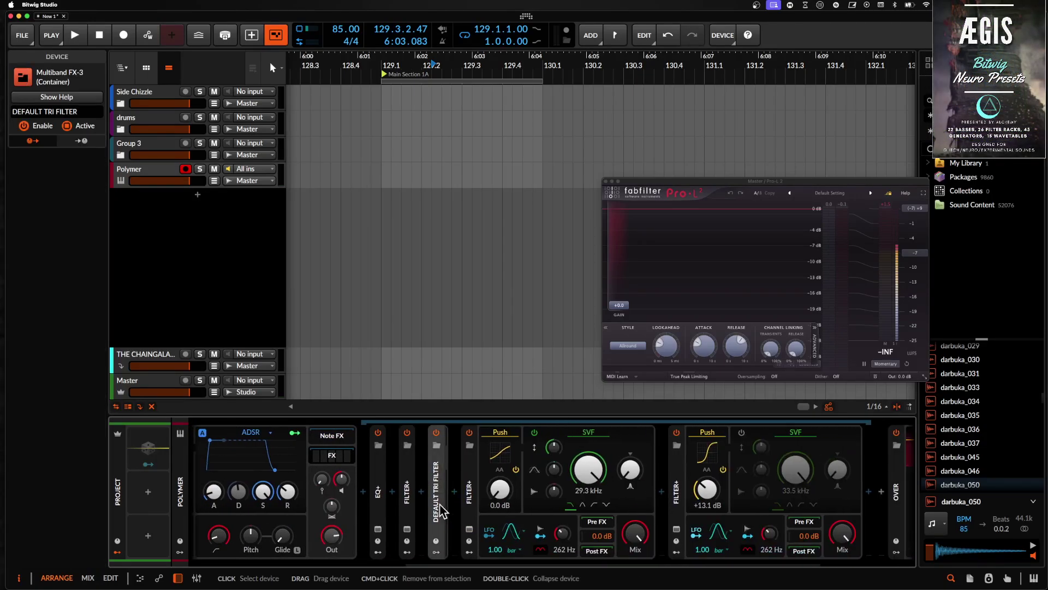
Audition Polymer's Pitch macro by raising it to 66.7 % and reset it to its default
scroll(328, 524, left, 8)
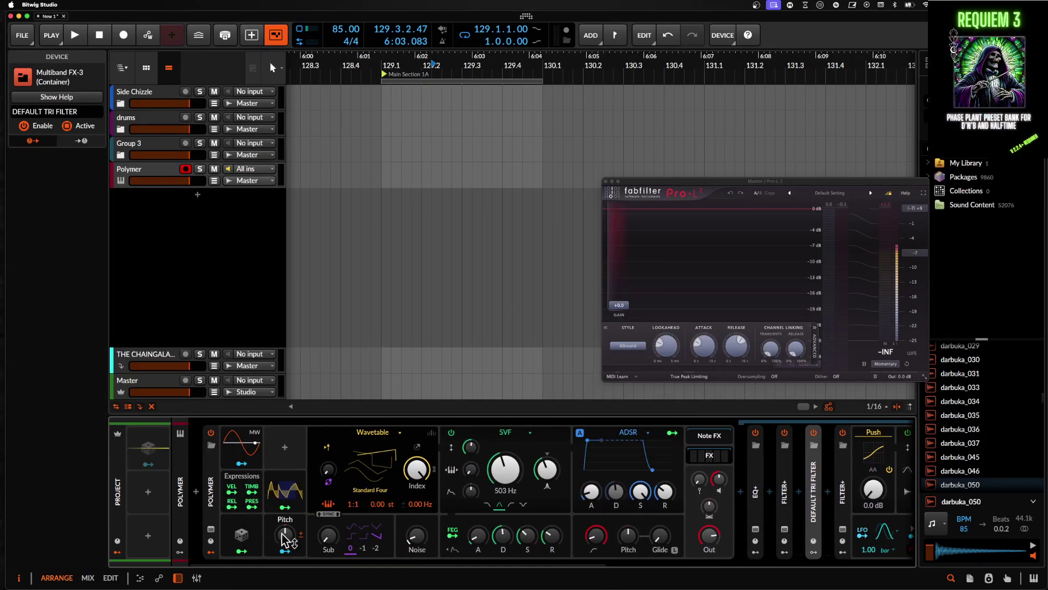
drag(284, 539, 285, 502)
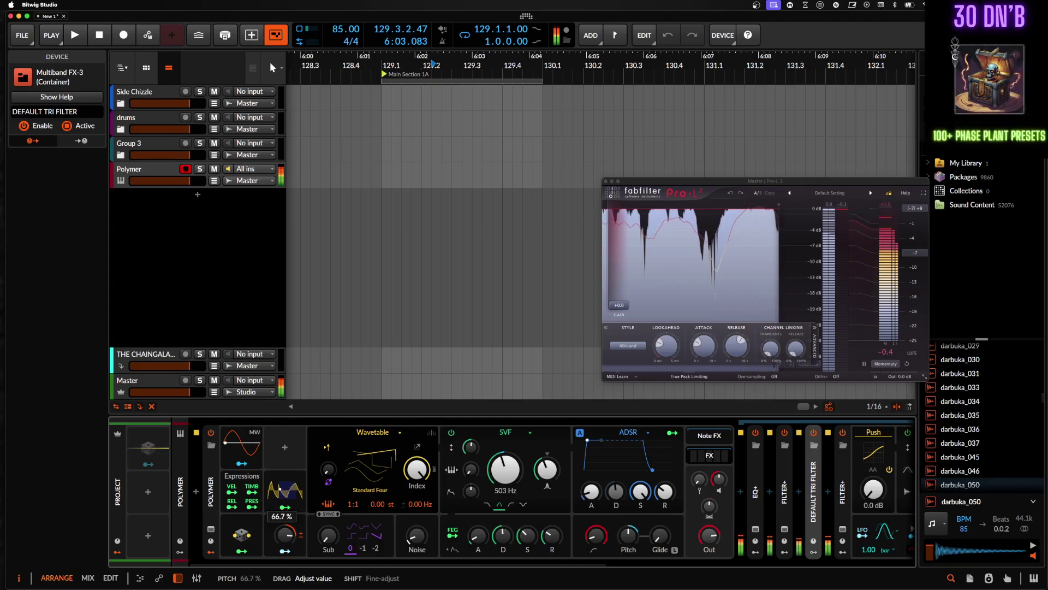
double_click(285, 536)
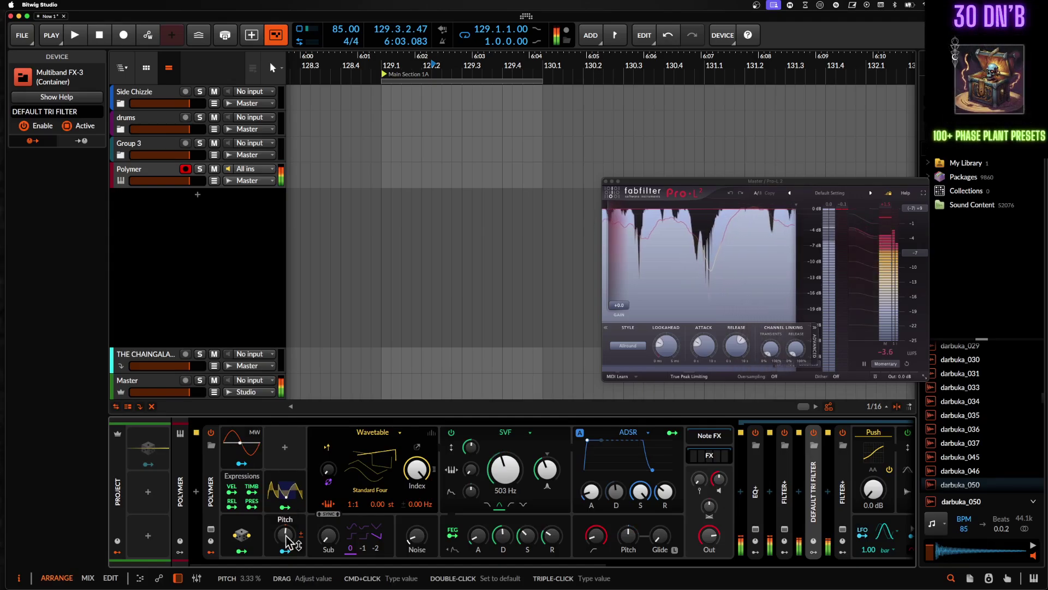
Select Polymer, show its oscillator's Unison Settings and expand the Random modulator
click(226, 472)
drag(91, 157, 90, 165)
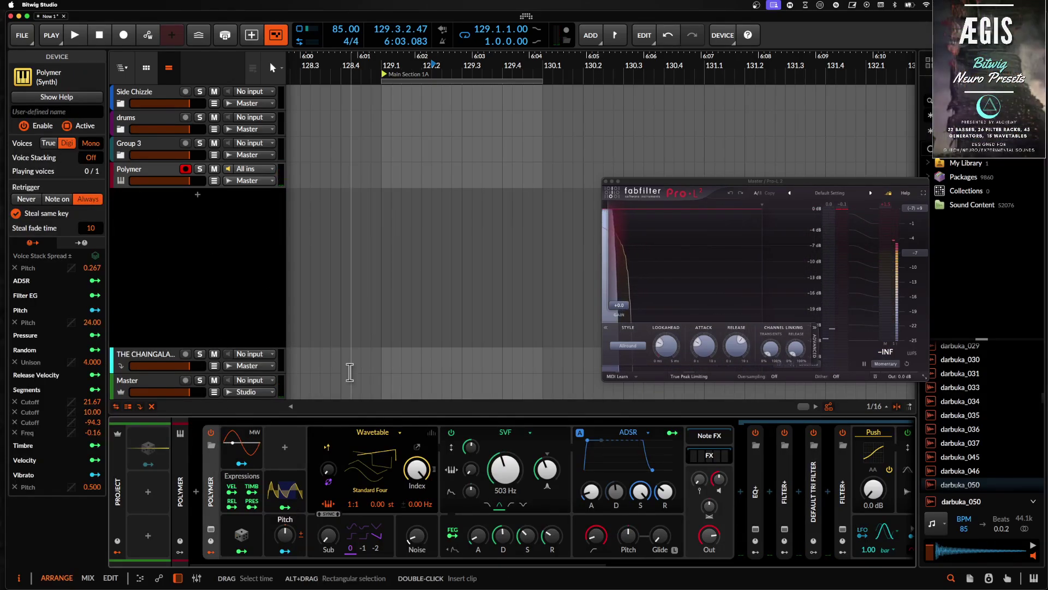
click(433, 434)
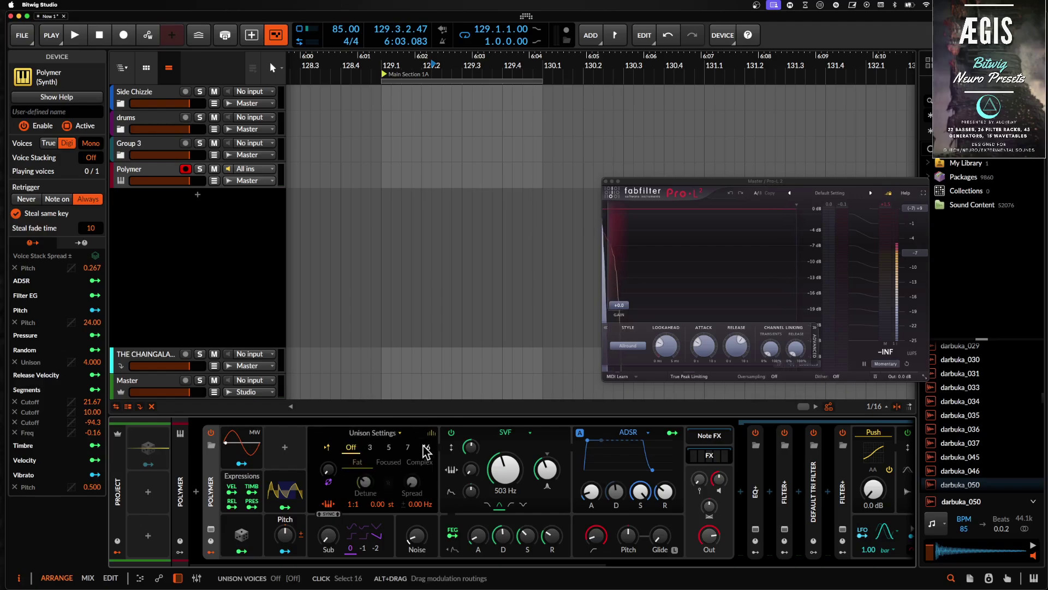
click(242, 539)
click(258, 535)
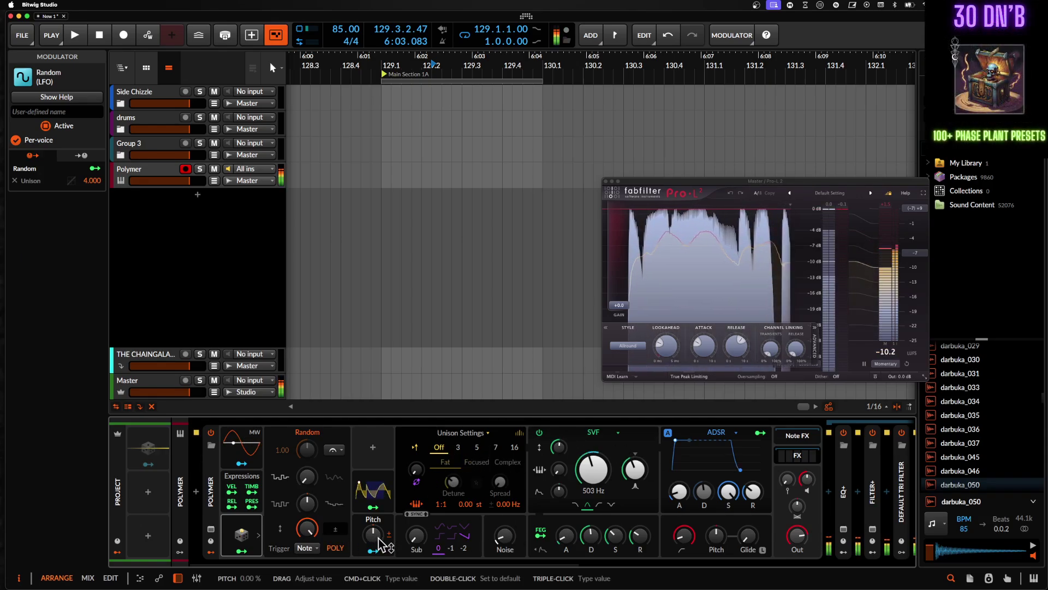
Audition the Pitch macro with 5 unison voices on the oscillator, and switch unison back off
drag(377, 538, 377, 516)
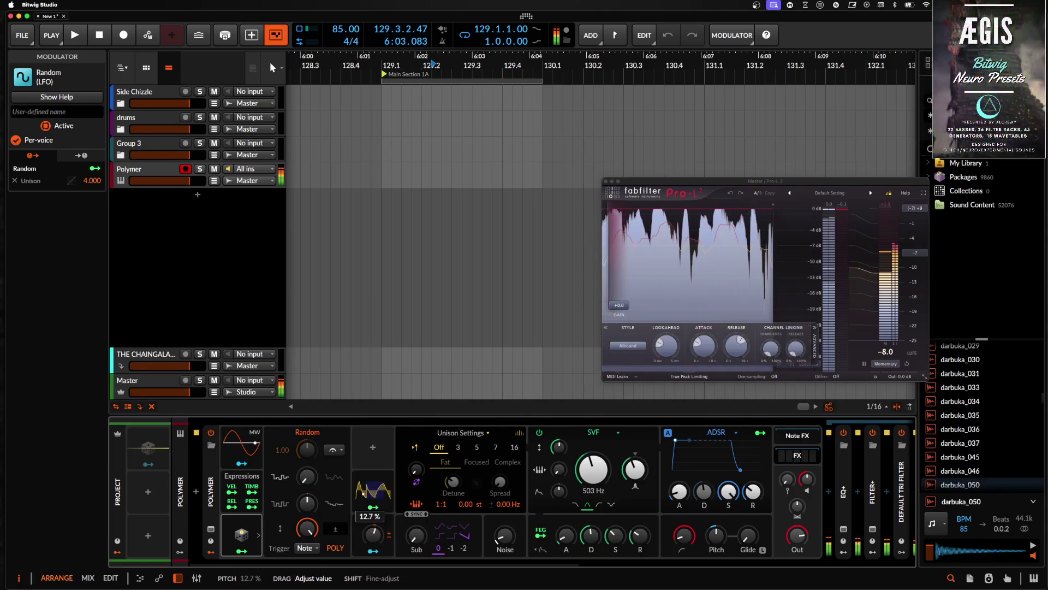
drag(377, 527, 377, 538)
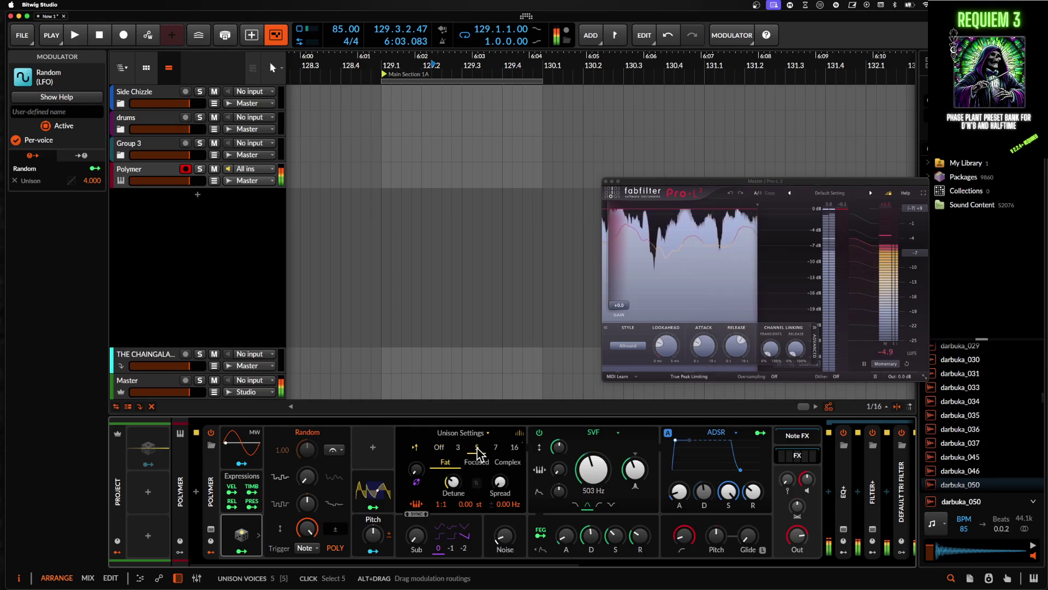
mouse_move(377, 537)
mouse_down()
mouse_move(377, 481)
mouse_move(377, 536)
mouse_up()
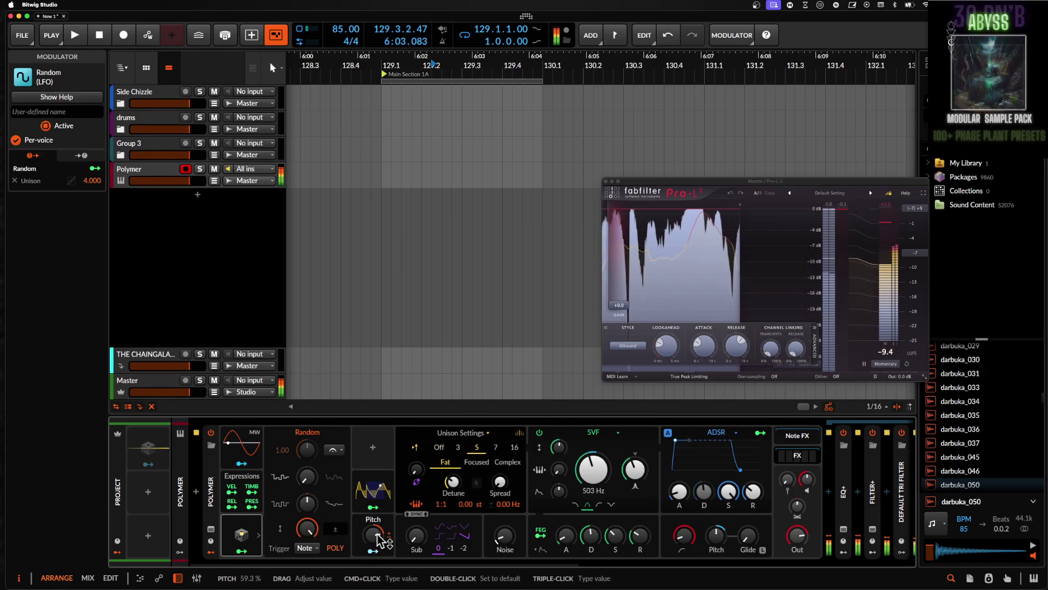
click(439, 447)
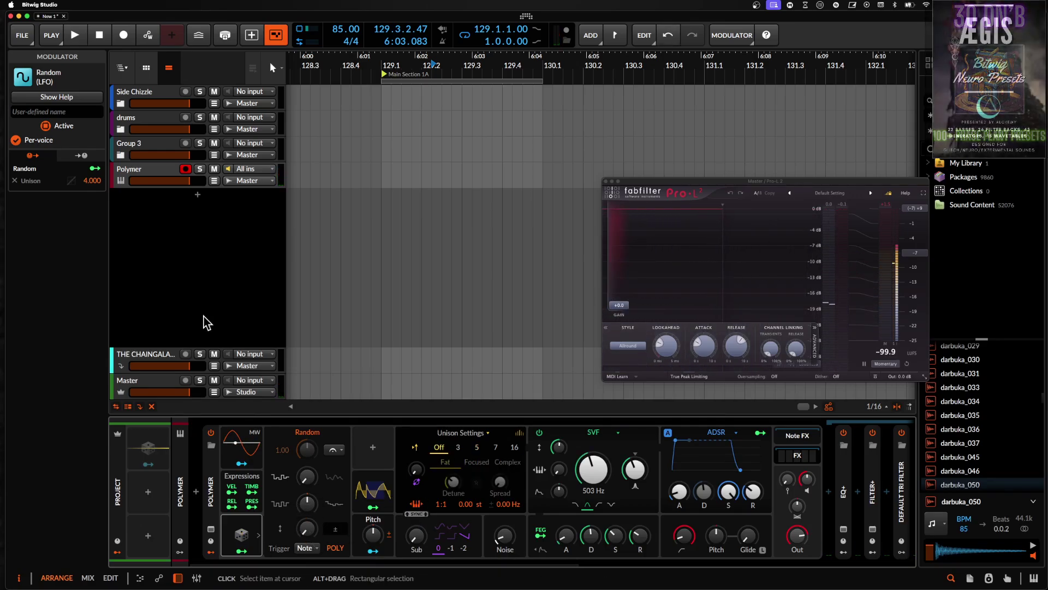
Set Polymer's Voice Stacking to 2 and return the oscillator from Unison Settings to the Wavetable view
click(212, 479)
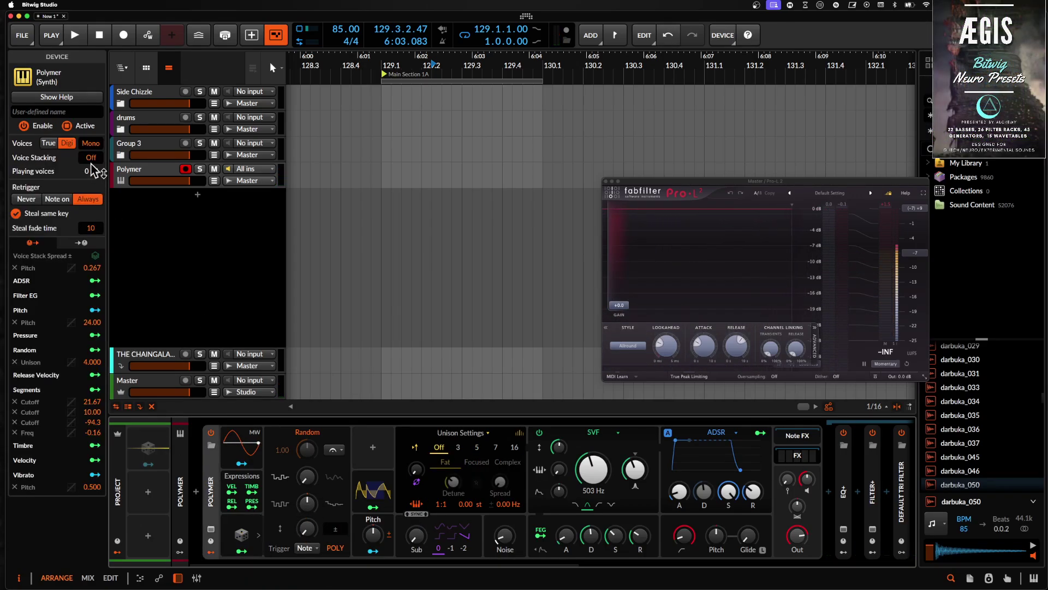
click(482, 437)
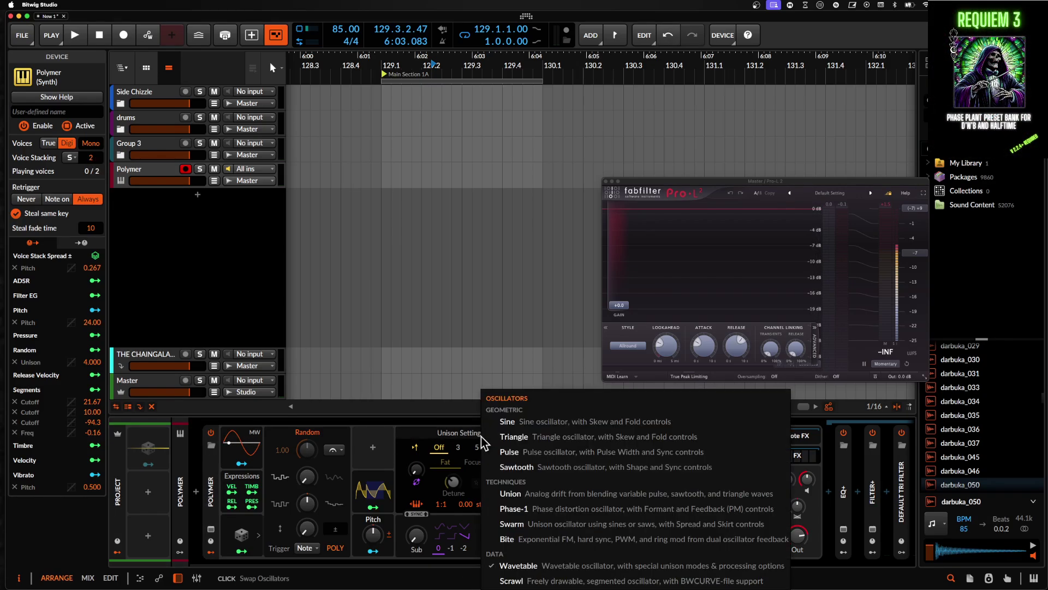
click(440, 428)
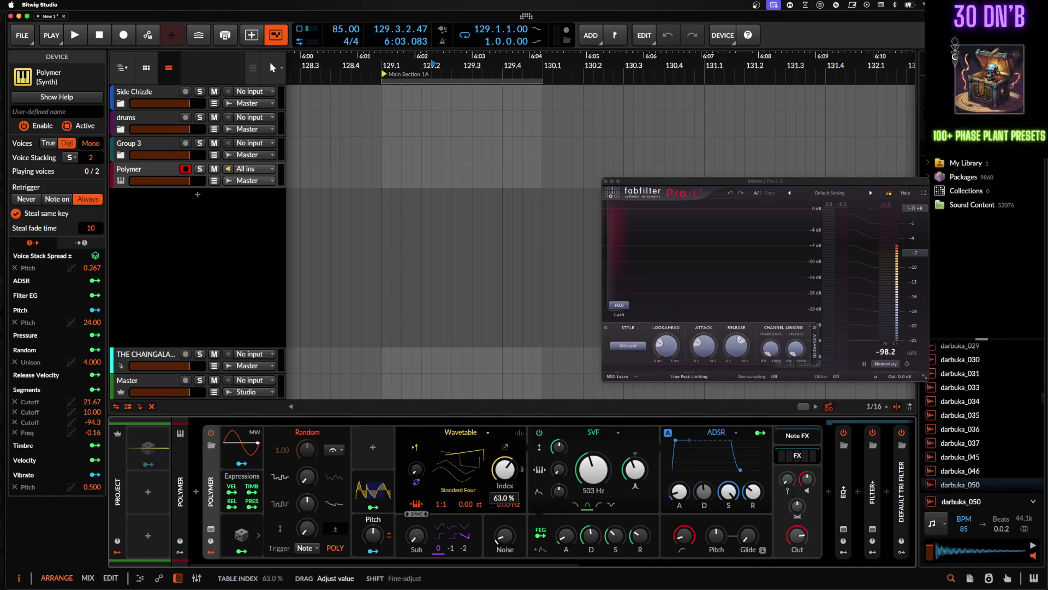
Try Remove Fundamental on the wavetable with the Sub level blended in, and take both back out
click(505, 448)
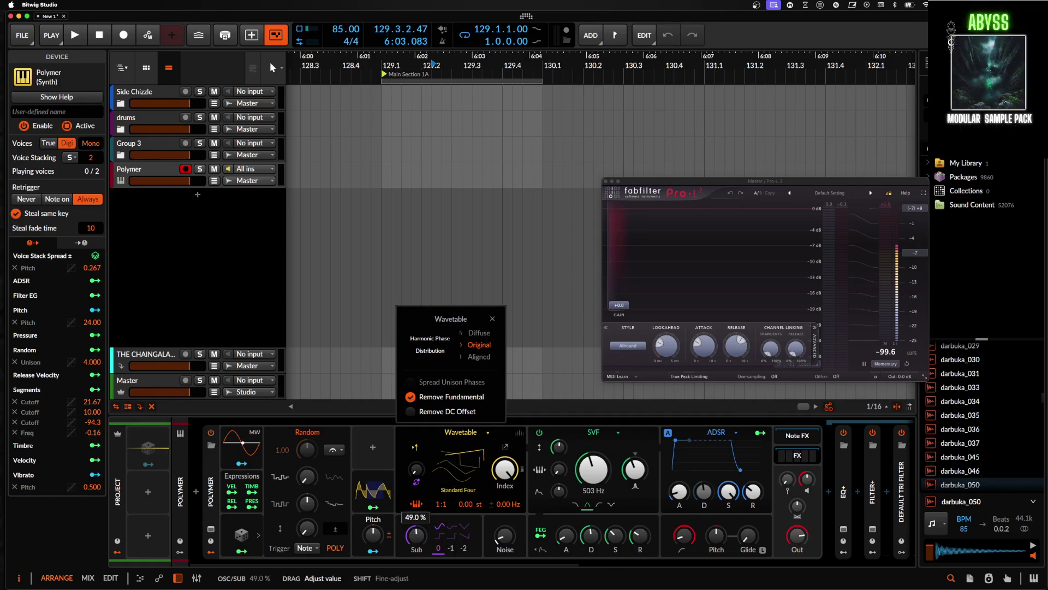
drag(416, 535, 416, 486)
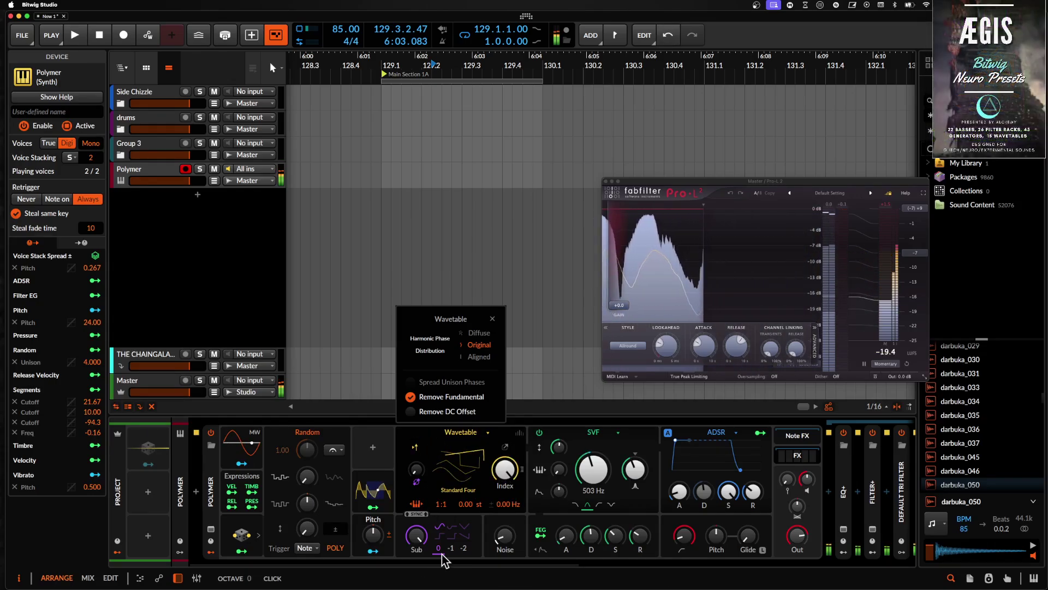
drag(416, 535, 416, 584)
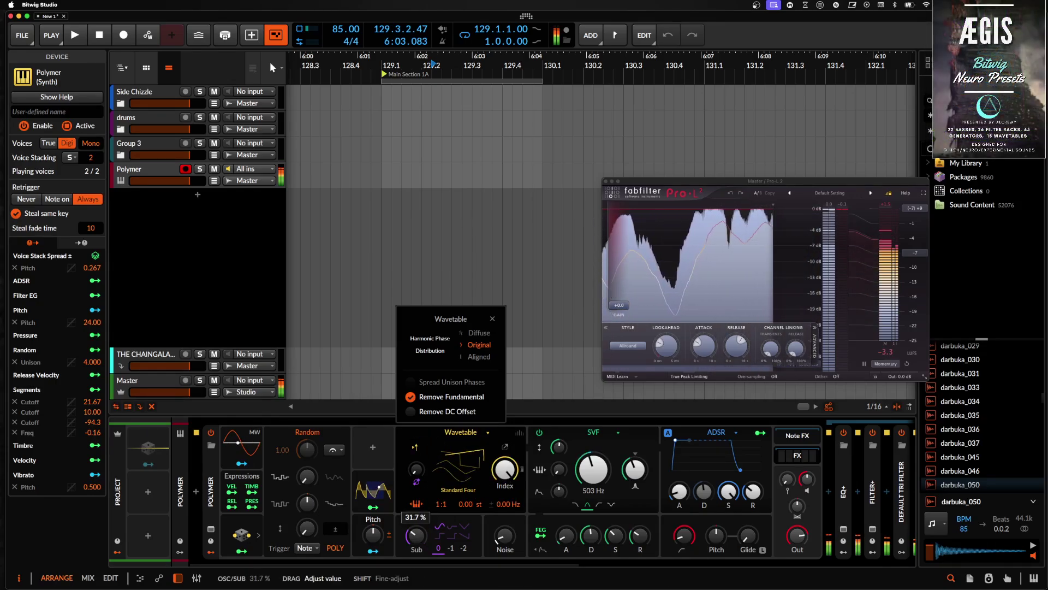
mouse_move(373, 534)
mouse_down()
mouse_move(373, 545)
mouse_move(373, 518)
mouse_up()
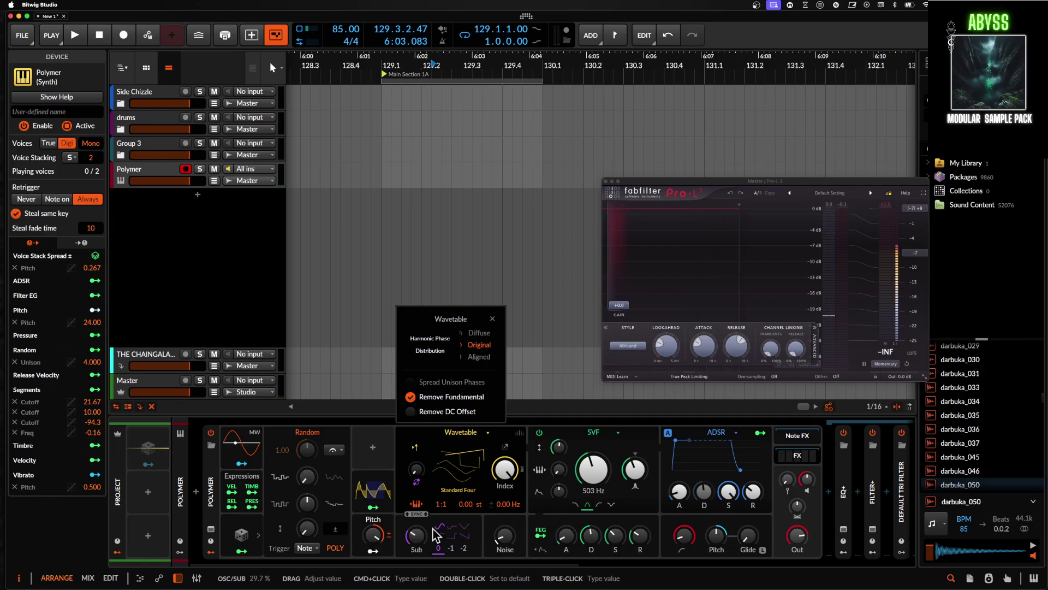
drag(435, 536, 435, 552)
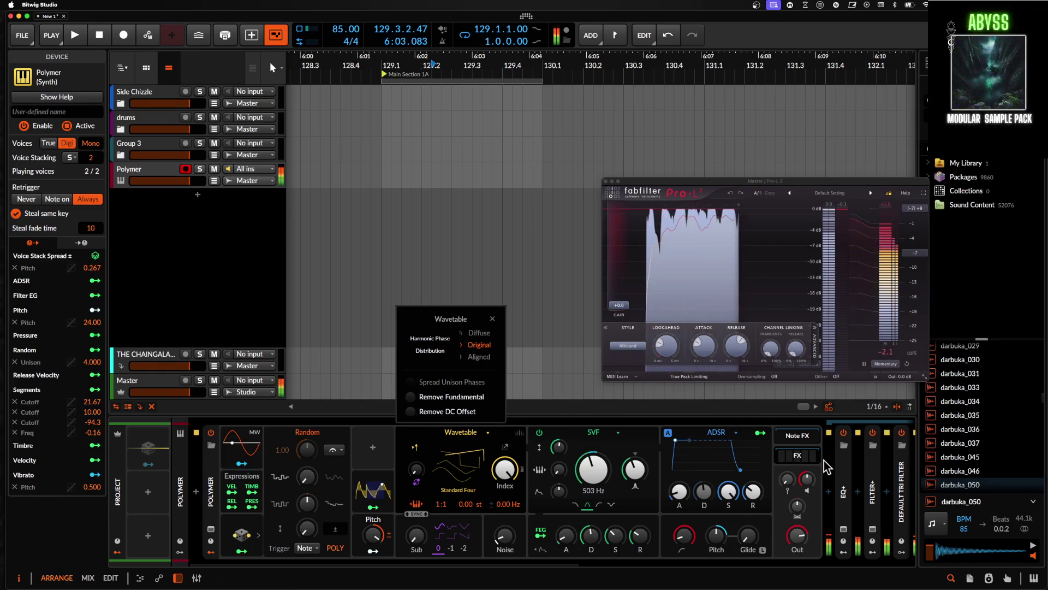
Collapse the two Filter+ devices that follow the DEFAULT TRI FILTER
scroll(845, 469, right, 5)
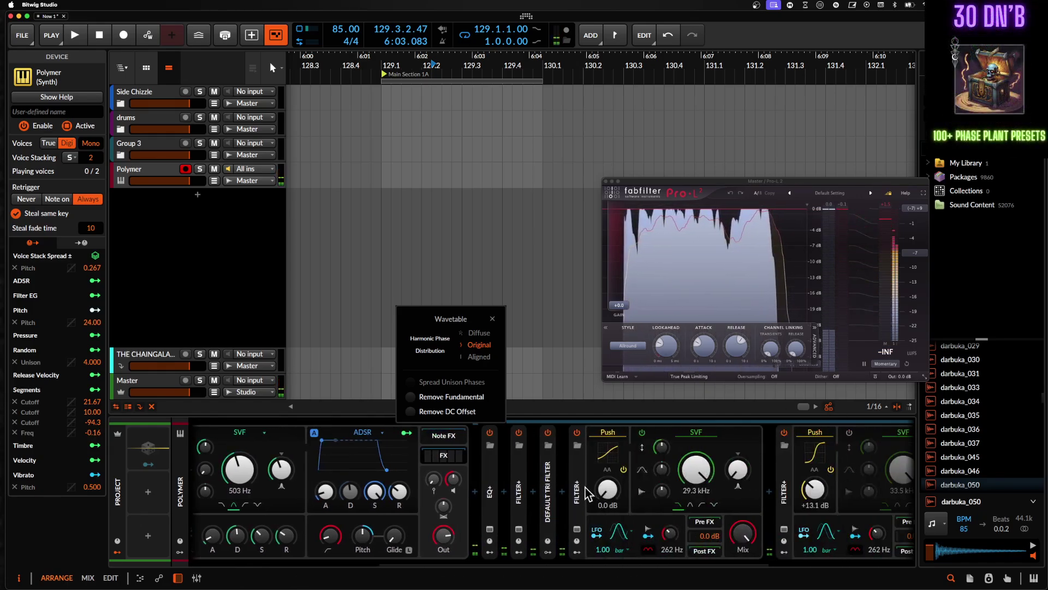
click(581, 468)
double_click(604, 469)
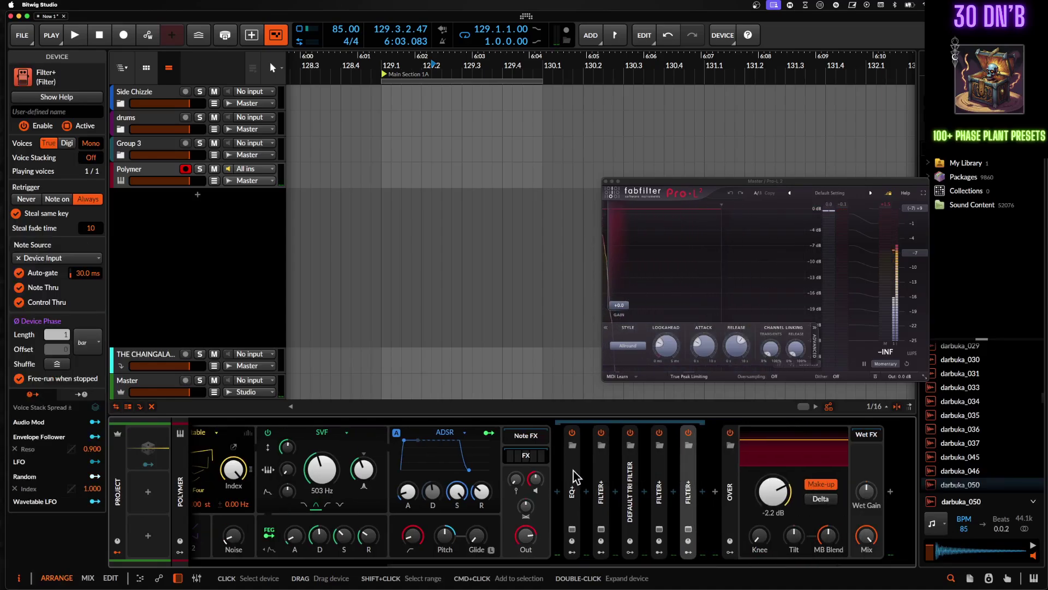
Bypass the five effects from EQ+ through the last Filter+ plus Polymer's SVF, and audition the Pitch macro on the raw sound
shift+click(569, 469)
key(0)
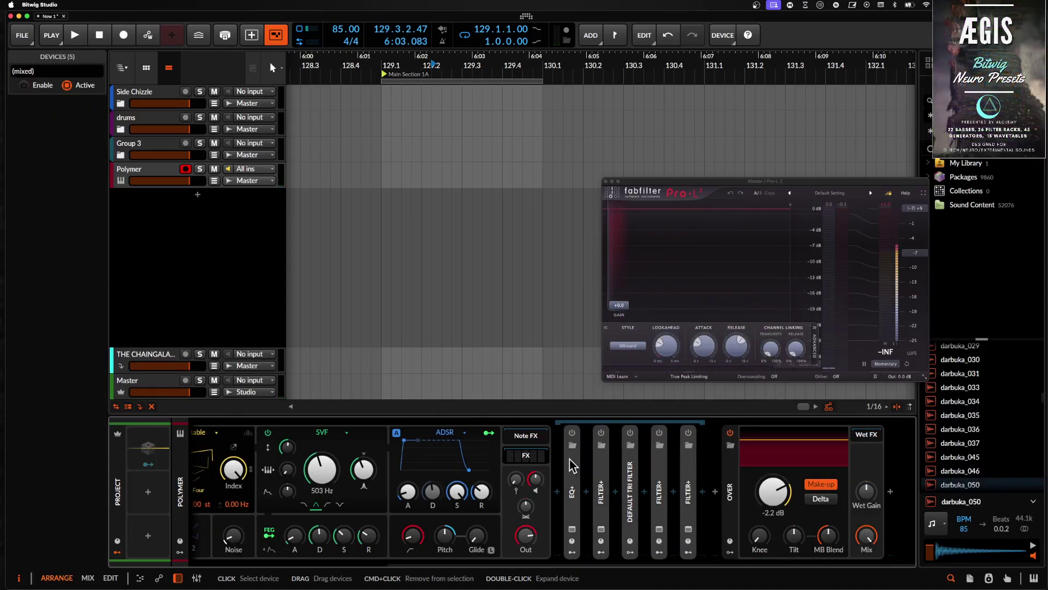
click(268, 432)
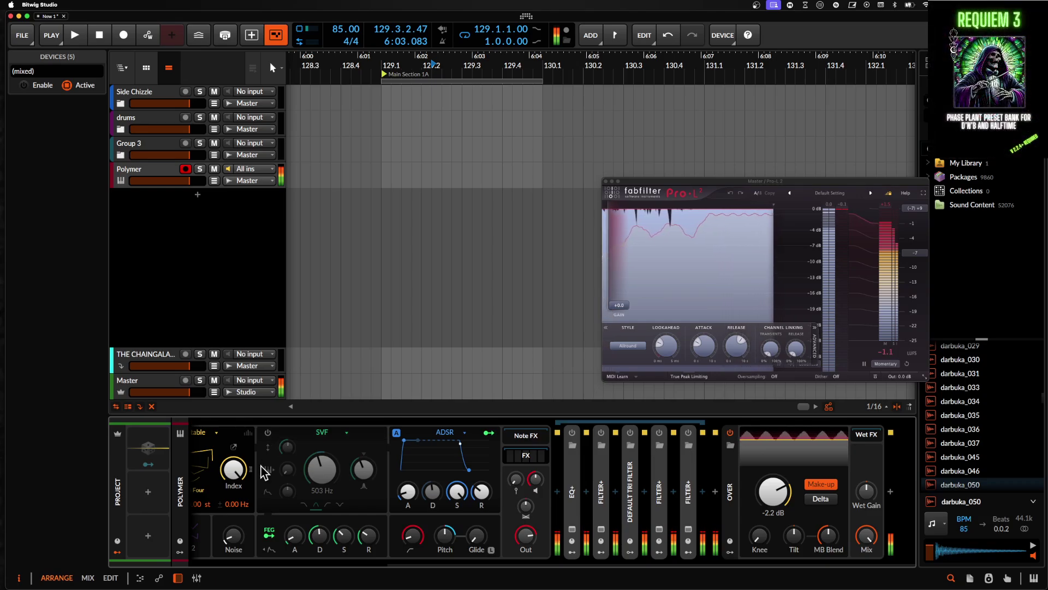
scroll(263, 473, left, 5)
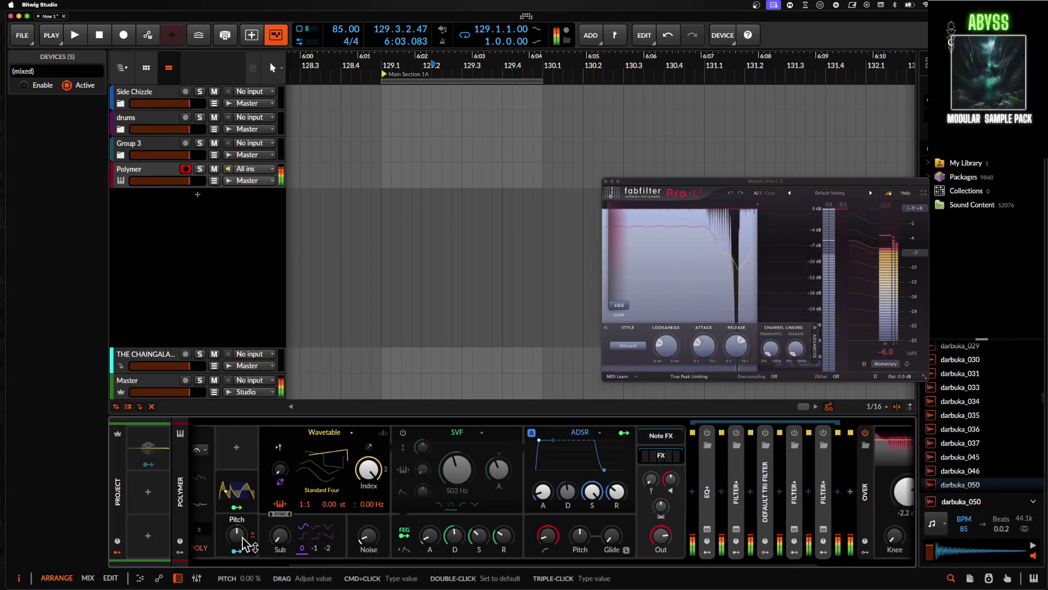
drag(237, 538, 236, 507)
scroll(619, 464, right, 3)
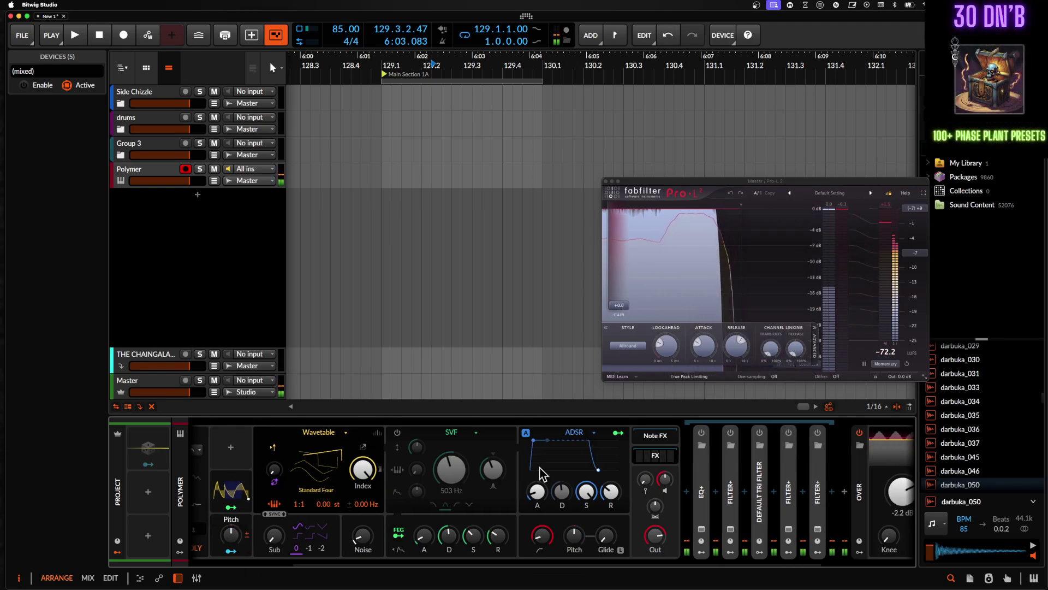
Re-enable the EQ+, the three Filter+ devices and the DEFAULT TRI FILTER
click(627, 432)
click(656, 432)
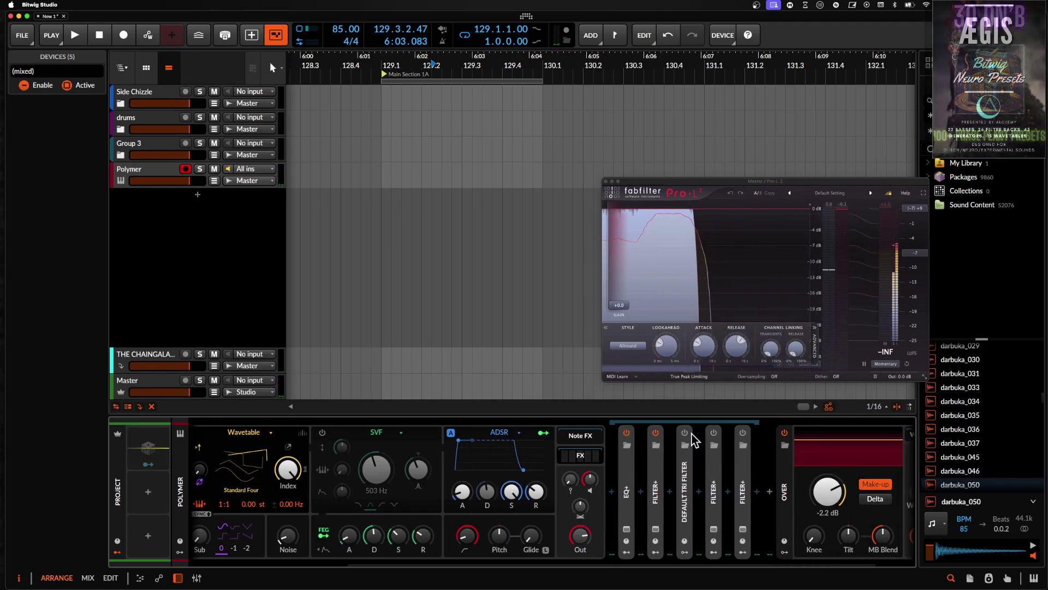
click(685, 432)
click(713, 433)
click(744, 433)
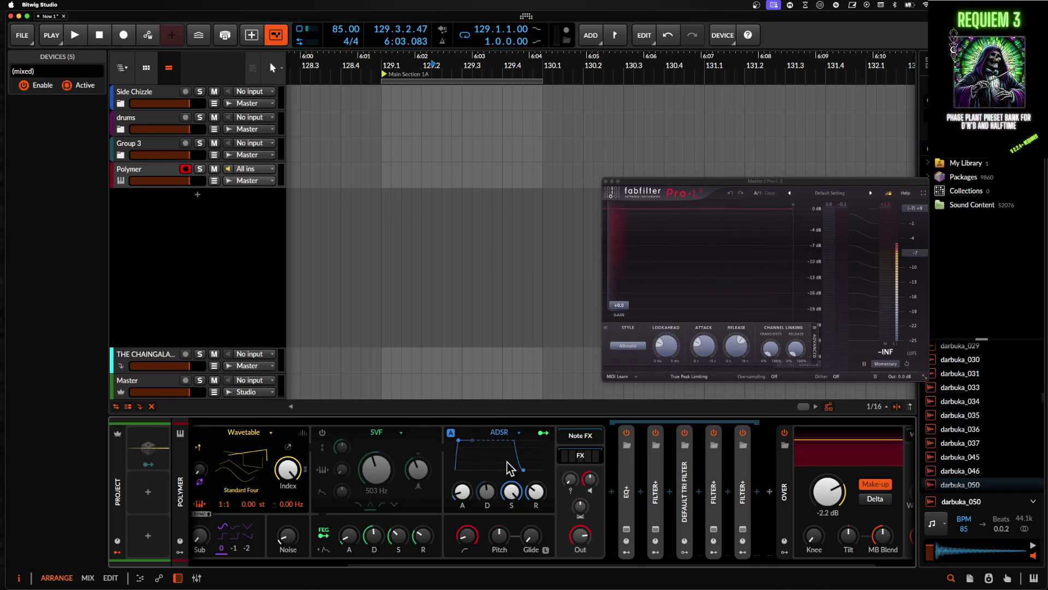
Switch Polymer's SVF filter back on and change its mode to notch
scroll(510, 468, left, 2)
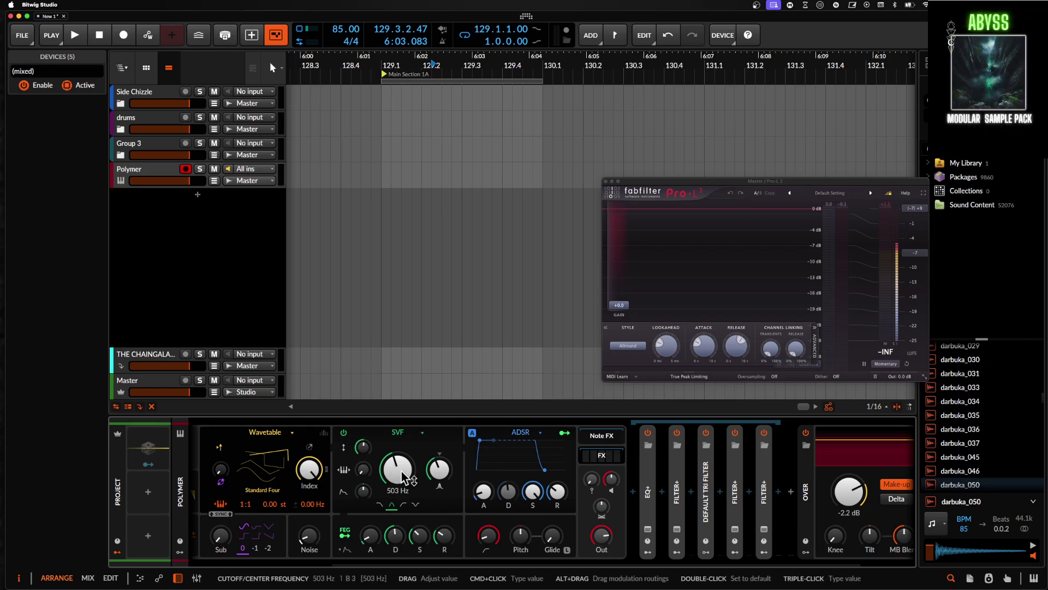
click(416, 505)
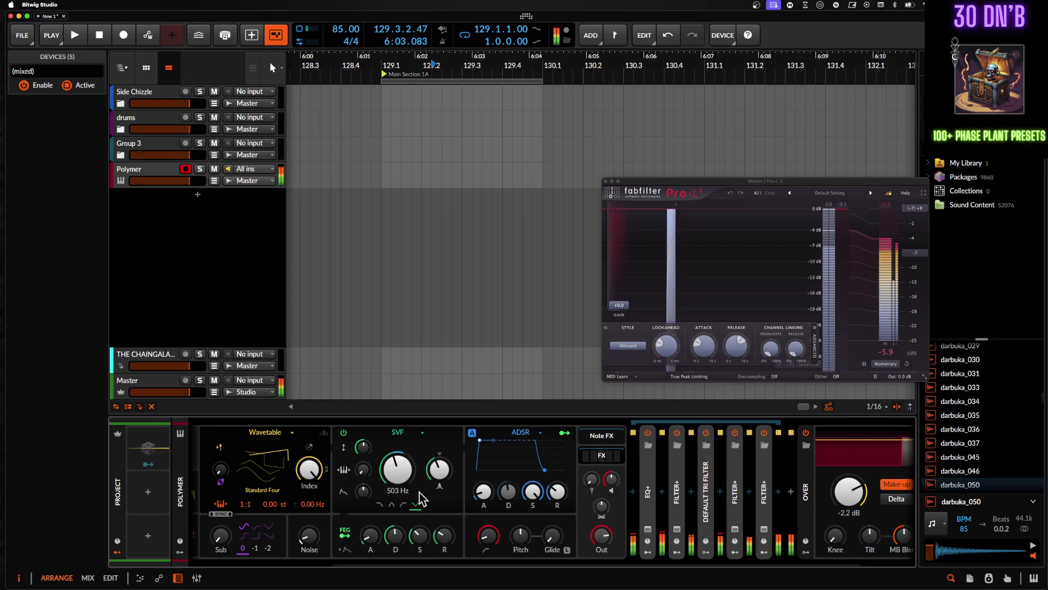
Raise Polymer's Pitch macro to 82 % and set the oscillator's Noise level to 11 %
scroll(266, 541, left, 4)
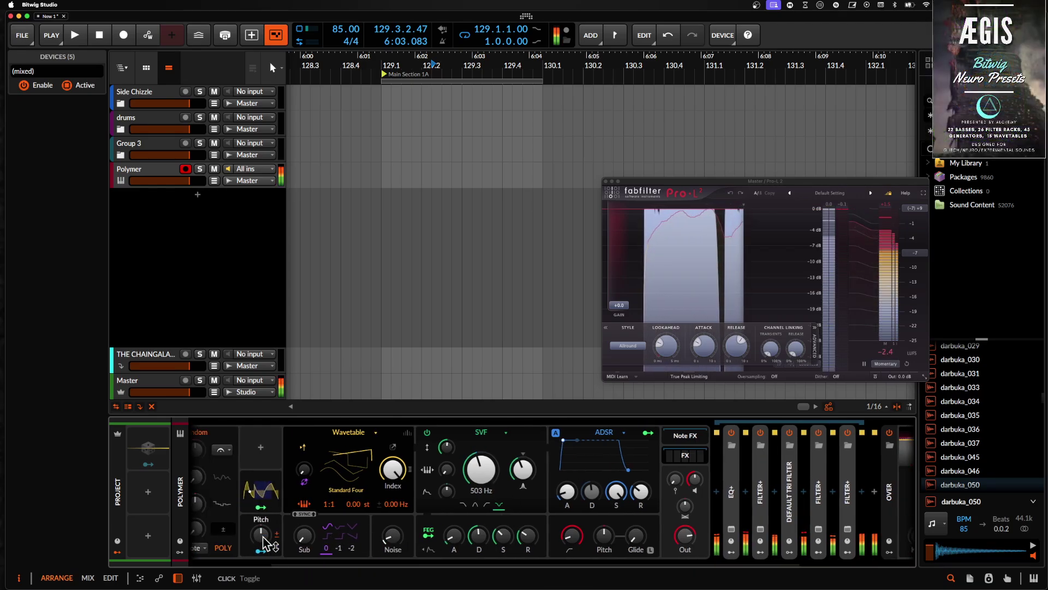
drag(365, 538, 366, 565)
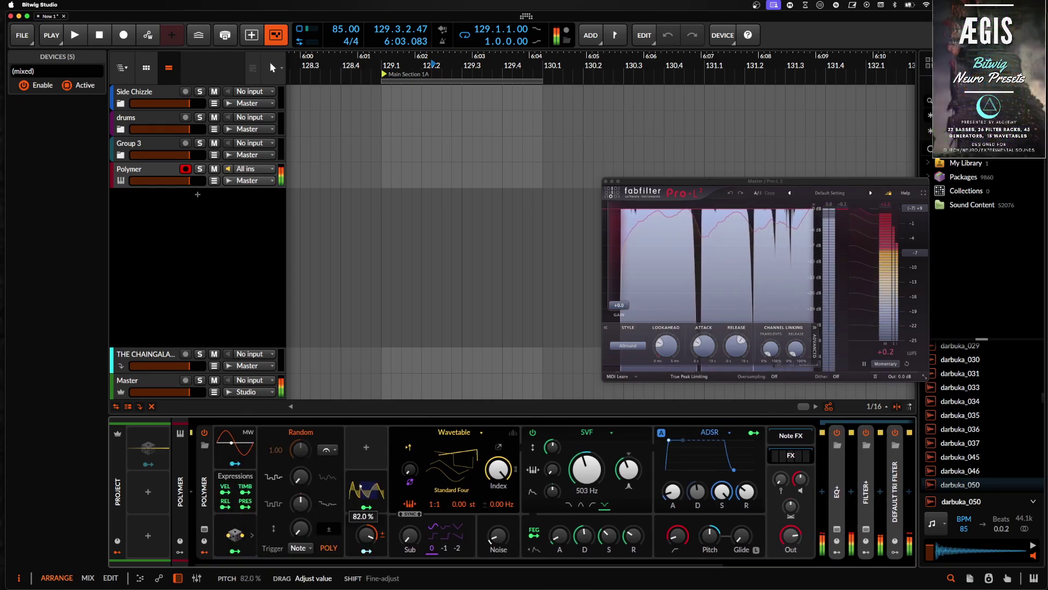
drag(496, 537, 497, 538)
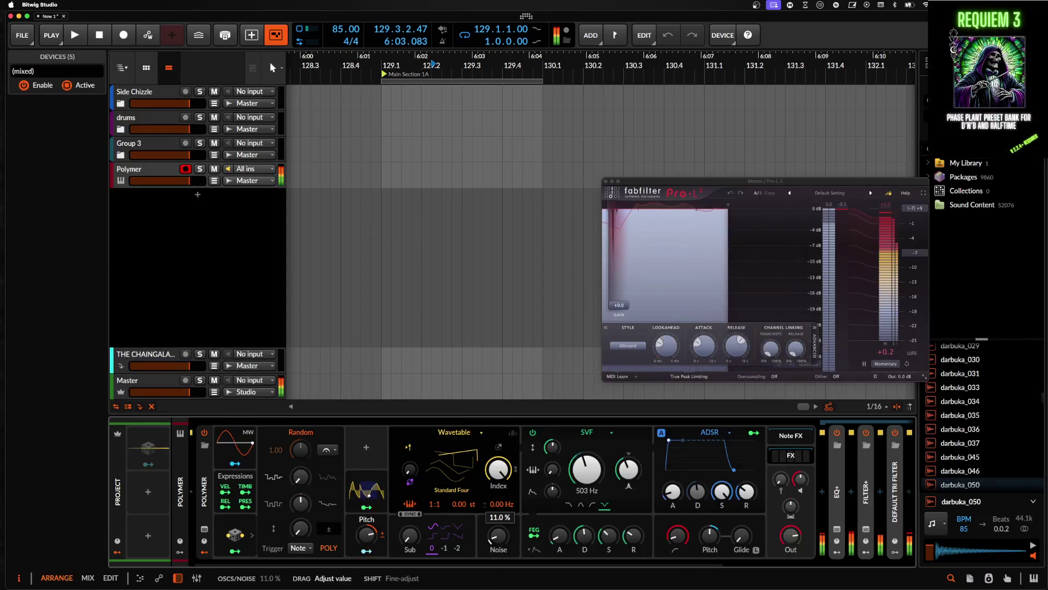
Switch Polymer's SVF filter mode to band-pass, auditioning the Pitch macro before and after and adjusting the wavetable Index slightly
mouse_move(365, 535)
mouse_down()
mouse_move(366, 513)
mouse_move(367, 538)
mouse_up()
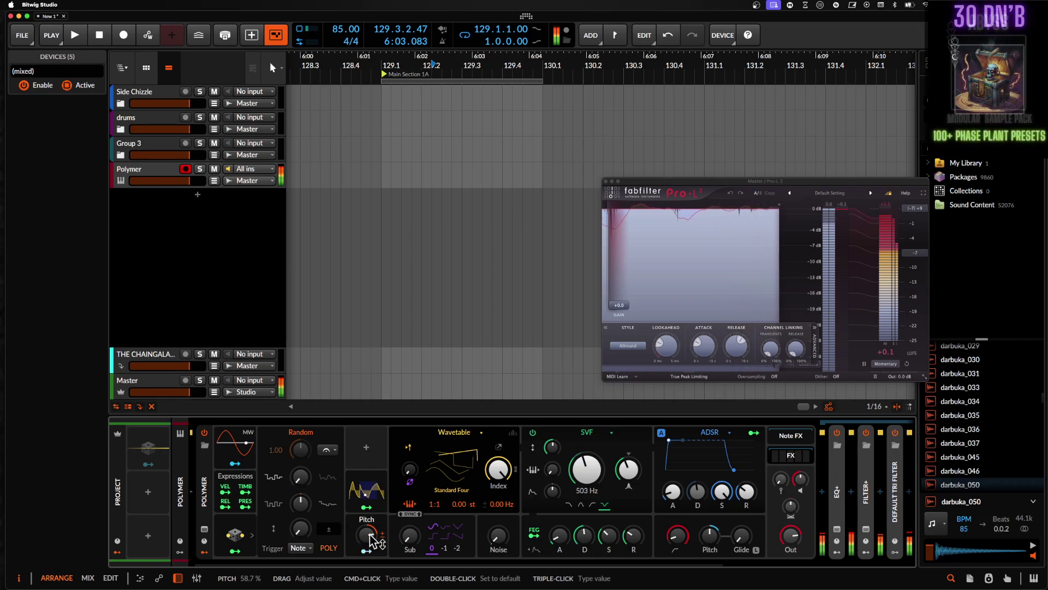
drag(498, 470, 498, 475)
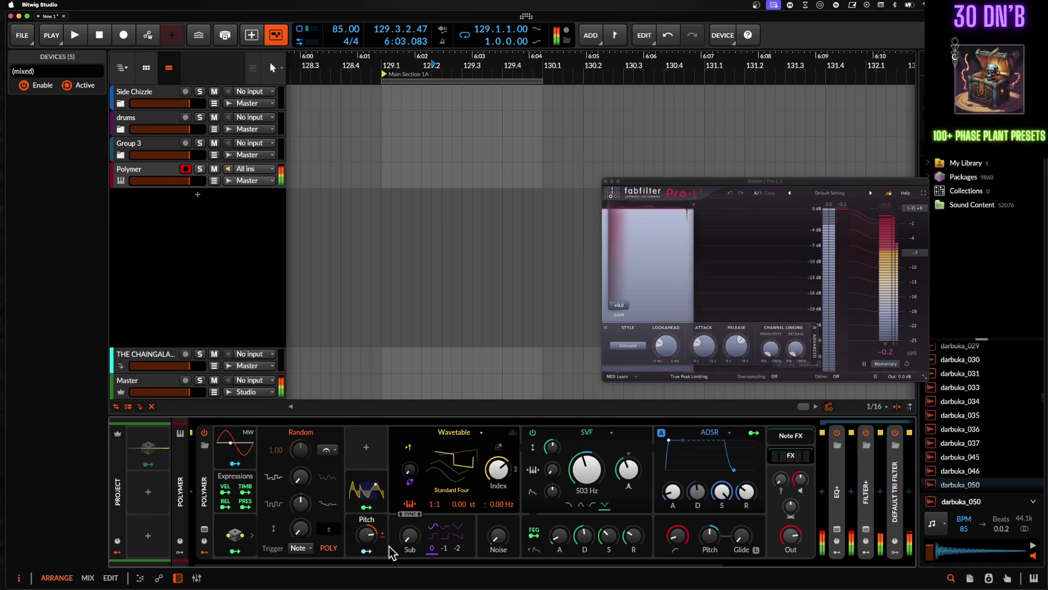
drag(367, 535, 366, 526)
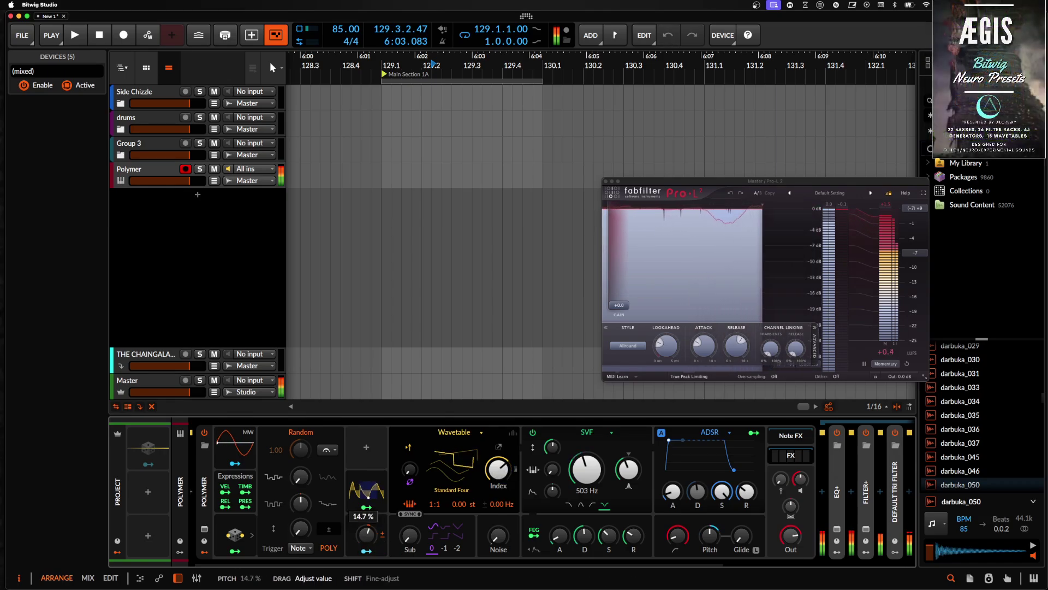
click(581, 505)
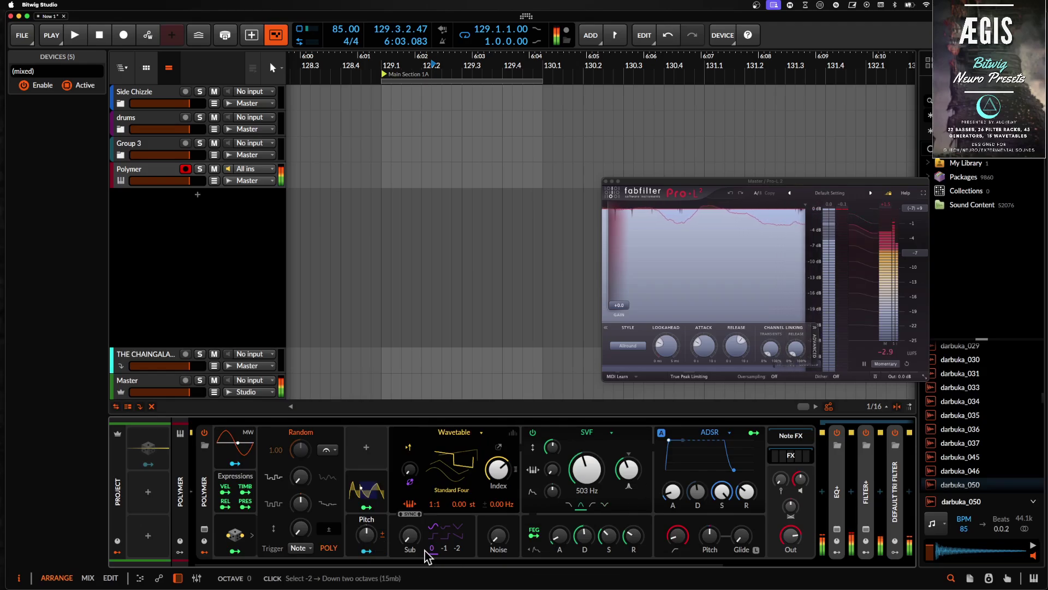
drag(367, 534, 367, 508)
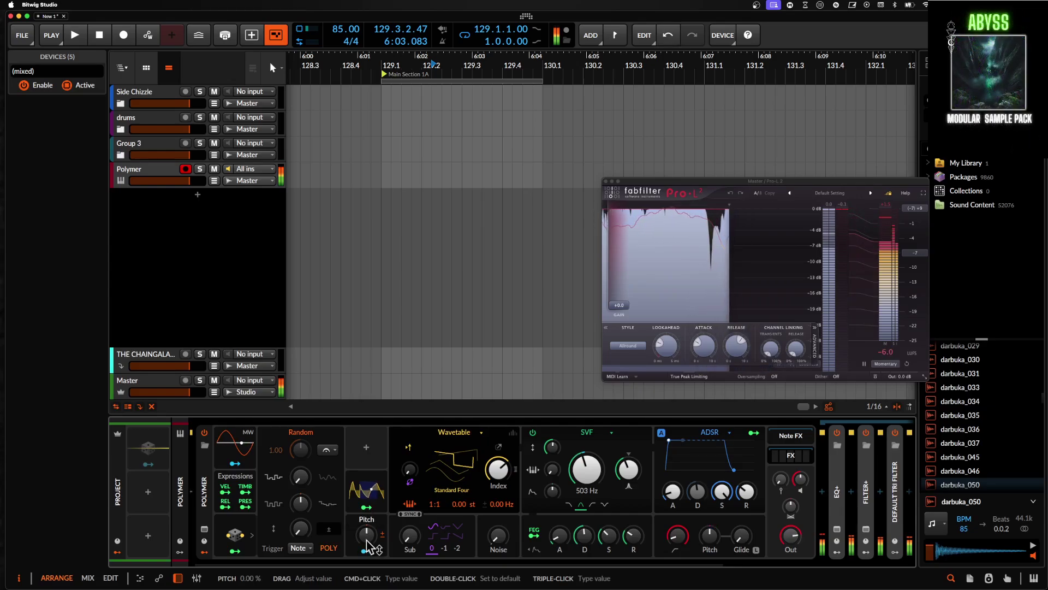
Convert the Polymer device to a Poly Grid and open its patch, closing the Pro-L 2 window that covers it
scroll(473, 474, right, 3)
scroll(470, 473, right, 6)
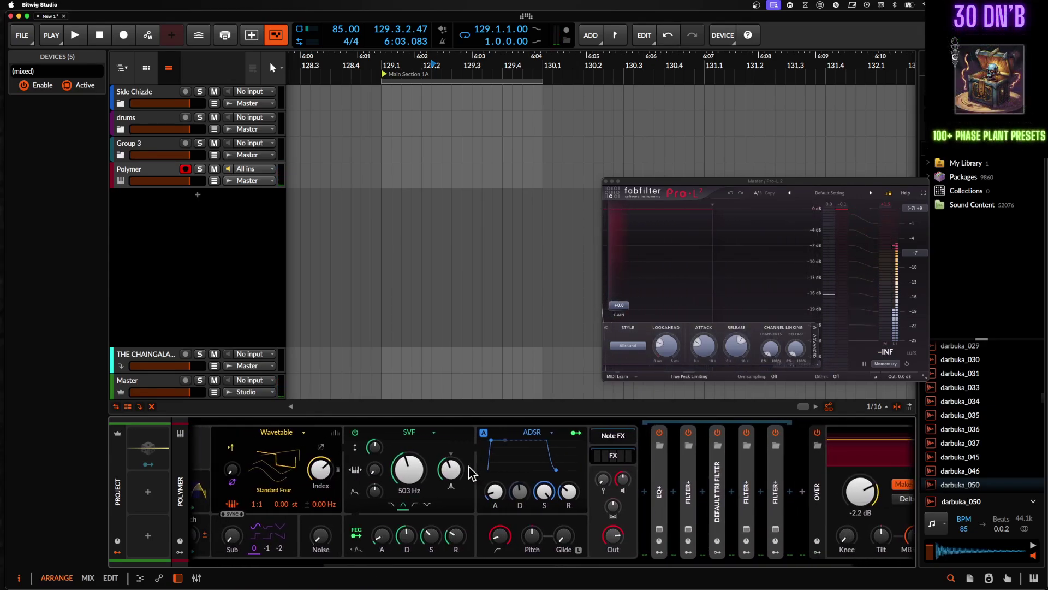
scroll(471, 473, left, 7)
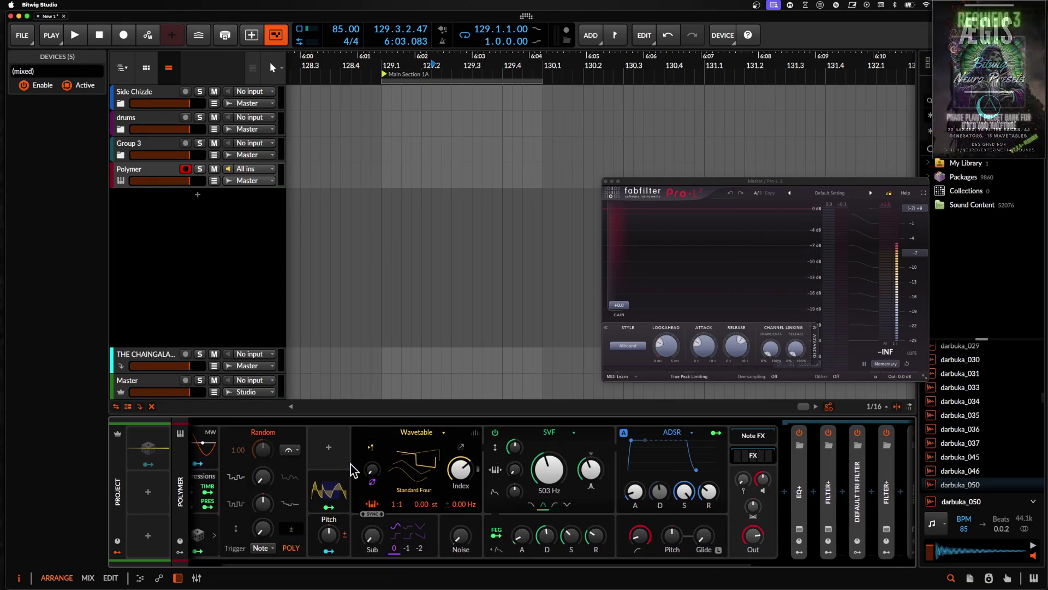
scroll(350, 467, left, 2)
click(213, 470)
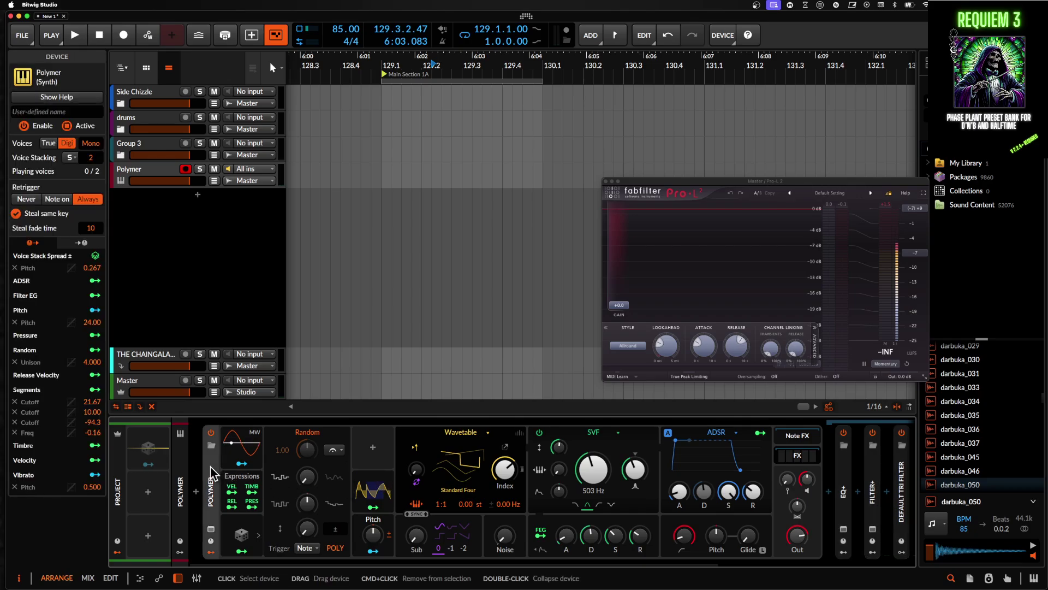
right_click(212, 471)
click(282, 510)
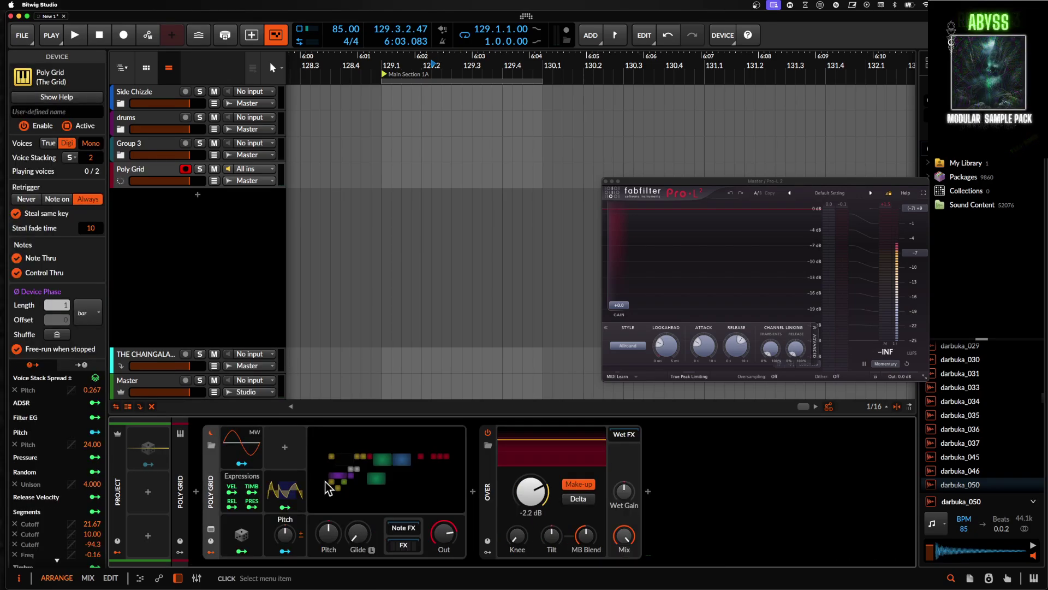
click(379, 478)
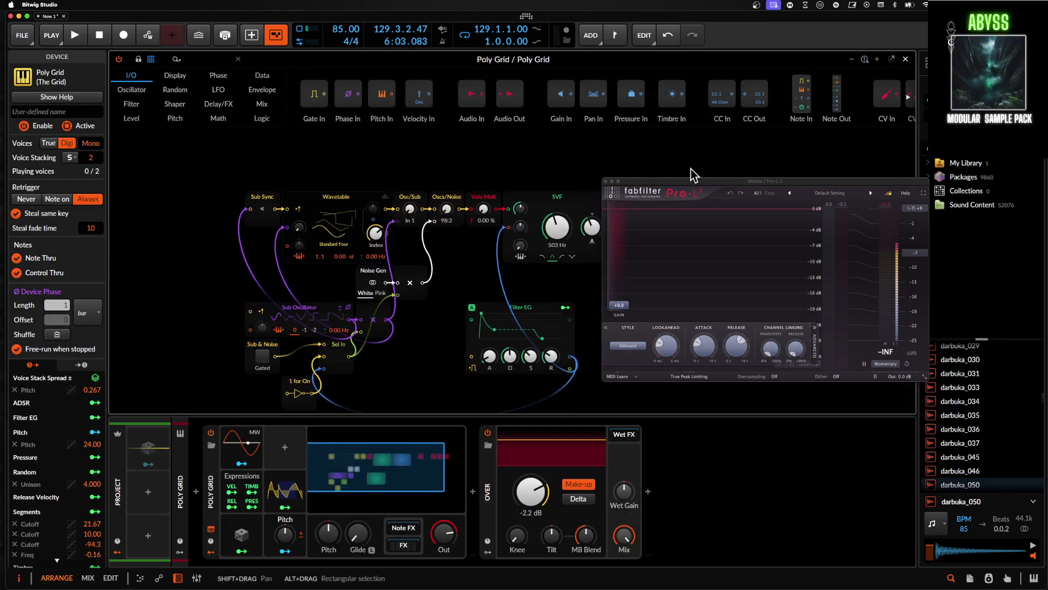
click(605, 181)
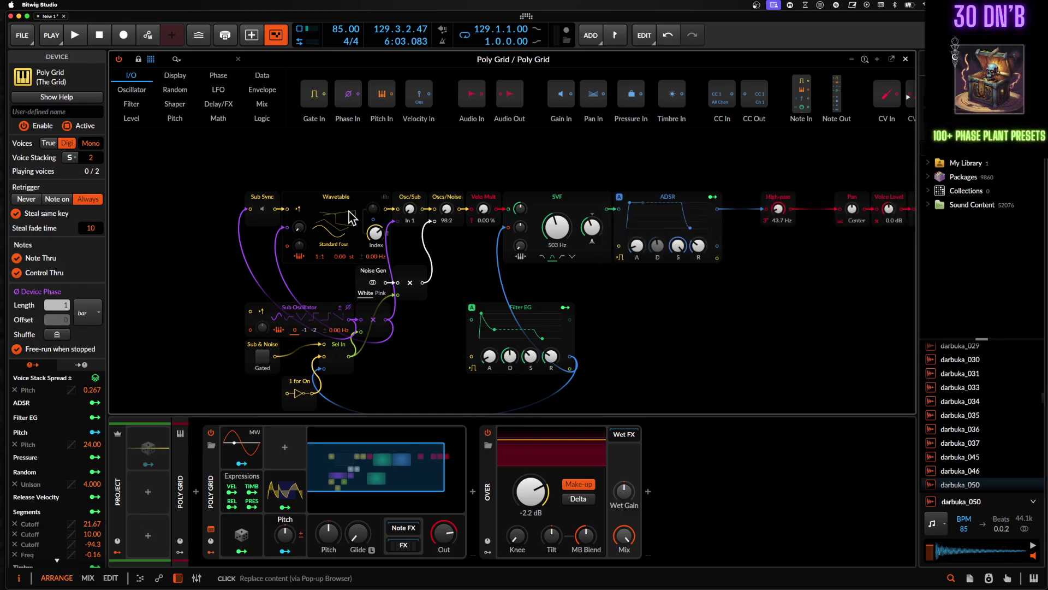
Add a second Wavetable module above the patch and connect its output to the original Wavetable's phase input
click(328, 210)
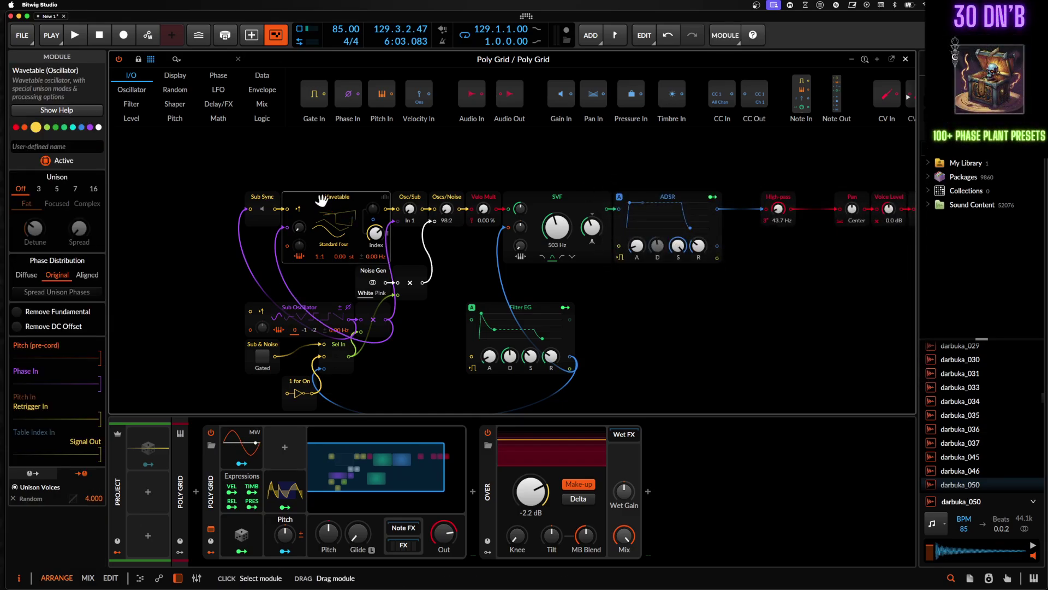
scroll(320, 199, up, 3)
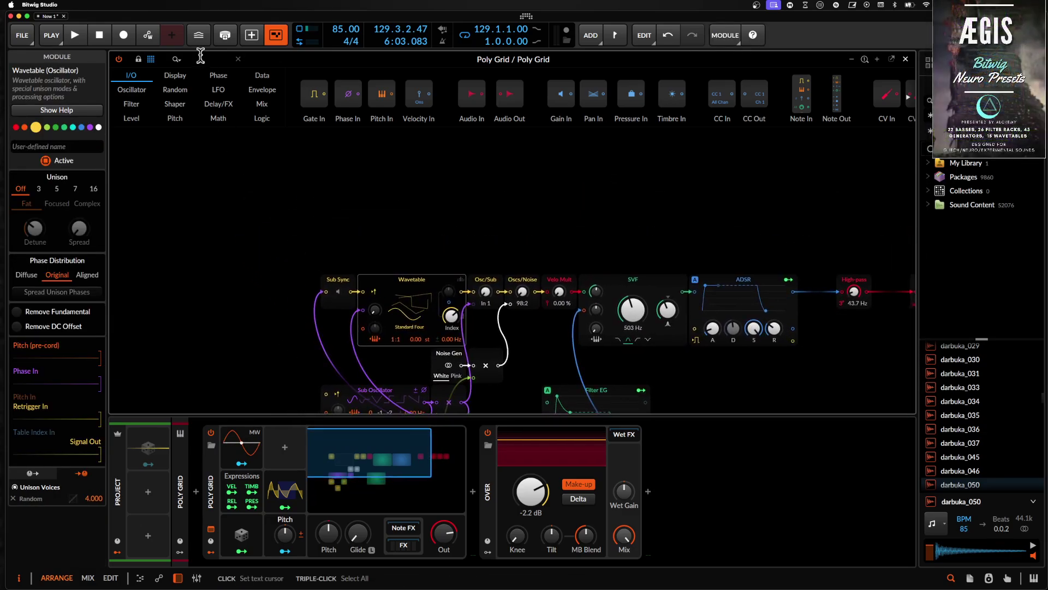
text(WAVE)
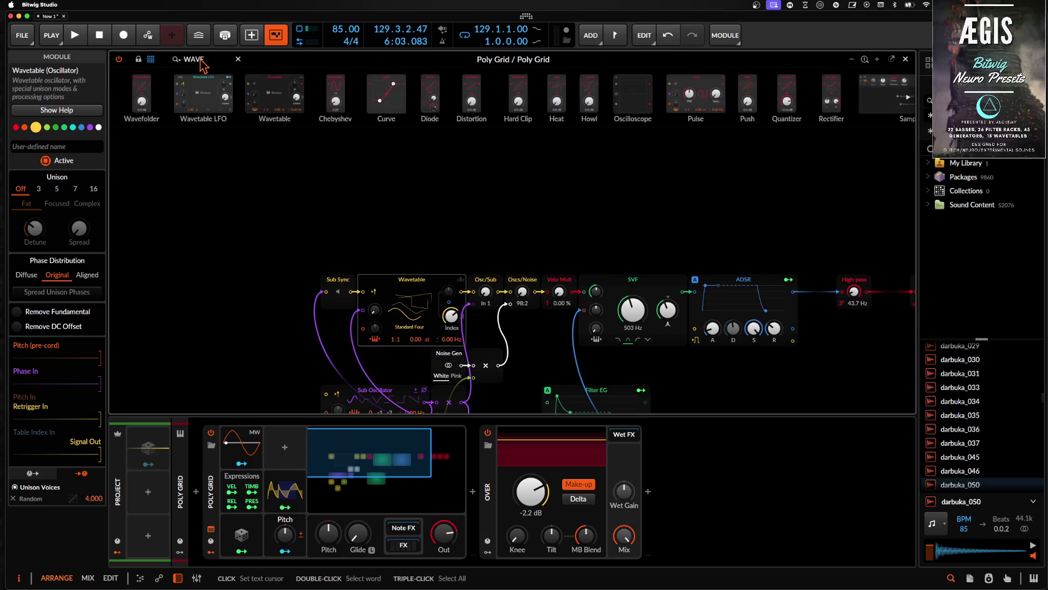
drag(260, 85, 222, 191)
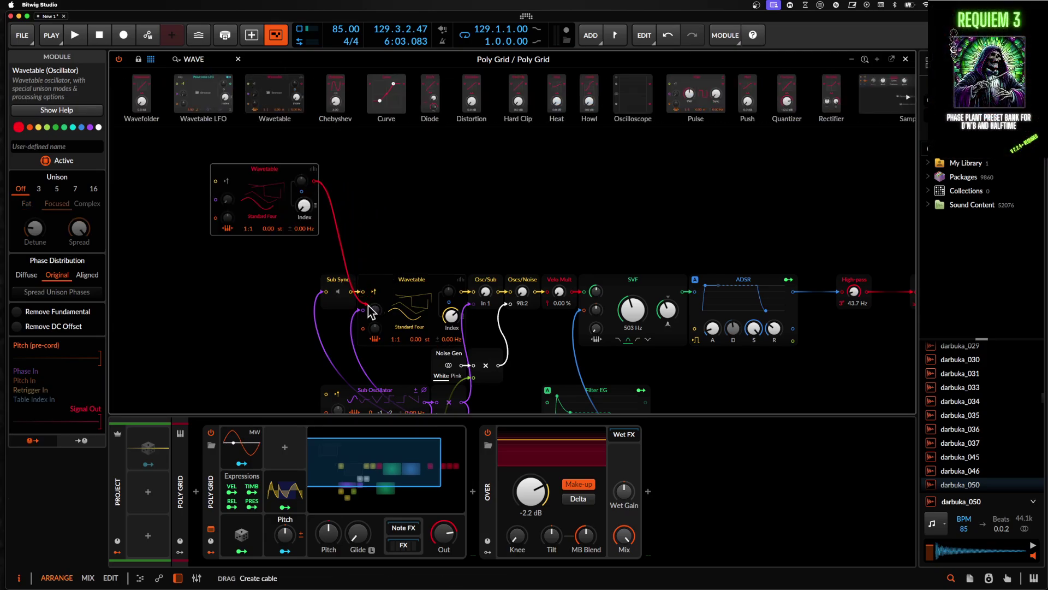
drag(371, 311, 363, 310)
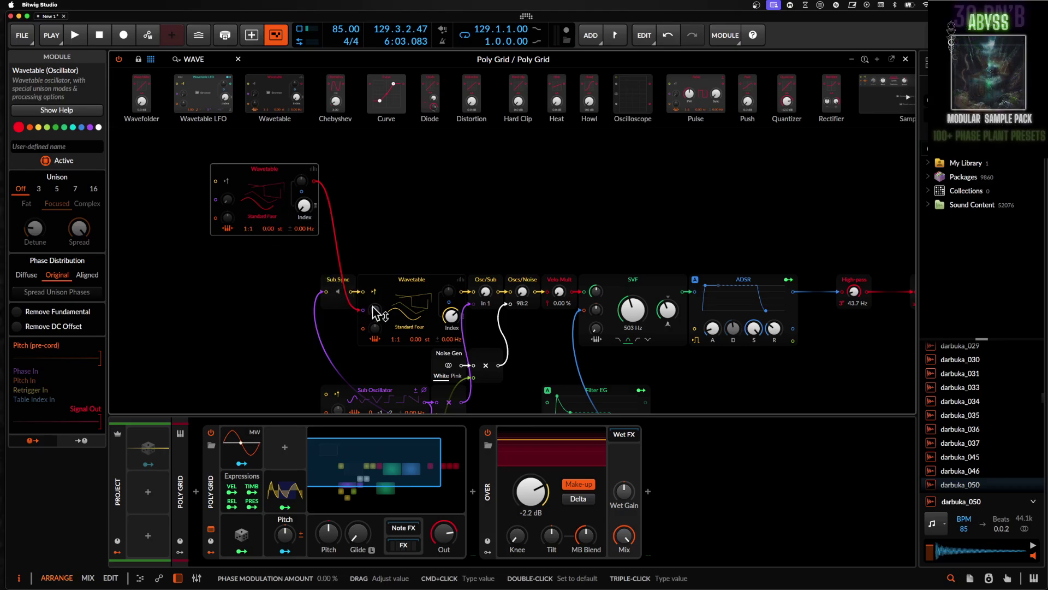
Raise the original Wavetable's phase modulation amount, set the new Wavetable's ratio to 2:1 and audition with the Pitch macro
drag(377, 309, 375, 306)
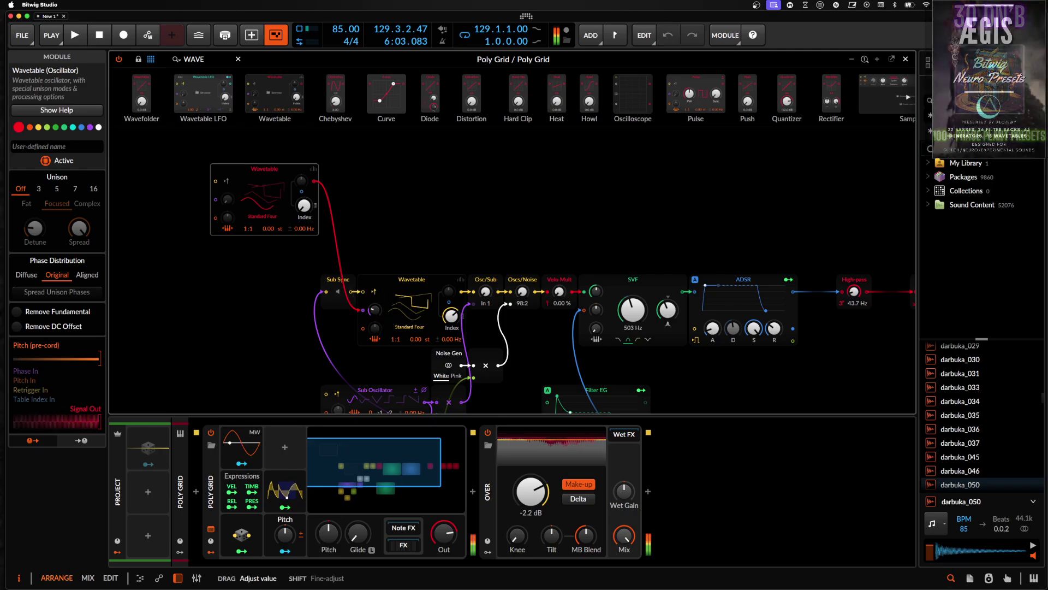
drag(248, 230, 250, 234)
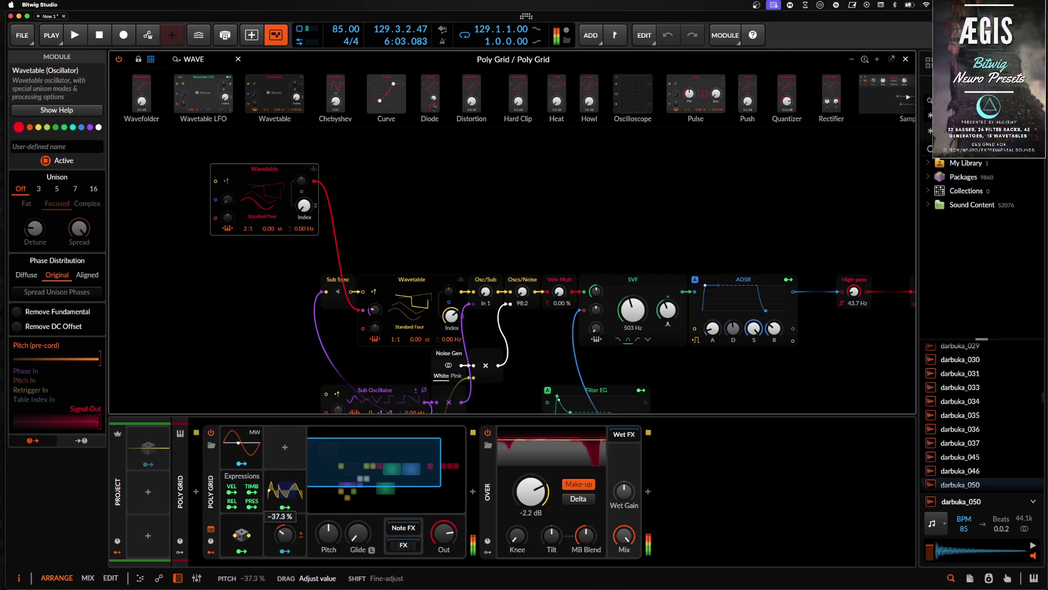
drag(285, 534, 285, 530)
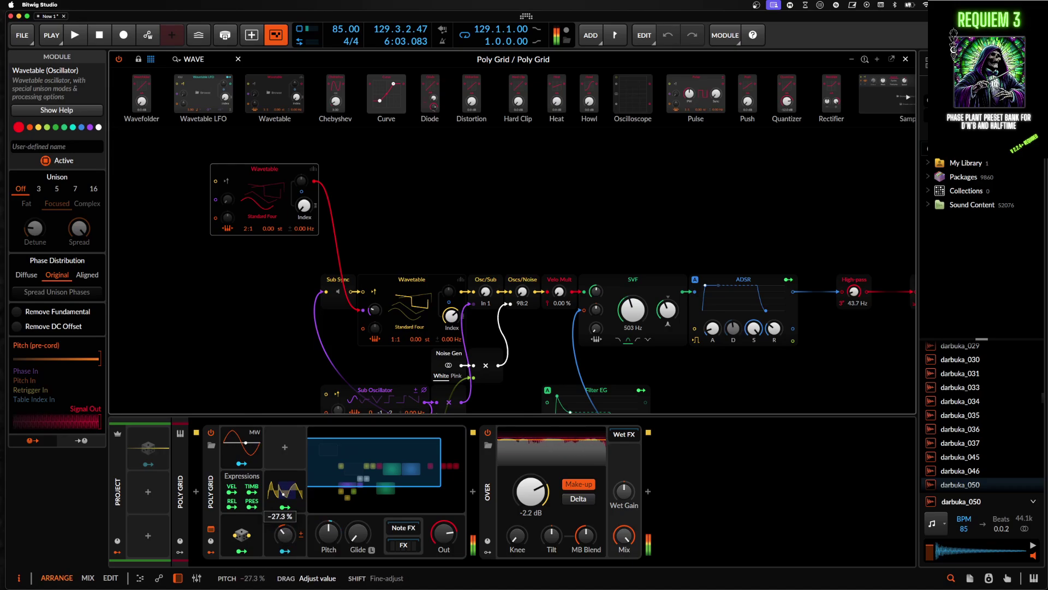
drag(284, 530, 284, 529)
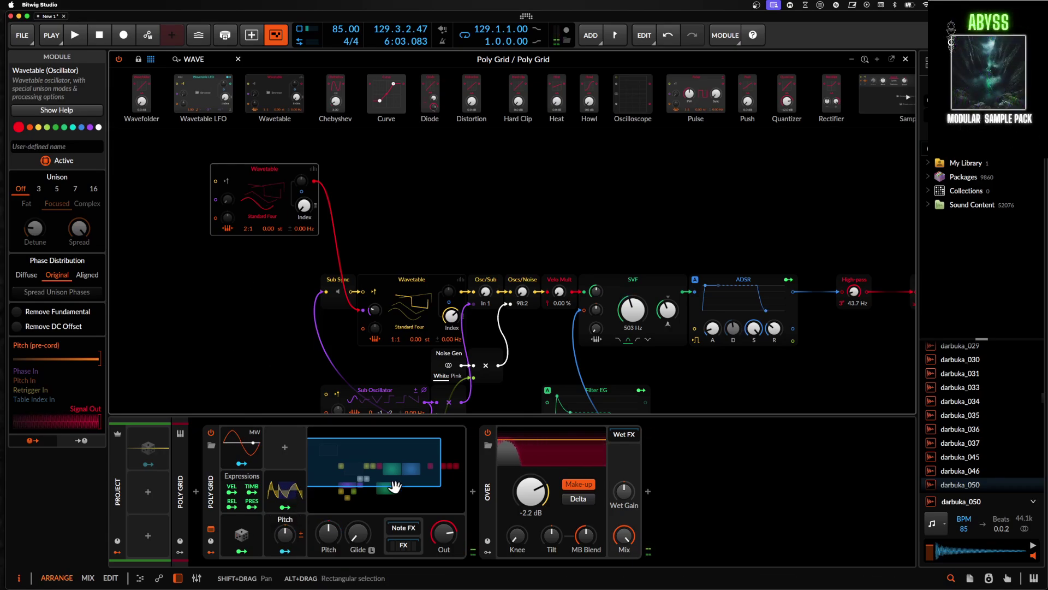
Undo the phase-modulation edits and the conversion to Poly Grid, restoring Polymer
key(super+z)
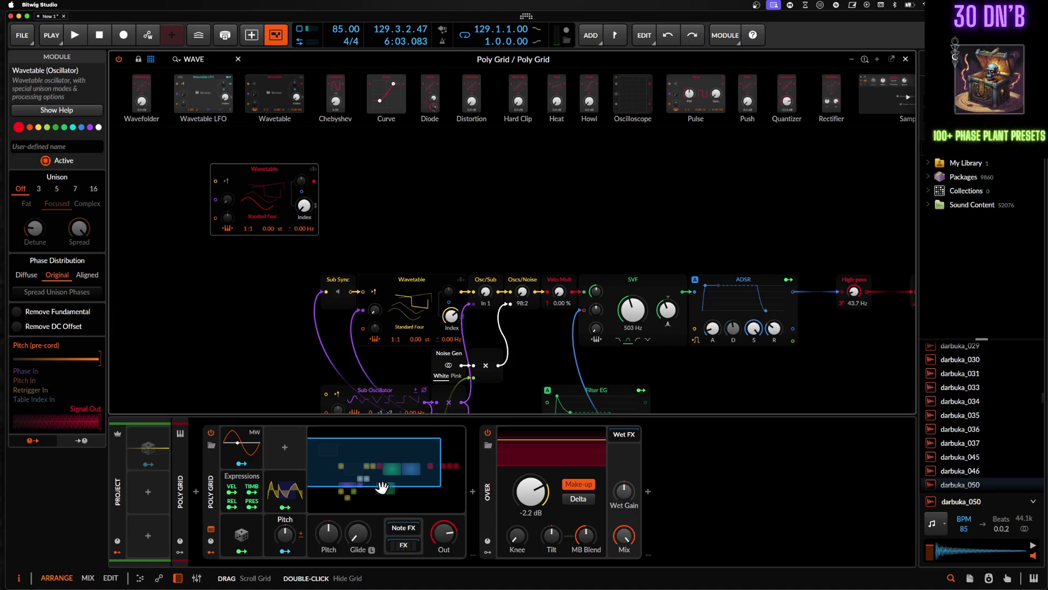
key(super+z)
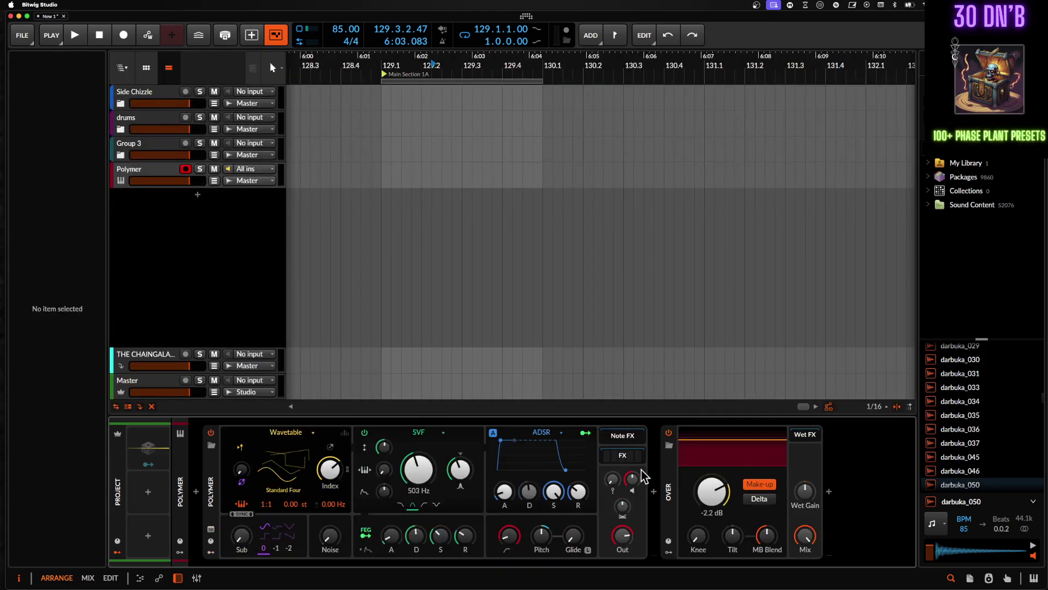
Expand Polymer's FX chain and collapse the EQ+, the three Filter+ devices and the DEFAULT TRI FILTER
click(618, 457)
scroll(623, 456, right, 3)
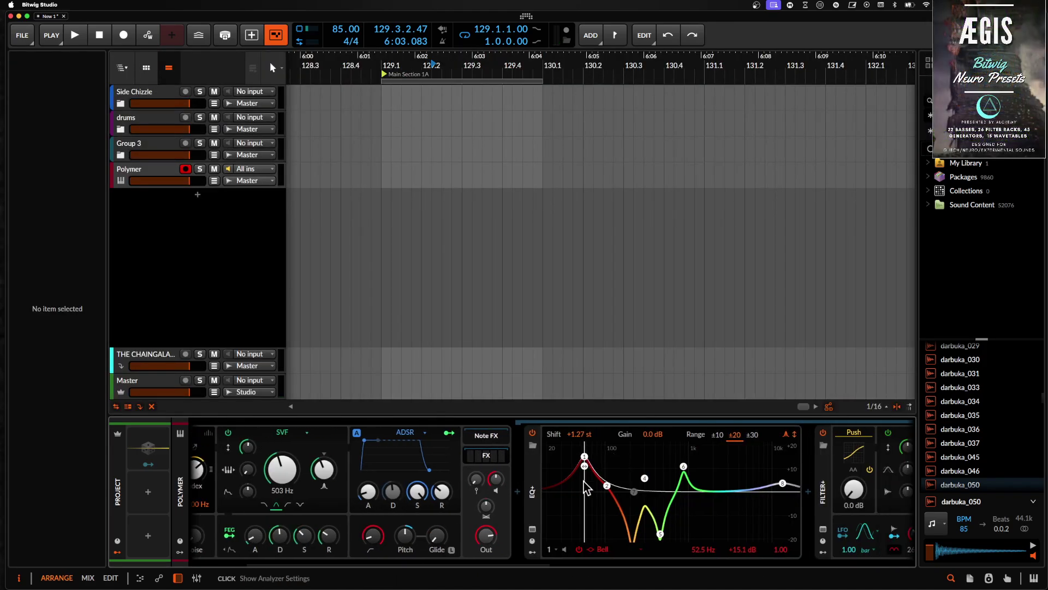
double_click(530, 471)
double_click(564, 552)
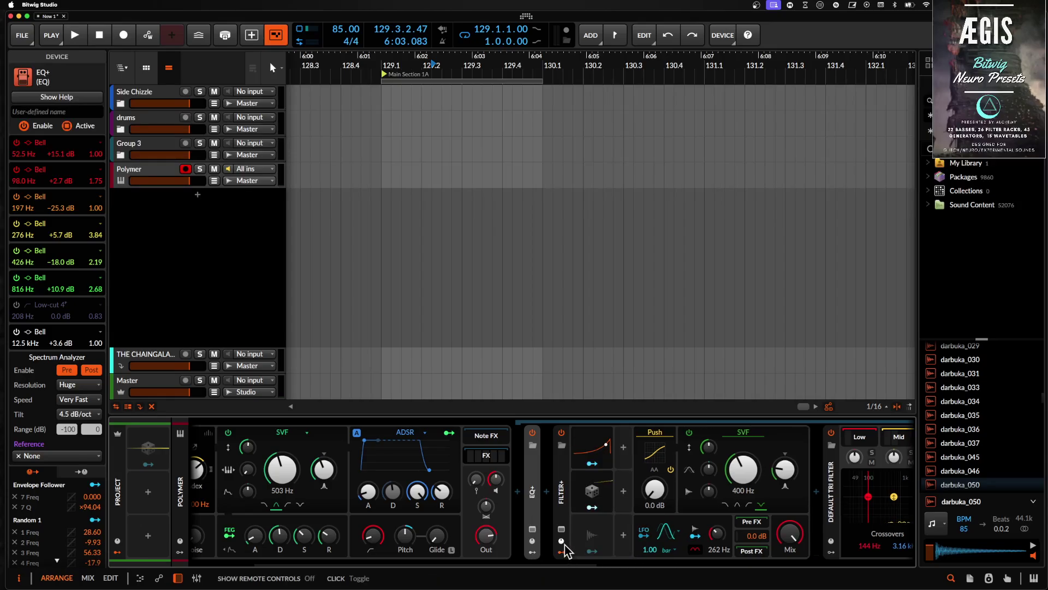
double_click(590, 507)
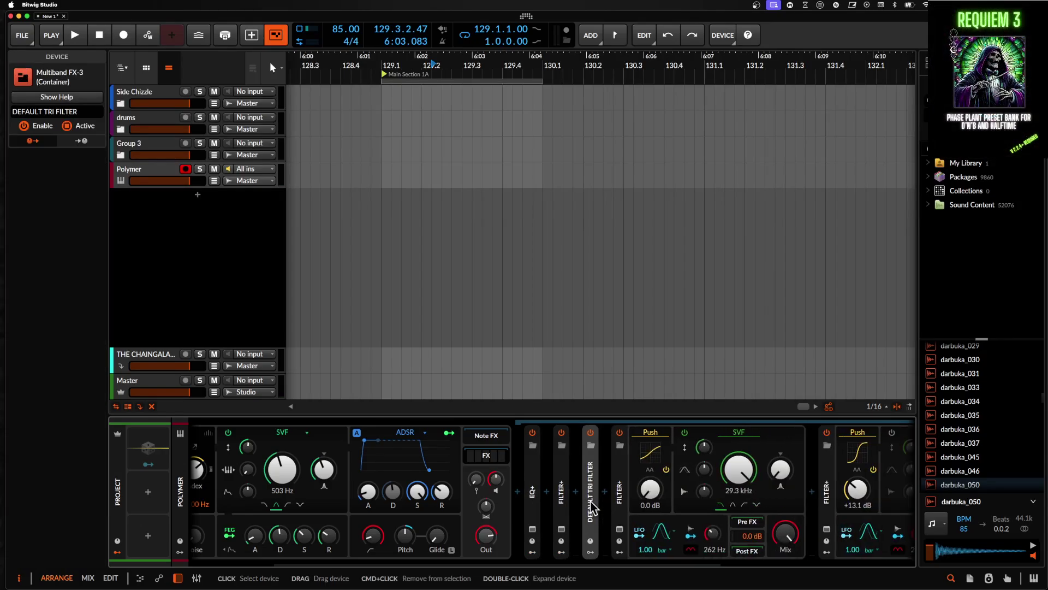
double_click(620, 499)
double_click(649, 502)
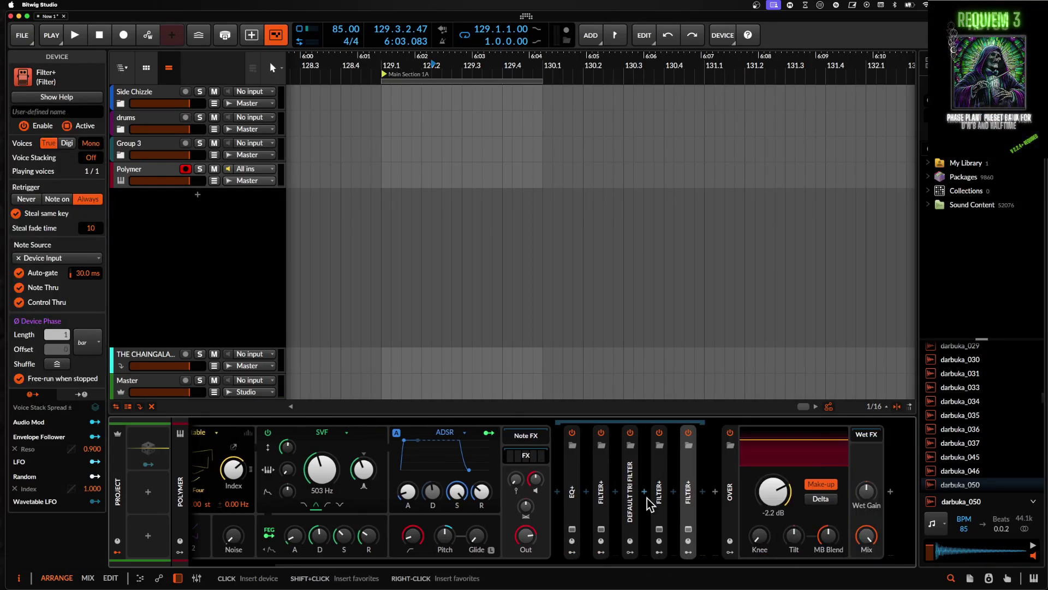
Insert Fuse Compressor after the last Filter+ in the FX chain, with its downward ratio at 134 % and upward ratio at 126 %
click(701, 492)
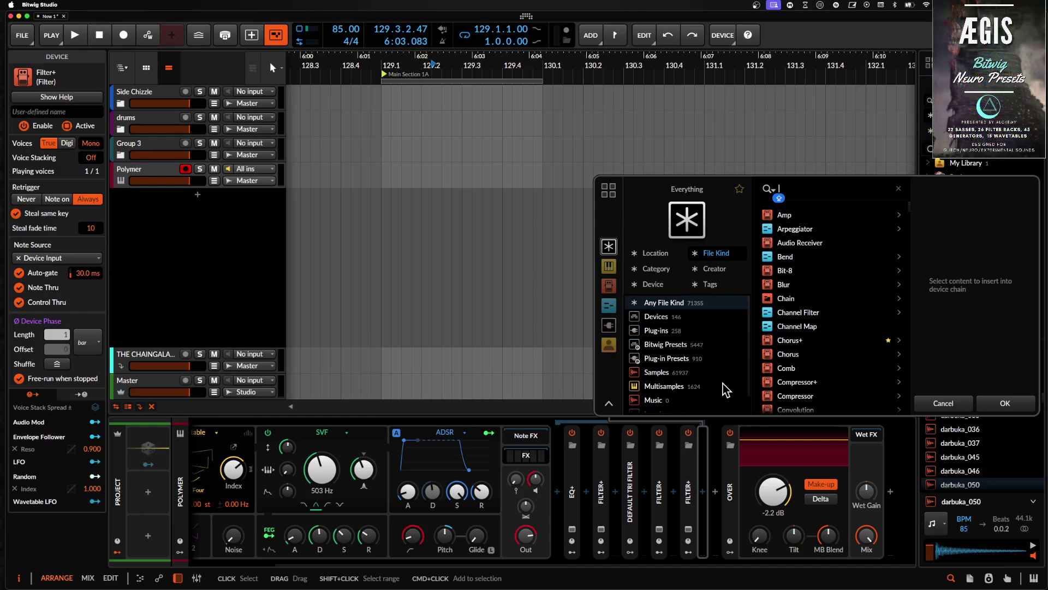
text(FUSE)
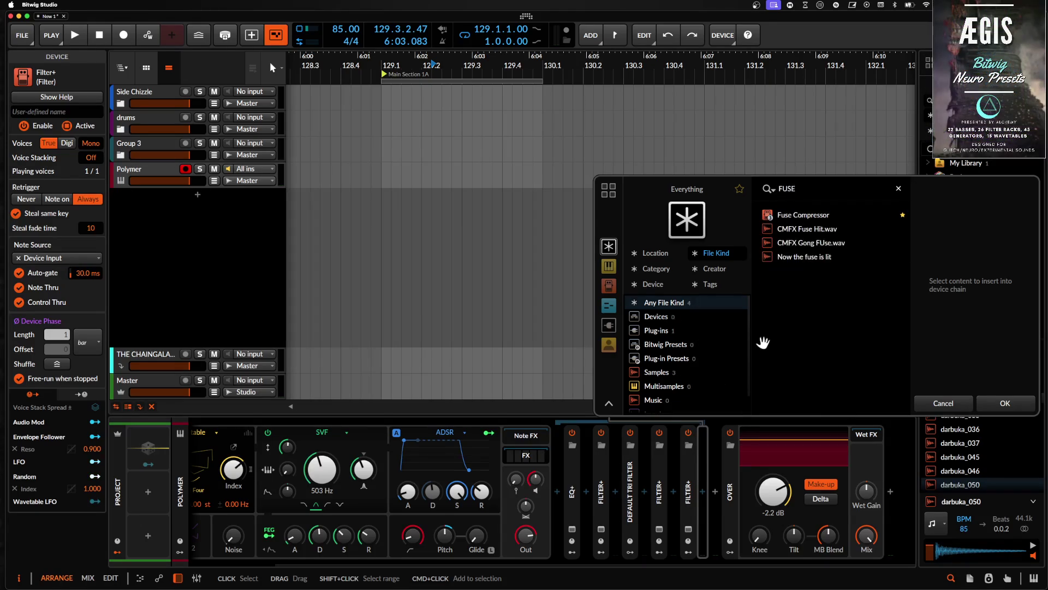
click(786, 214)
click(999, 407)
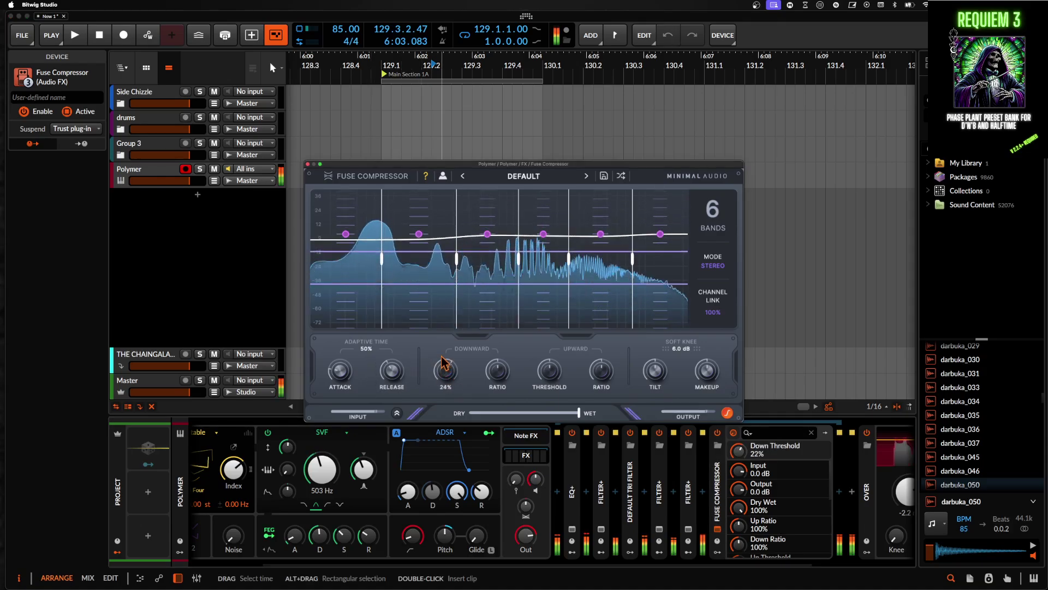
drag(490, 369, 547, 357)
click(595, 373)
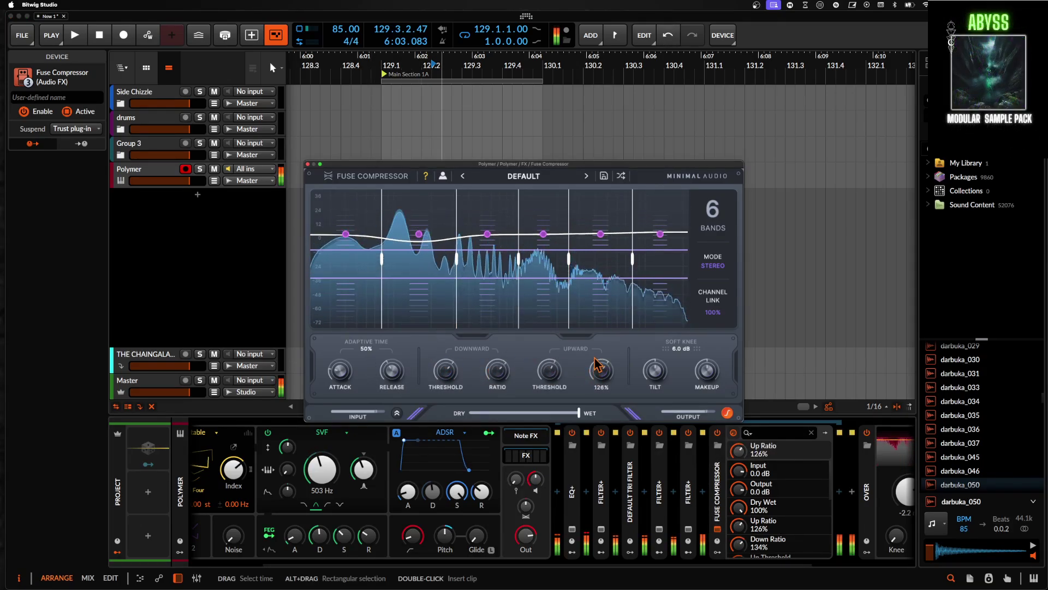
Show Polymer's modulators, audition the Pitch macro through the compressor and raise the uppermost small modulation knob of the SVF
scroll(423, 473, left, 3)
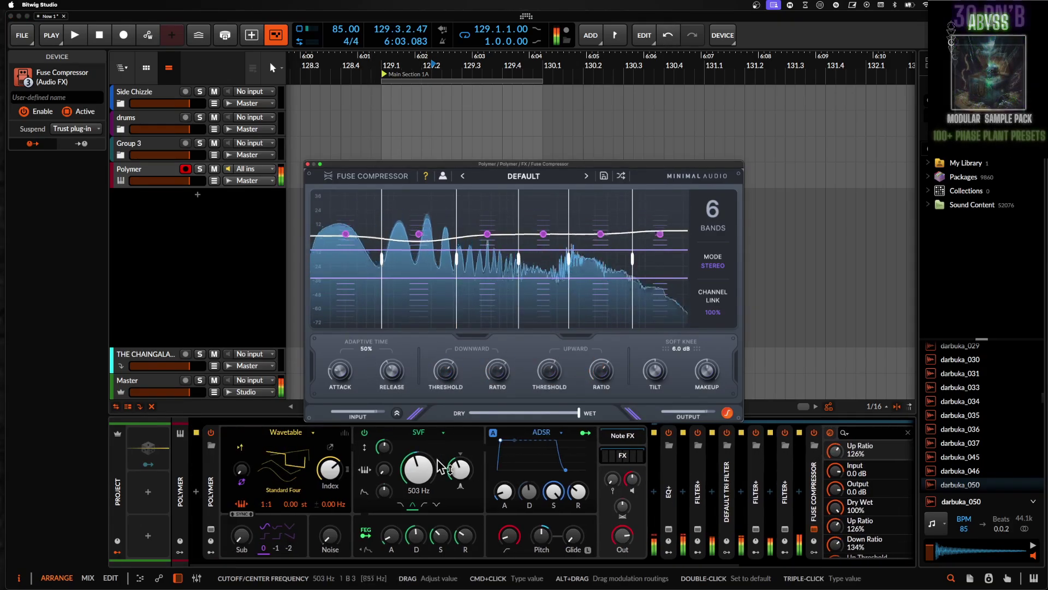
click(212, 542)
click(211, 542)
click(211, 553)
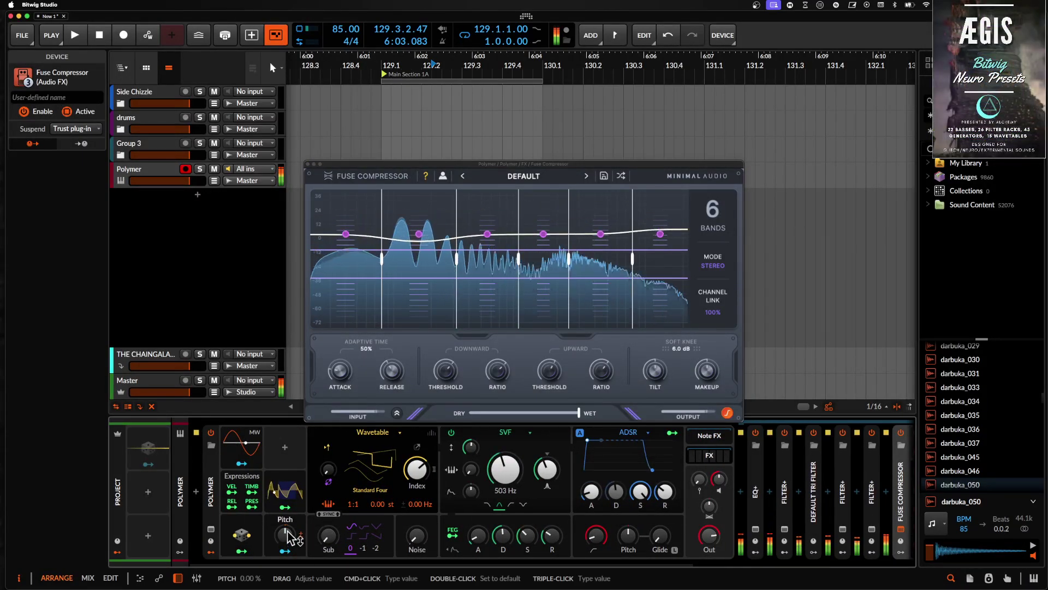
drag(285, 535, 284, 571)
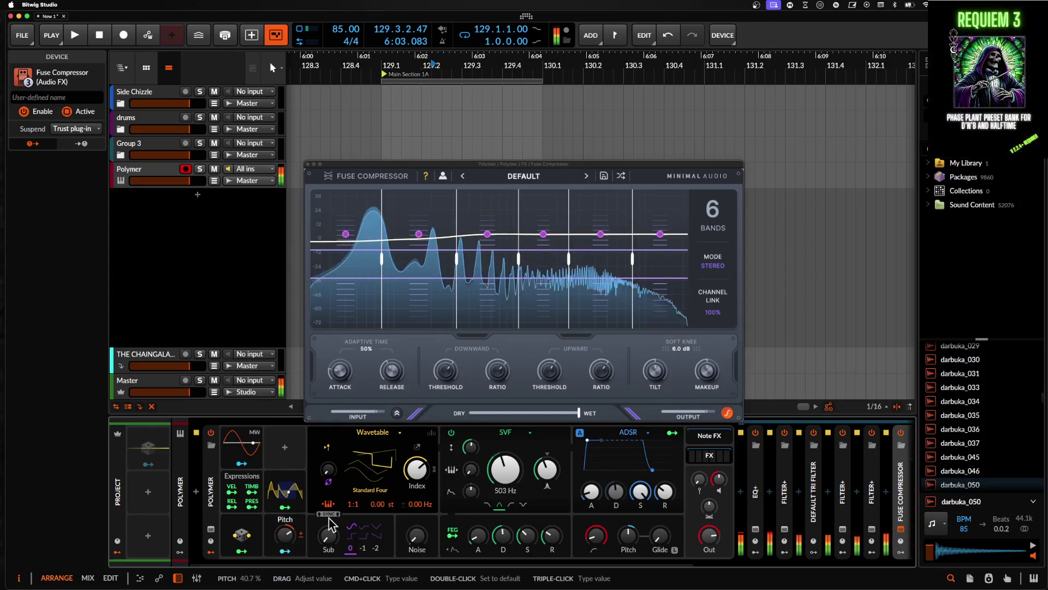
drag(285, 535, 285, 527)
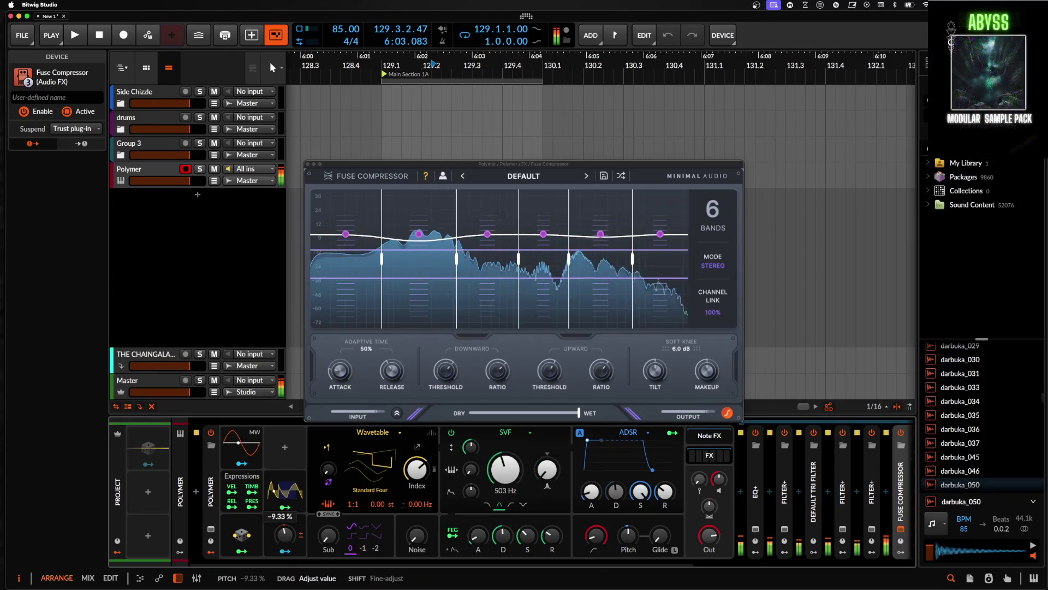
drag(471, 447, 471, 445)
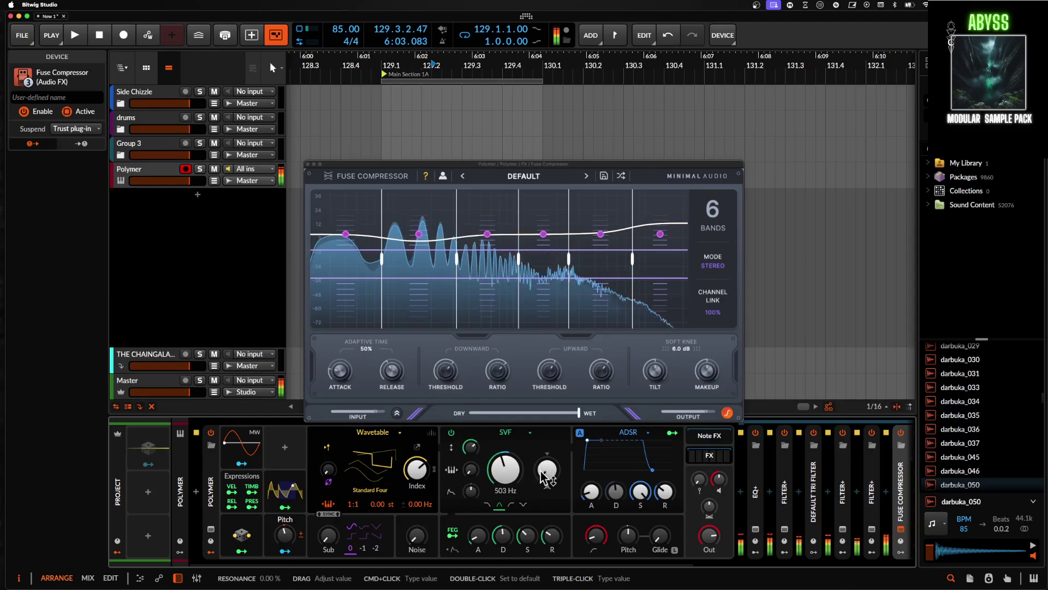
Reset the uppermost small modulation knob of the SVF to its default and audition the Pitch macro again
double_click(472, 445)
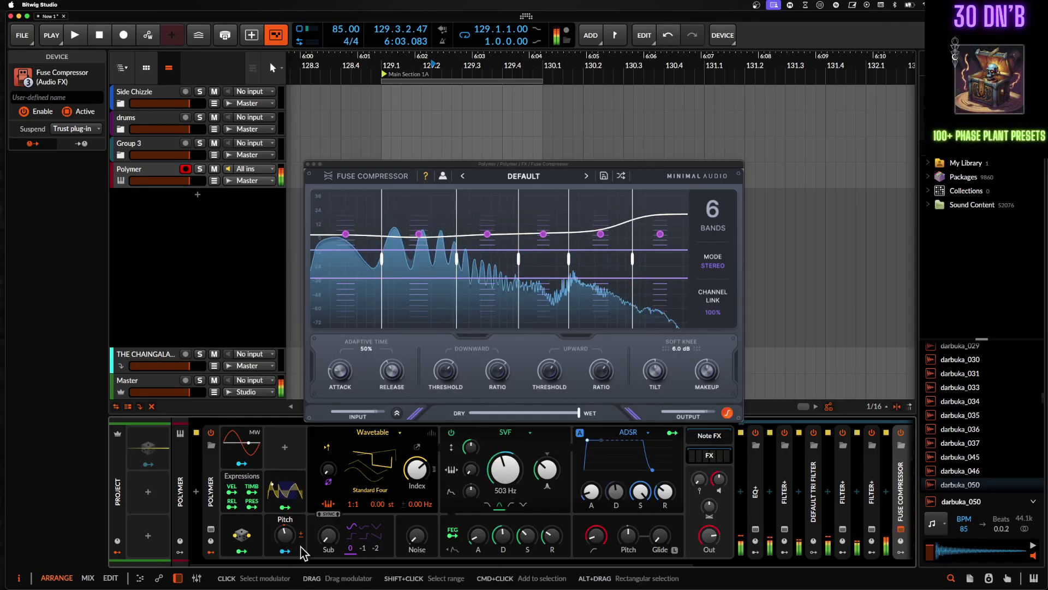
double_click(284, 520)
drag(284, 542, 284, 572)
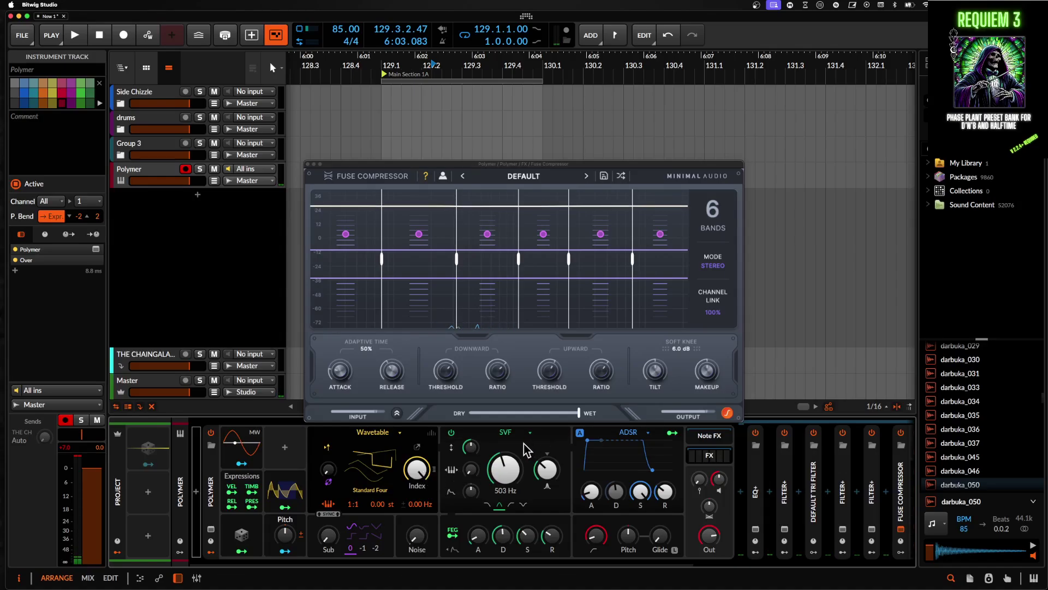
Close the Fuse Compressor window and delete Fuse Compressor from Polymer's FX chain
scroll(527, 450, right, 1)
click(308, 164)
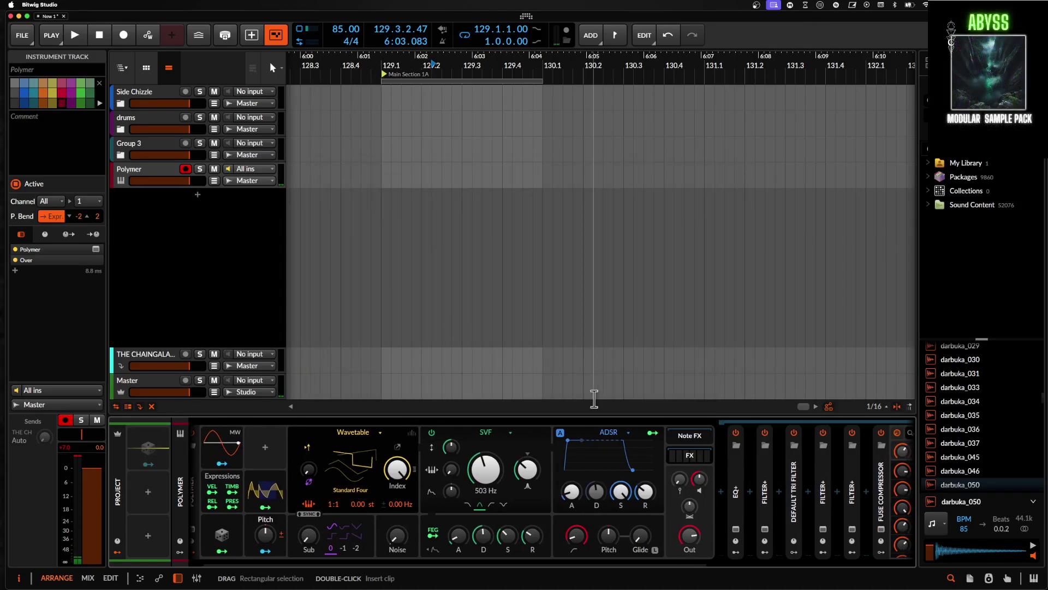
scroll(655, 475, right, 10)
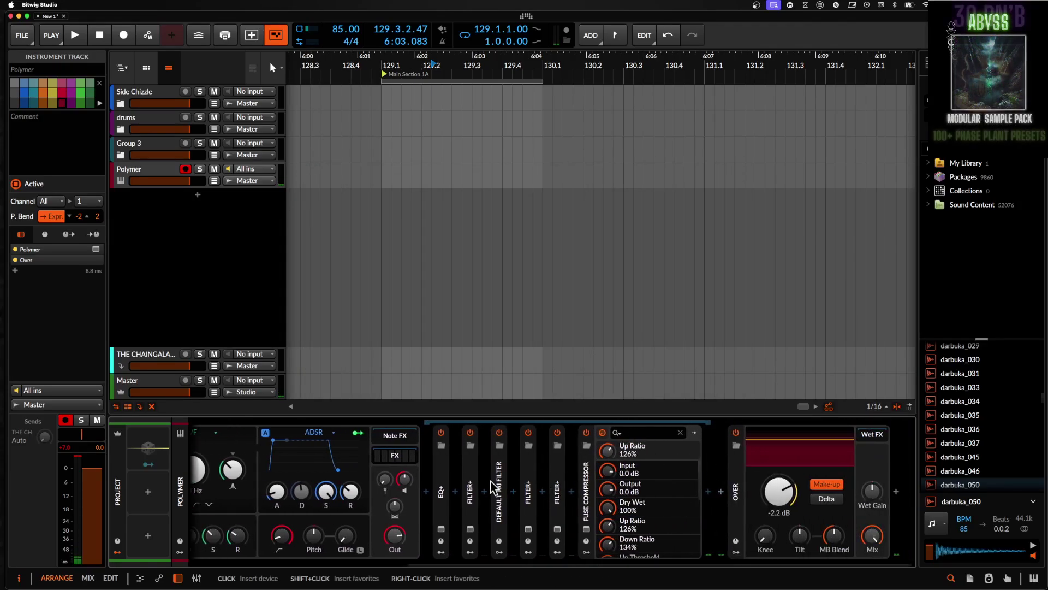
click(588, 494)
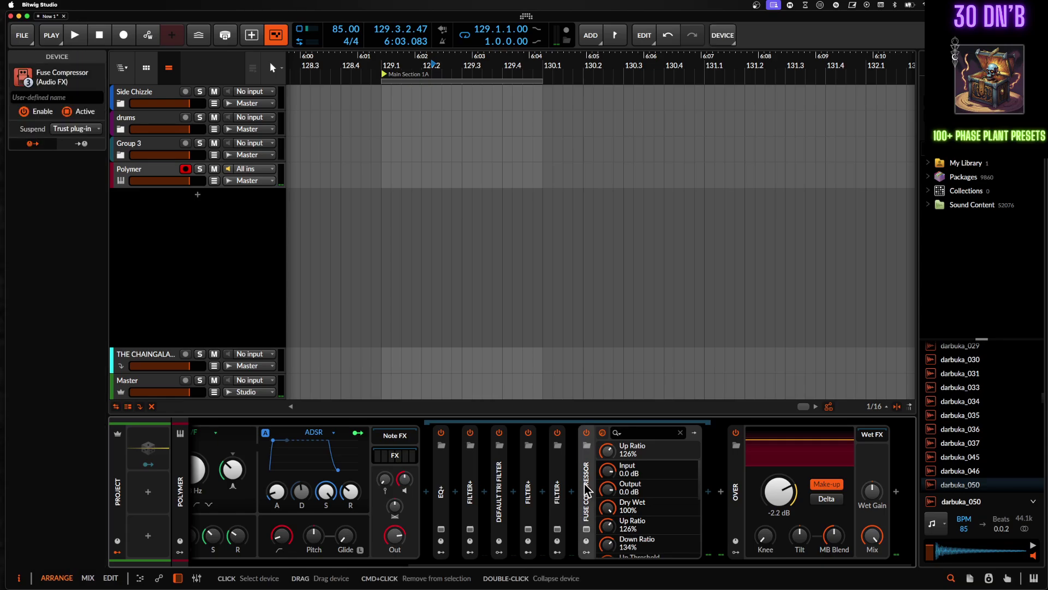
key(Delete)
Insert Multiband FX-3 after the last Filter+ in Polymer's FX chain and show its High band's device chain
click(704, 496)
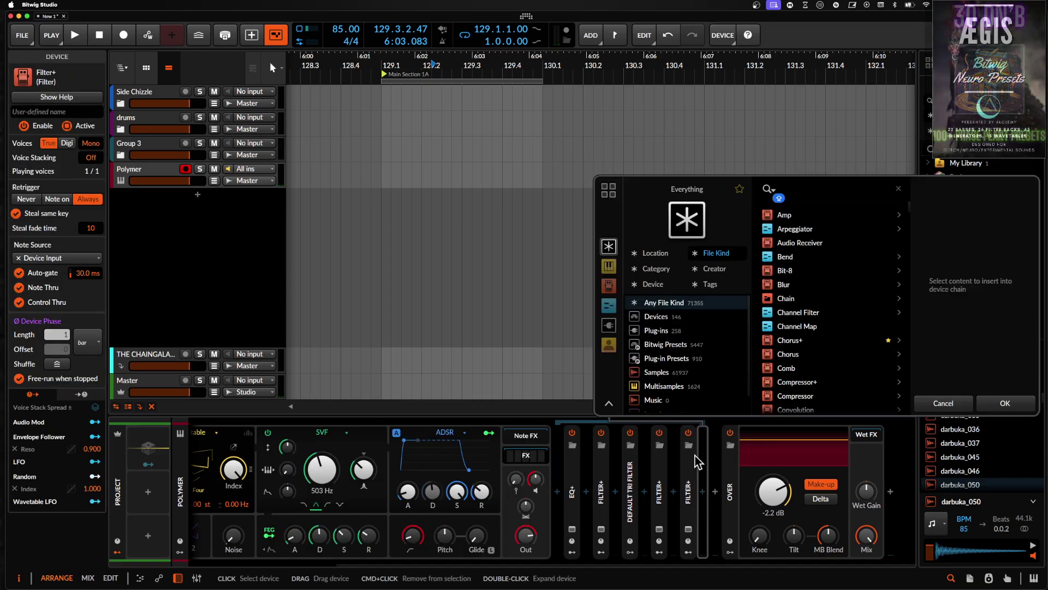
text(FX)
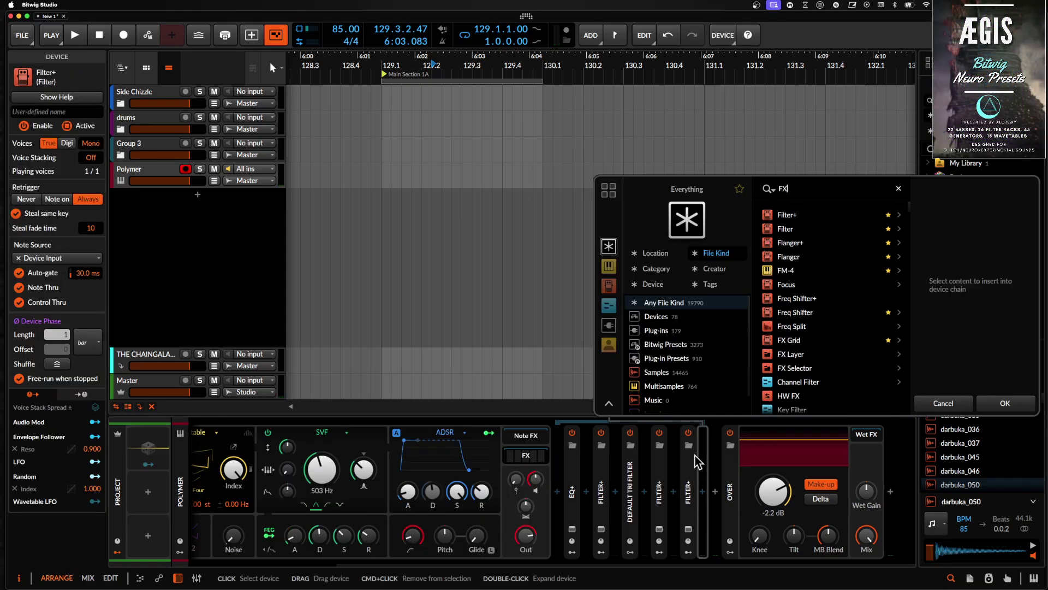
click(793, 284)
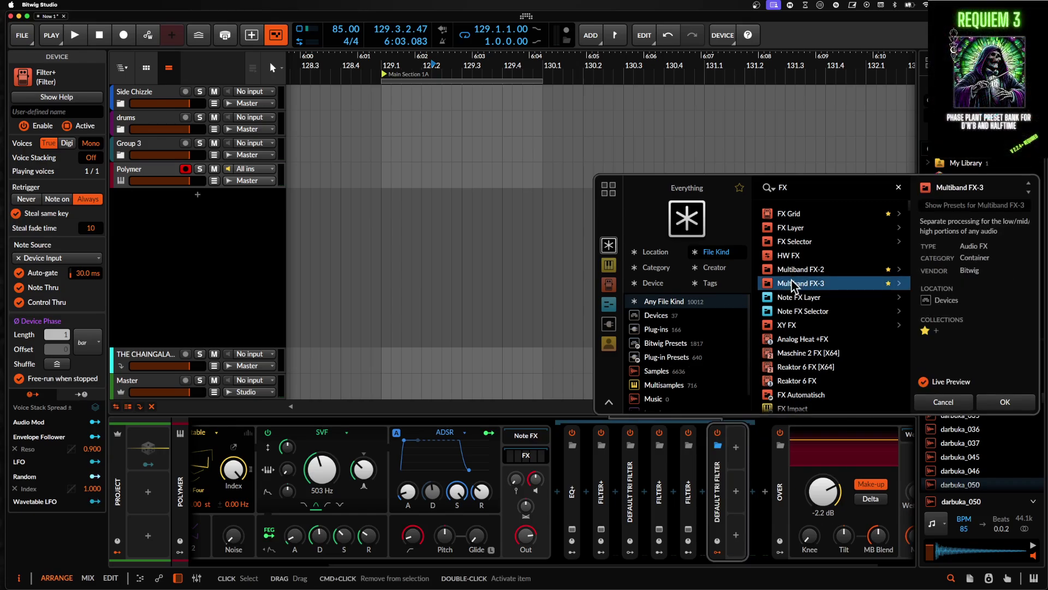
click(1011, 404)
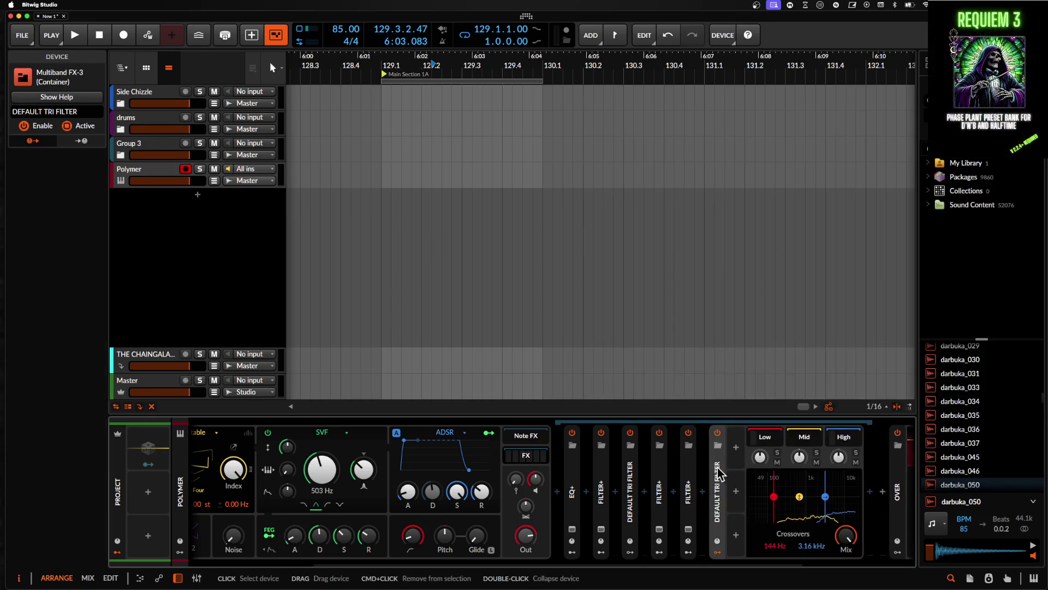
click(672, 441)
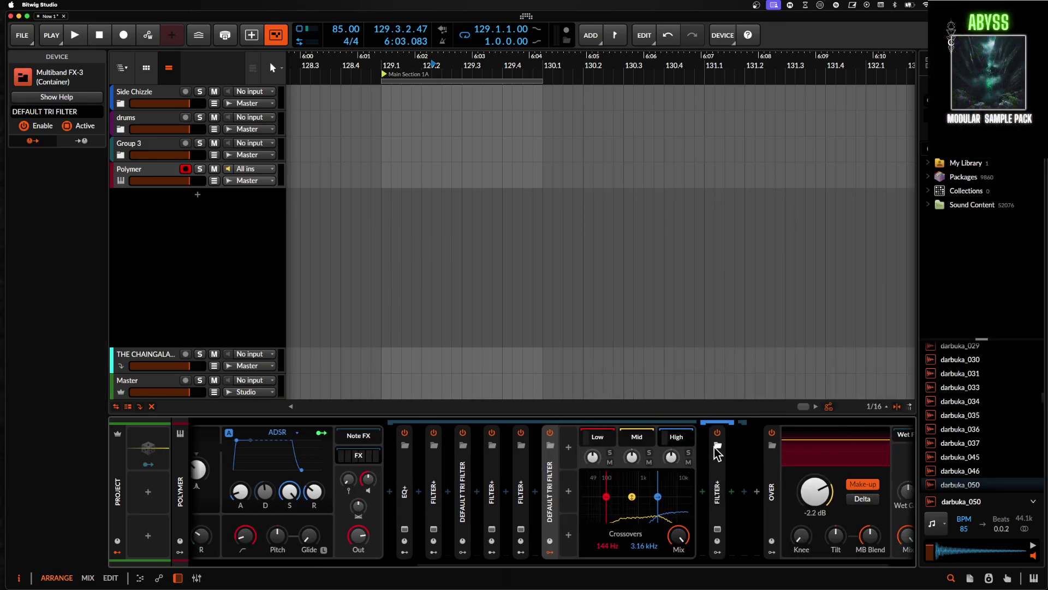
click(704, 491)
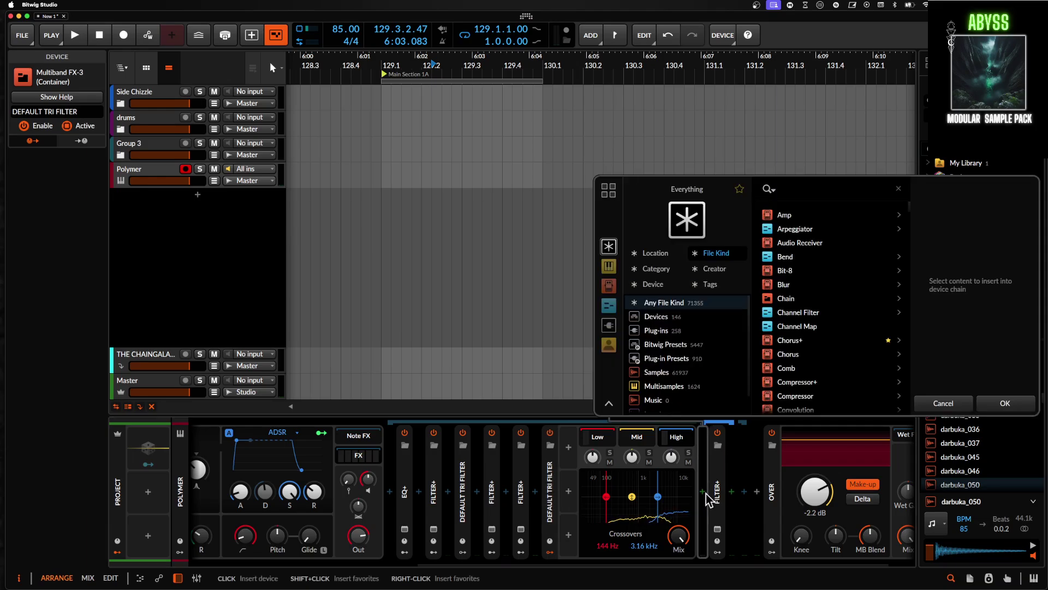
text(DYNAMIC)
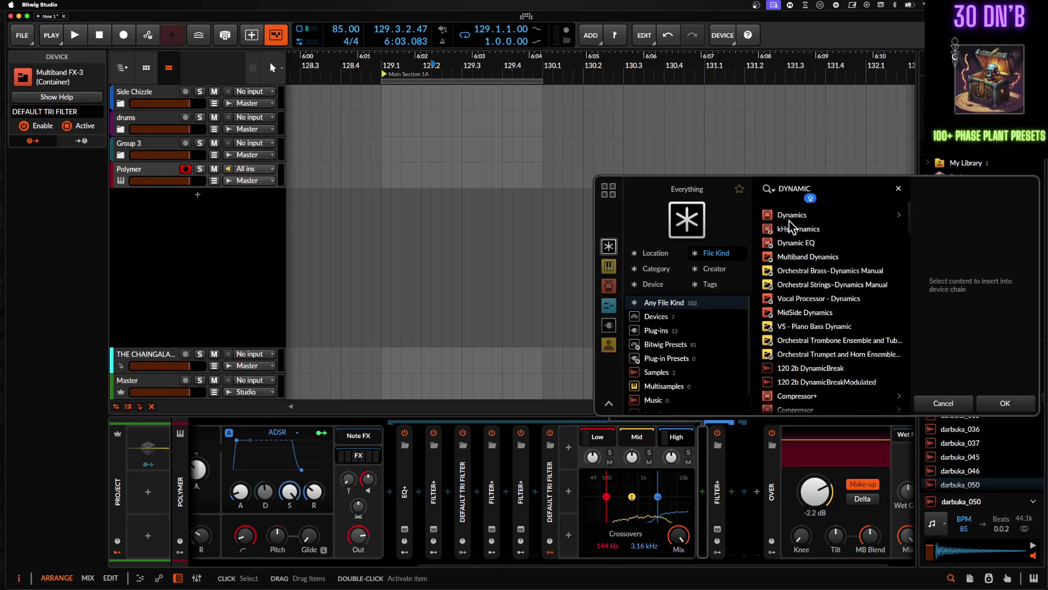
click(790, 228)
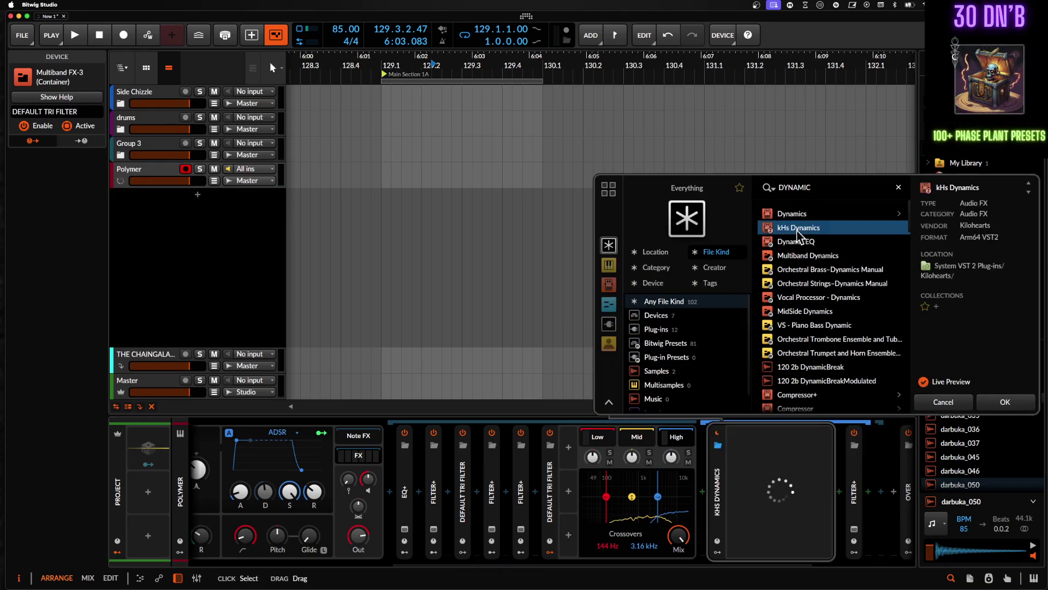
click(1003, 402)
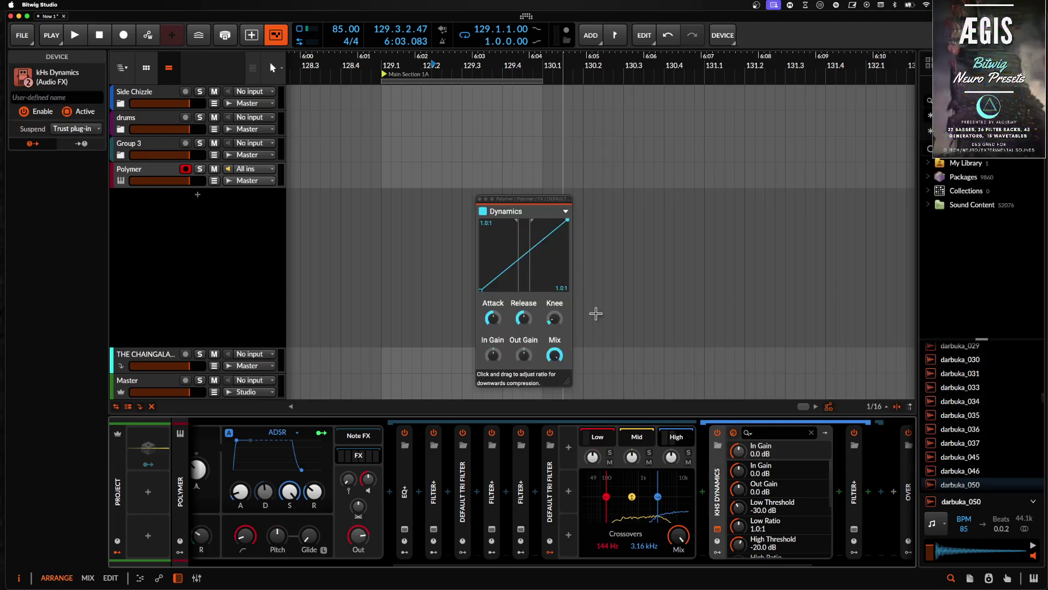
key(Delete)
Insert Bitwig's Dynamics device before the Filter+ in the High band of the new Multiband FX-3
click(706, 490)
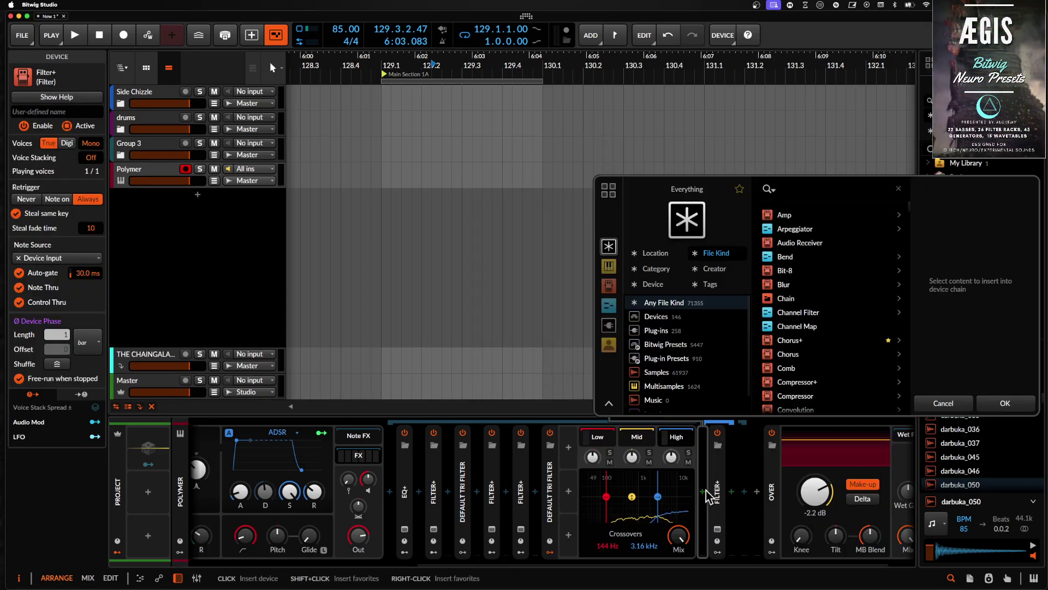
text(DYNAMI)
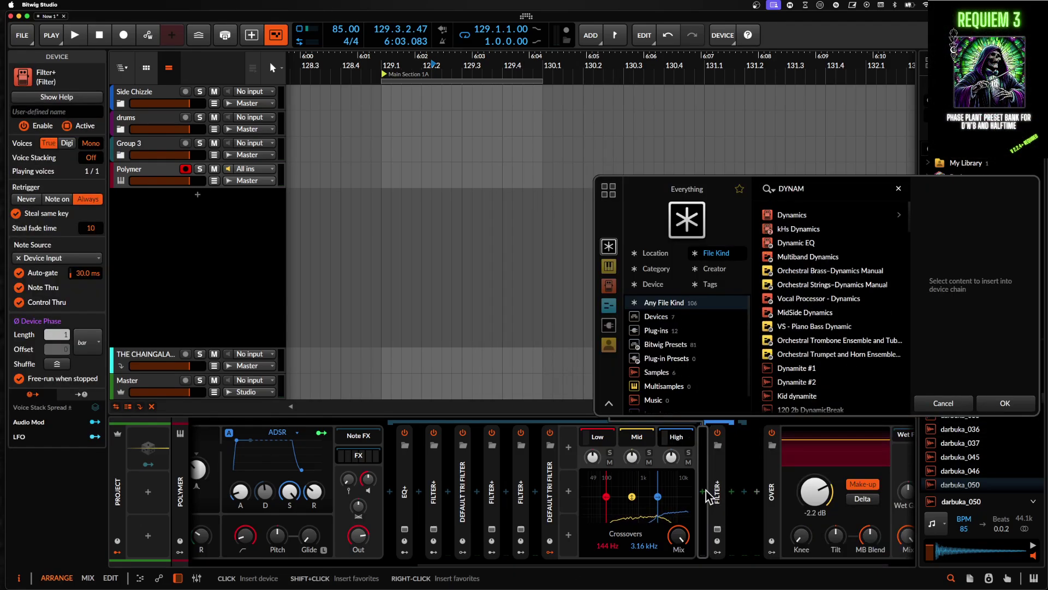
click(797, 215)
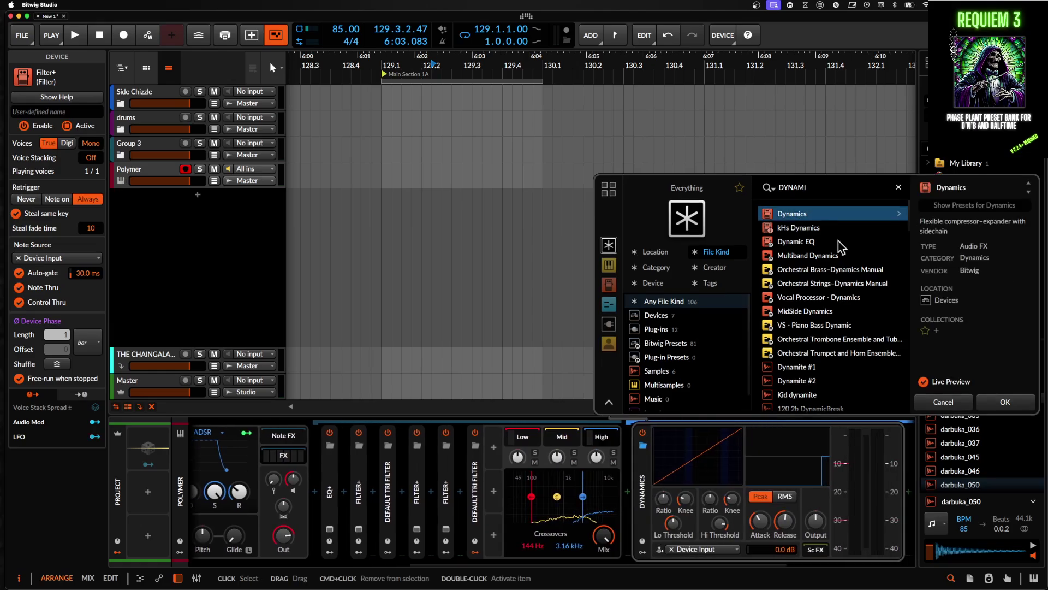
click(1004, 403)
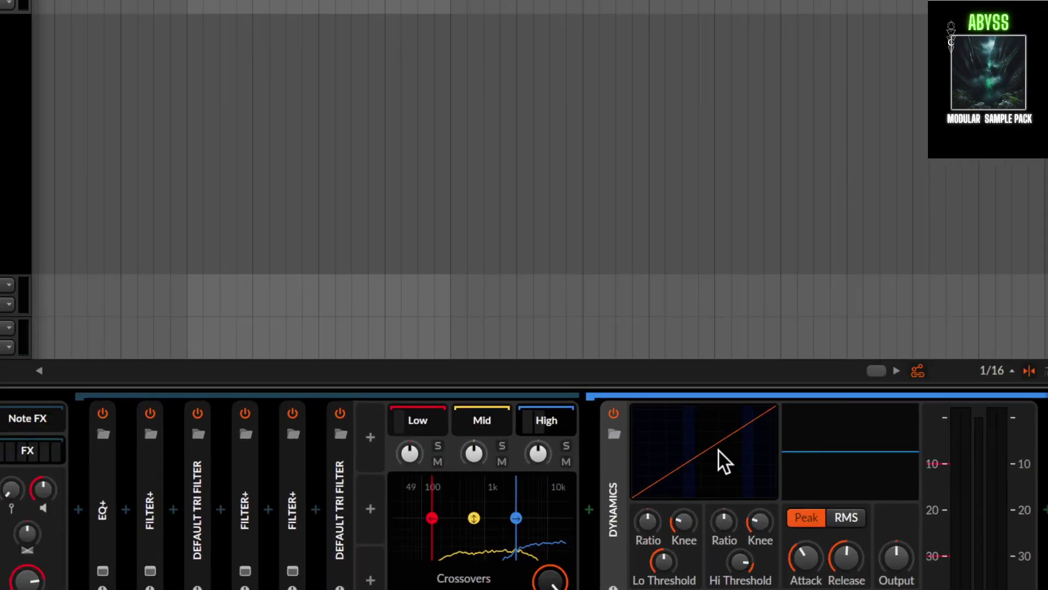
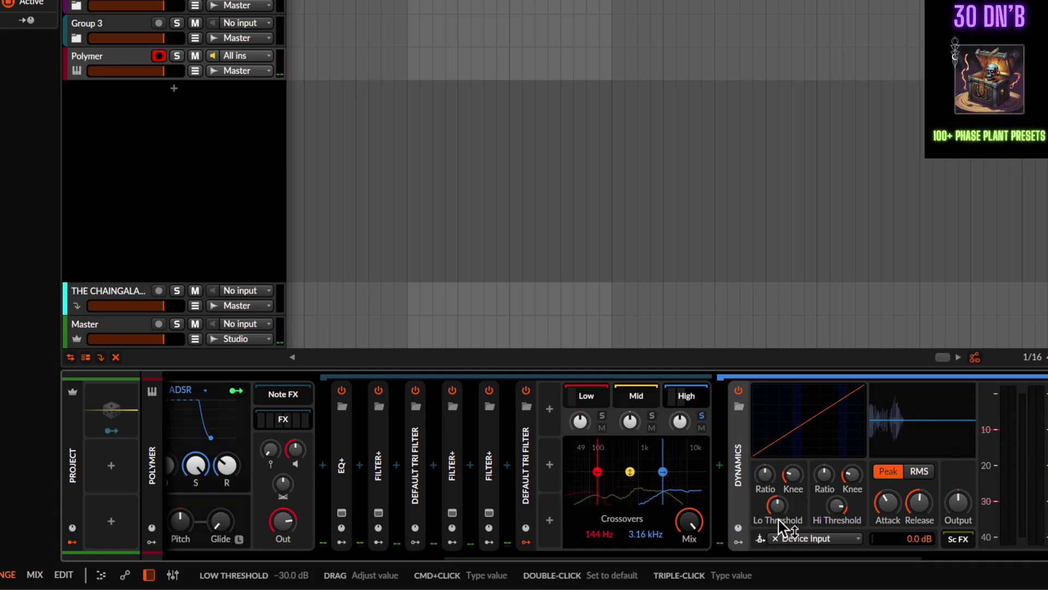
Set Dynamics to a low ratio of 1:Infinity and a low threshold of -36.6 dB, and adjust its high ratio and high threshold
drag(781, 507, 766, 456)
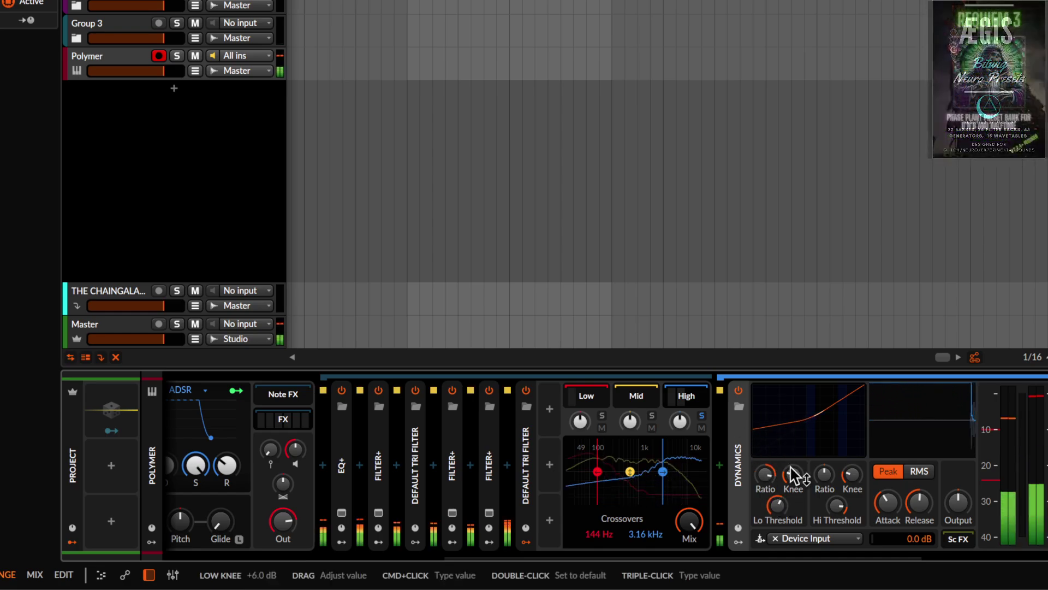
drag(766, 474, 766, 437)
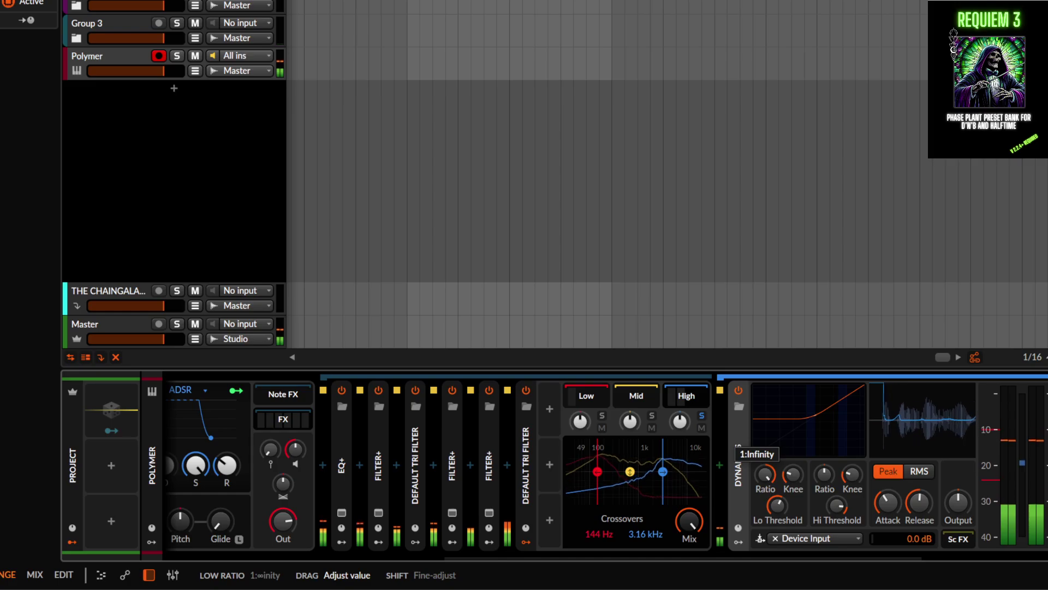
mouse_move(778, 505)
mouse_down()
mouse_move(777, 481)
mouse_move(778, 514)
mouse_up()
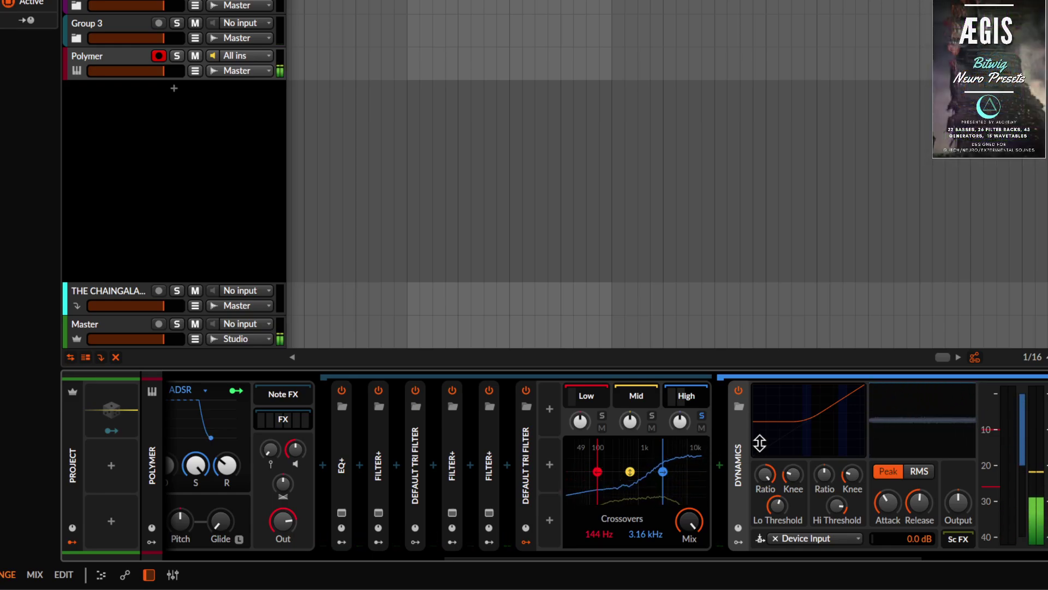
drag(828, 487, 782, 515)
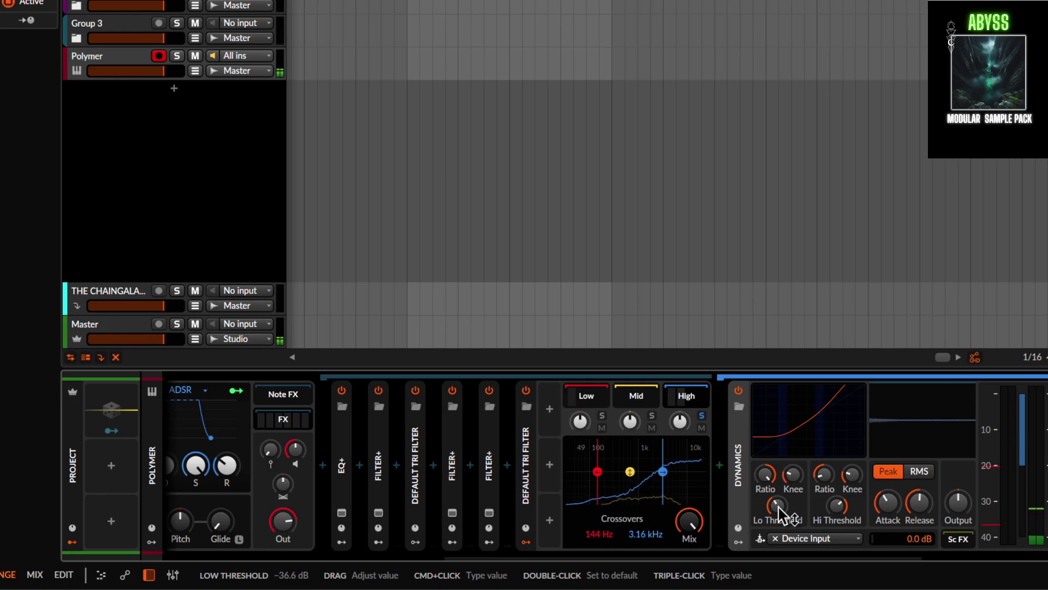
Compare the sound with Dynamics bypassed and enabled, and audition the Pitch macro up to 46 % and back to 0 %
scroll(769, 438, right, 3)
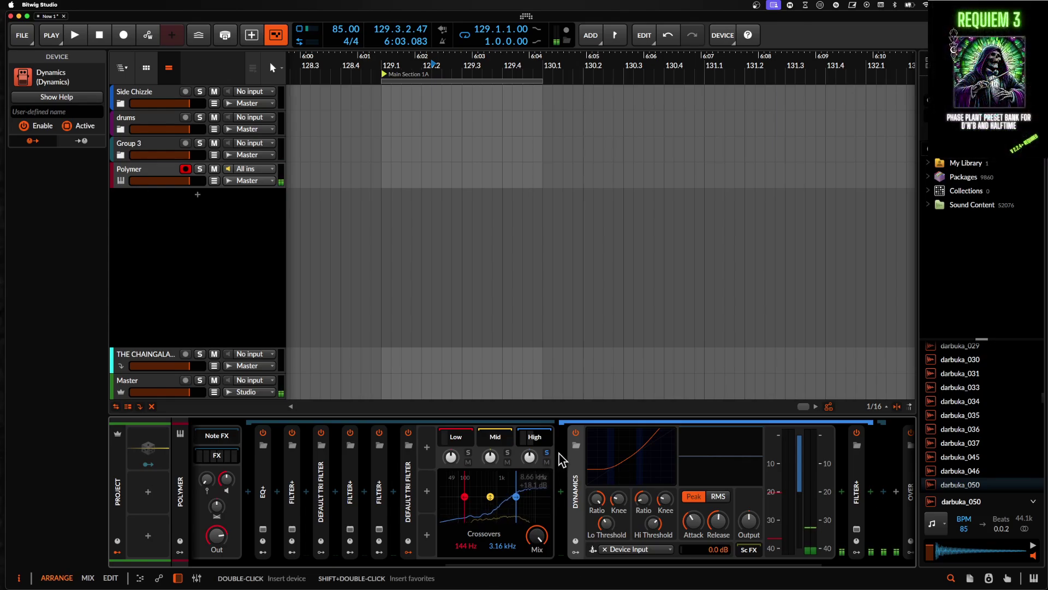
click(576, 433)
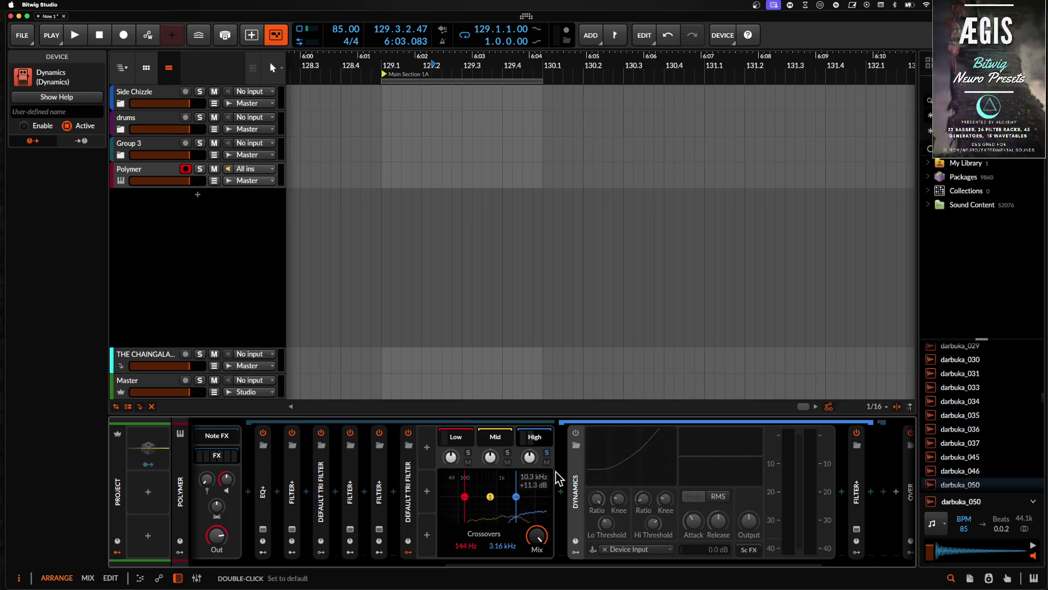
click(577, 434)
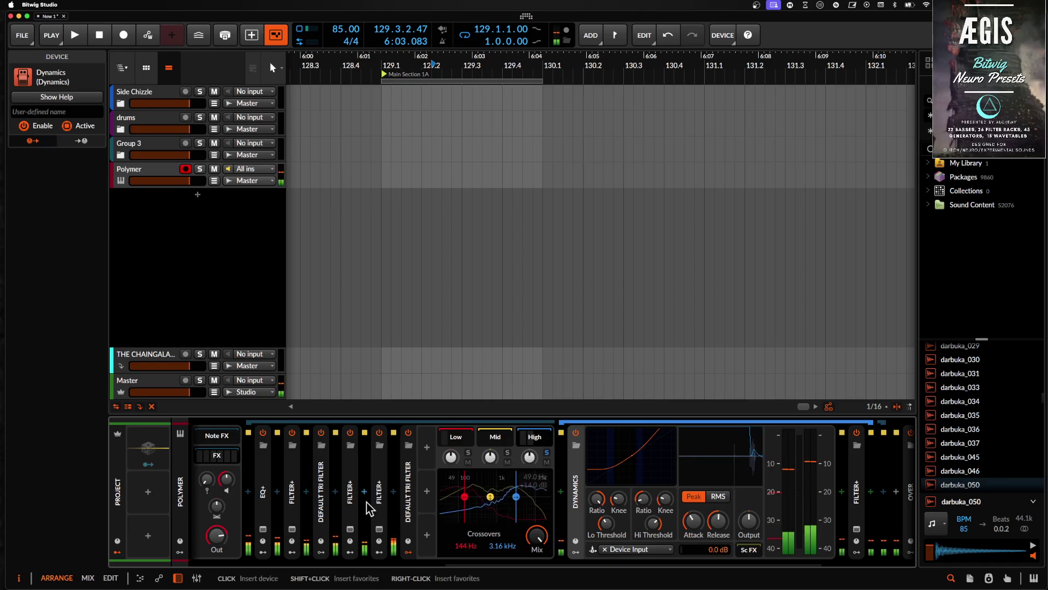
scroll(392, 503, left, 10)
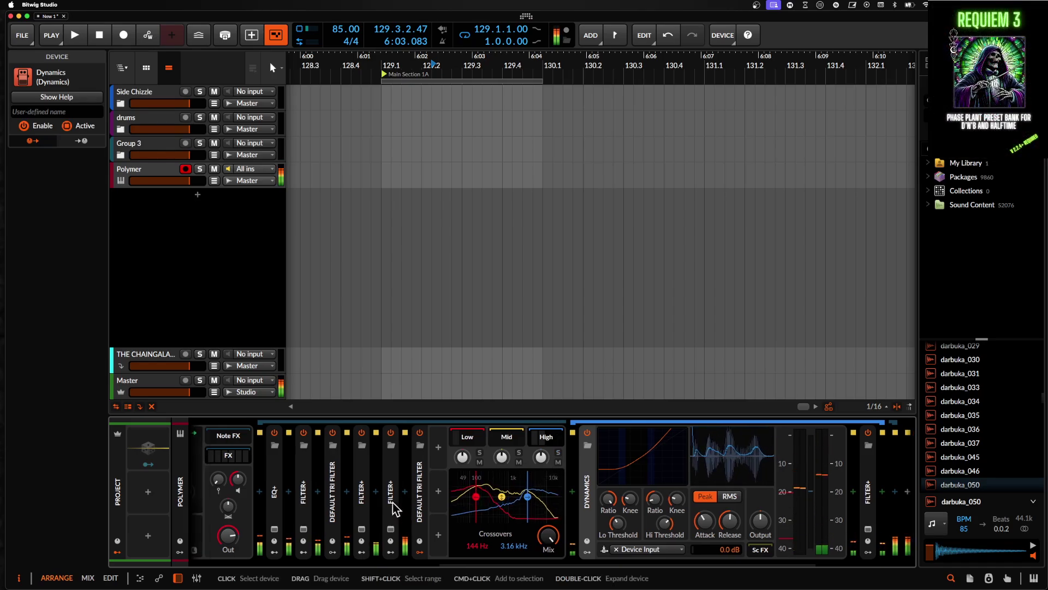
drag(284, 535, 285, 518)
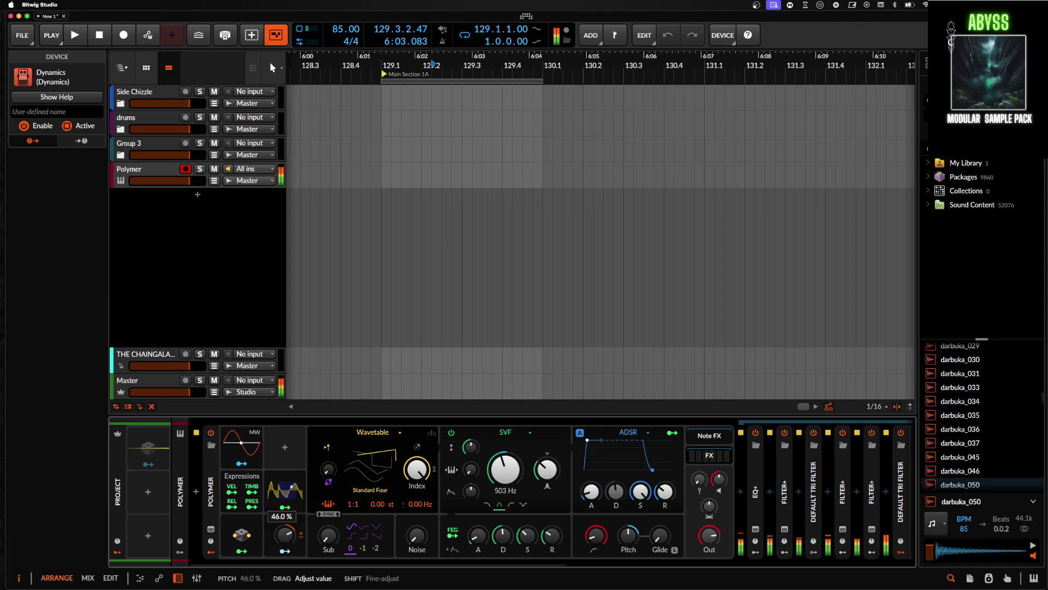
drag(285, 518, 283, 532)
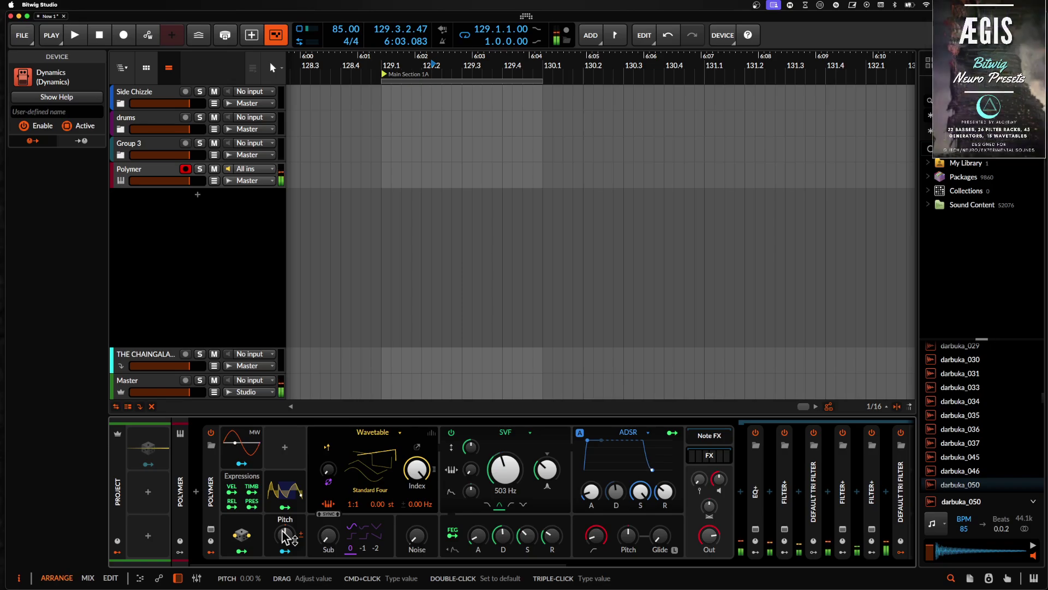
Disable and collapse the last DEFAULT TRI FILTER, and disable every other device in the chain from EQ+ to the last Filter+
scroll(285, 536, right, 15)
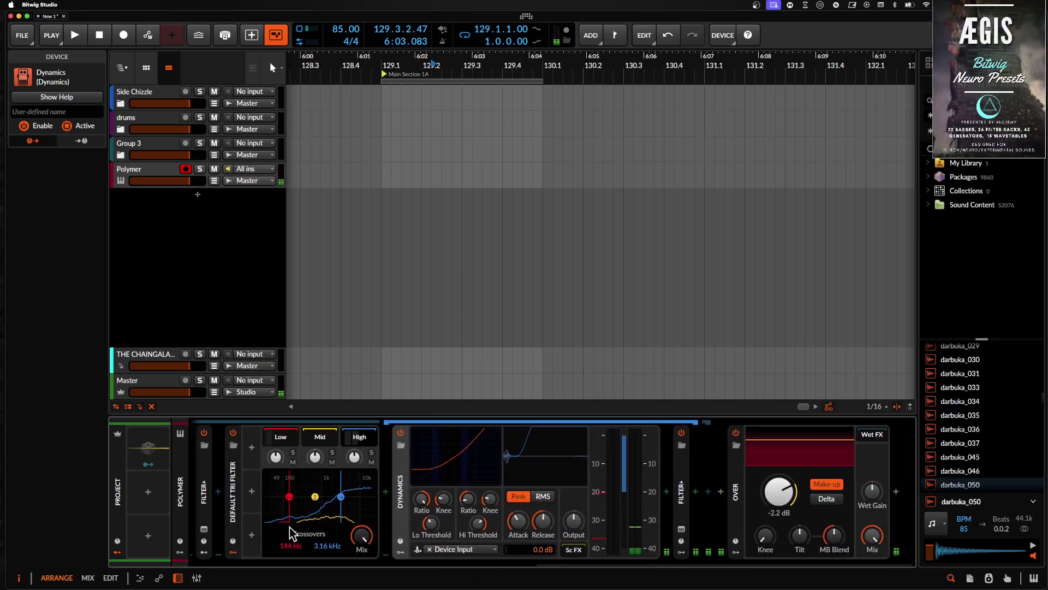
scroll(360, 463, left, 3)
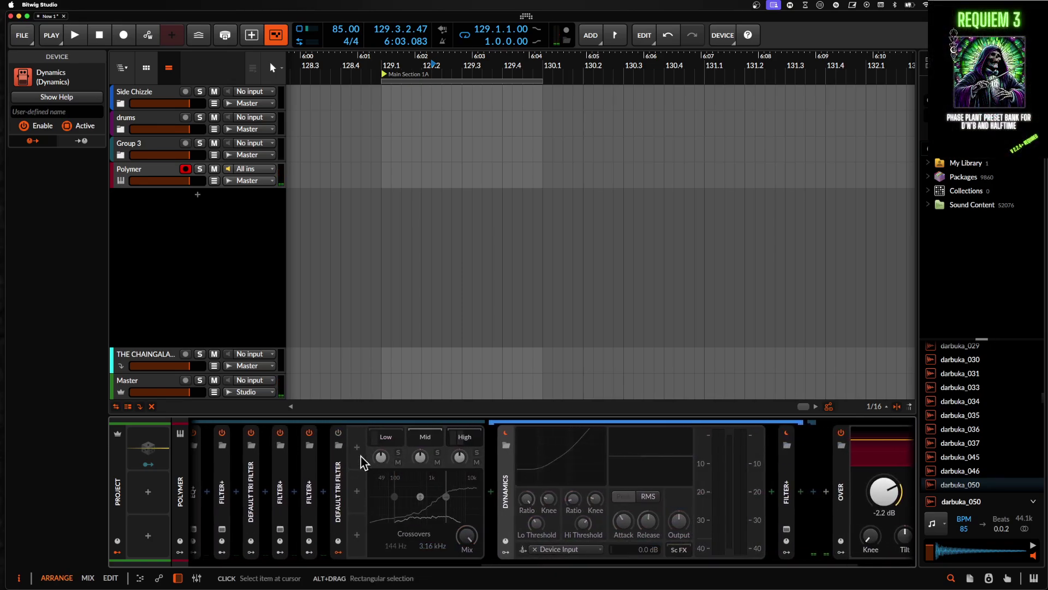
double_click(355, 479)
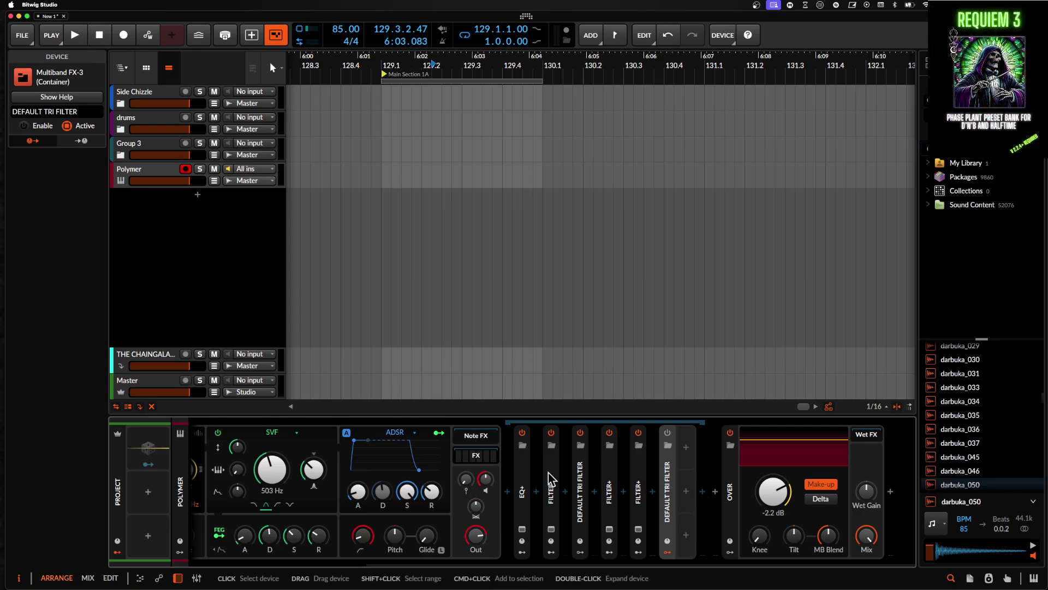
click(529, 476)
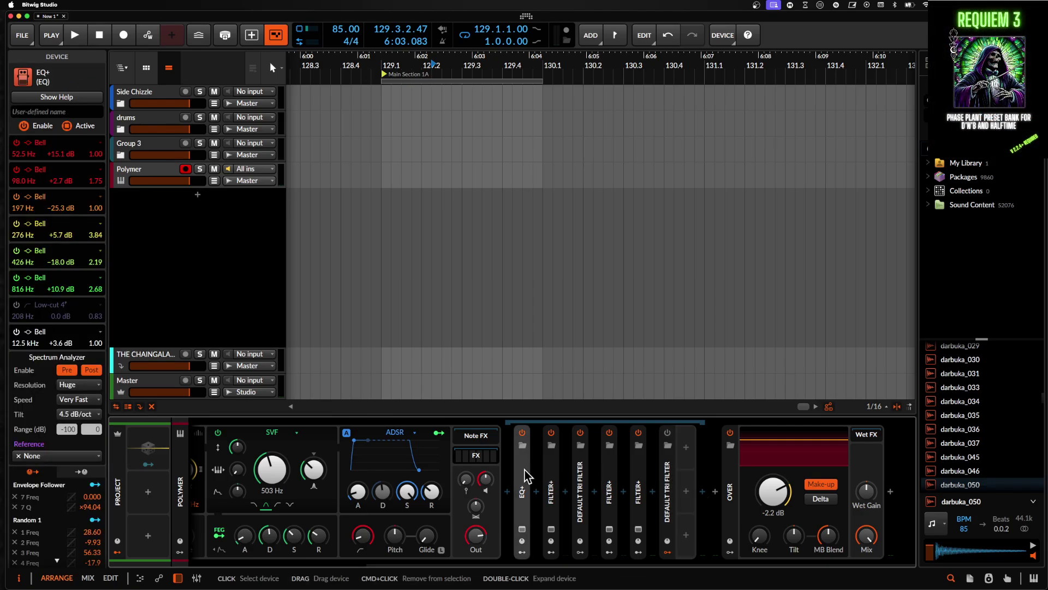
shift+click(641, 482)
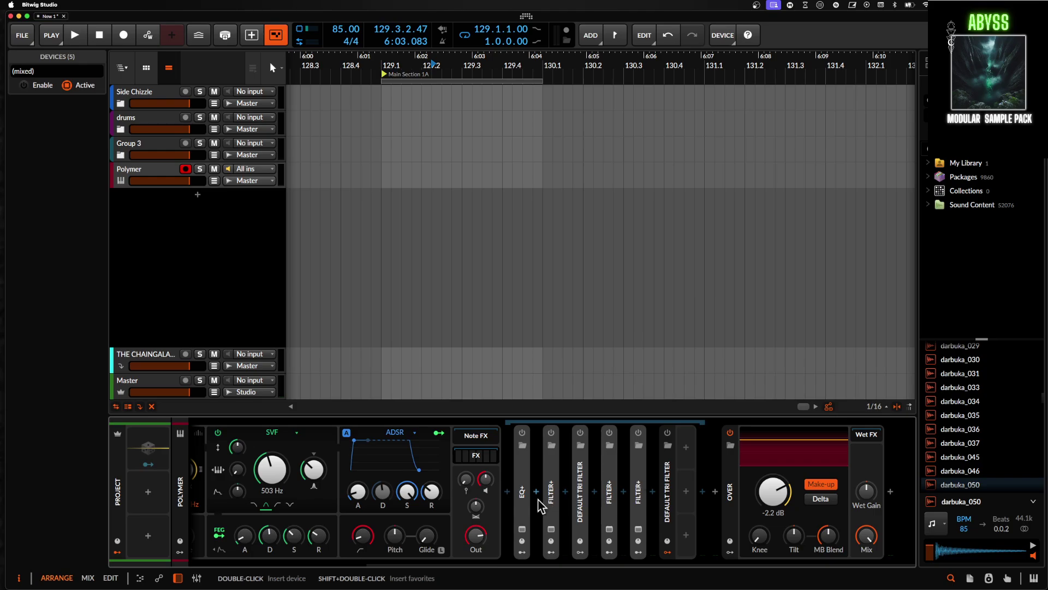
Insert the Multipass plug-in before EQ+ in Polymer's FX chain and expand the Slice EQ in its middle band
click(508, 493)
text(MULT)
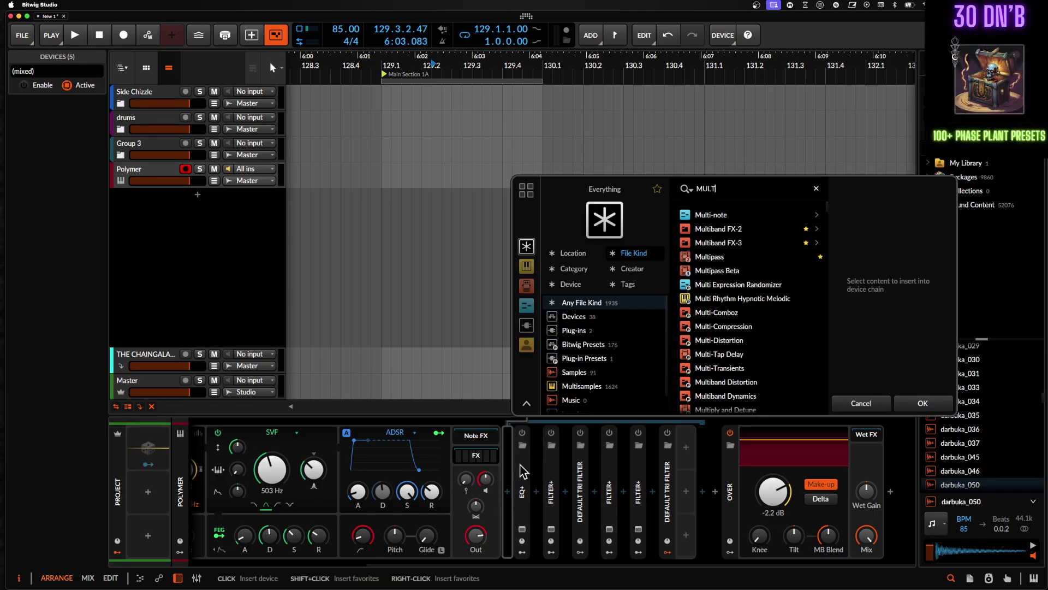
click(715, 257)
click(923, 403)
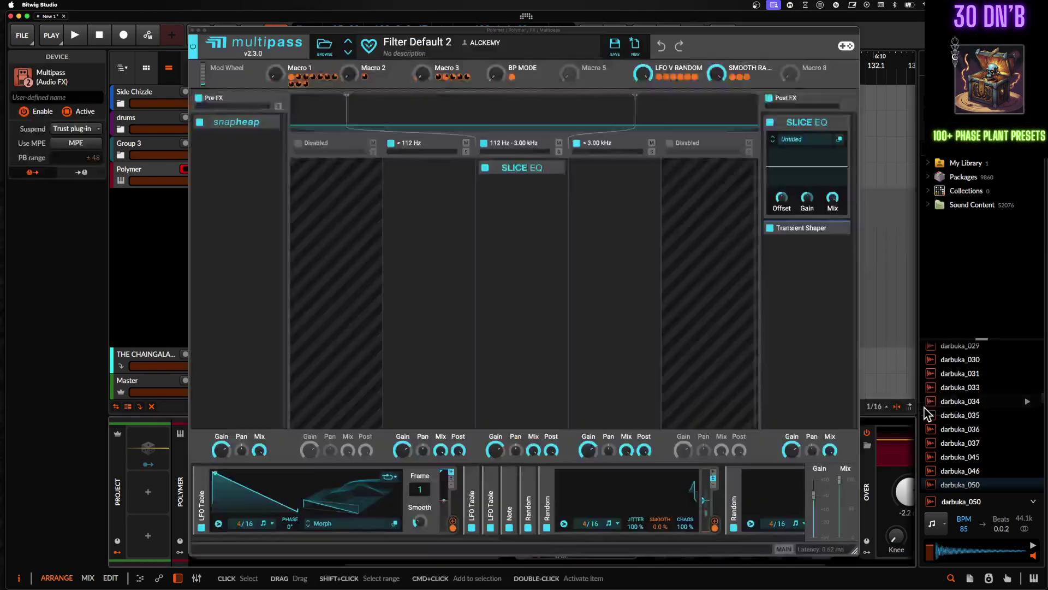
drag(505, 335, 553, 171)
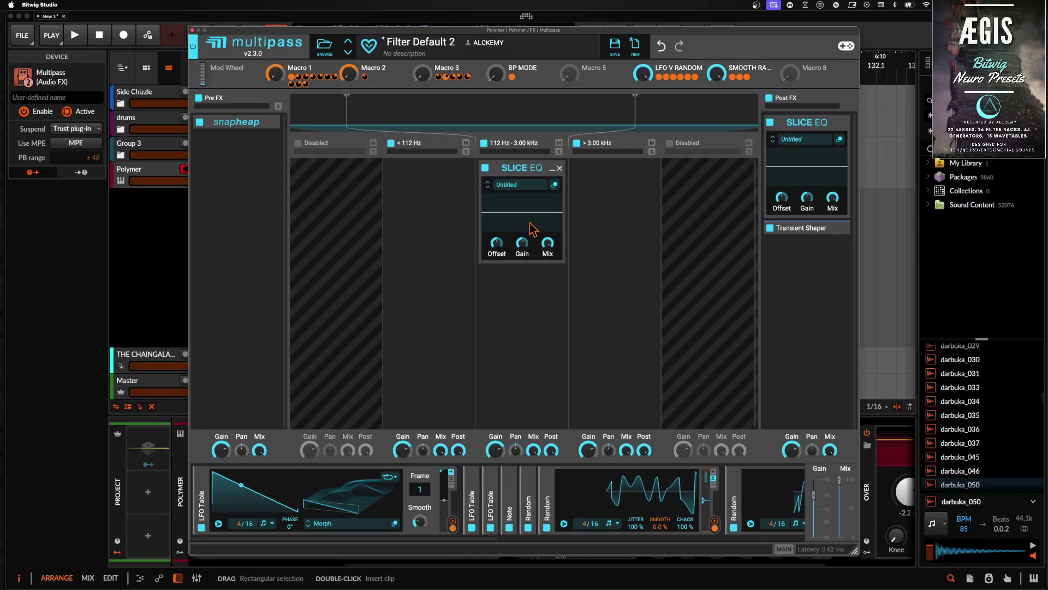
Load the AVALON FILTER preset from the REQUIEM 3 MP folder into Multipass
click(324, 47)
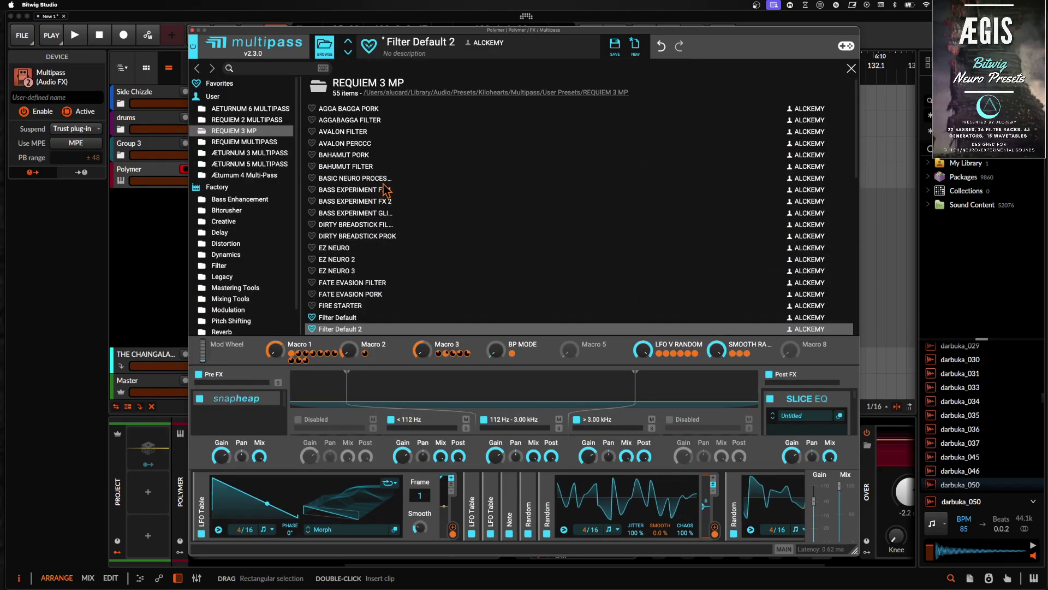
click(351, 132)
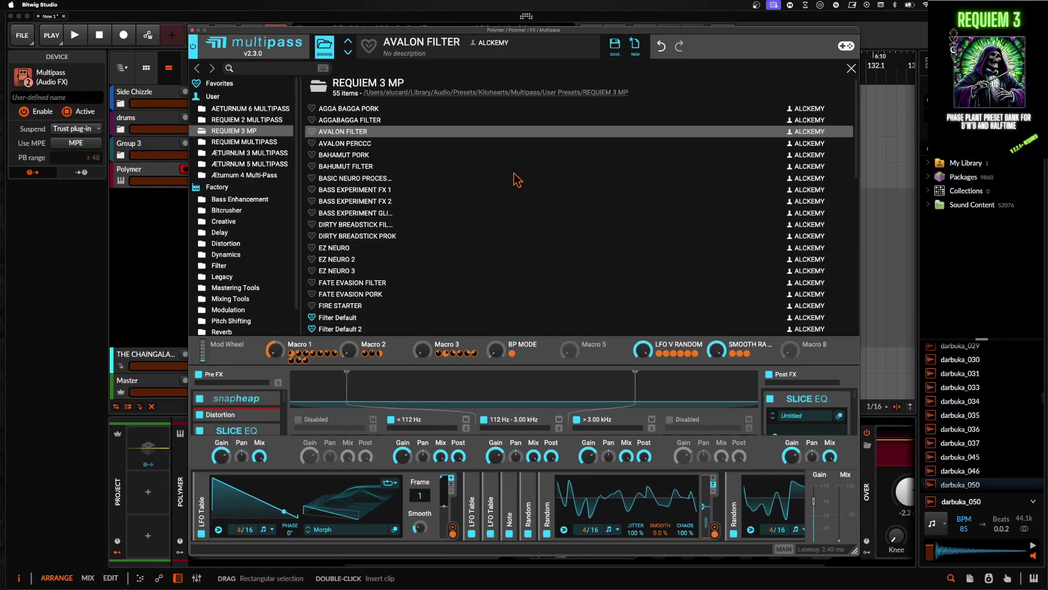
click(852, 69)
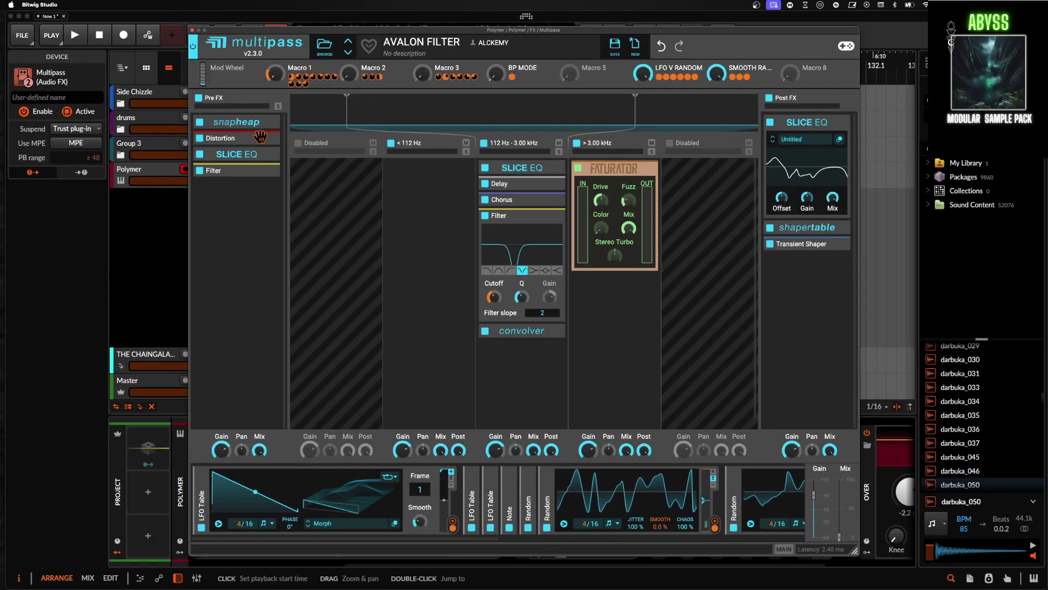
Examine the Pre FX Slice EQ, the Snap Heap's internal filter setup and the Post FX Shapertable of the AVALON FILTER preset
click(267, 154)
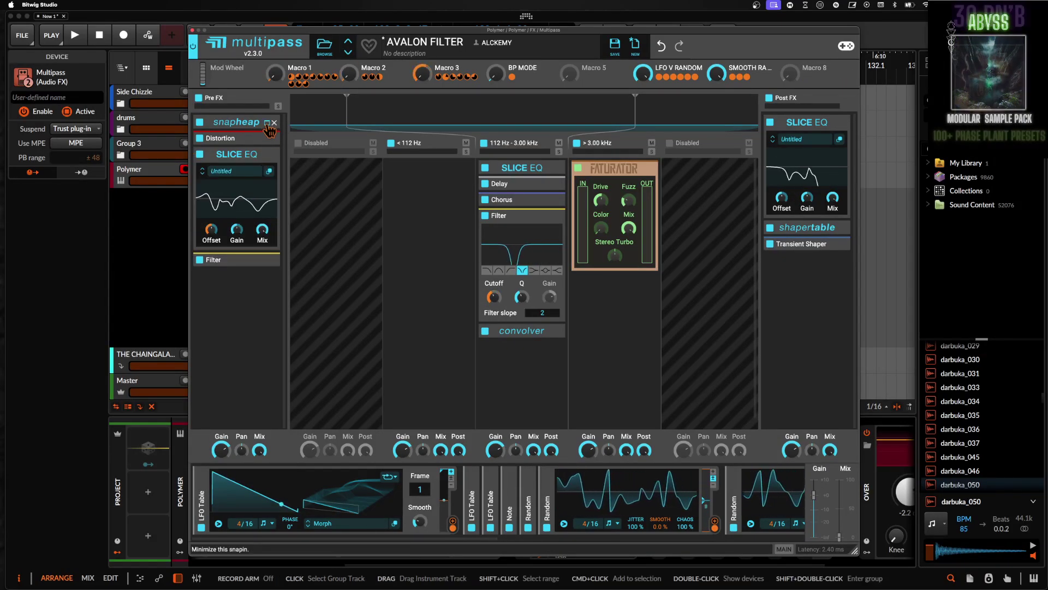
click(267, 122)
click(269, 138)
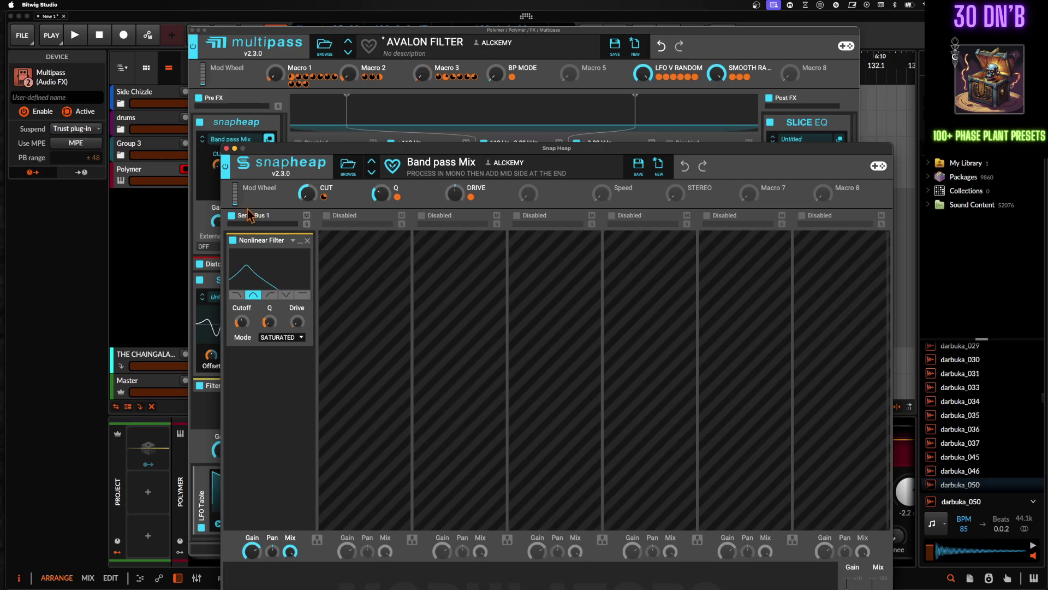
click(226, 148)
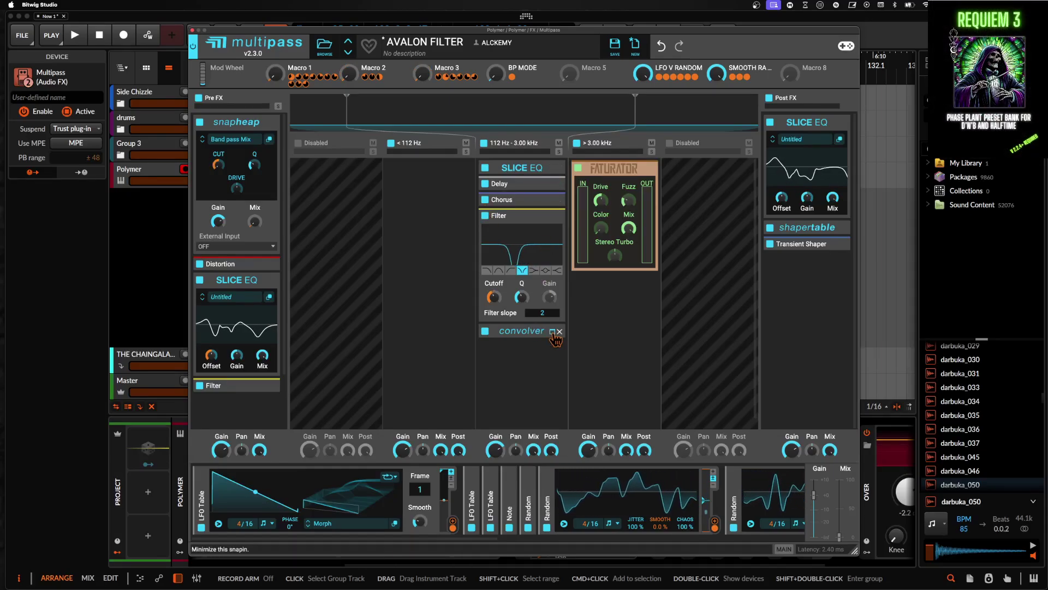
click(839, 245)
click(838, 245)
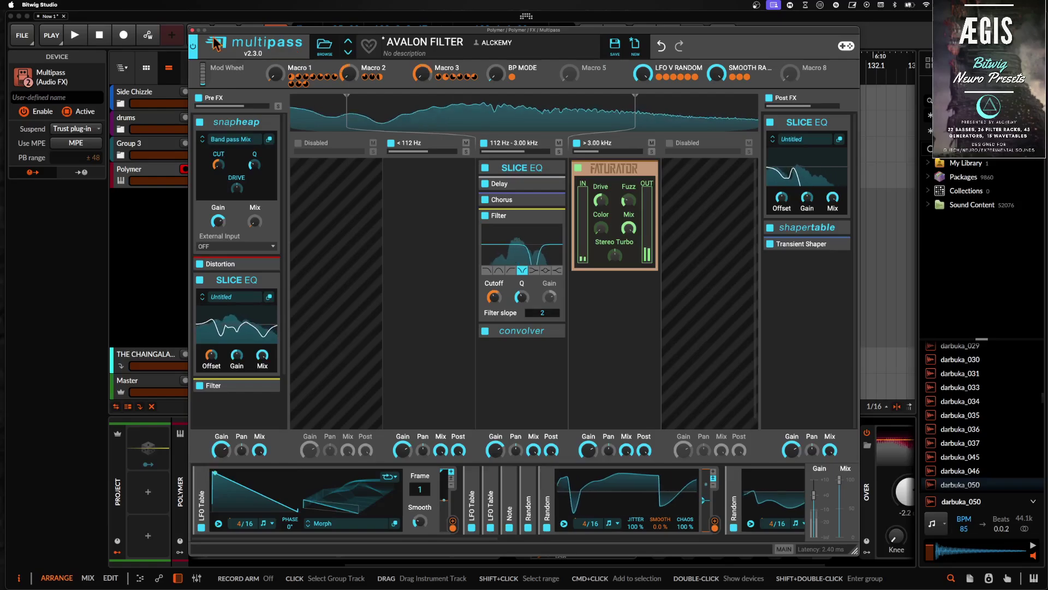
Audition the AVALON FILTER sound with Polymer's Pitch macro raised to about 59 %, and reset the macro to its default
click(192, 30)
scroll(218, 549, left, 5)
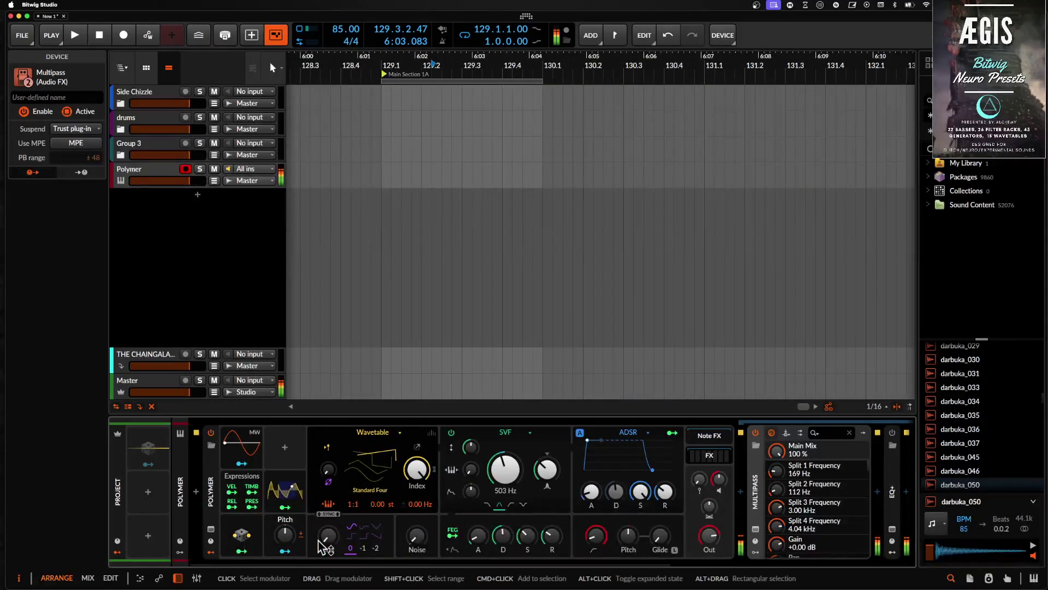
drag(288, 545, 287, 526)
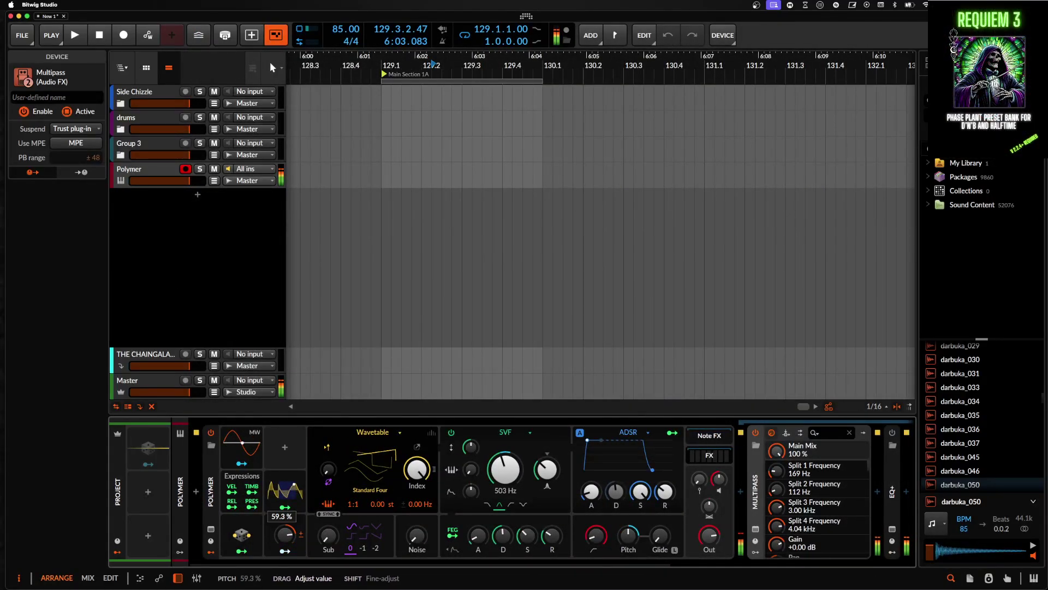
double_click(287, 539)
Load the BAHUMUT FILTER preset into Multipass and audition it with Polymer's Pitch macro
click(755, 530)
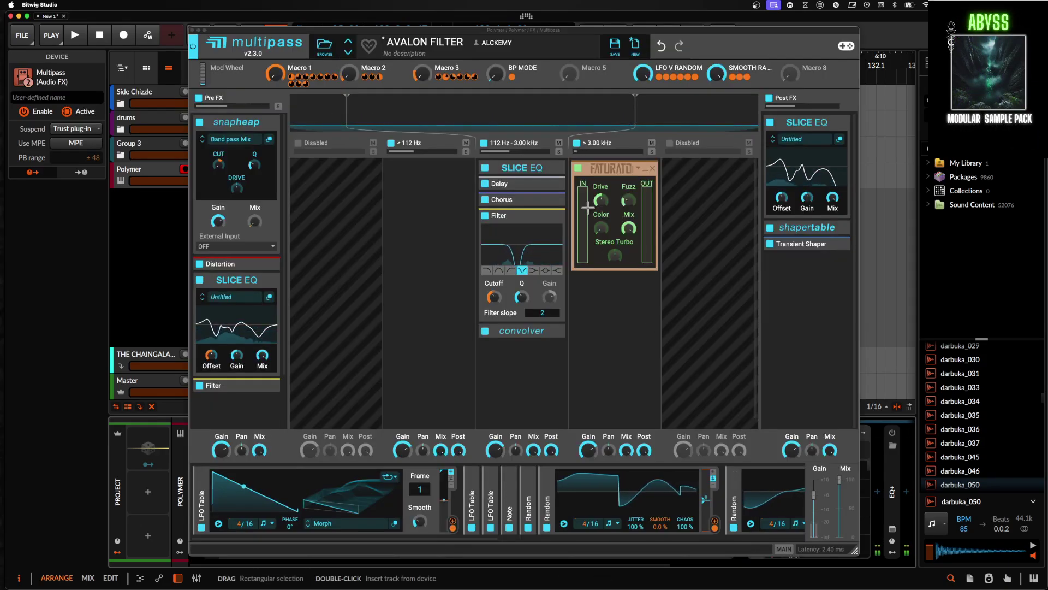
click(323, 49)
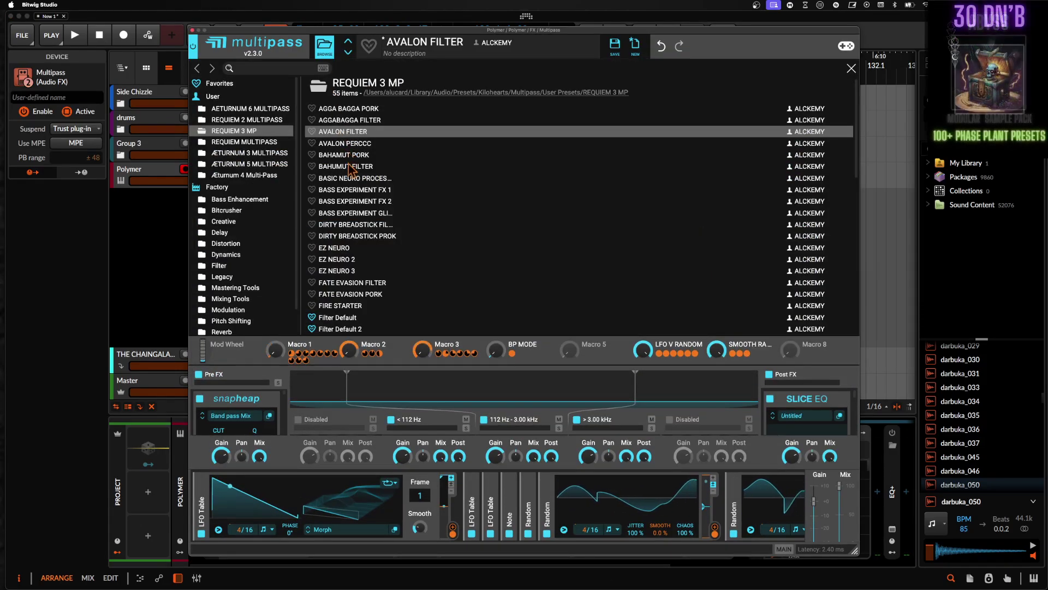
key(Down)
key(Down)
key(Down)
click(325, 50)
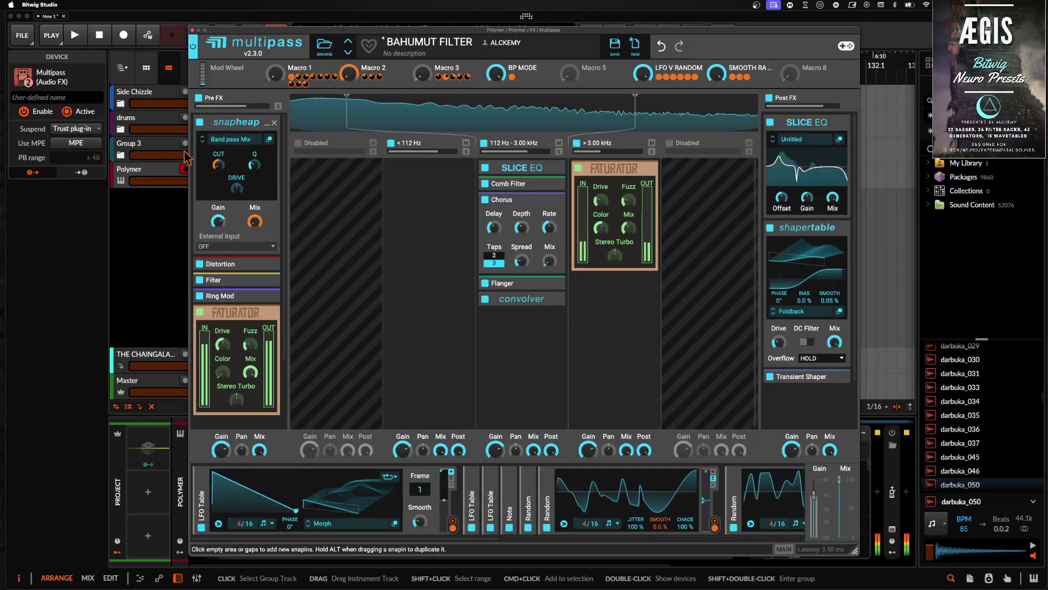
click(192, 30)
drag(284, 534, 285, 541)
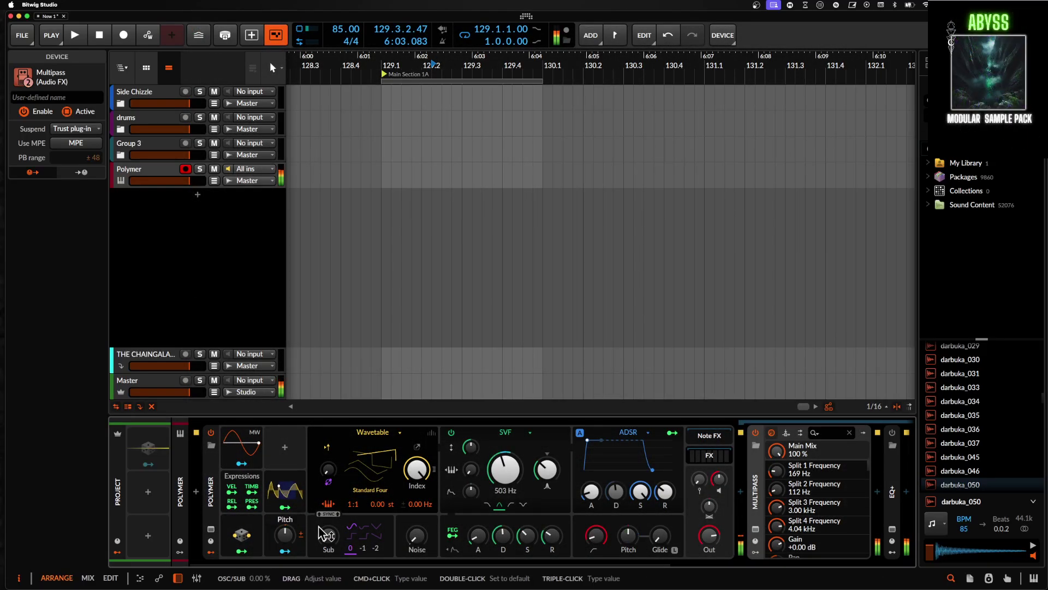
Reopen Multipass and load the EZ NEURO 3 preset
click(756, 530)
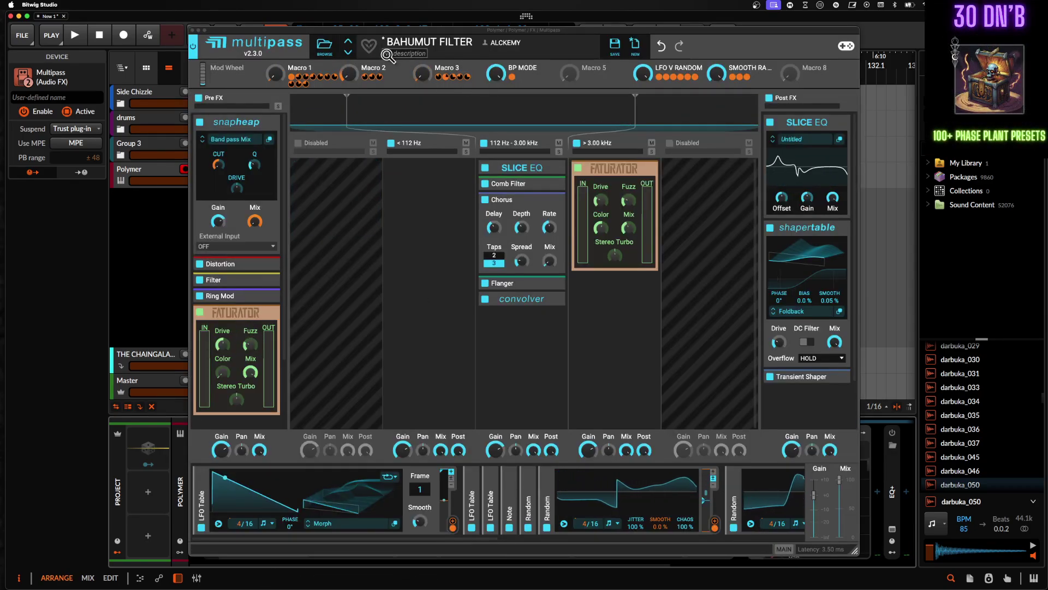
click(325, 47)
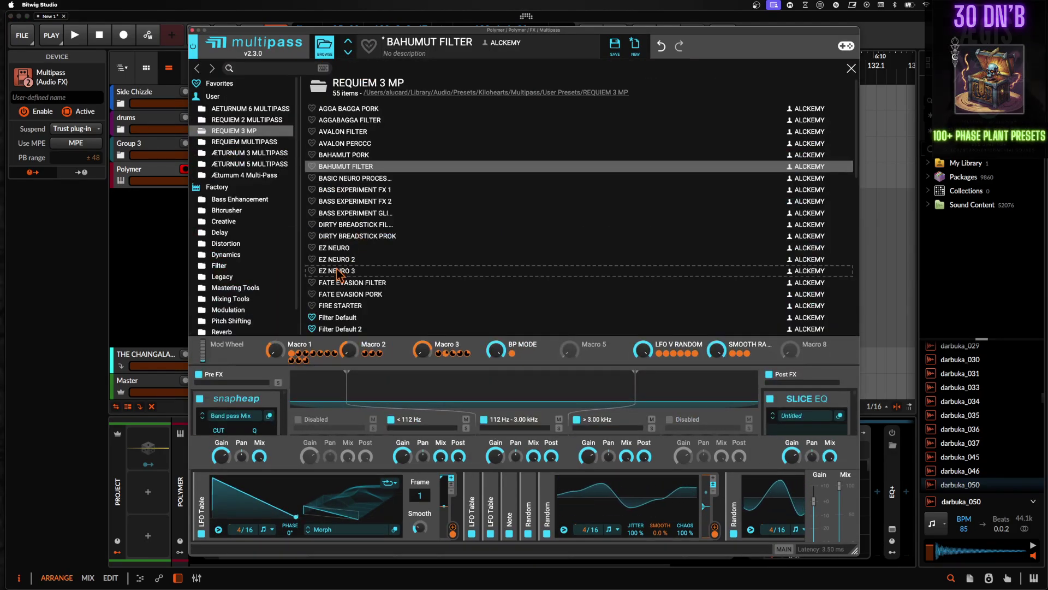
double_click(338, 271)
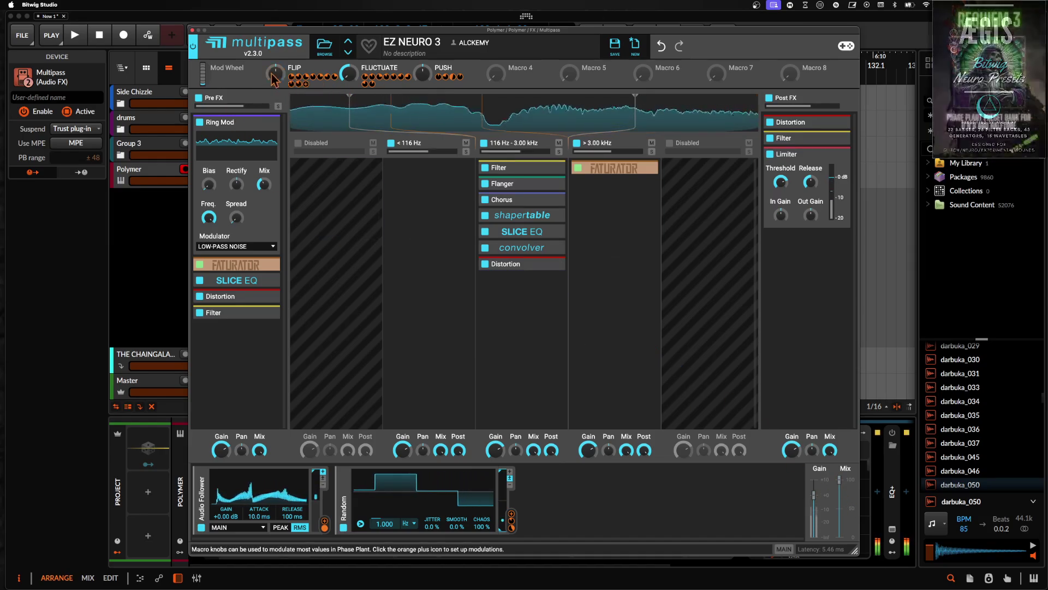
Load the GLOOMY GULCH FILTER preset into Multipass and close its preset browser
click(324, 47)
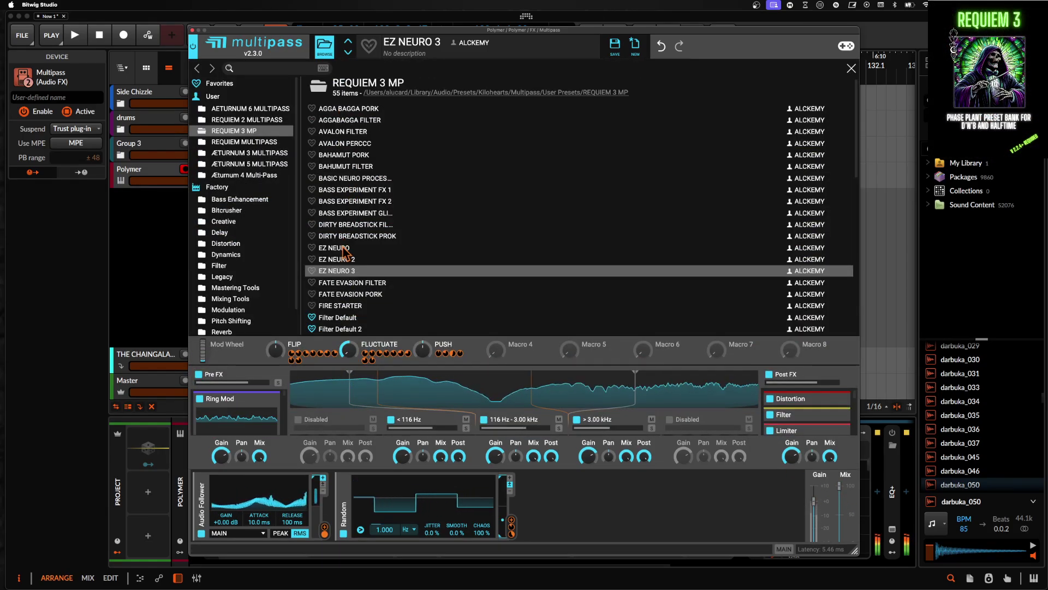
scroll(344, 251, down, 4)
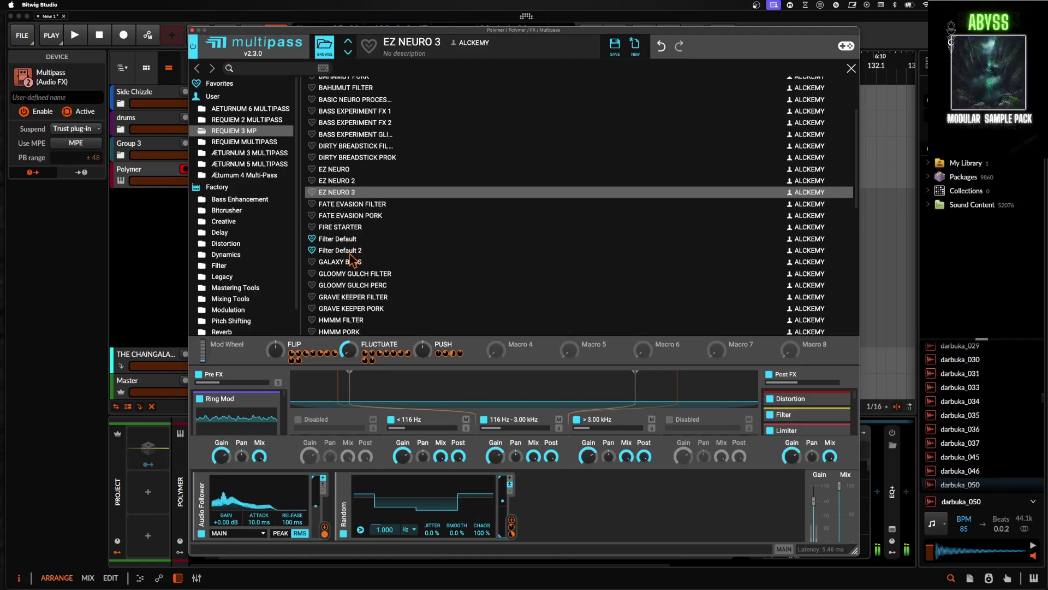
scroll(352, 261, down, 1)
click(352, 250)
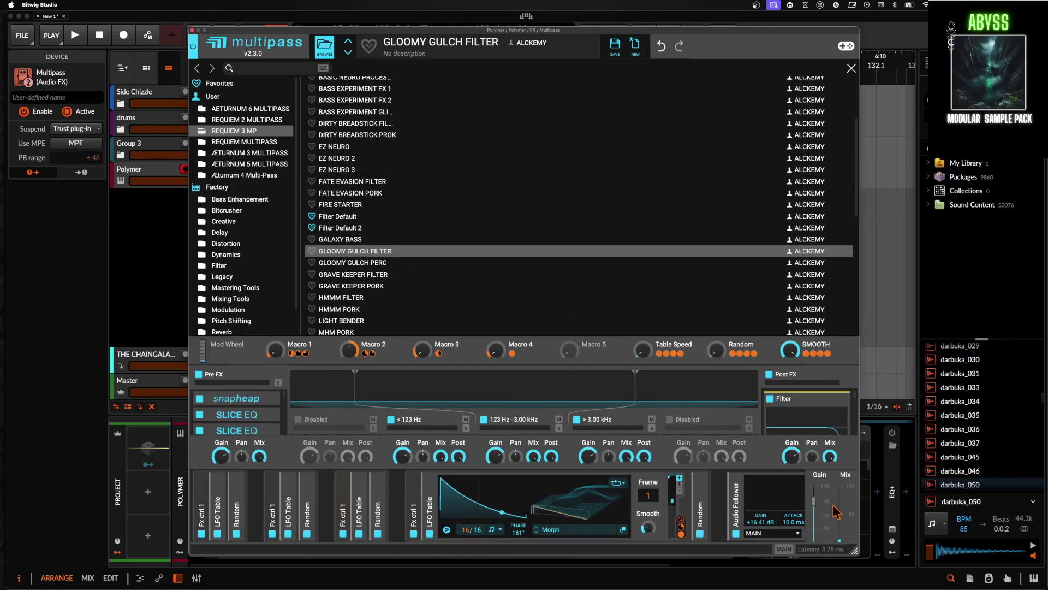
click(324, 48)
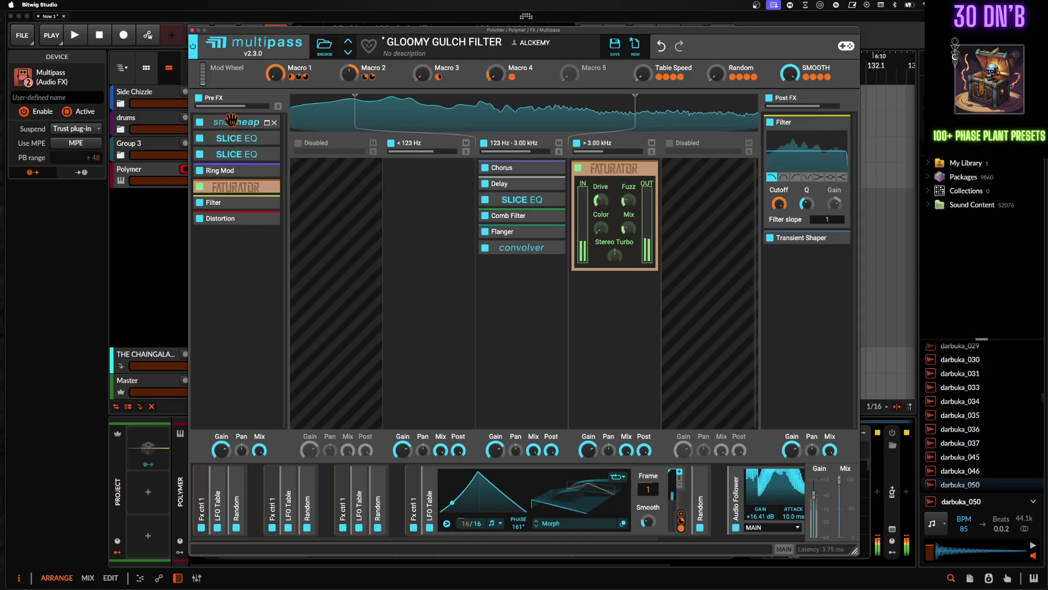
Expand both Pre FX Slice EQs and the Ring Mod in GLOOMY GULCH FILTER, and inspect the Snapheap's settings
click(241, 139)
click(271, 261)
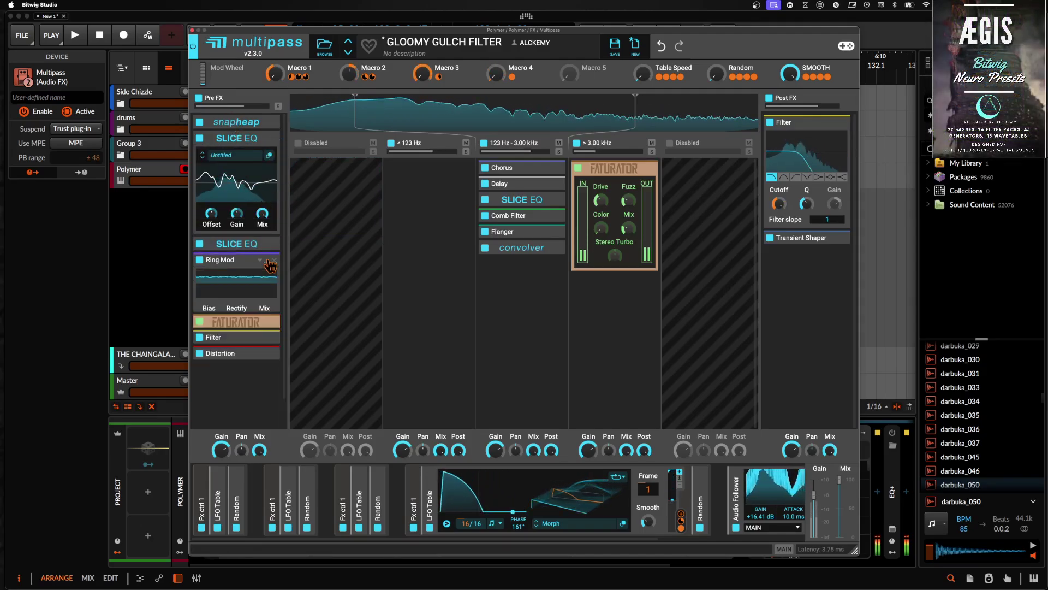
click(240, 244)
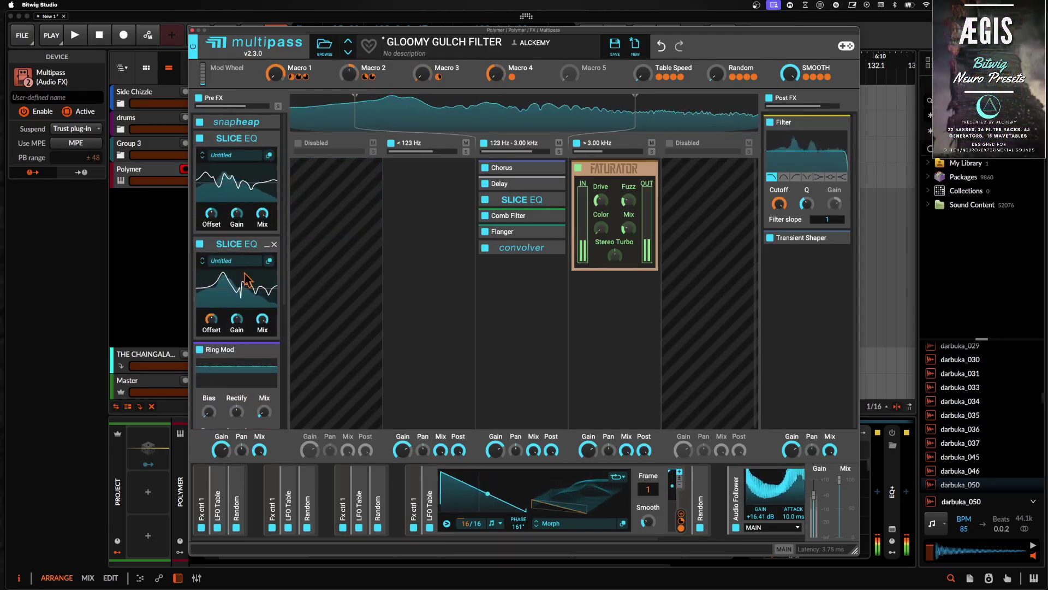
click(267, 125)
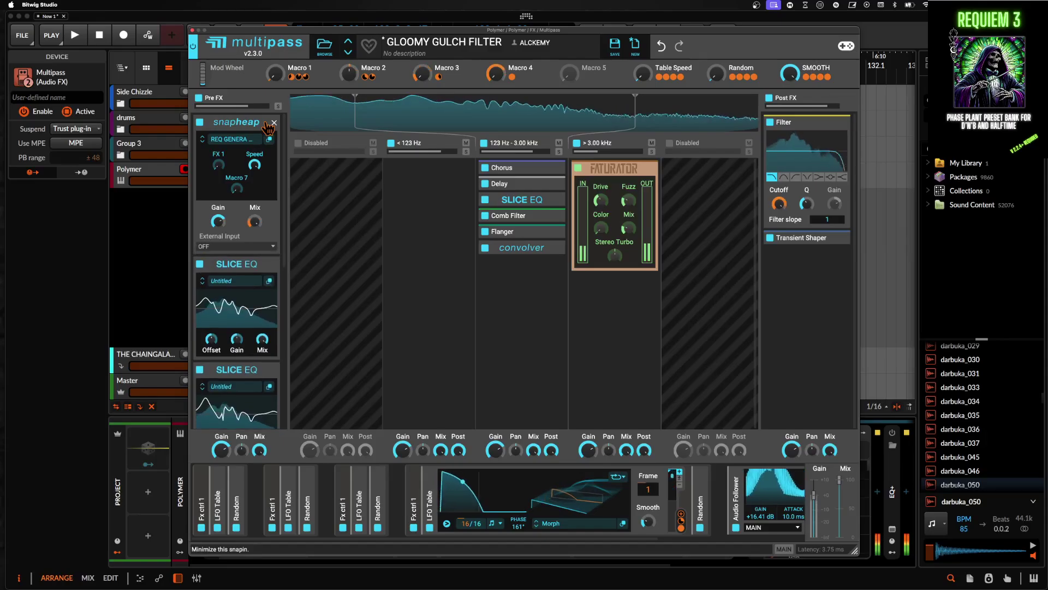
click(267, 126)
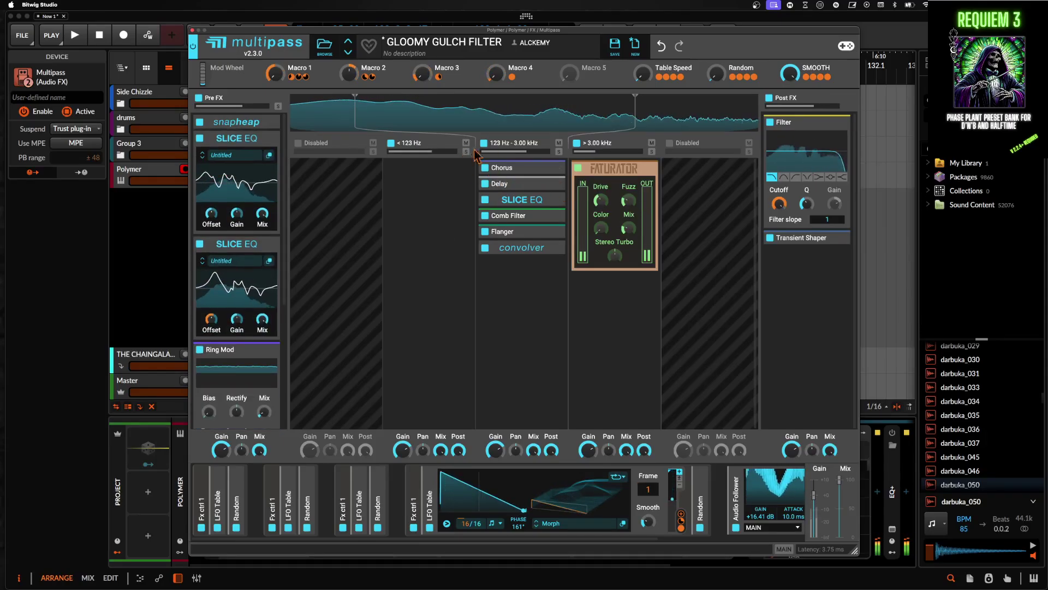
Close the Multipass window, audition the patch with the Pitch macro, and disable Multipass
click(192, 30)
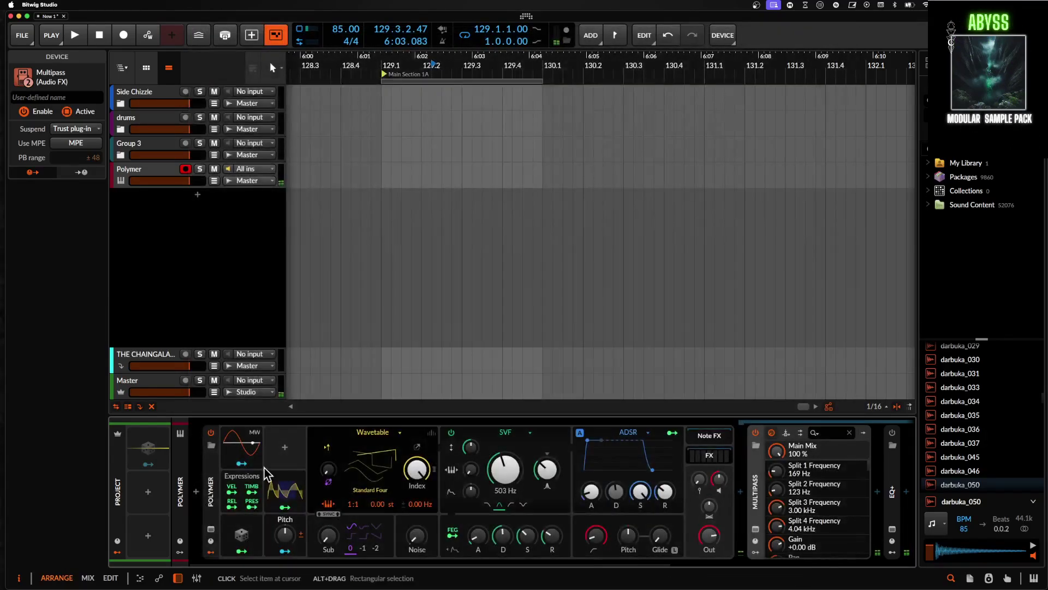
drag(285, 534, 285, 555)
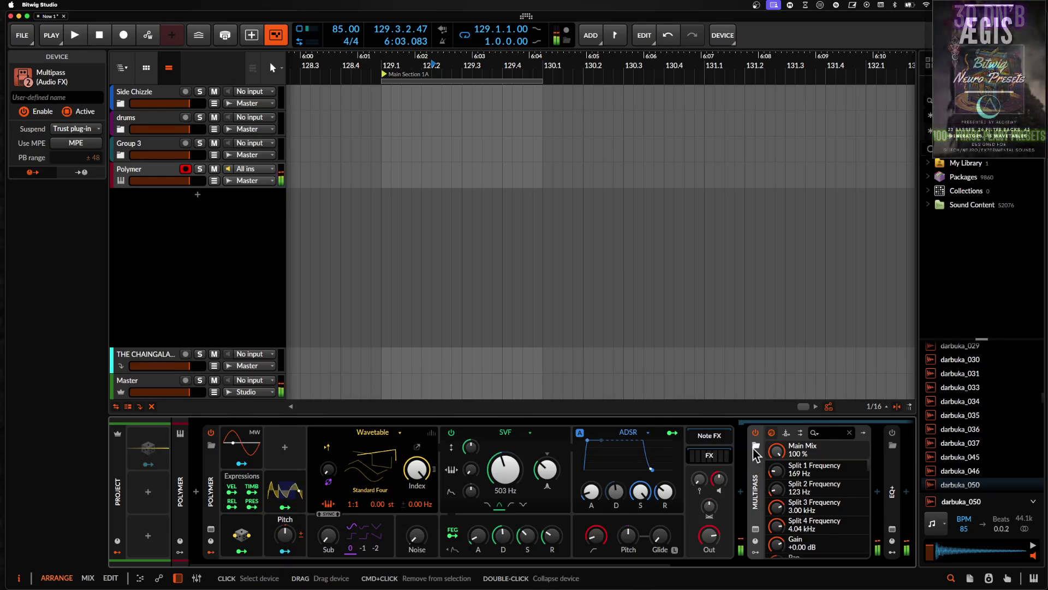
click(756, 433)
Enable all devices from EQ+ to the last DEFAULT TRI FILTER to compare the native chain, and disable them again
scroll(756, 440, right, 5)
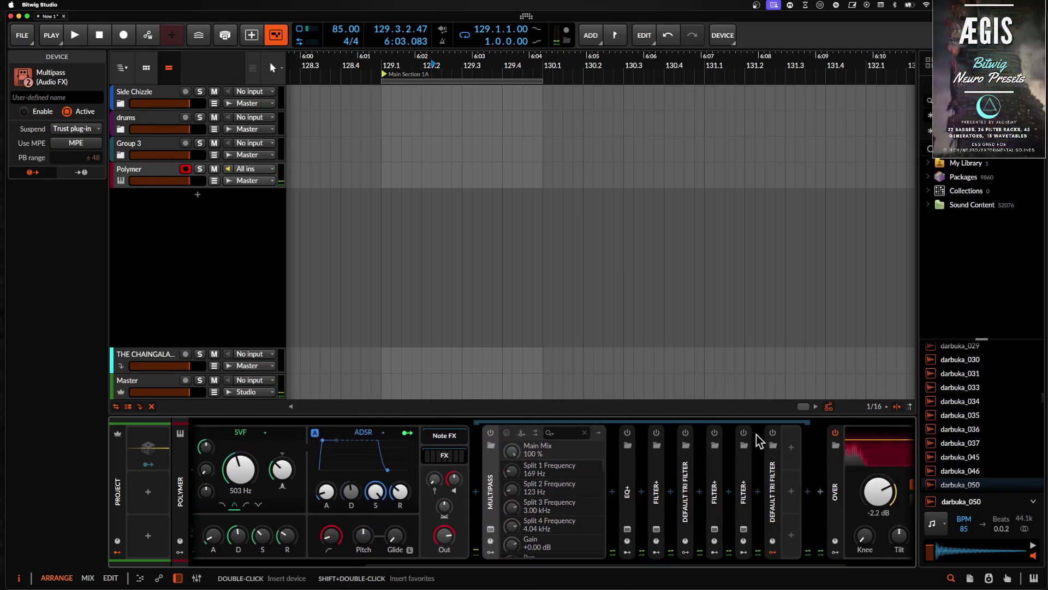
click(625, 467)
shift+click(771, 475)
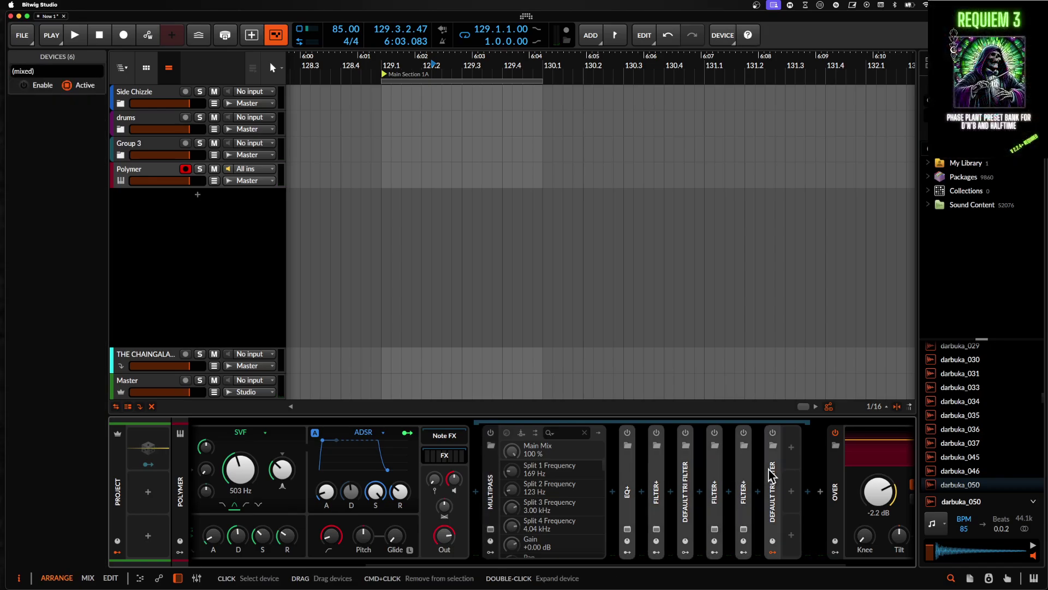
scroll(776, 478, right, 2)
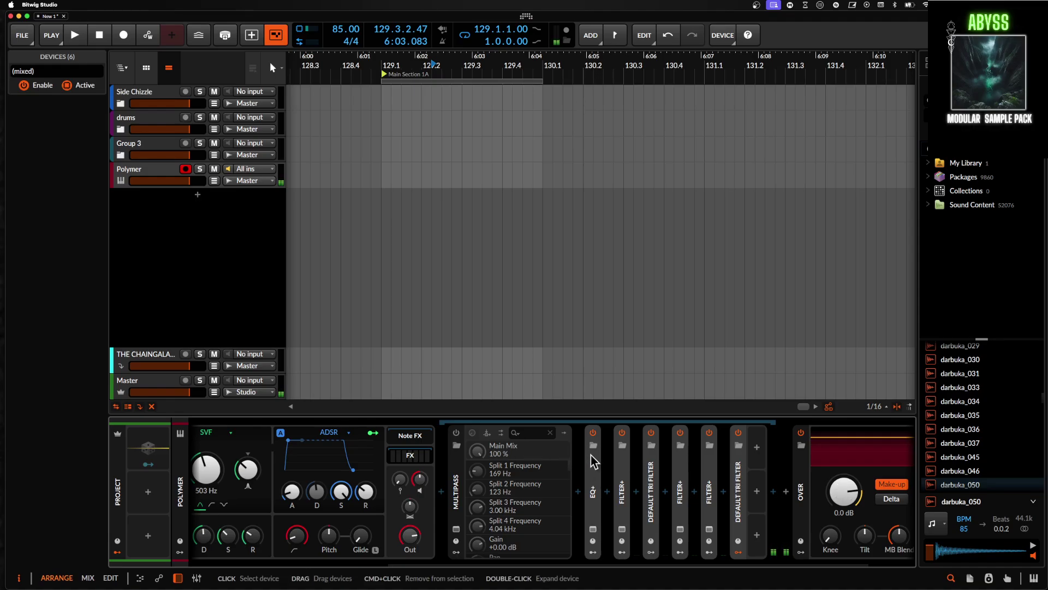
key(y)
scroll(591, 454, left, 10)
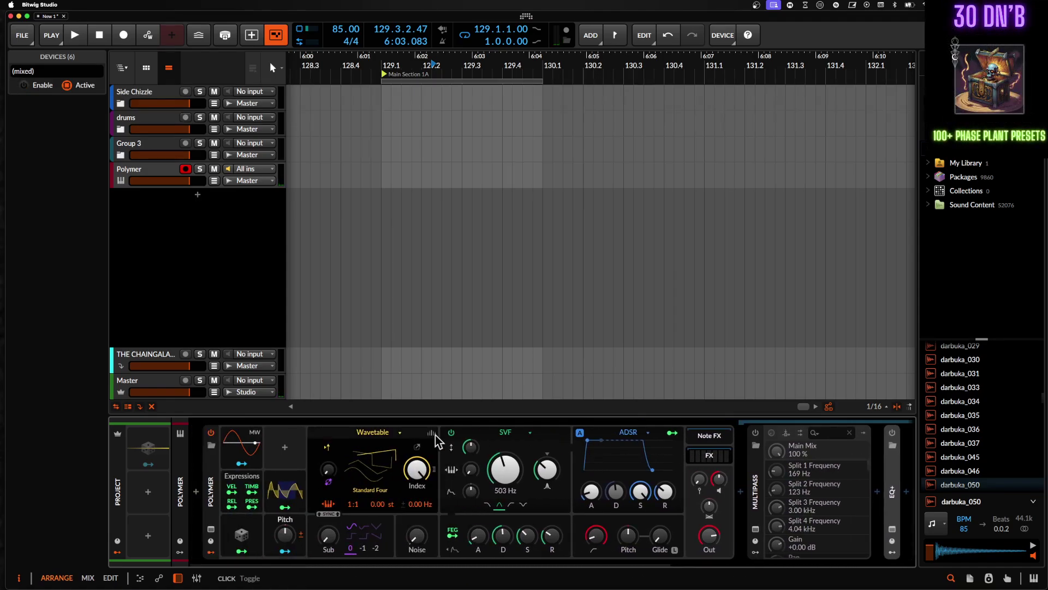